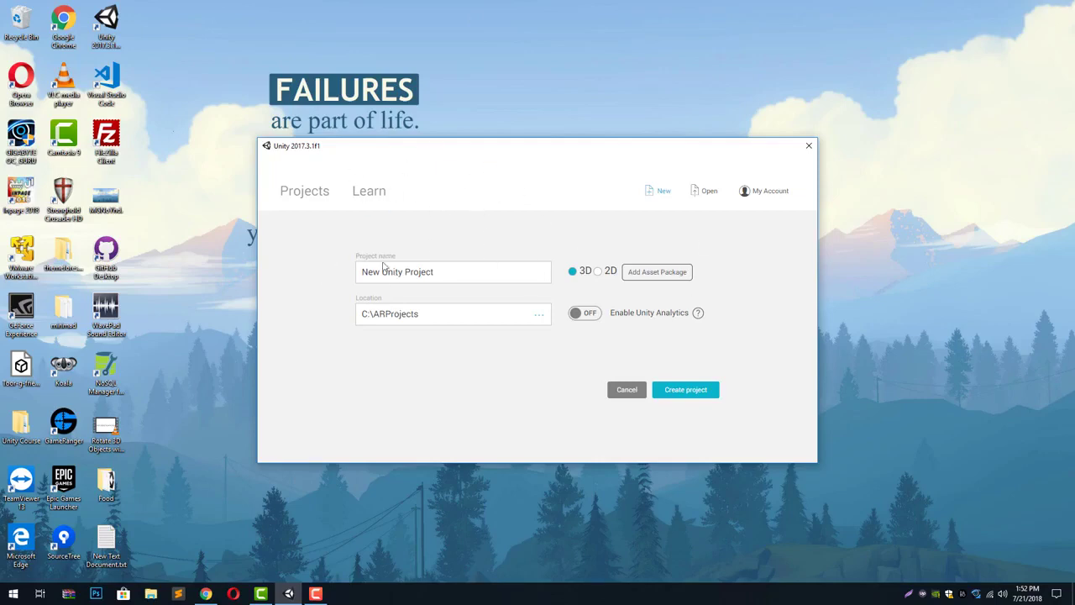
# - Name the new 3D project SpawningSystem and create it in Unity Hub
pyautogui.moveTo(361, 277); pyautogui.dragTo(452, 280)
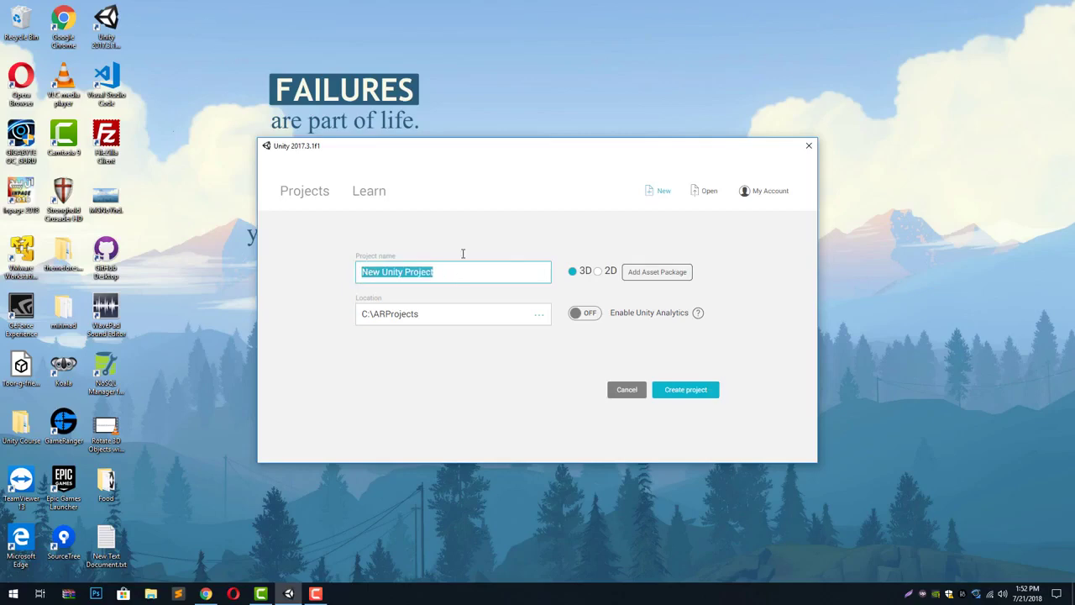
pyautogui.write('Spawning')
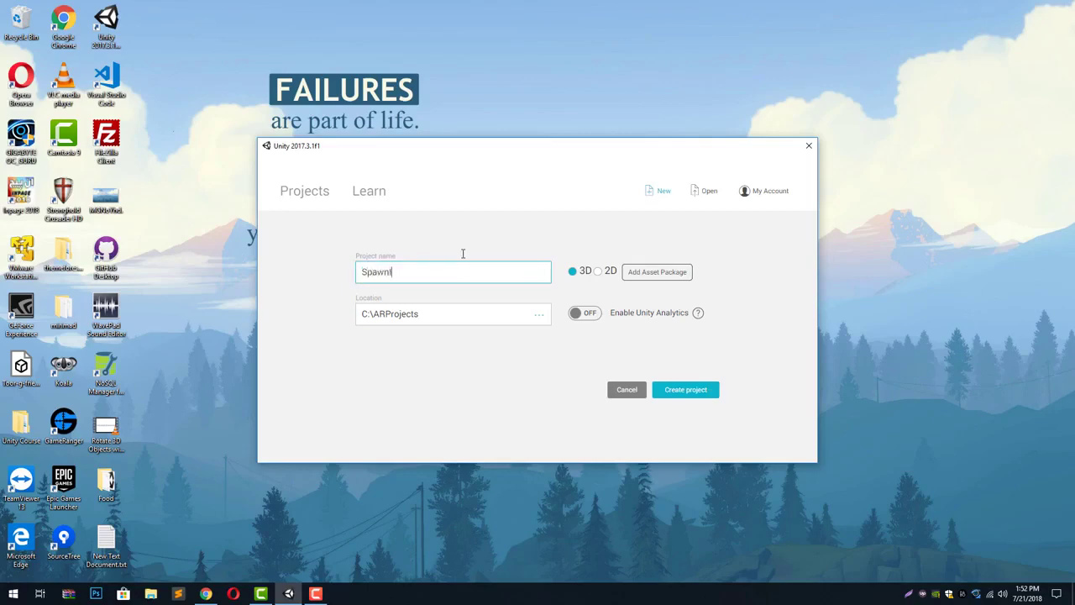
pyautogui.write('System')
pyautogui.click(687, 399)
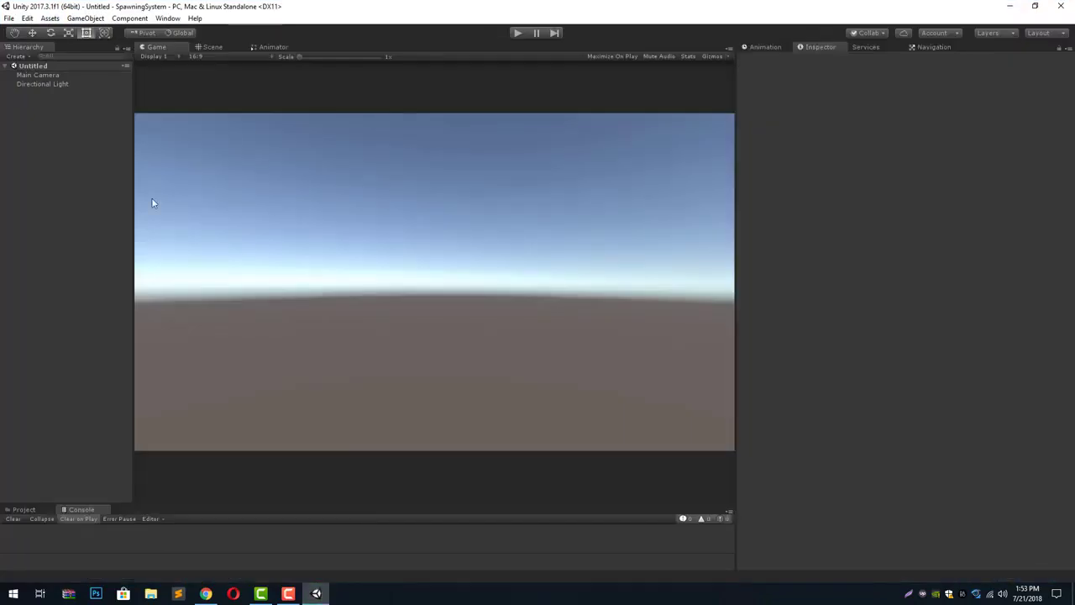
# - Enlarge the bottom panel and switch it from the Console to the Project's Assets
pyautogui.moveTo(216, 503); pyautogui.dragTo(126, 425)
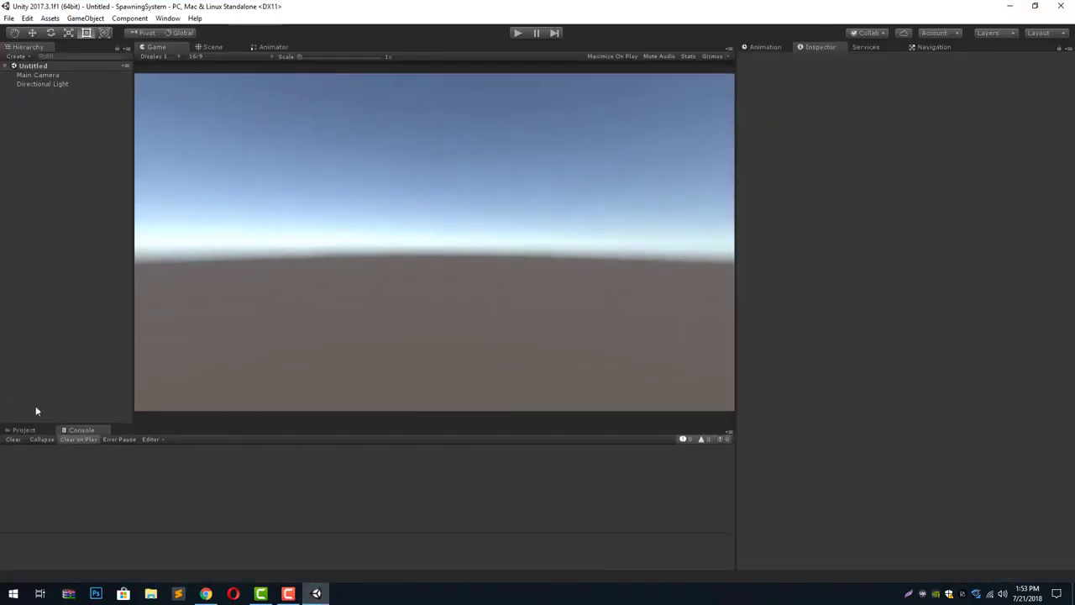
pyautogui.click(25, 429)
pyautogui.moveTo(221, 426); pyautogui.dragTo(193, 422)
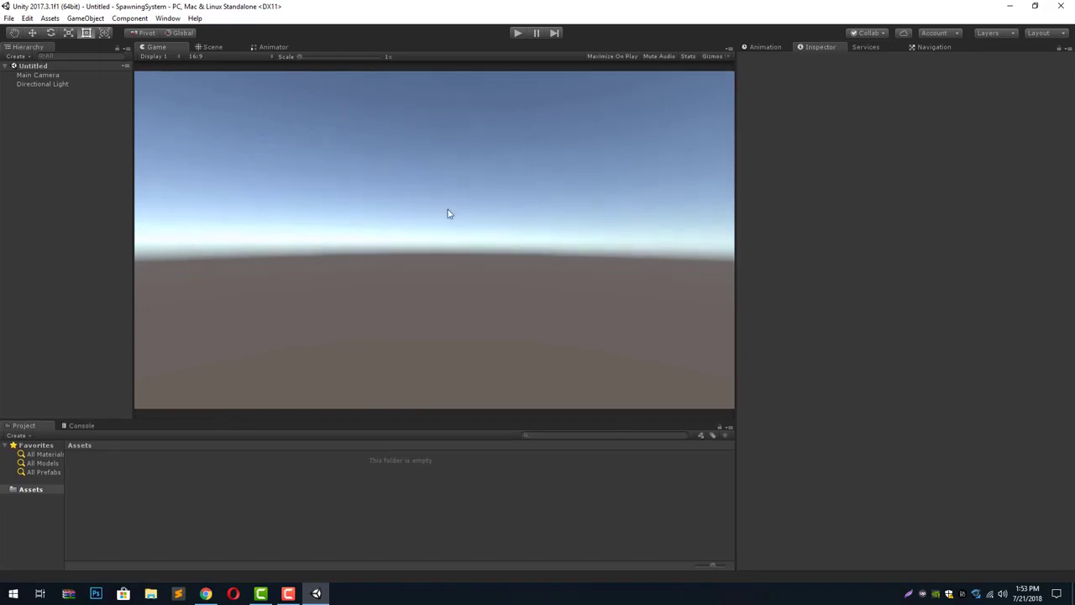
# - Add an empty GameObject and frame it in the Scene view with the Move tool active
pyautogui.rightClick(64, 134)
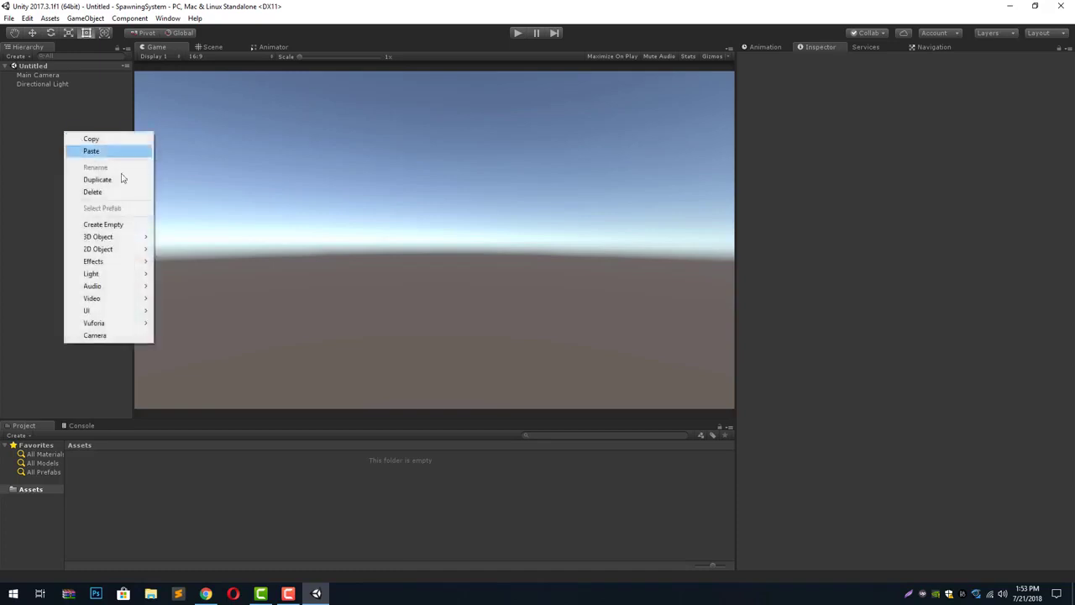
pyautogui.click(103, 224)
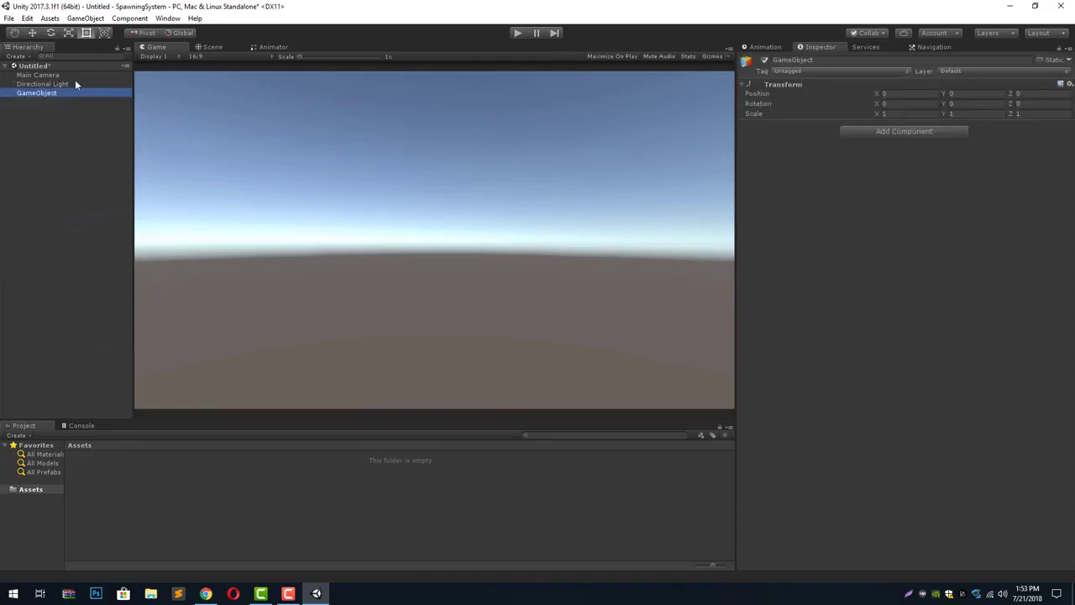
pyautogui.click(206, 46)
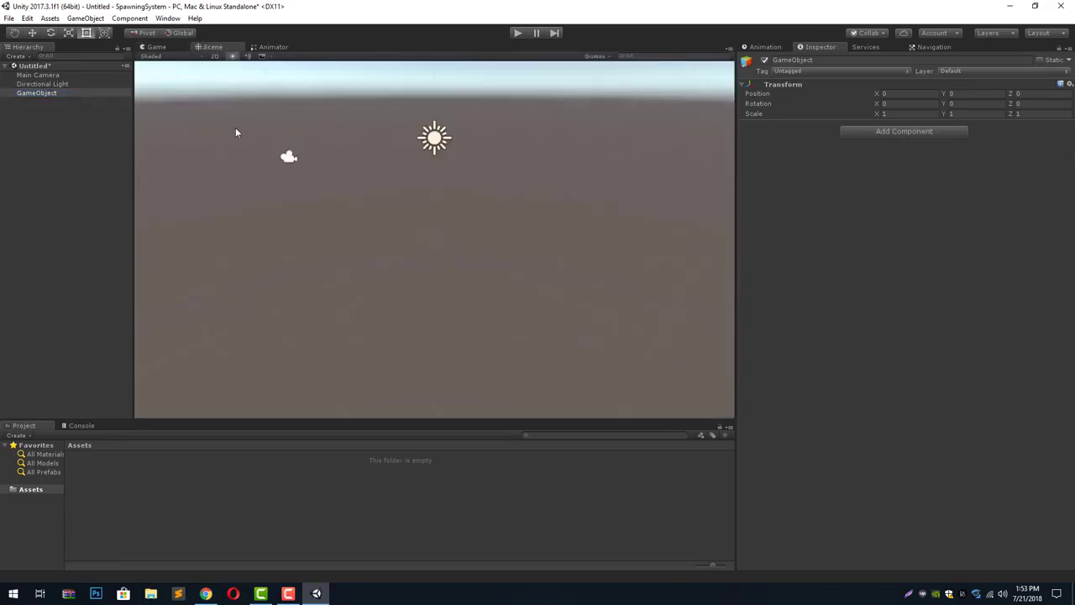
pyautogui.doubleClick(37, 92)
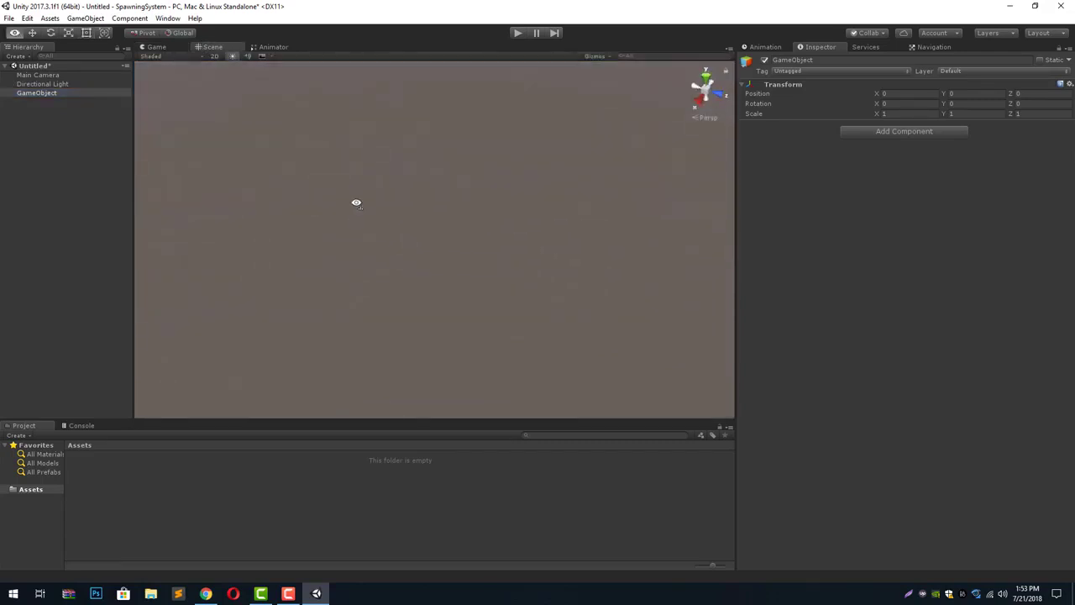
pyautogui.click(40, 95)
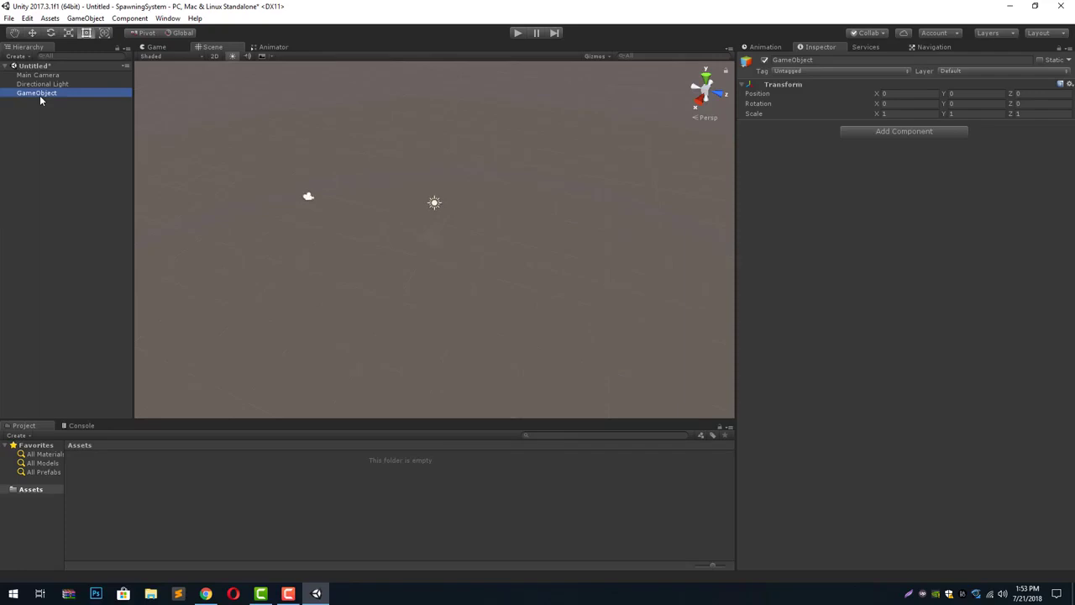
pyautogui.press('w')
pyautogui.moveTo(485, 184); pyautogui.dragTo(491, 215, button='right')
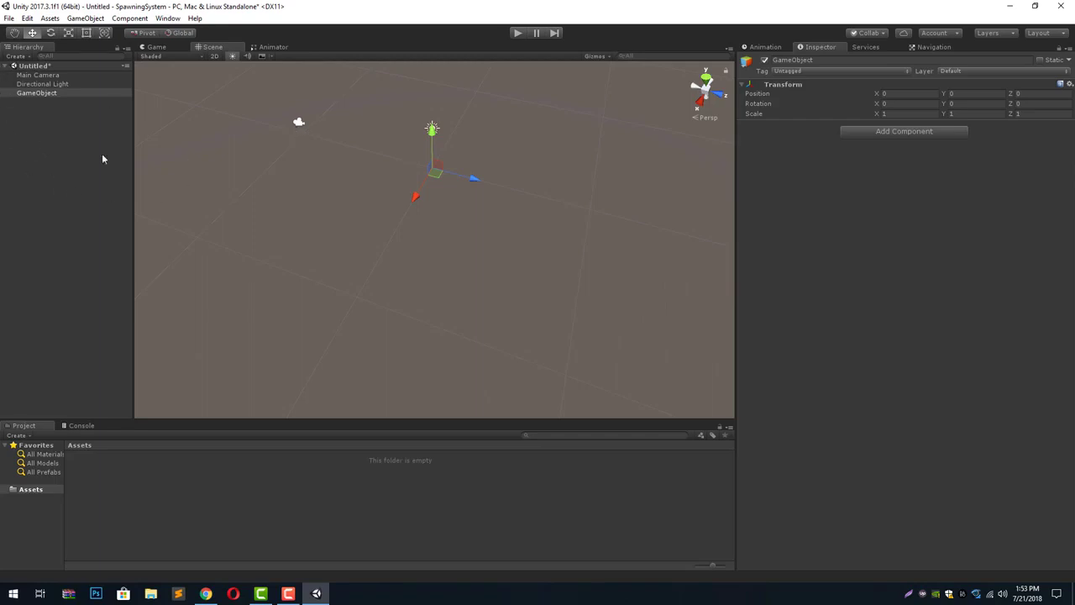
# - Add a Cube from GameObject's 3D Object menu and move it to the Hierarchy root
pyautogui.click(33, 93)
pyautogui.rightClick(62, 111)
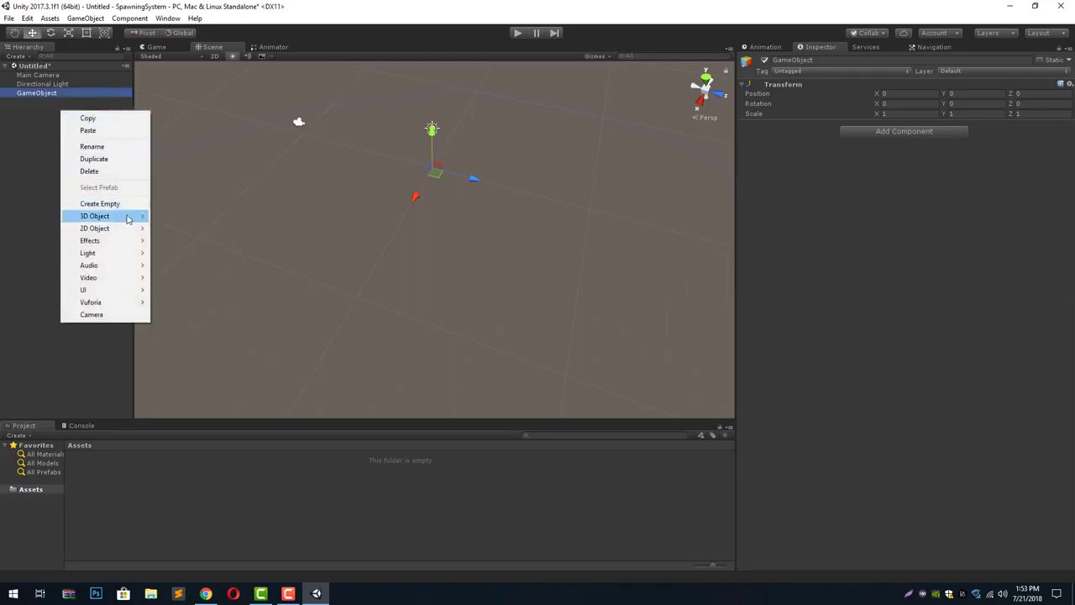
pyautogui.moveTo(131, 216)
pyautogui.click(175, 216)
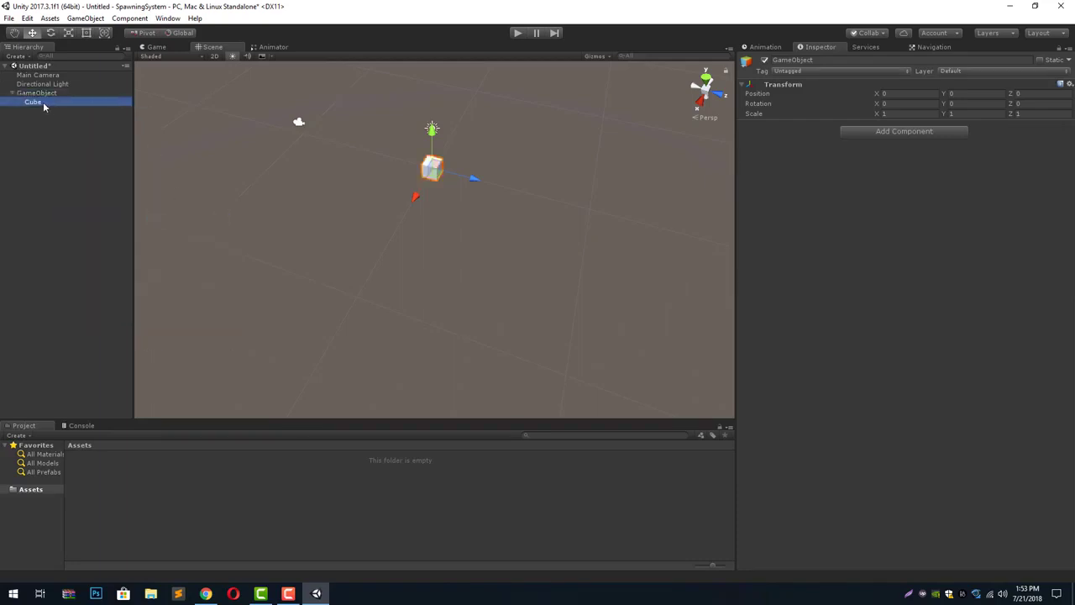
pyautogui.moveTo(42, 103); pyautogui.dragTo(44, 94)
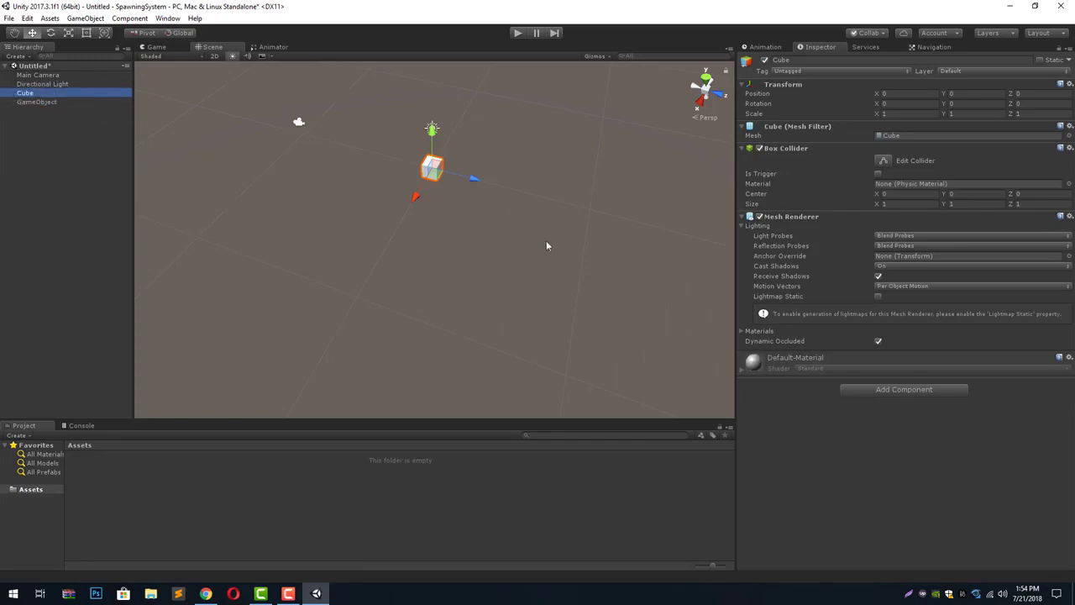
pyautogui.click(44, 102)
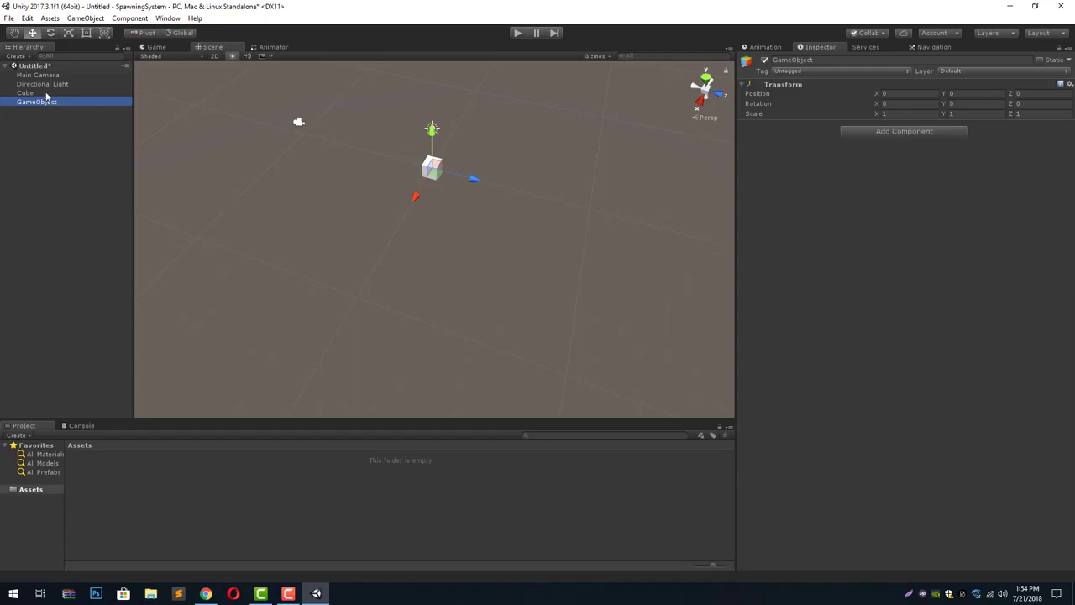
pyautogui.scroll(-3, 486, 228)
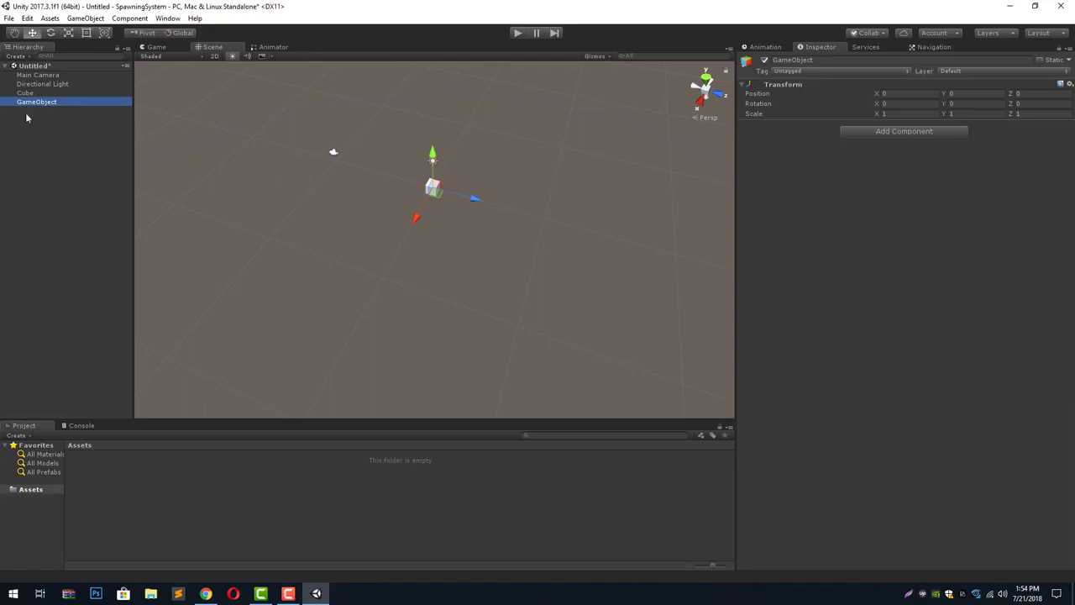
# - Add a Plane under GameObject and zoom and orbit the Scene view onto it
pyautogui.rightClick(48, 153)
pyautogui.moveTo(93, 258)
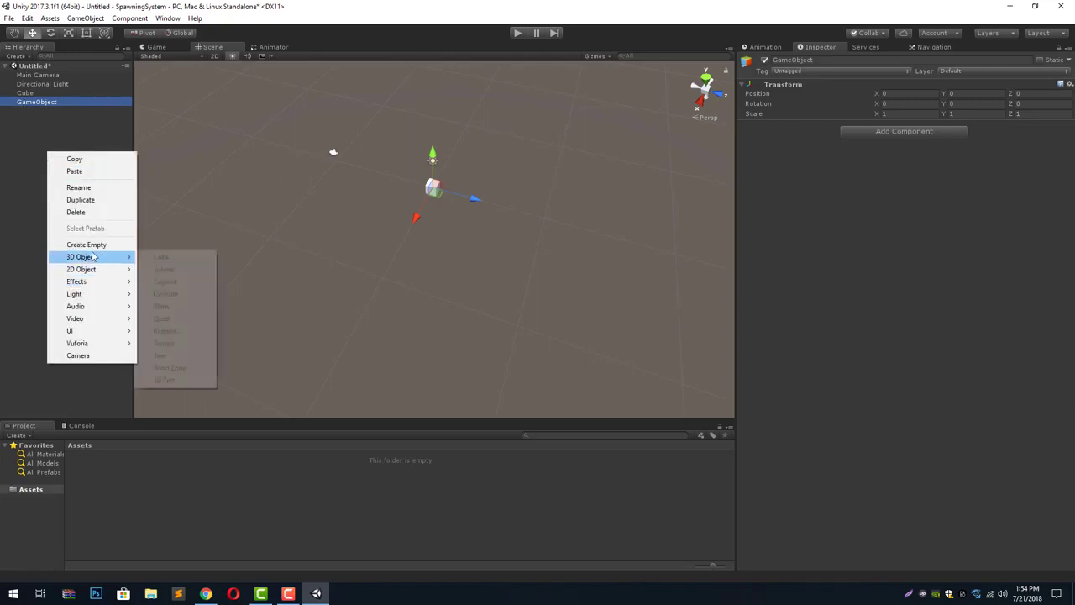
pyautogui.click(175, 304)
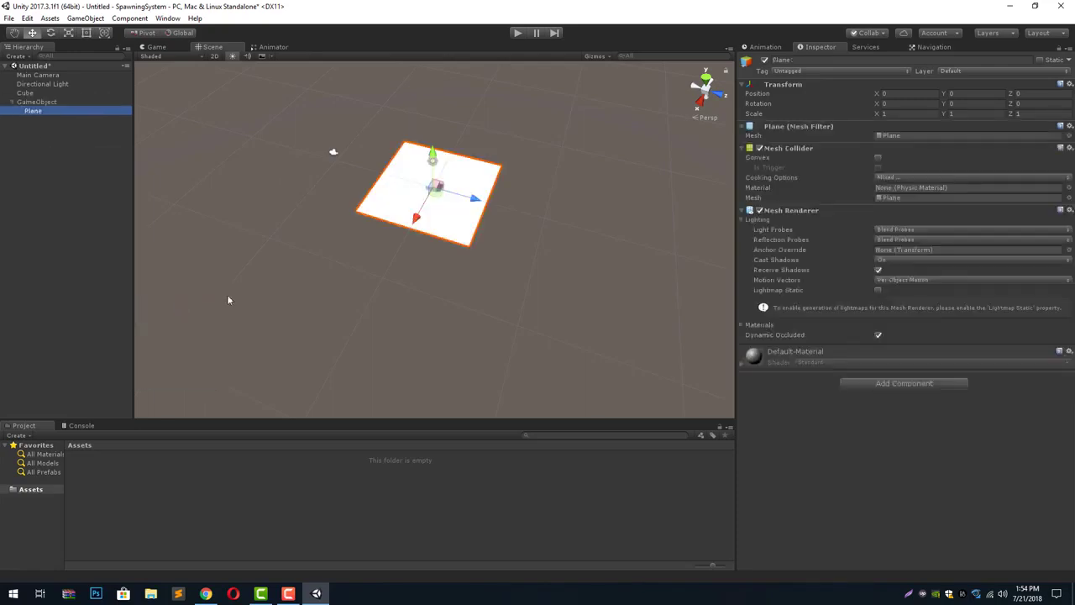
pyautogui.scroll(3, 226, 300)
pyautogui.keyDown('alt'); pyautogui.moveTo(227, 300); pyautogui.dragTo(302, 200); pyautogui.keyUp('alt')
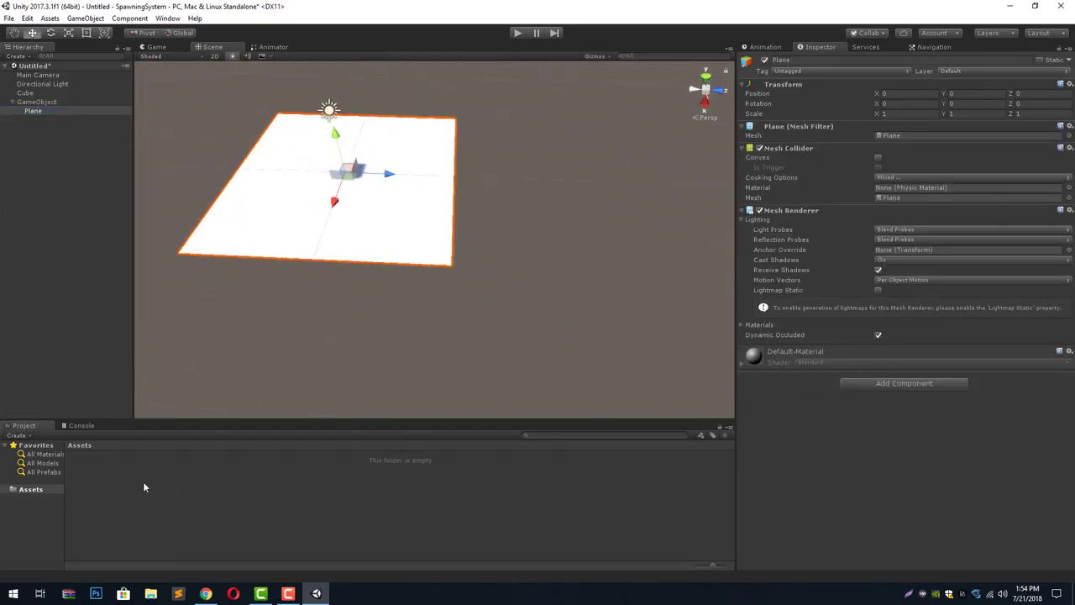
# - Create a new folder named Materials in Assets
pyautogui.rightClick(82, 469)
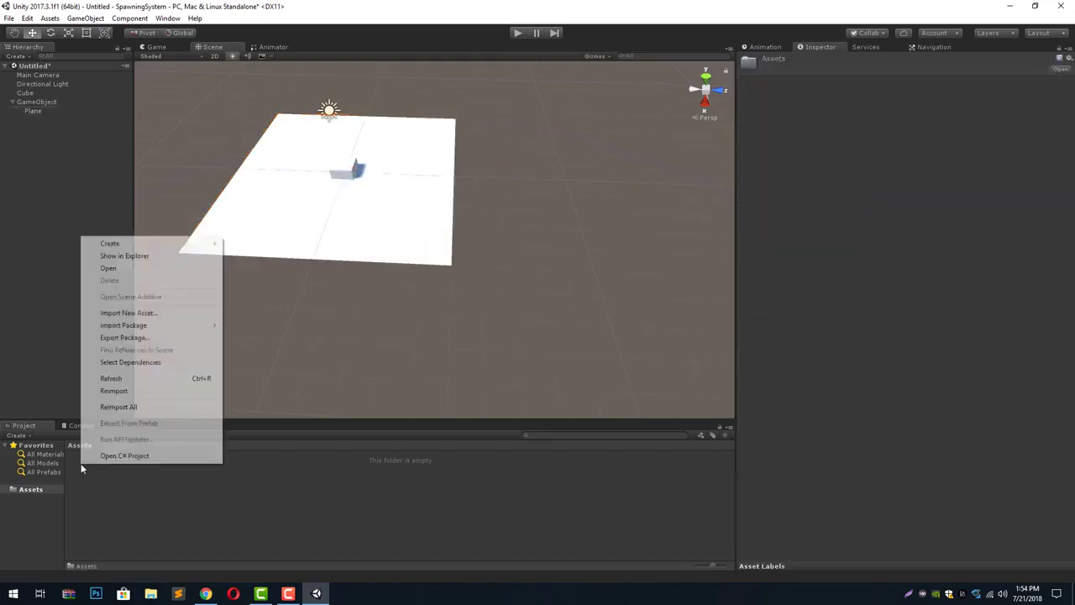
pyautogui.moveTo(201, 246)
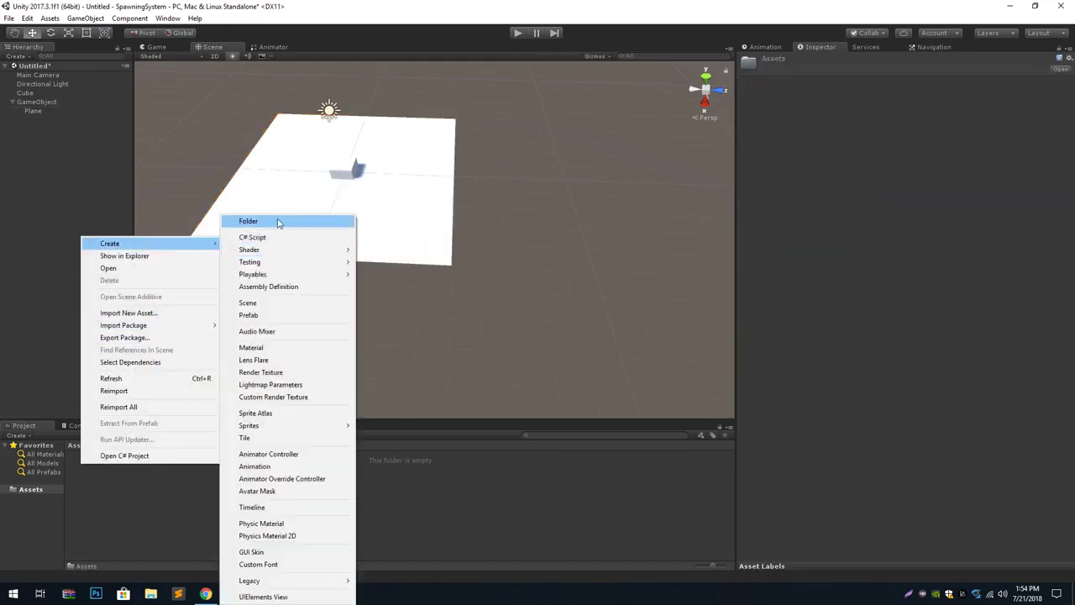
pyautogui.click(278, 221)
pyautogui.write('Materials')
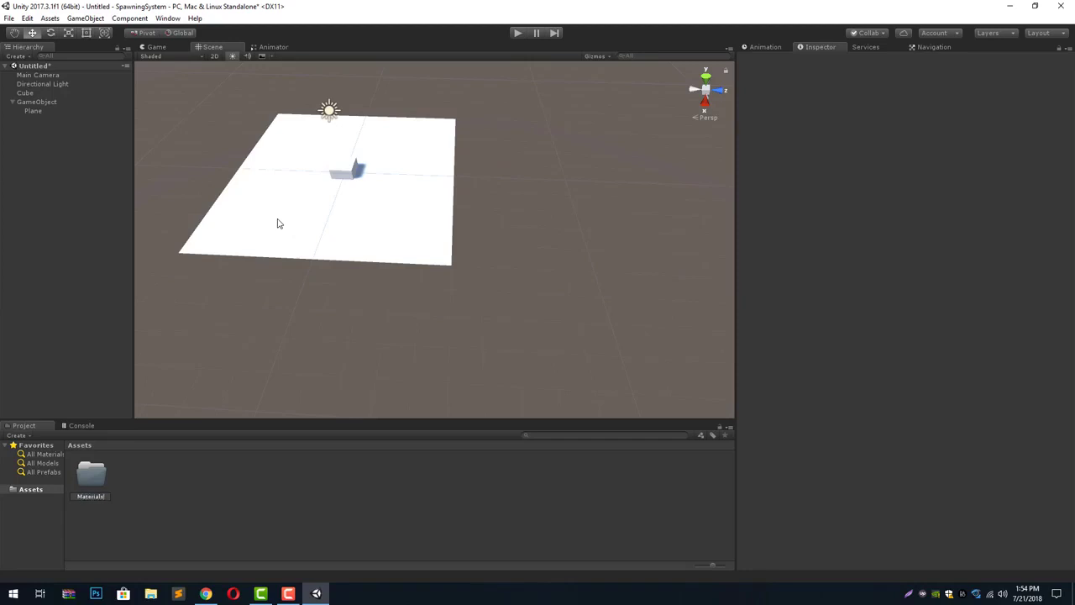
pyautogui.press('Return')
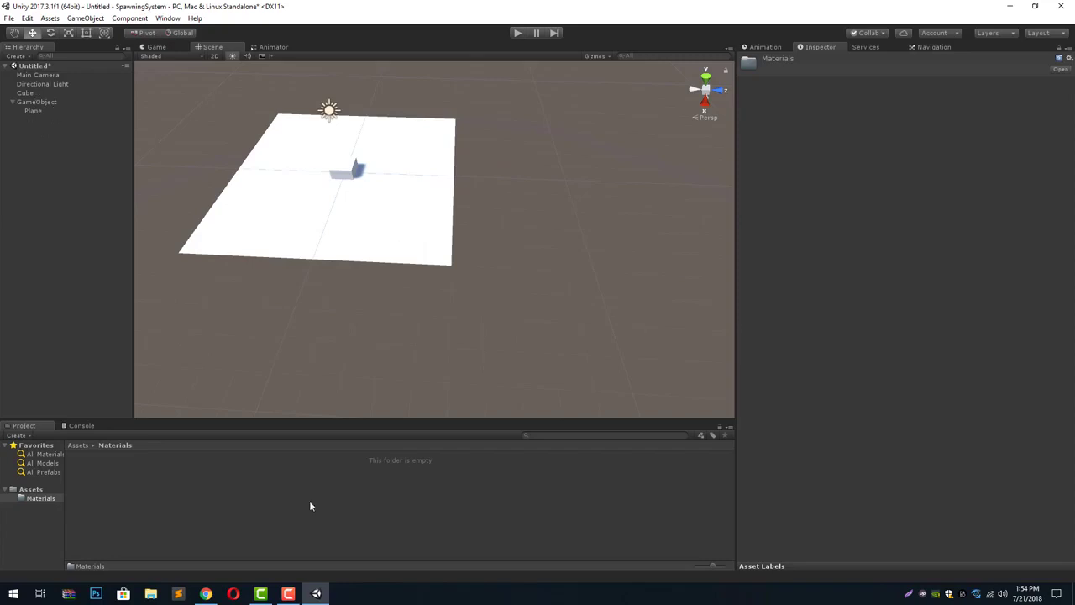
# - Create a new material named Floor inside the Materials folder
pyautogui.rightClick(150, 494)
pyautogui.moveTo(215, 275)
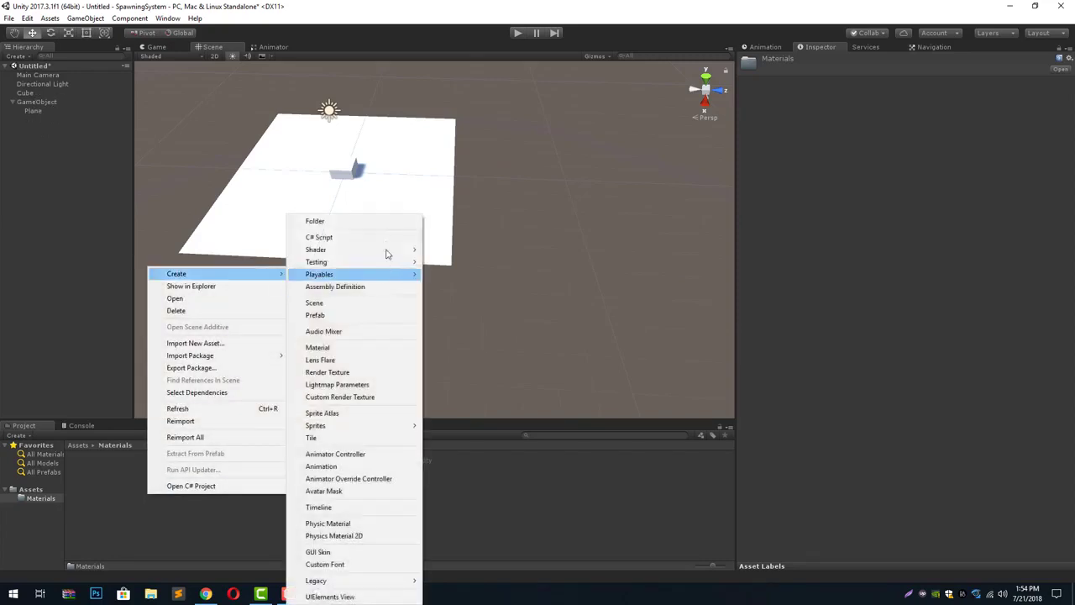
pyautogui.click(362, 351)
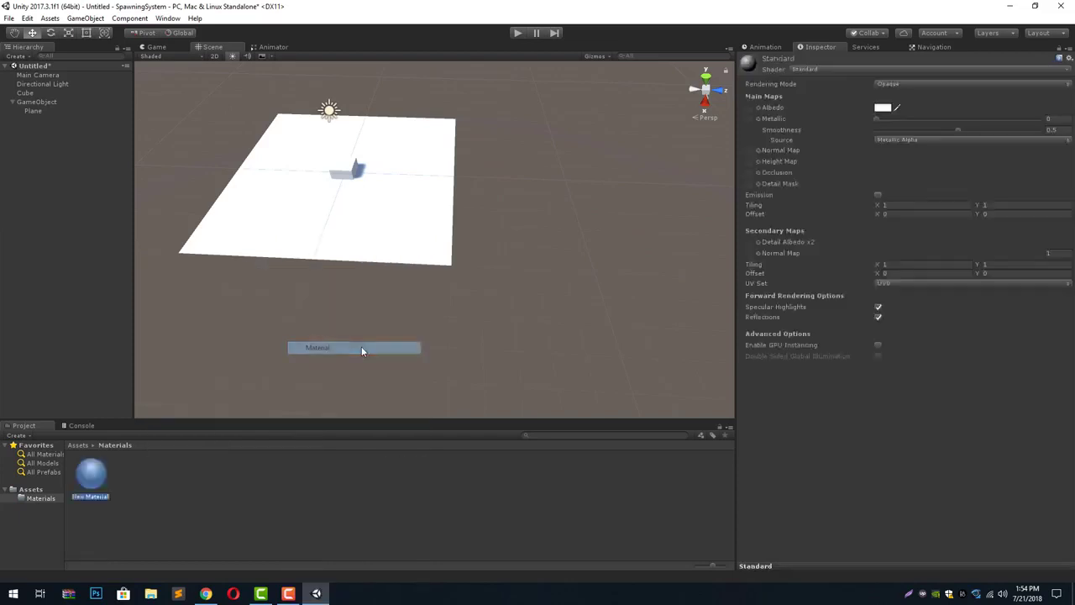
pyautogui.write('Floor')
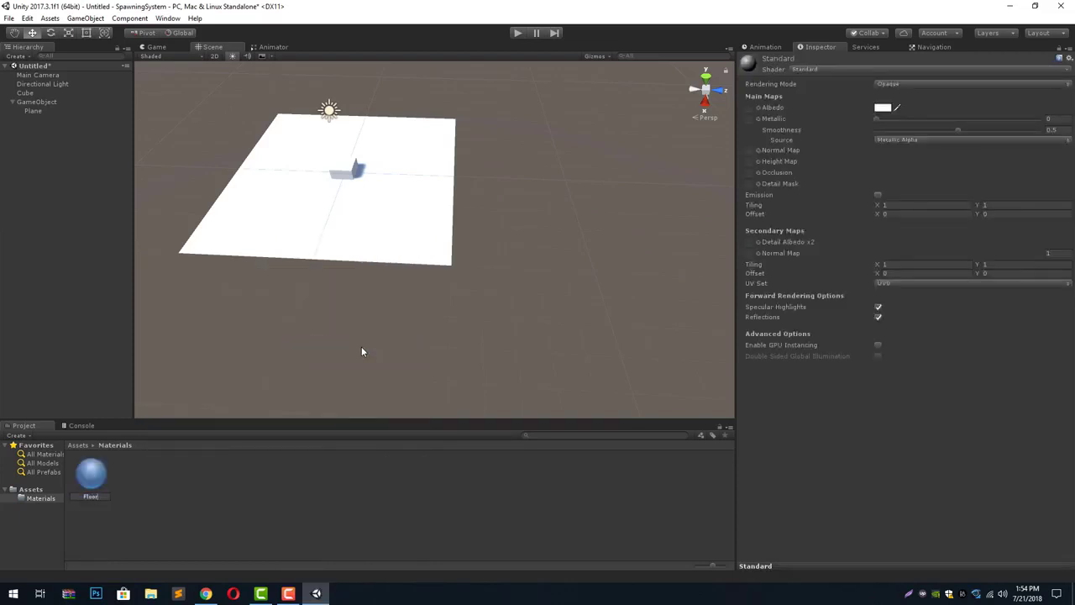
pyautogui.press('Return')
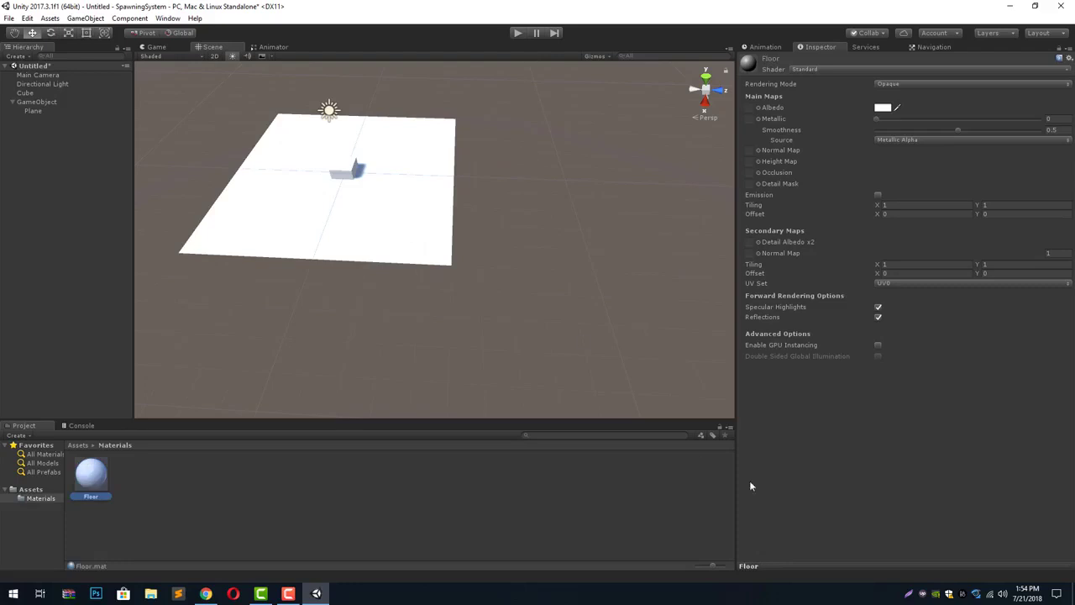
# - Give Floor a muted red albedo colour and move Plane to the Hierarchy's top level
pyautogui.click(884, 108)
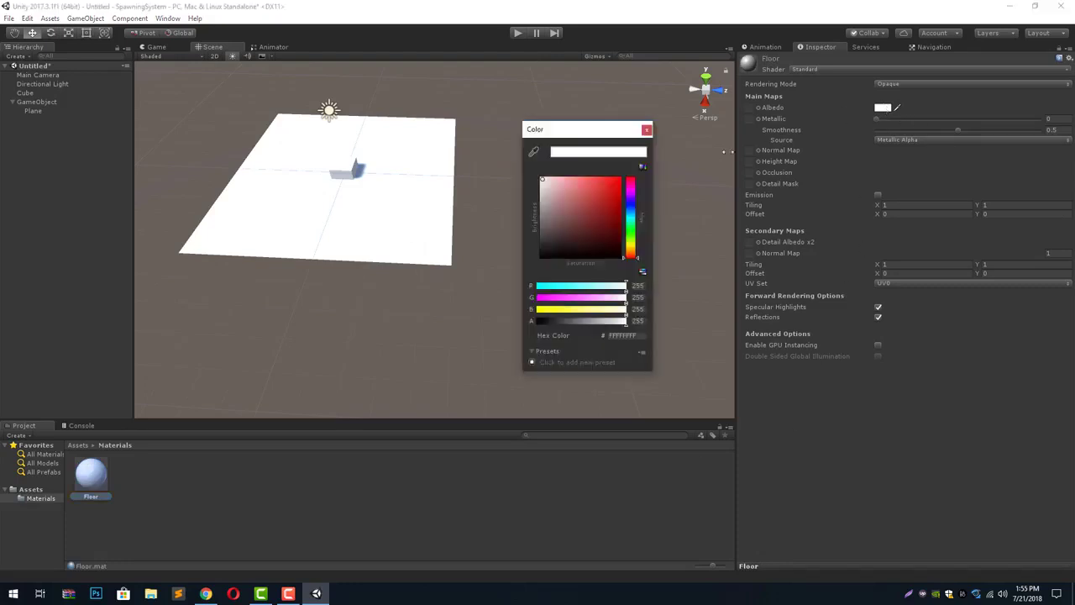
pyautogui.moveTo(575, 197)
pyautogui.mouseDown()
pyautogui.moveTo(602, 188)
pyautogui.moveTo(590, 183)
pyautogui.moveTo(576, 203)
pyautogui.mouseUp()
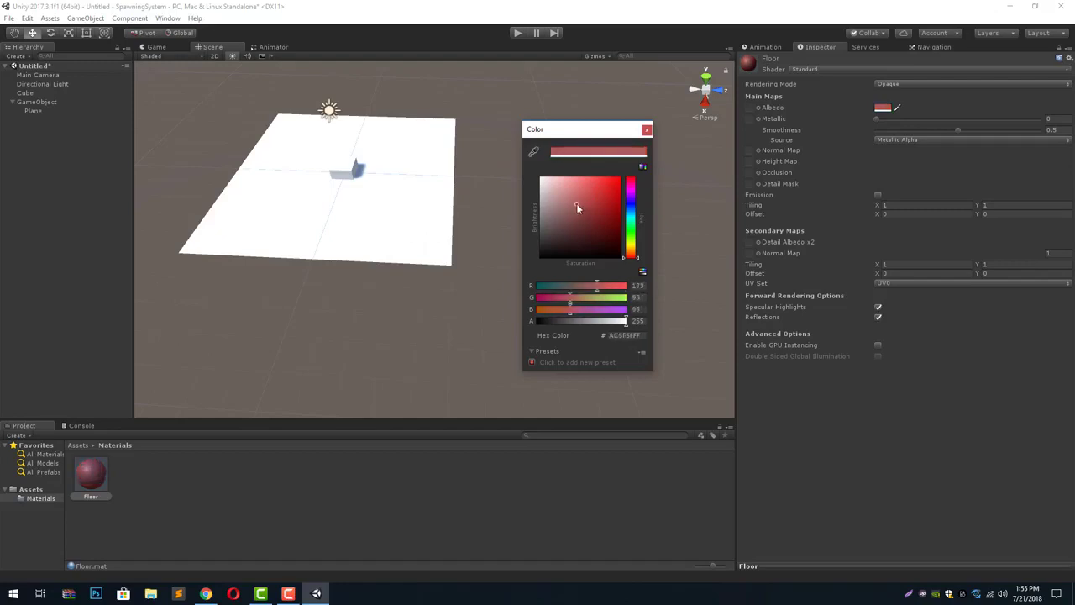
pyautogui.click(646, 130)
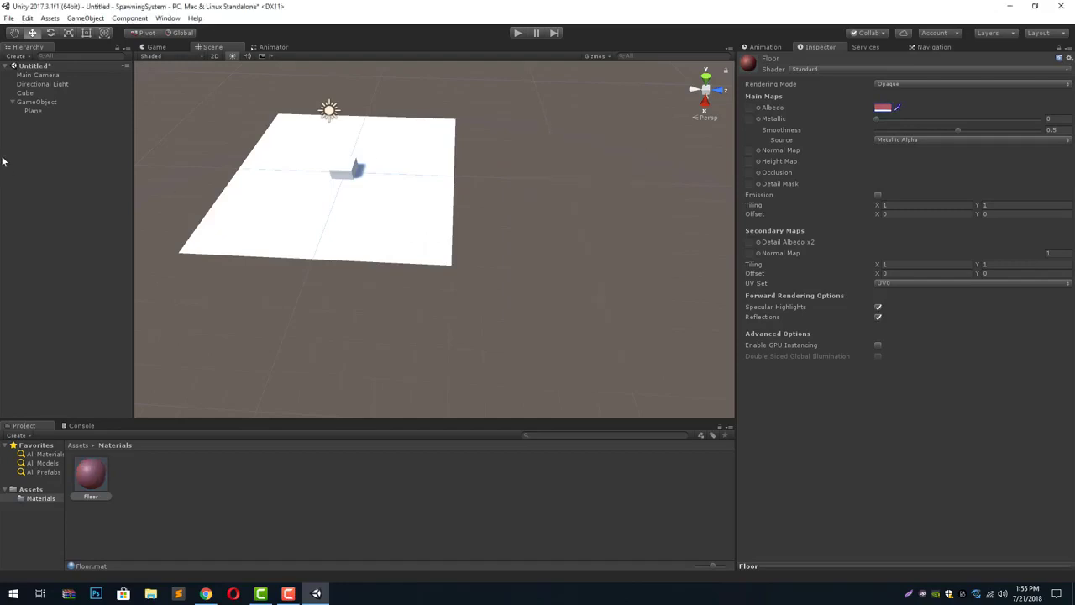
pyautogui.moveTo(33, 111); pyautogui.dragTo(33, 101)
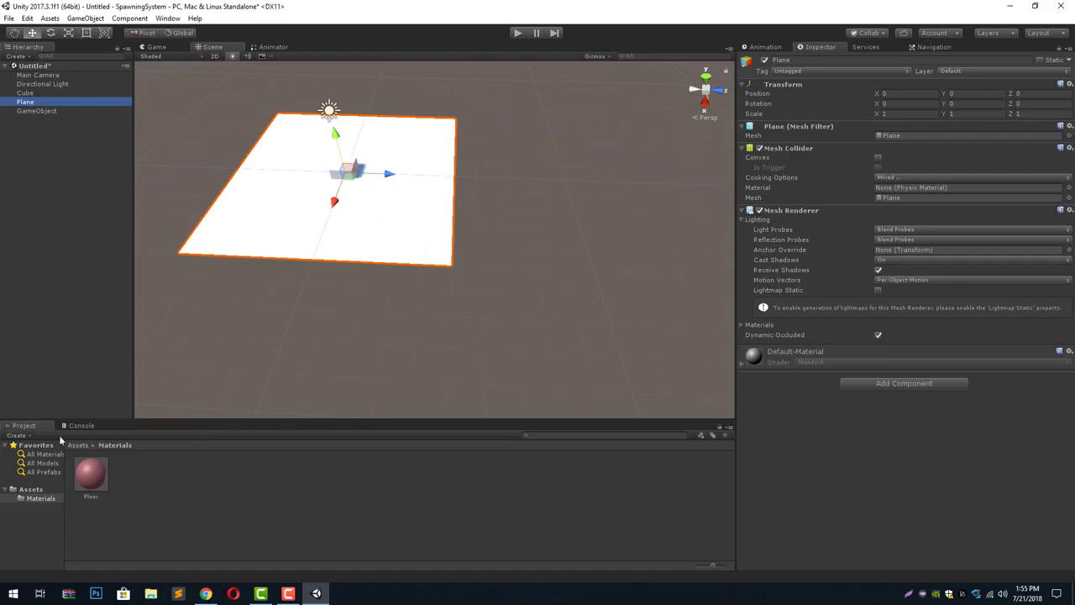
# - Drag the Floor material onto the Plane in the Scene view, then reselect the Plane
pyautogui.moveTo(94, 483); pyautogui.dragTo(339, 237)
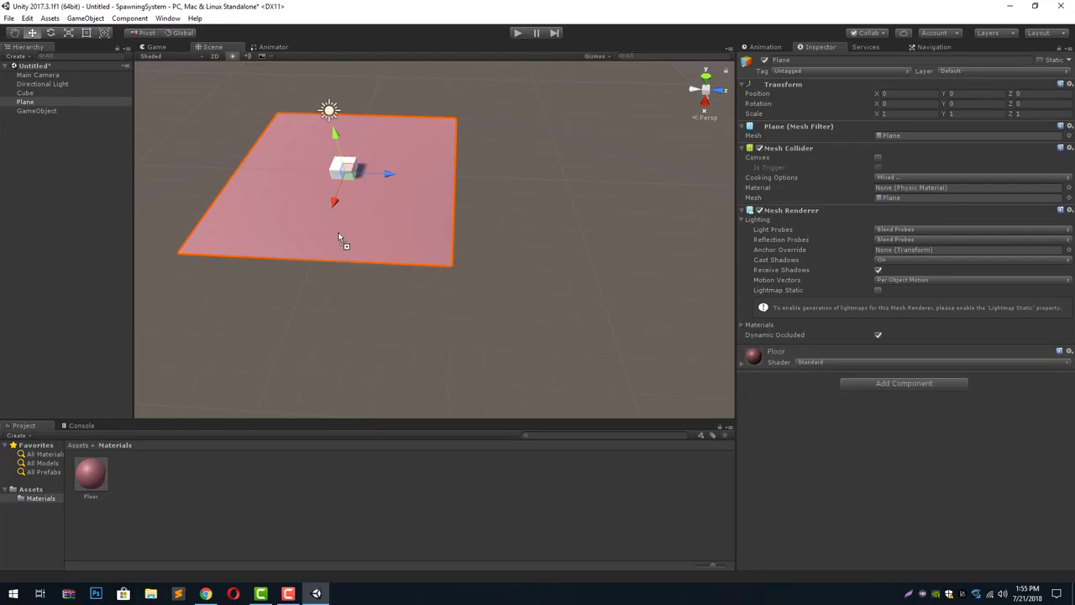
pyautogui.keyDown('alt'); pyautogui.moveTo(210, 191); pyautogui.dragTo(211, 109); pyautogui.keyUp('alt')
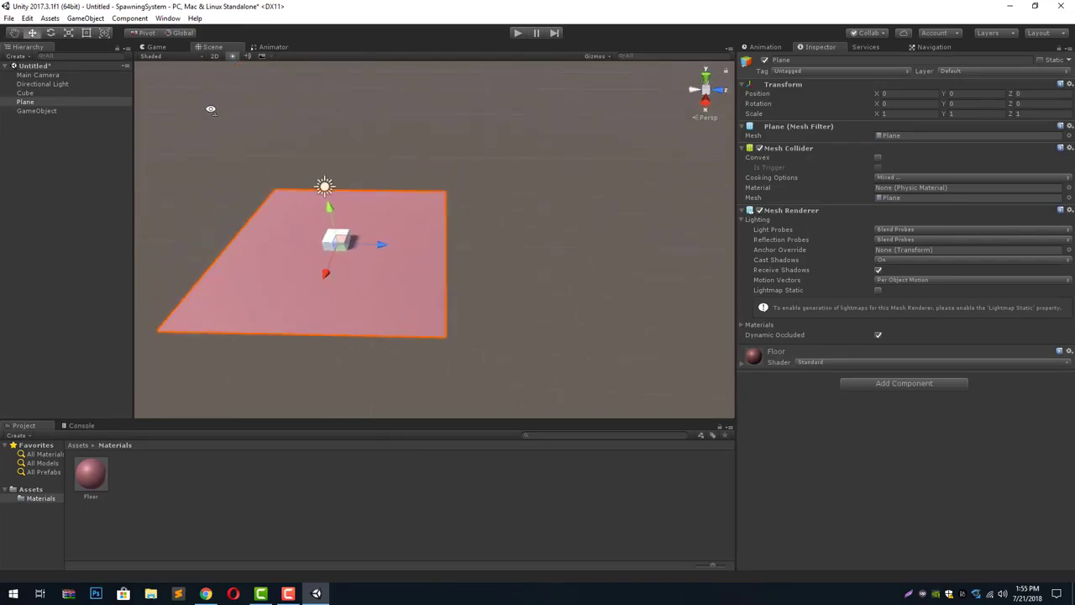
pyautogui.click(32, 93)
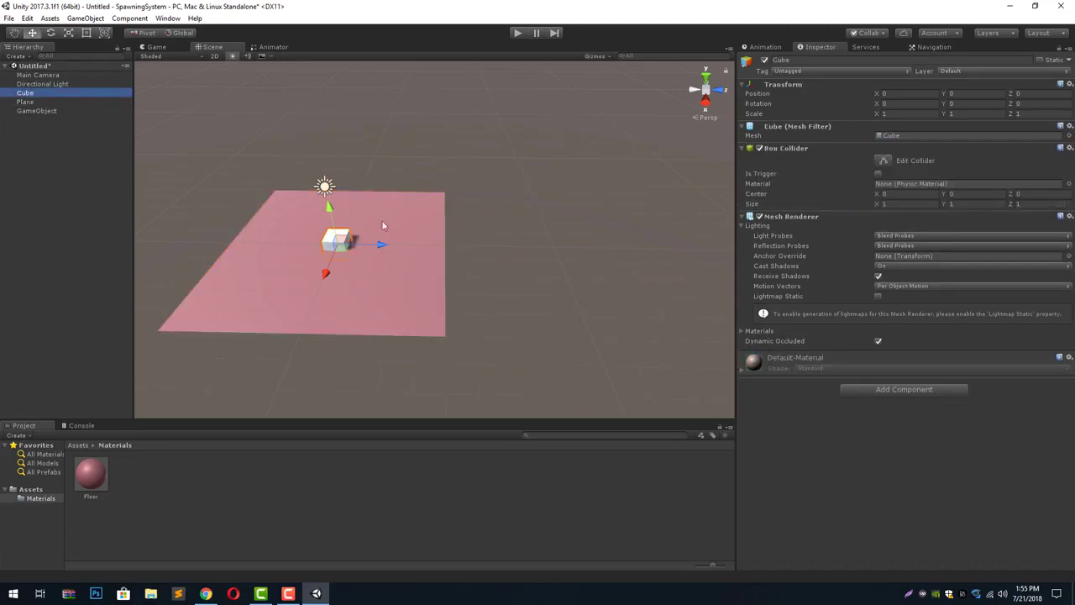
pyautogui.click(256, 286)
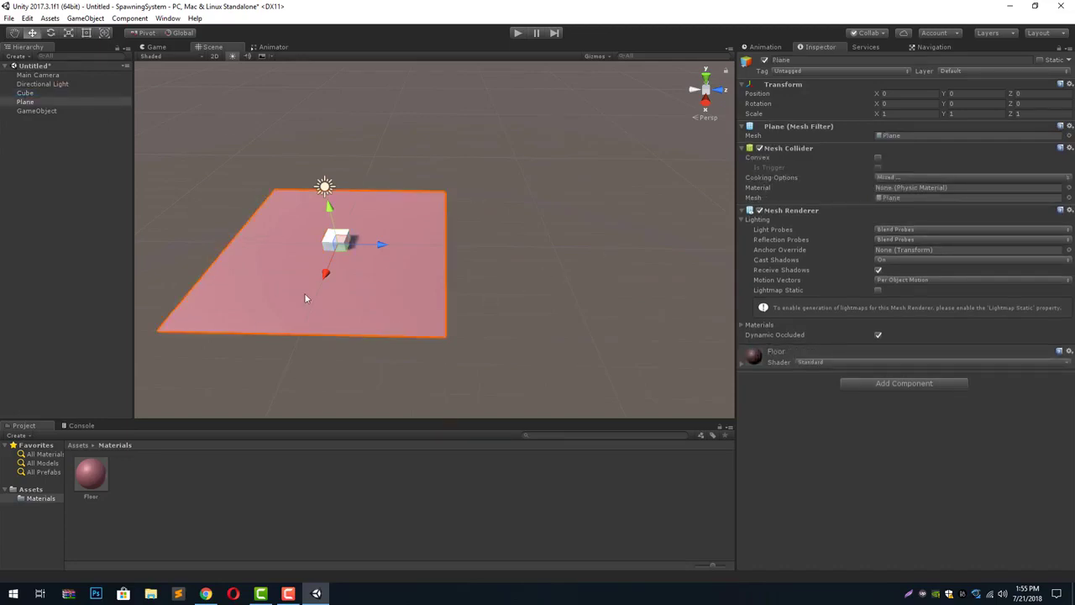
pyautogui.scroll(-5, 299, 252)
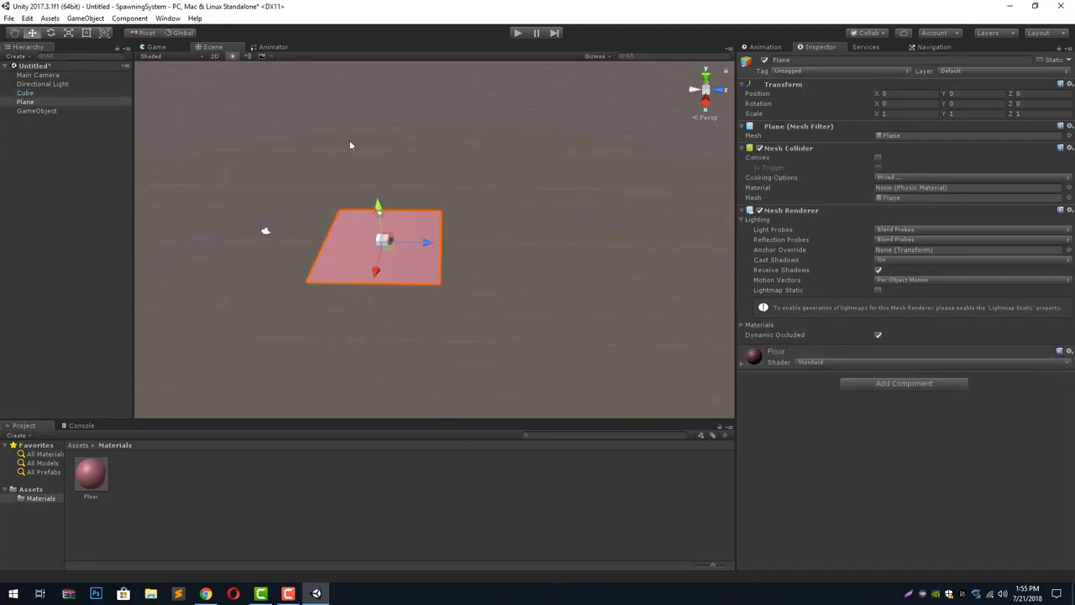
# - Set the Plane's X and Z scale to 20 in the Inspector
pyautogui.click(908, 113)
pyautogui.write('20')
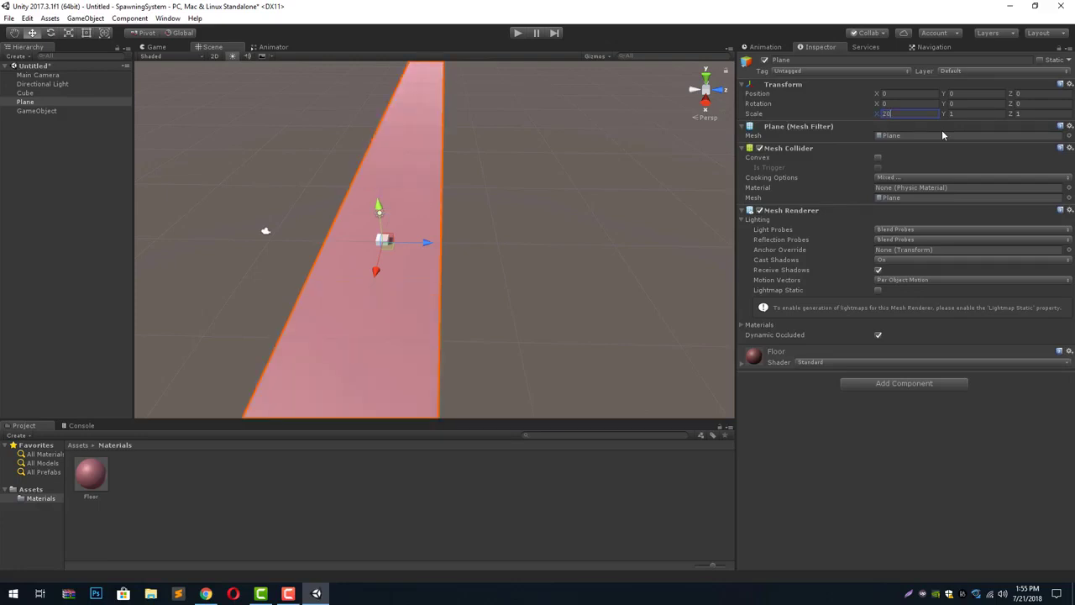
pyautogui.click(1053, 113)
pyautogui.write('20')
pyautogui.scroll(-5, 468, 132)
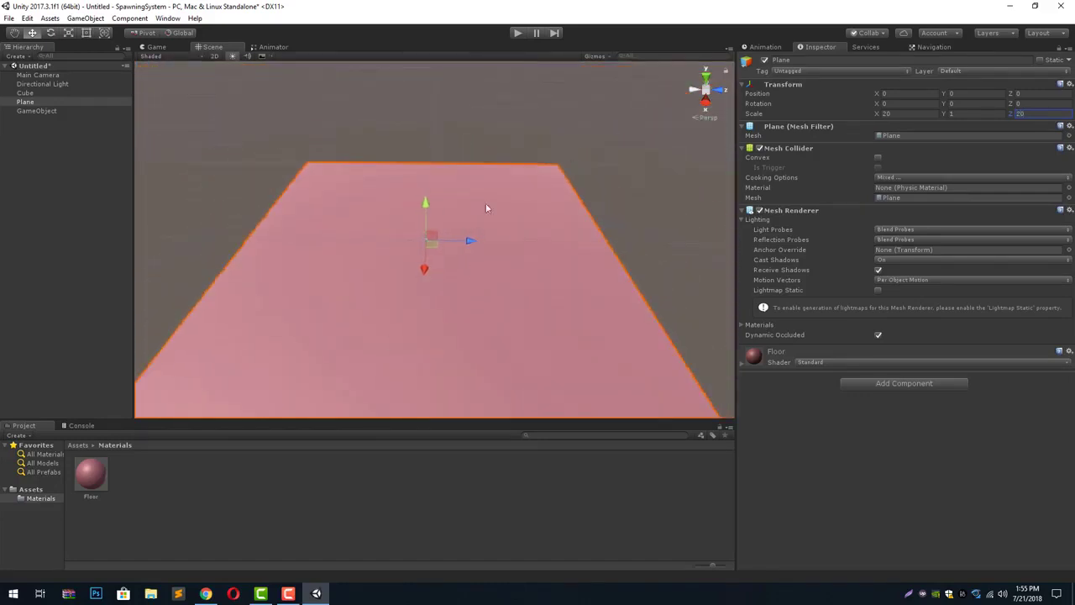
pyautogui.scroll(5, 403, 176)
pyautogui.scroll(2, 409, 180)
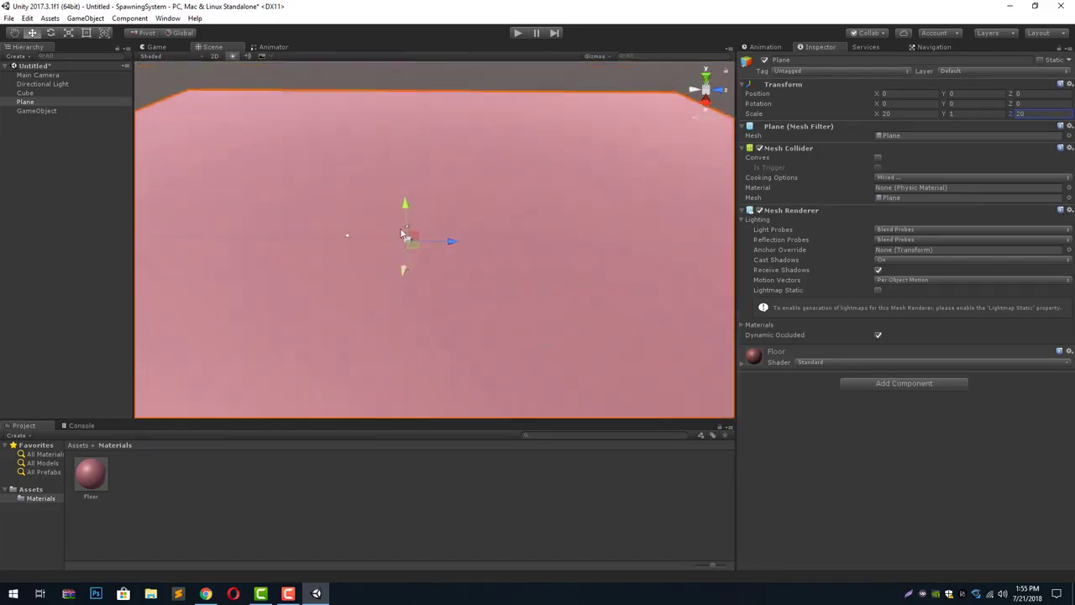
# - Nudge the Plane to position 0, -0.21, 8.06 and orbit to view the whole floor
pyautogui.moveTo(407, 242); pyautogui.dragTo(407, 243)
pyautogui.click(407, 242)
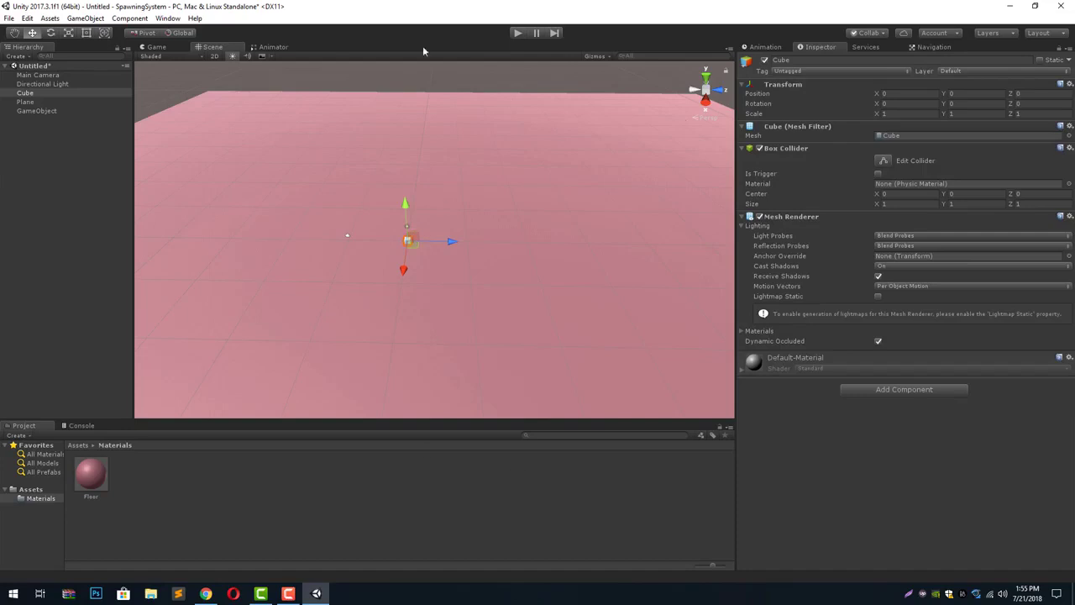
pyautogui.click(357, 158)
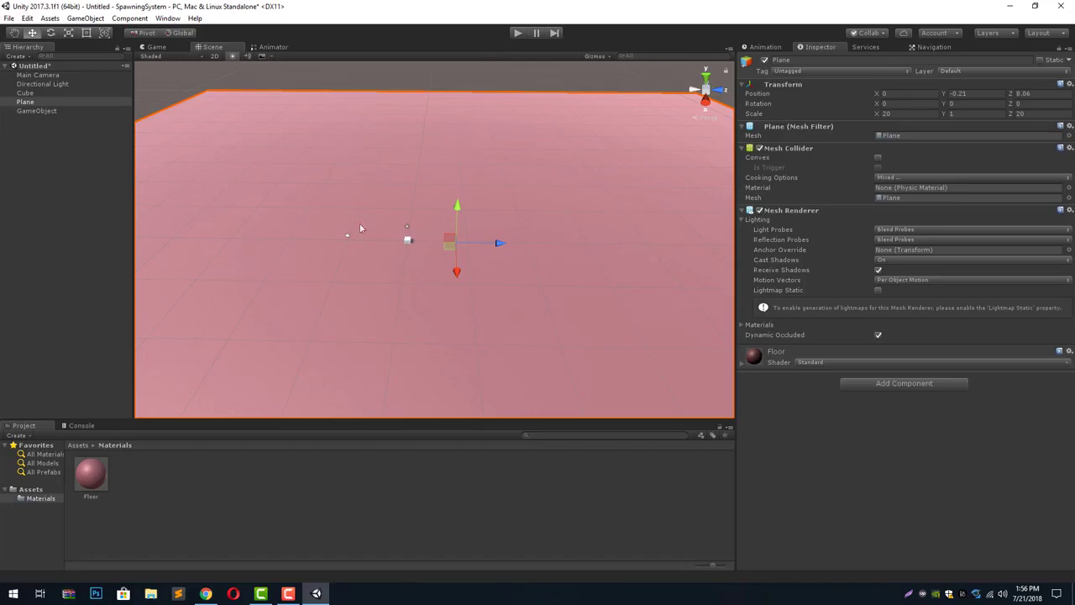
pyautogui.scroll(-1, 387, 200)
pyautogui.scroll(-2, 387, 190)
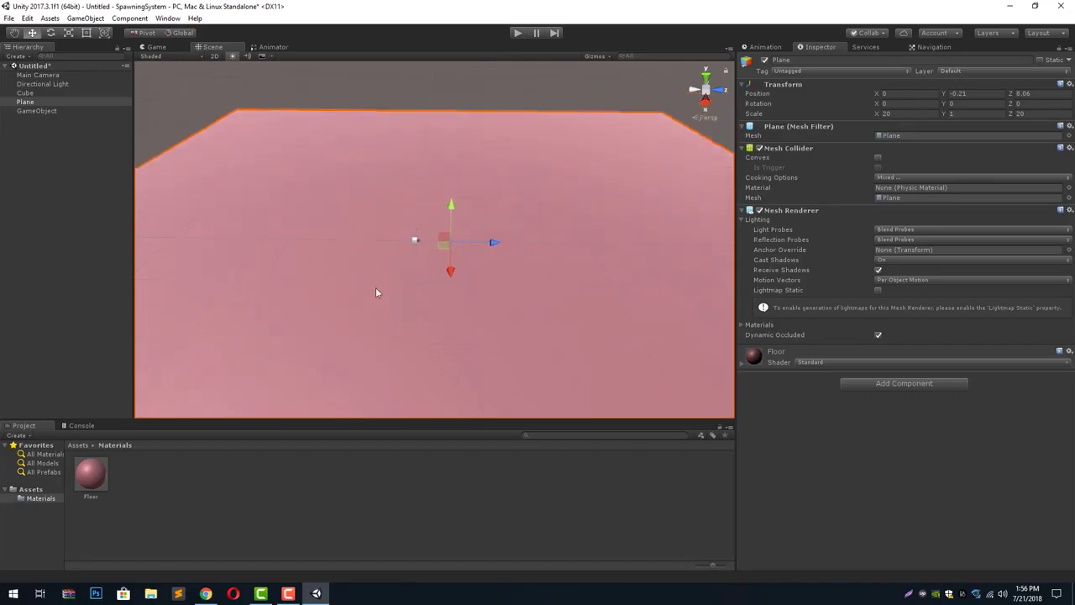
pyautogui.keyDown('alt'); pyautogui.moveTo(376, 288); pyautogui.dragTo(445, 339); pyautogui.keyUp('alt')
pyautogui.scroll(-3, 436, 260)
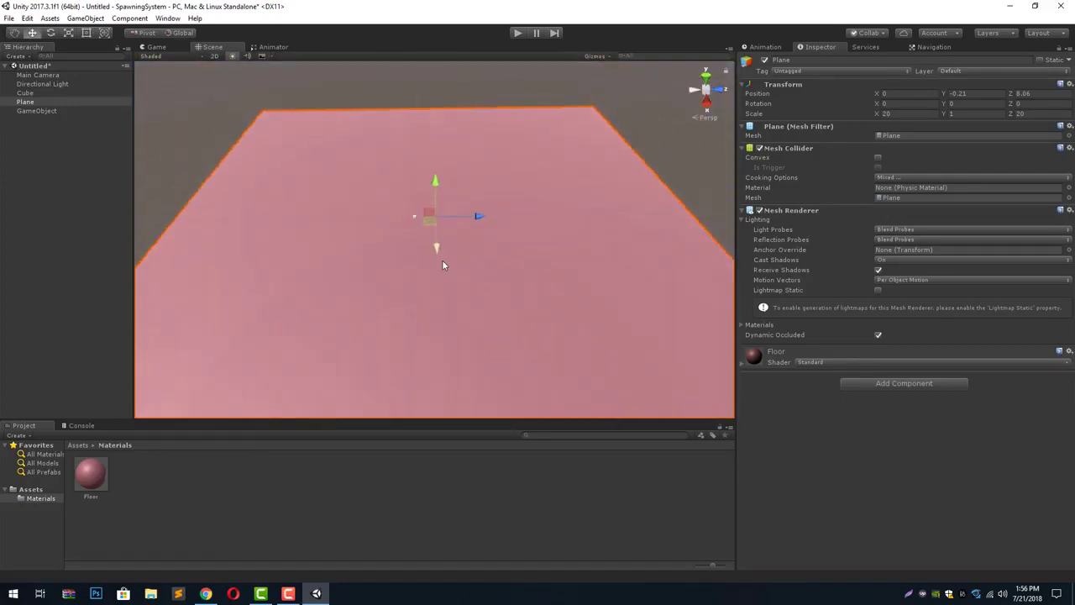
pyautogui.scroll(-2, 470, 313)
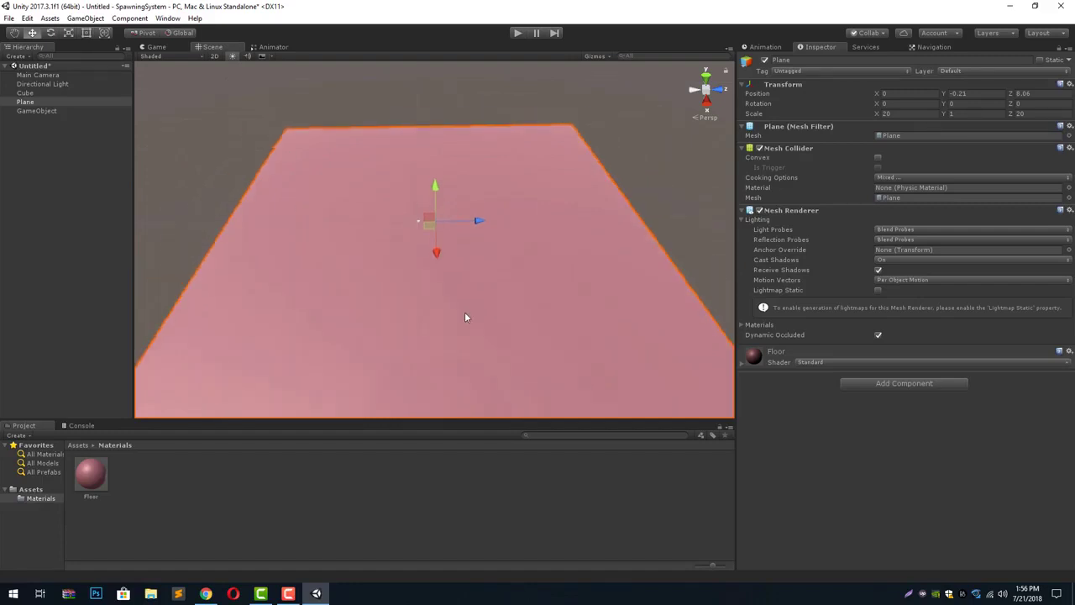
pyautogui.scroll(-1, 475, 360)
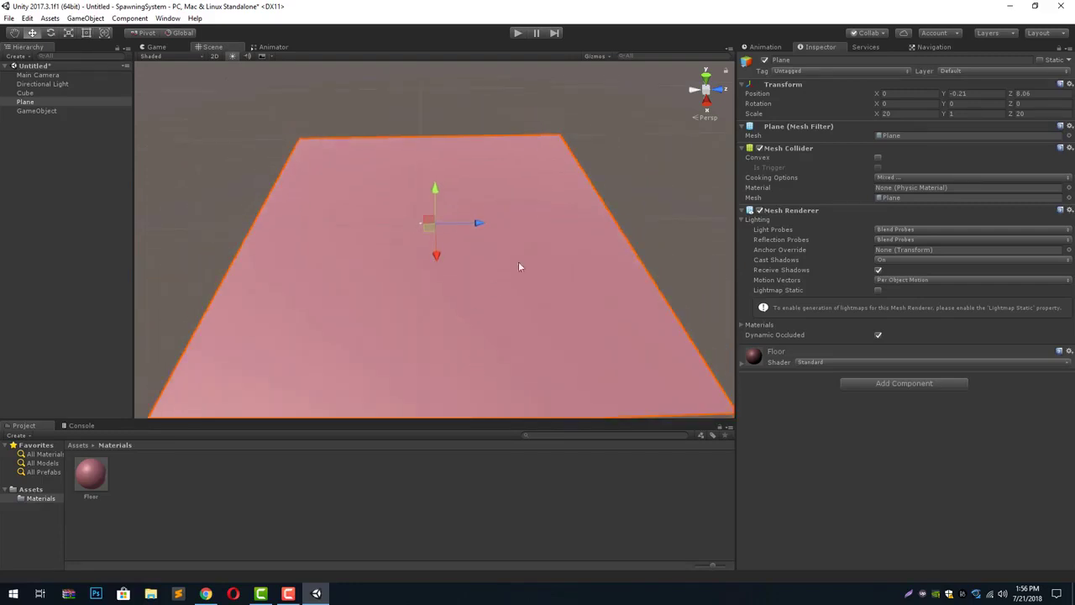
pyautogui.keyDown('alt'); pyautogui.moveTo(506, 292); pyautogui.dragTo(503, 314); pyautogui.keyUp('alt')
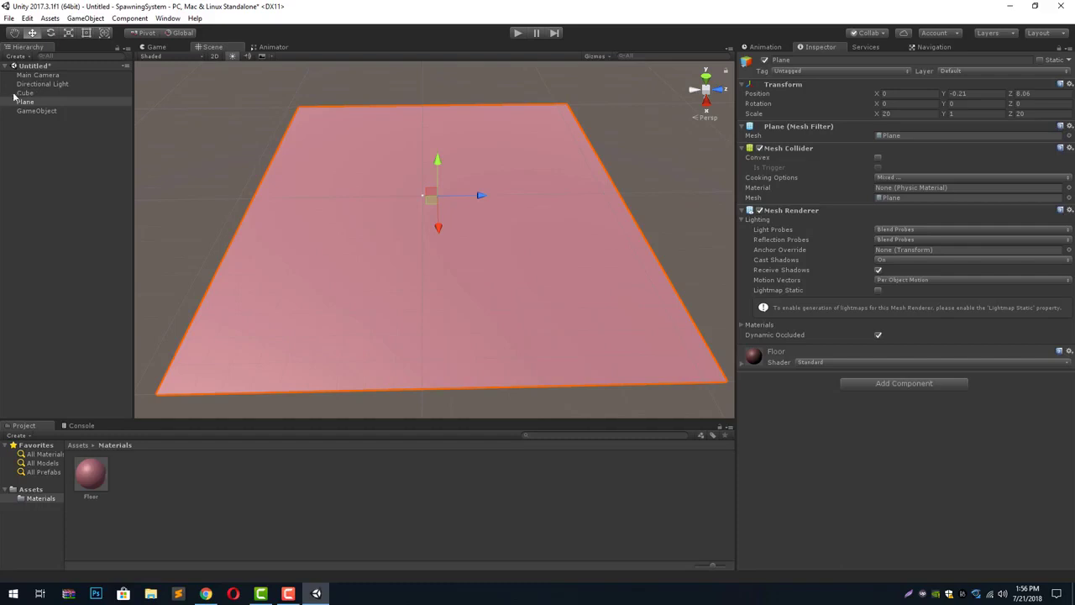
# - Add an empty GameObject to the scene and rename it SpawnManager
pyautogui.click(36, 133)
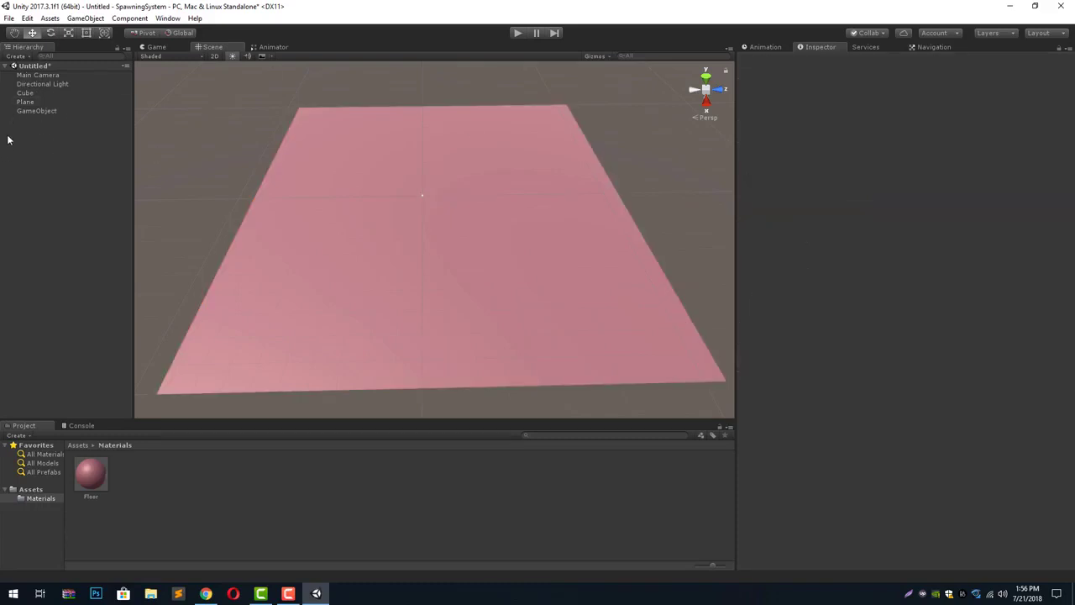
pyautogui.rightClick(9, 139)
pyautogui.click(61, 229)
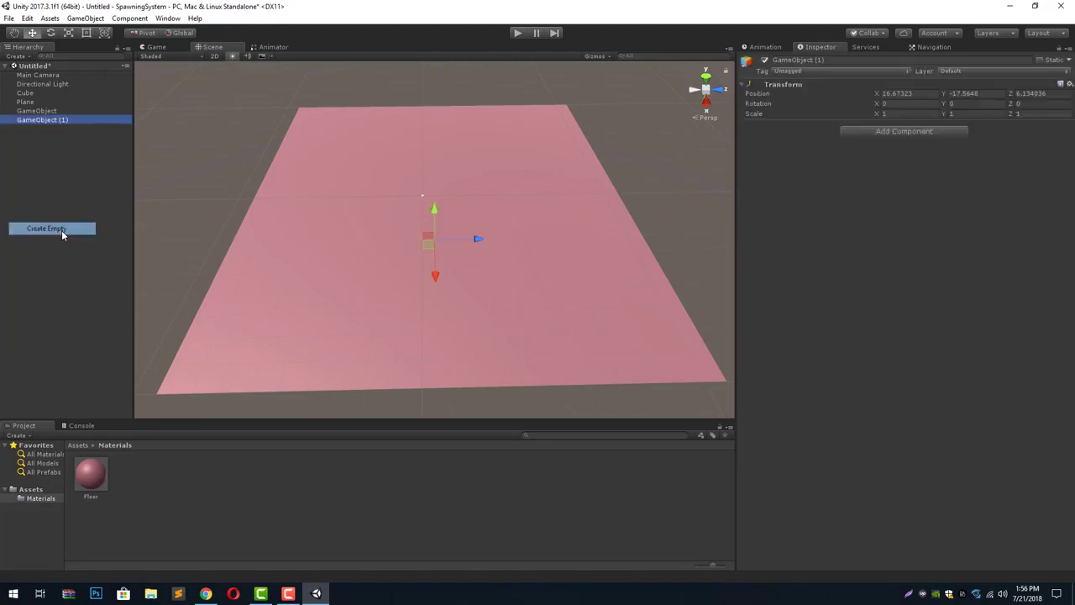
pyautogui.click(799, 62)
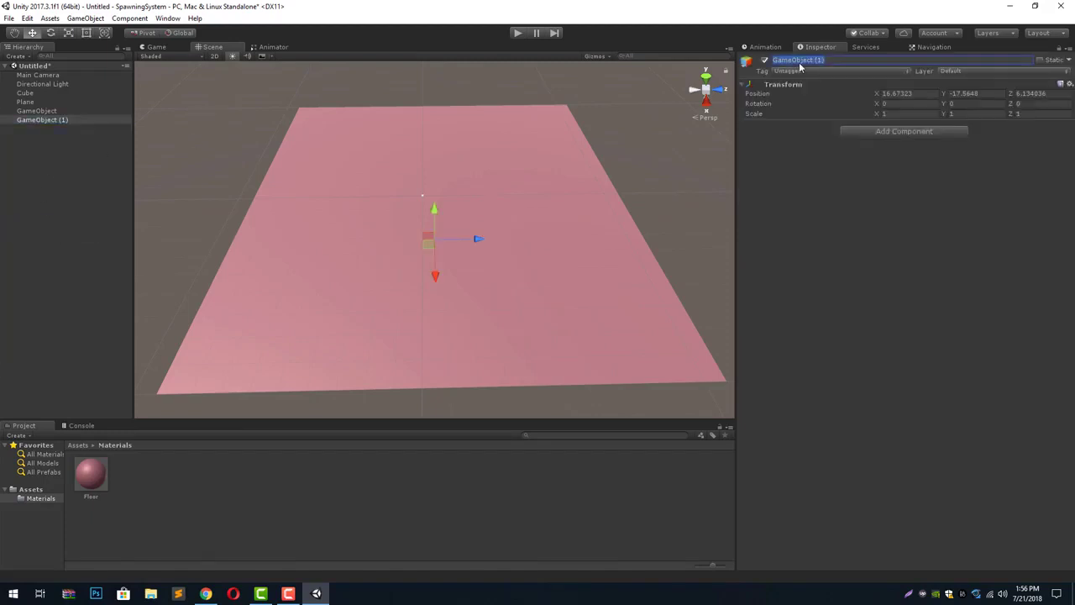
pyautogui.write('SpawnManager')
pyautogui.press('Return')
# - Create a SpawnManager C# script in Assets and attach it to the SpawnManager object
pyautogui.click(79, 446)
pyautogui.rightClick(257, 498)
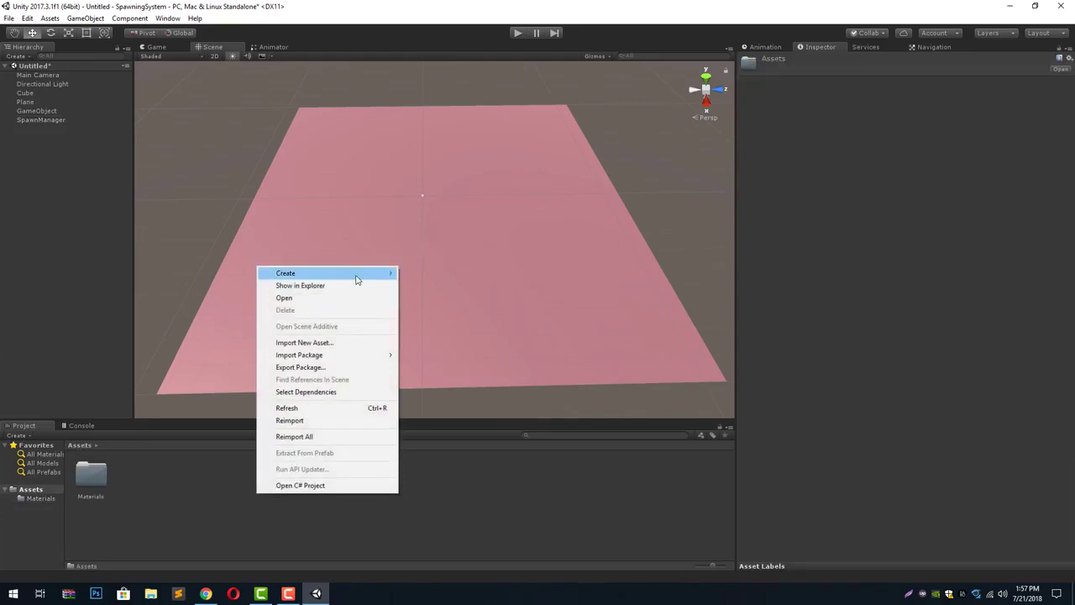
pyautogui.moveTo(357, 276)
pyautogui.click(472, 238)
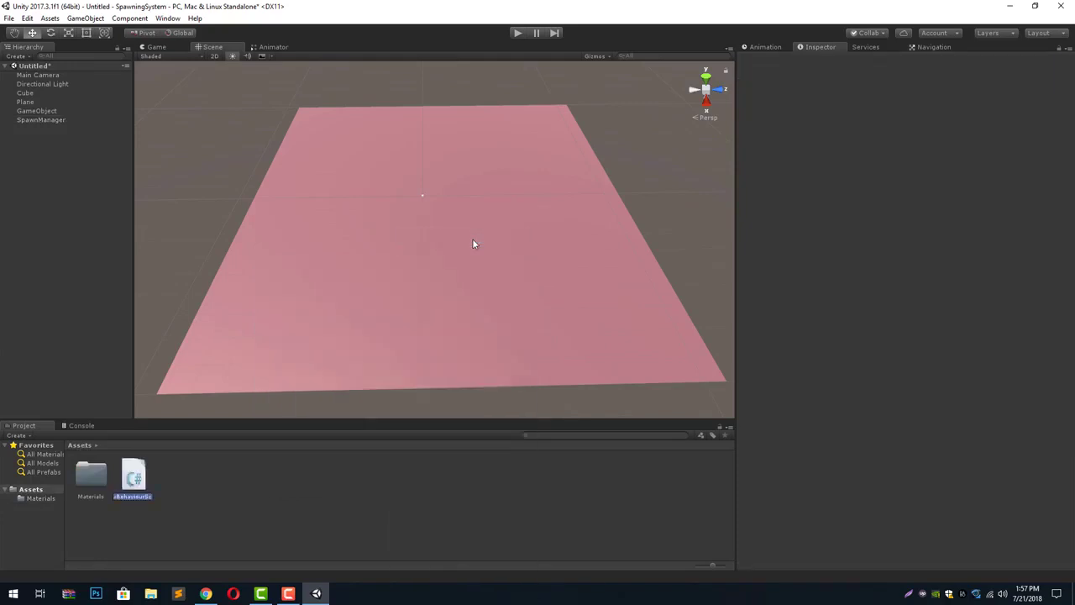
pyautogui.write('SpawnManager')
pyautogui.press('Return')
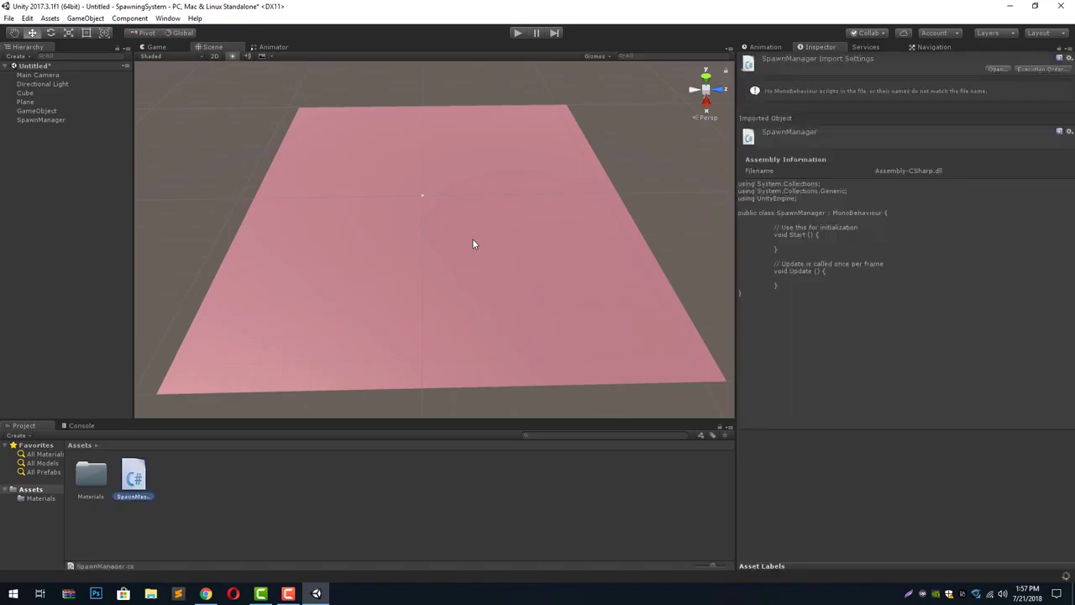
pyautogui.doubleClick(30, 120)
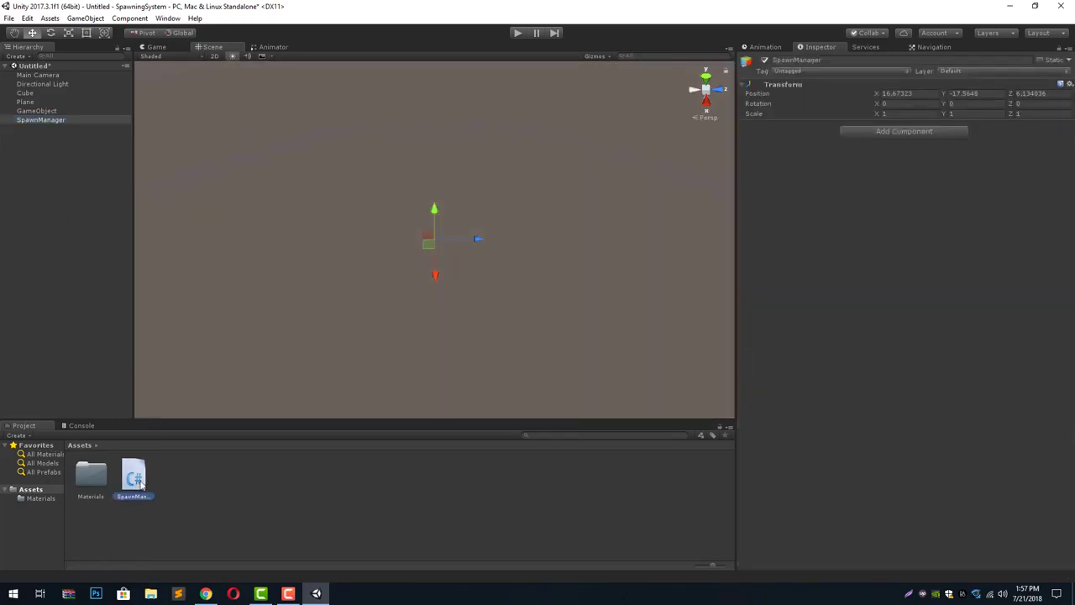
pyautogui.moveTo(141, 483); pyautogui.dragTo(962, 285)
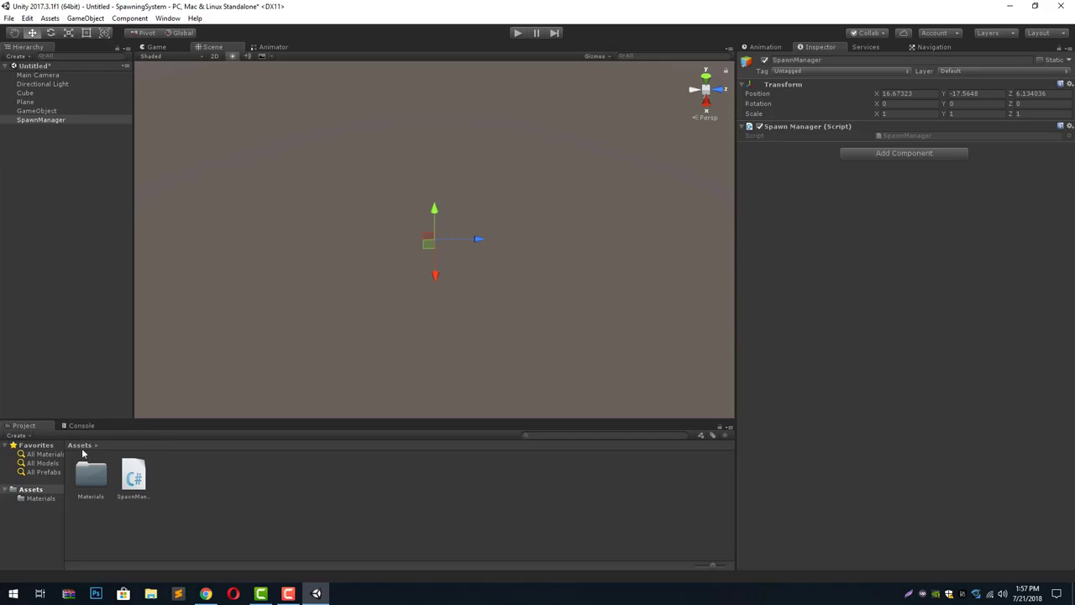
pyautogui.rightClick(164, 518)
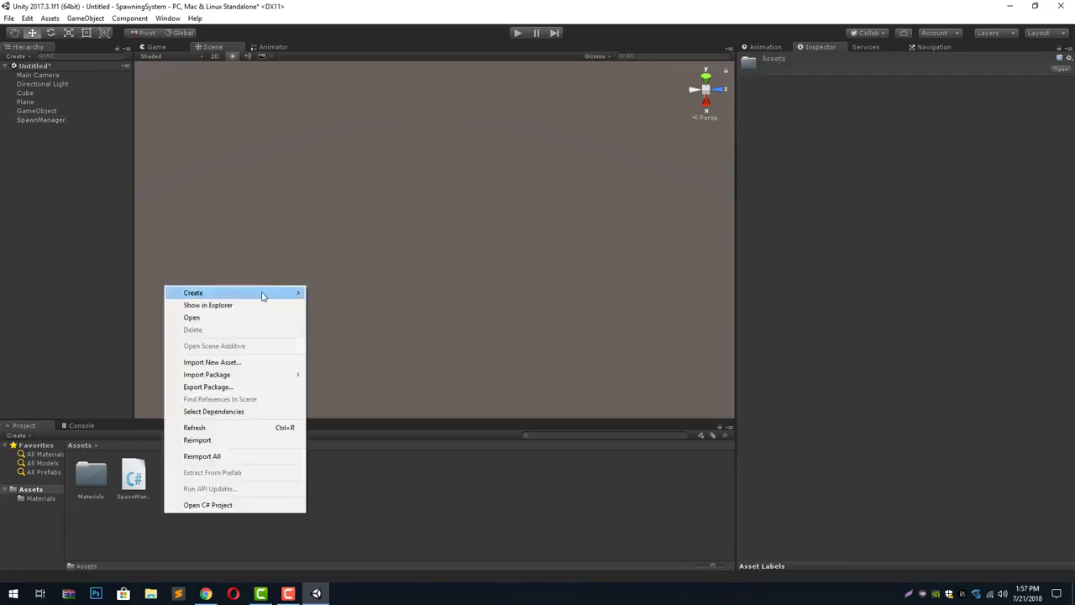
pyautogui.moveTo(264, 292)
pyautogui.click(358, 221)
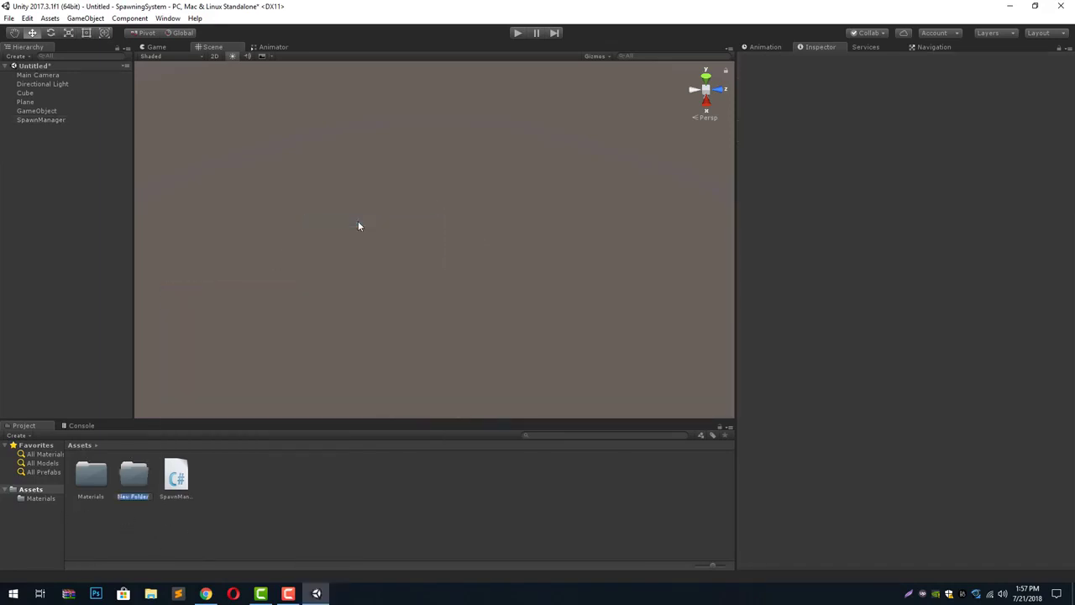
pyautogui.write('Scripts')
pyautogui.press('Return')
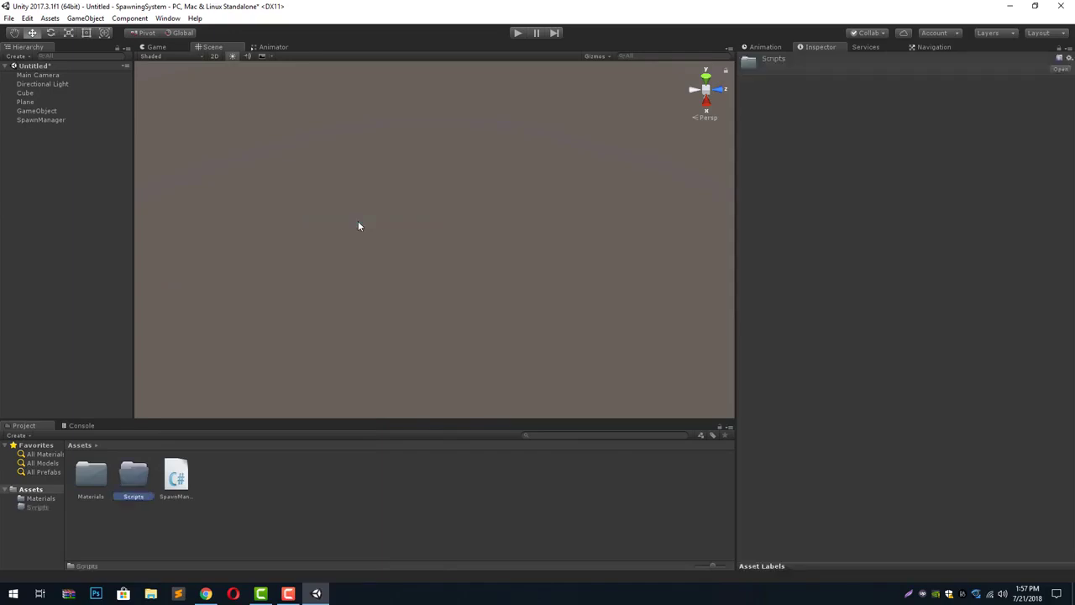
pyautogui.moveTo(176, 477); pyautogui.dragTo(138, 483)
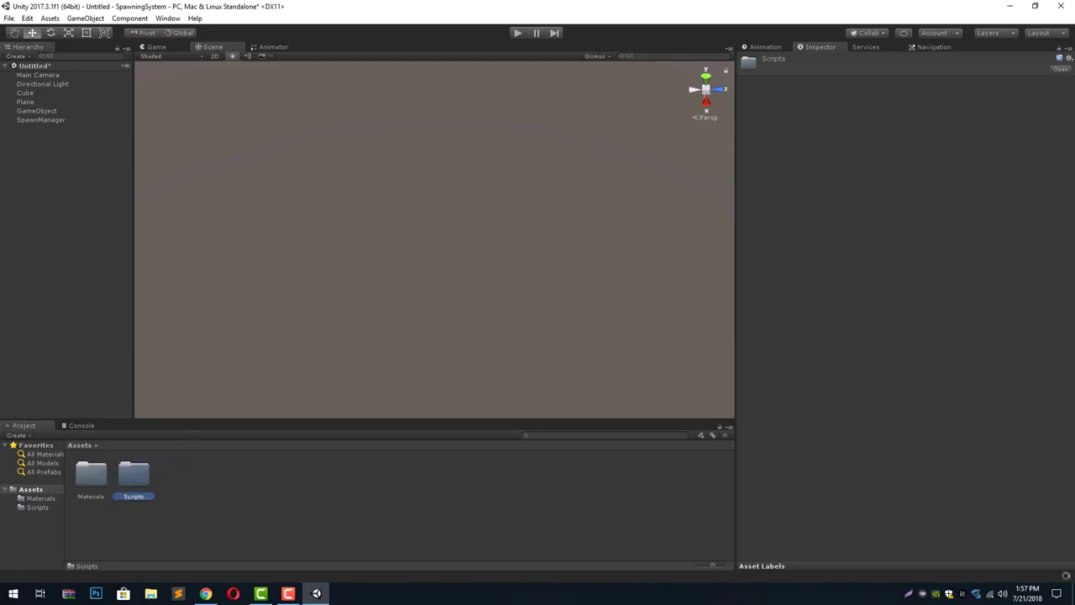
pyautogui.doubleClick(30, 100)
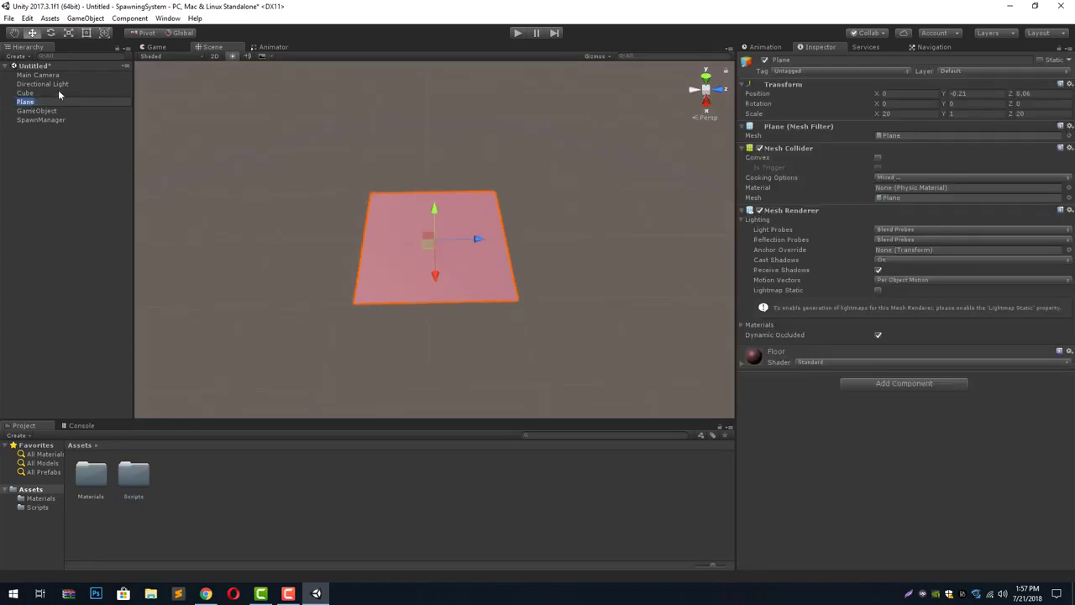
pyautogui.click(810, 62)
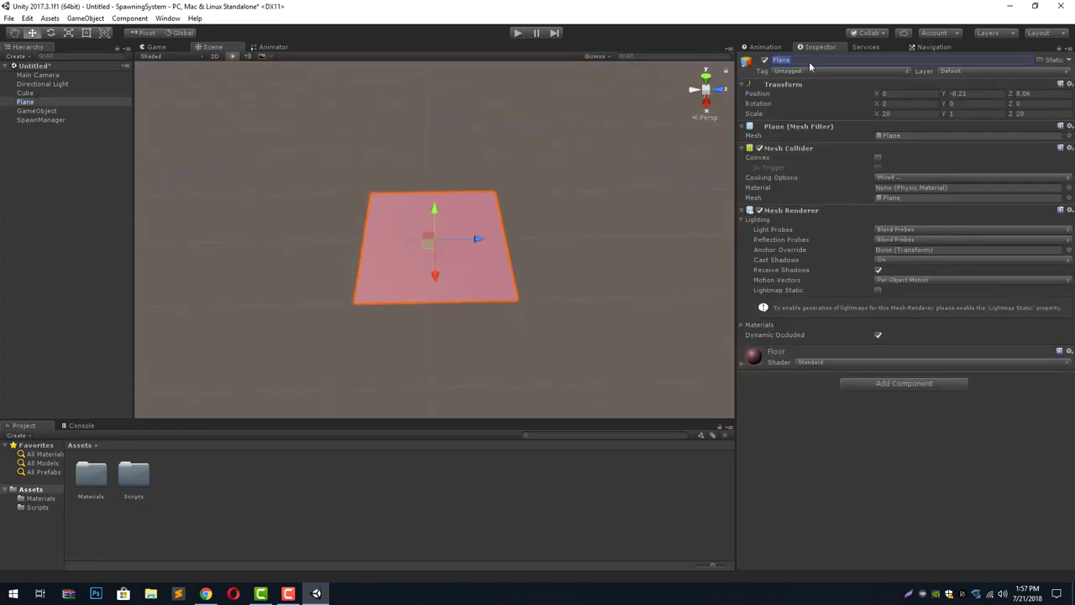
pyautogui.write('Floor')
pyautogui.press('Return')
pyautogui.scroll(5, 522, 225)
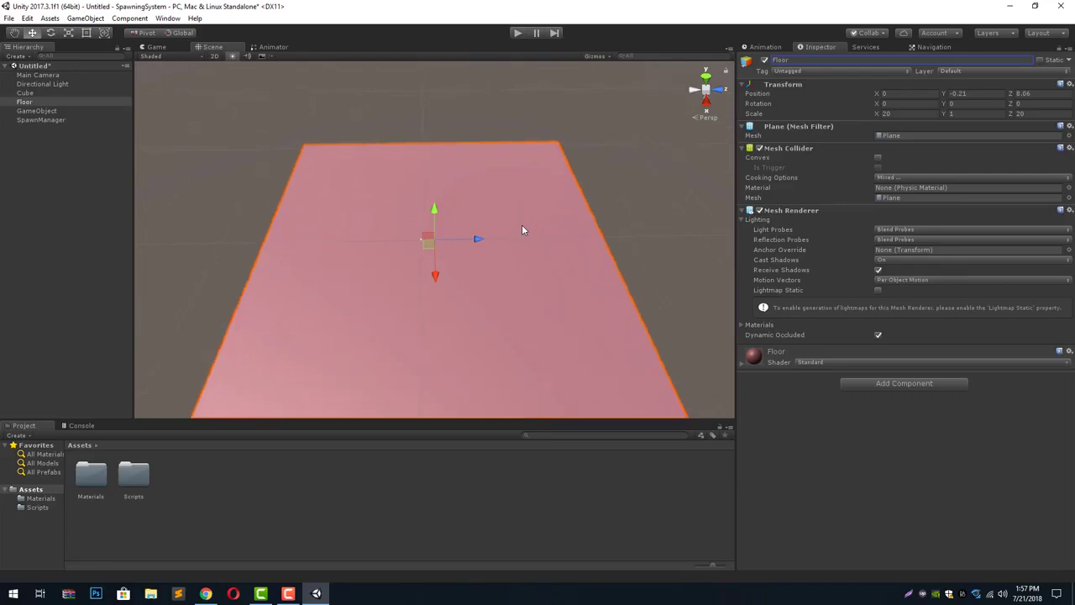
pyautogui.scroll(2, 522, 229)
pyautogui.scroll(-1, 522, 228)
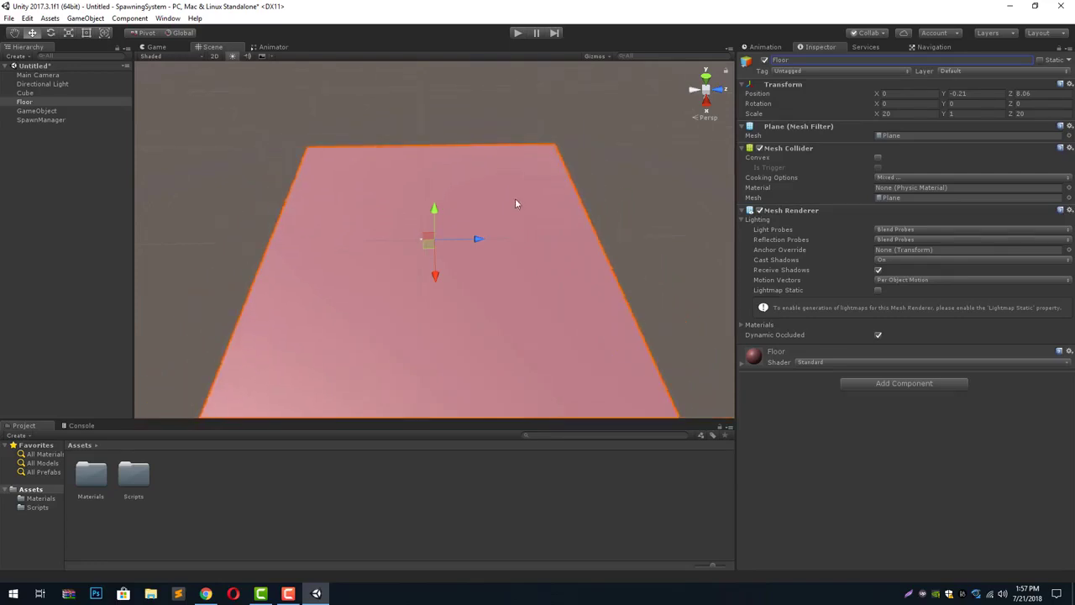
pyautogui.moveTo(516, 202)
pyautogui.keyDown('alt'); pyautogui.mouseDown()
pyautogui.moveTo(516, 183)
pyautogui.moveTo(511, 216)
pyautogui.mouseUp(); pyautogui.keyUp('alt')
# - Delete the Cube and the empty GameObject from the scene
pyautogui.click(35, 93)
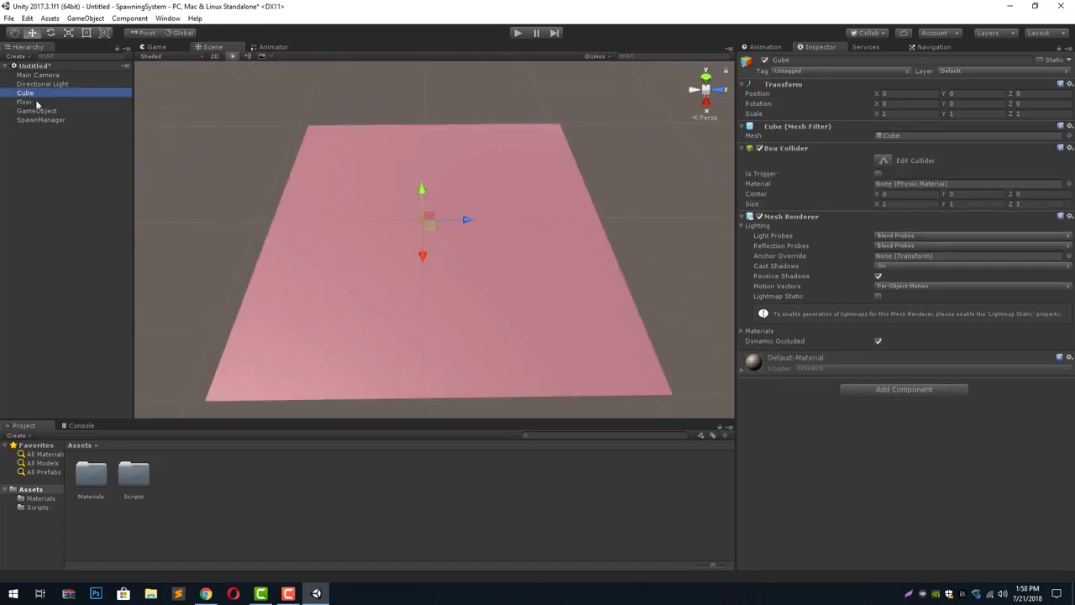
pyautogui.keyDown('ctrl'); pyautogui.click(45, 112); pyautogui.keyUp('ctrl')
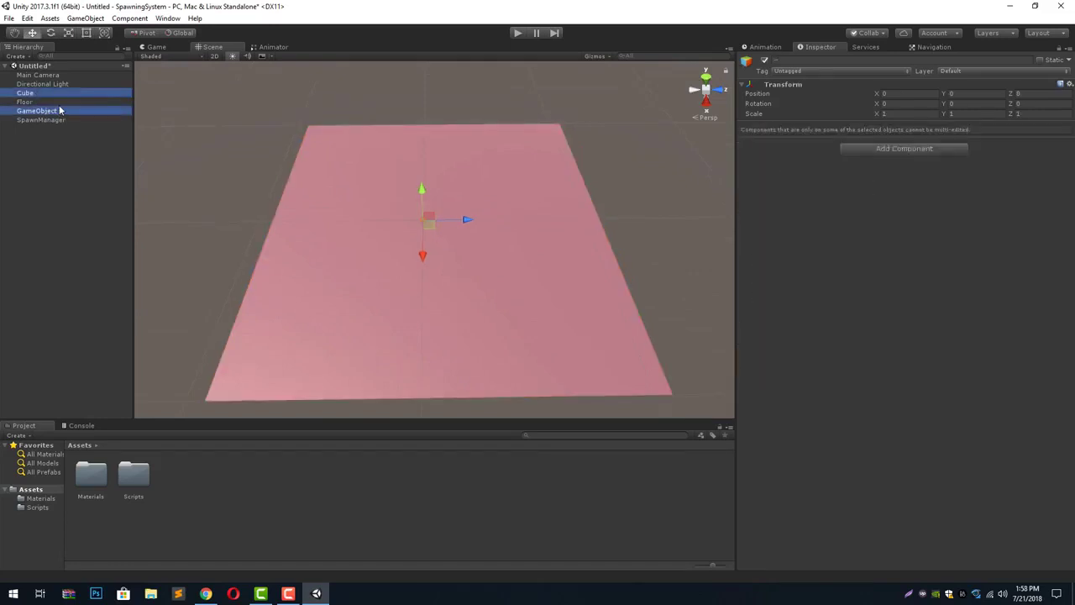
pyautogui.press('Delete')
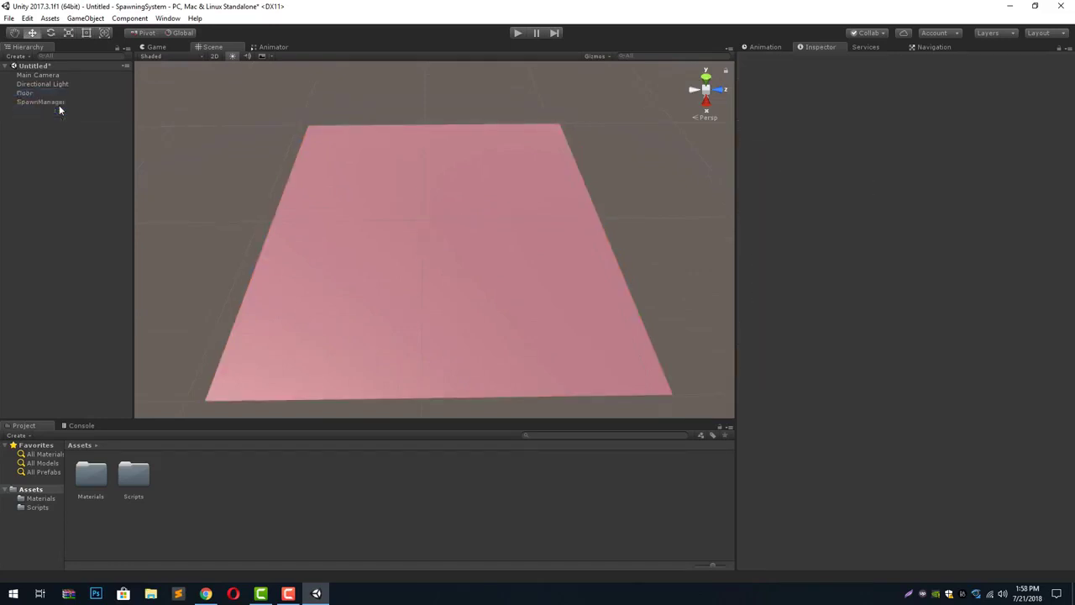
# - Add a 3D Capsule and raise it to Y 2.37 above the pink floor
pyautogui.rightClick(42, 145)
pyautogui.moveTo(89, 251)
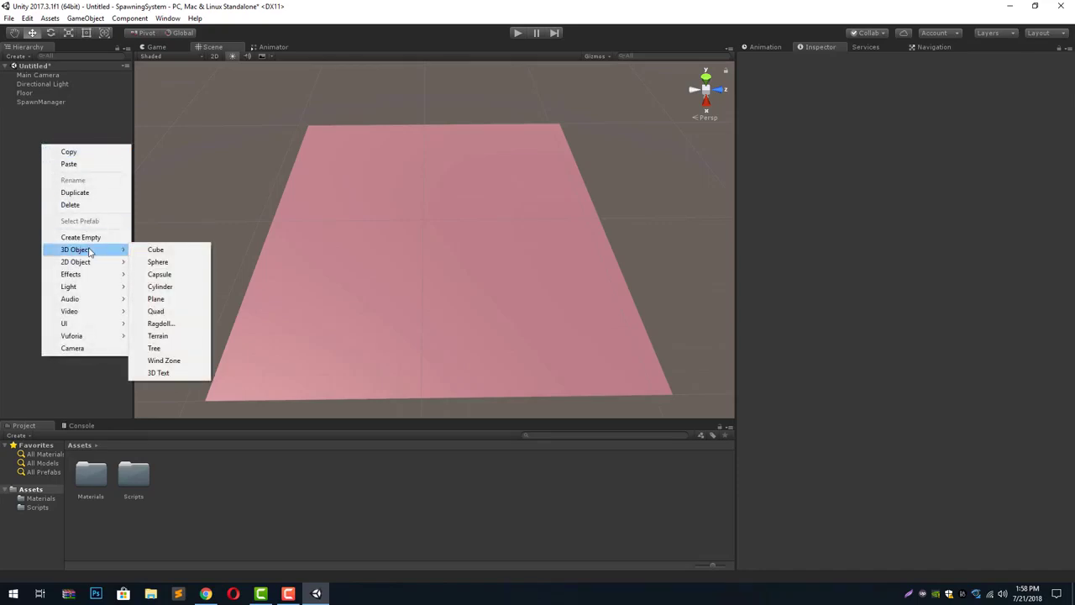
pyautogui.click(161, 276)
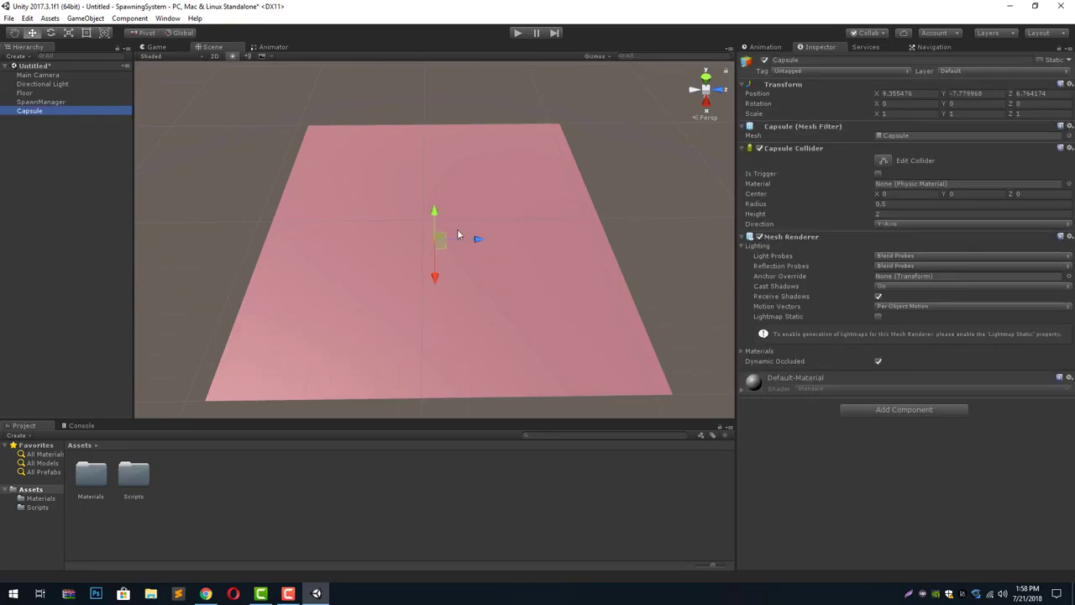
pyautogui.scroll(3, 435, 242)
pyautogui.scroll(2, 436, 242)
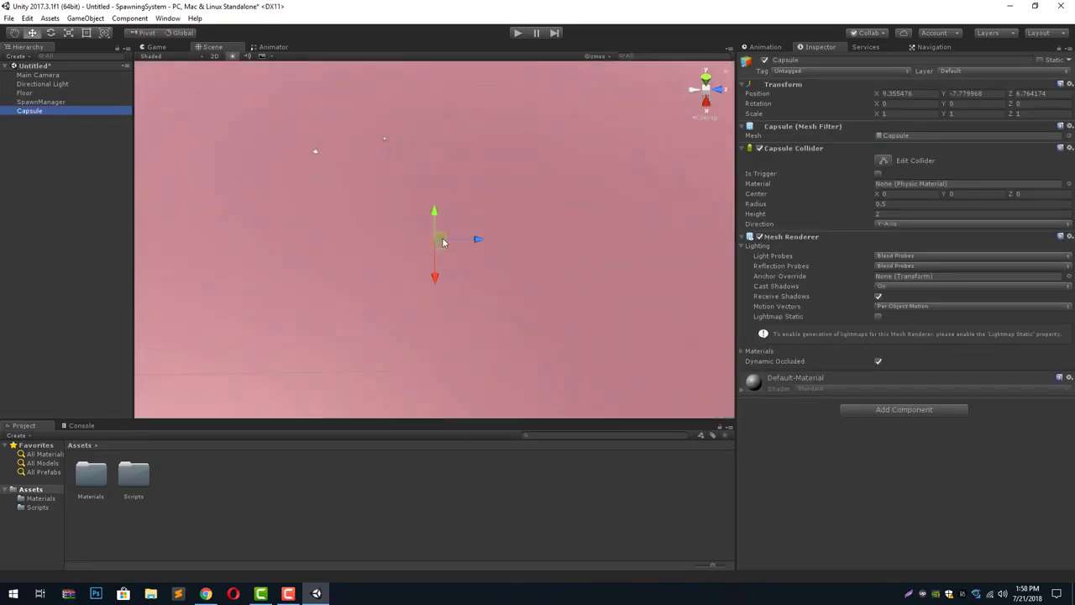
pyautogui.moveTo(434, 218); pyautogui.dragTo(444, 133)
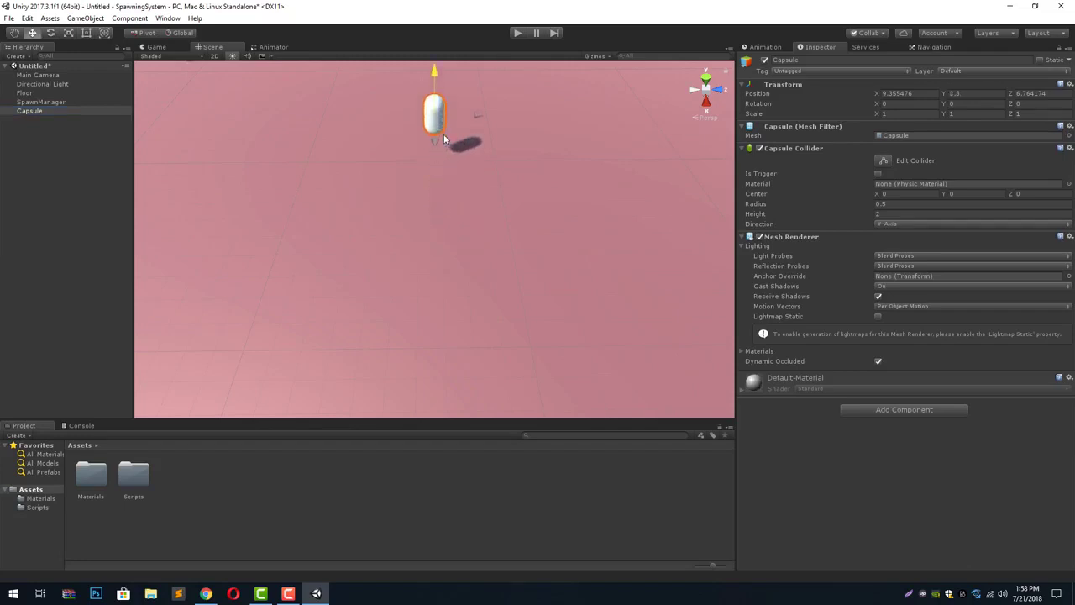
pyautogui.moveTo(410, 141); pyautogui.dragTo(399, 92, button='right')
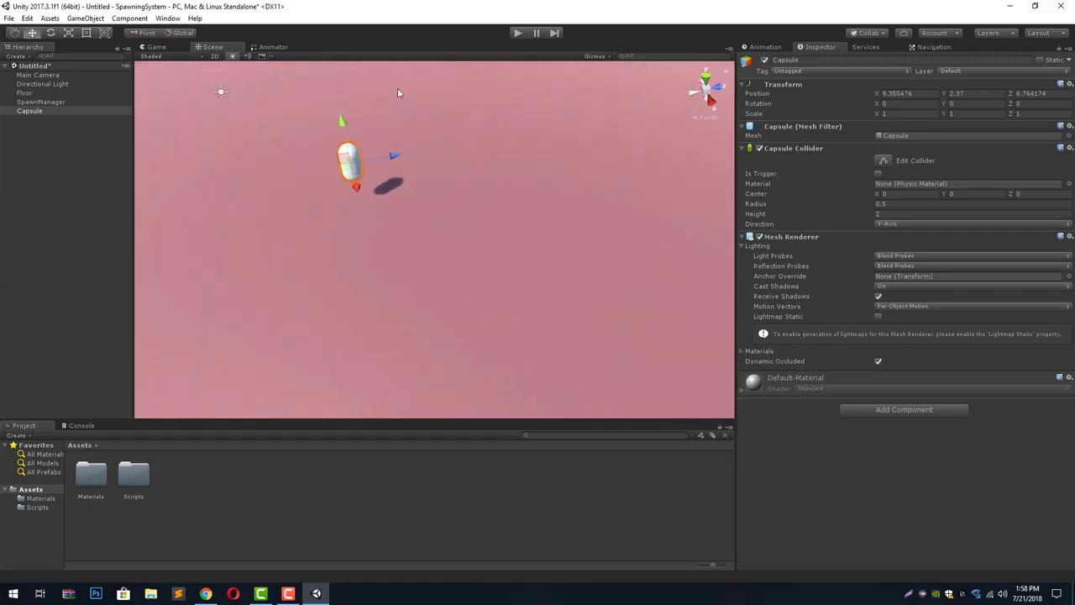
pyautogui.click(927, 412)
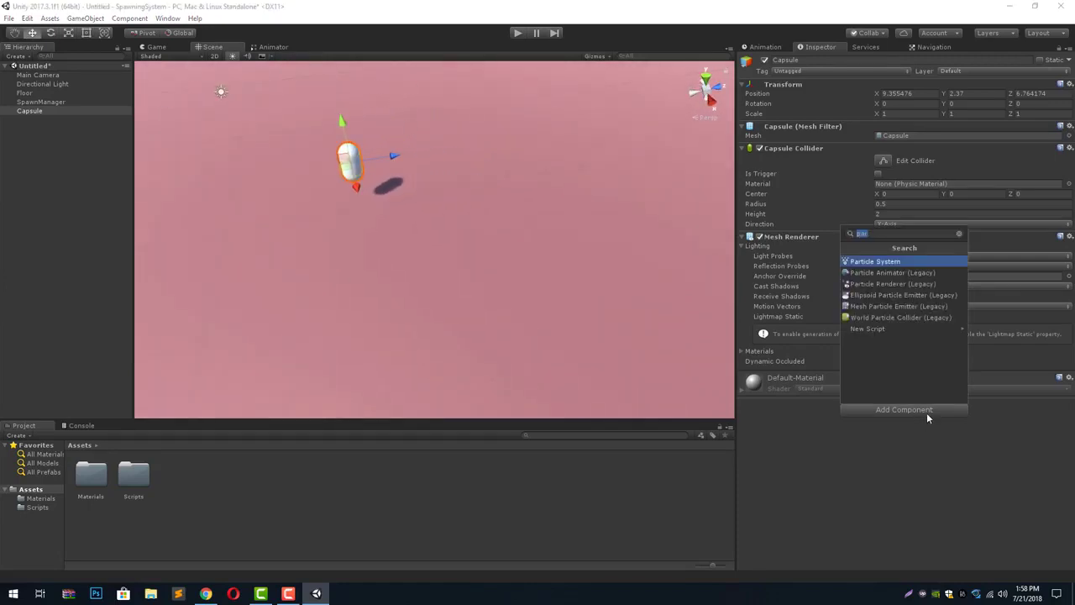
pyautogui.press('BackSpace')
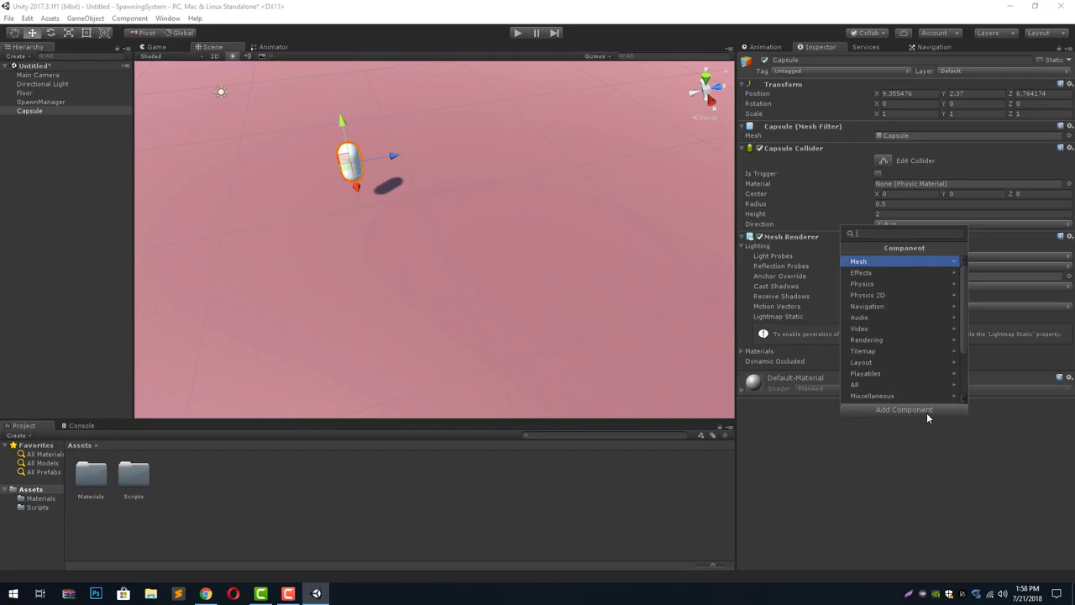
pyautogui.write('player')
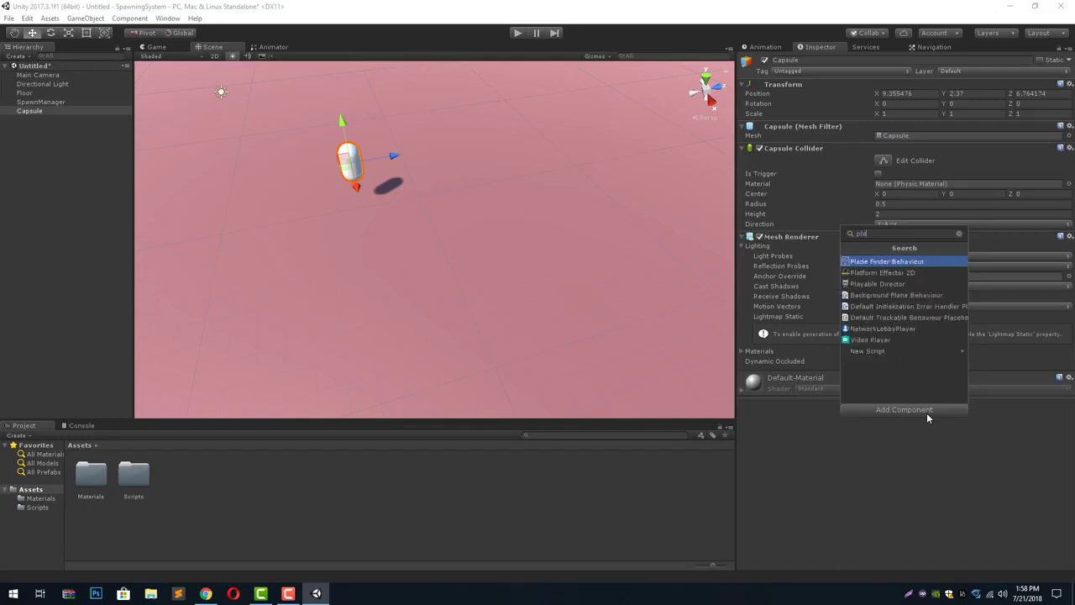
pyautogui.press('BackSpace')
pyautogui.press('BackSpace')
pyautogui.press('BackSpace')
pyautogui.press('BackSpace')
pyautogui.press('BackSpace')
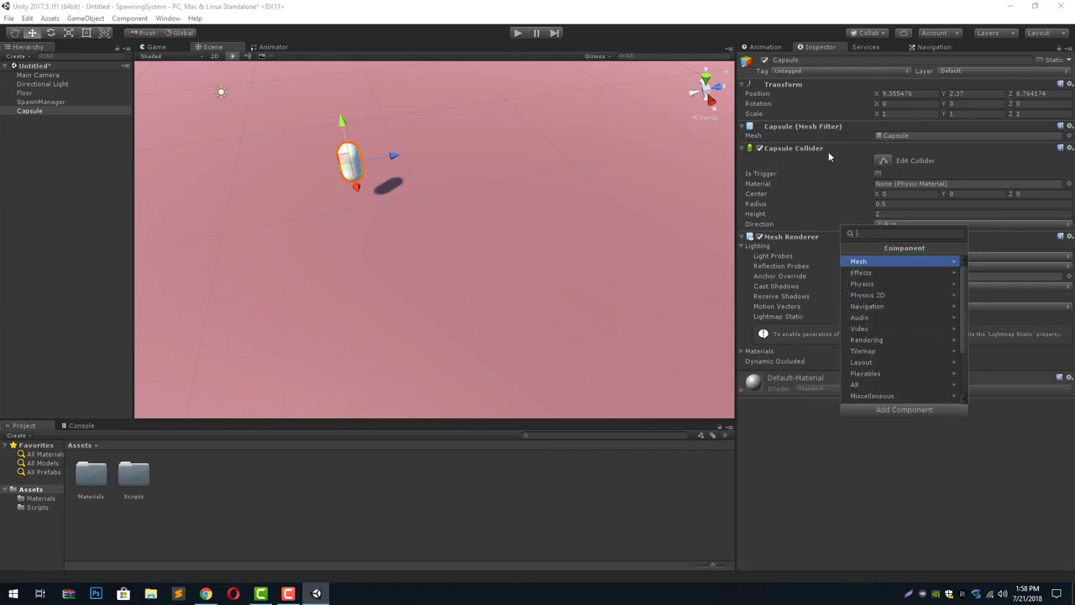
pyautogui.click(798, 414)
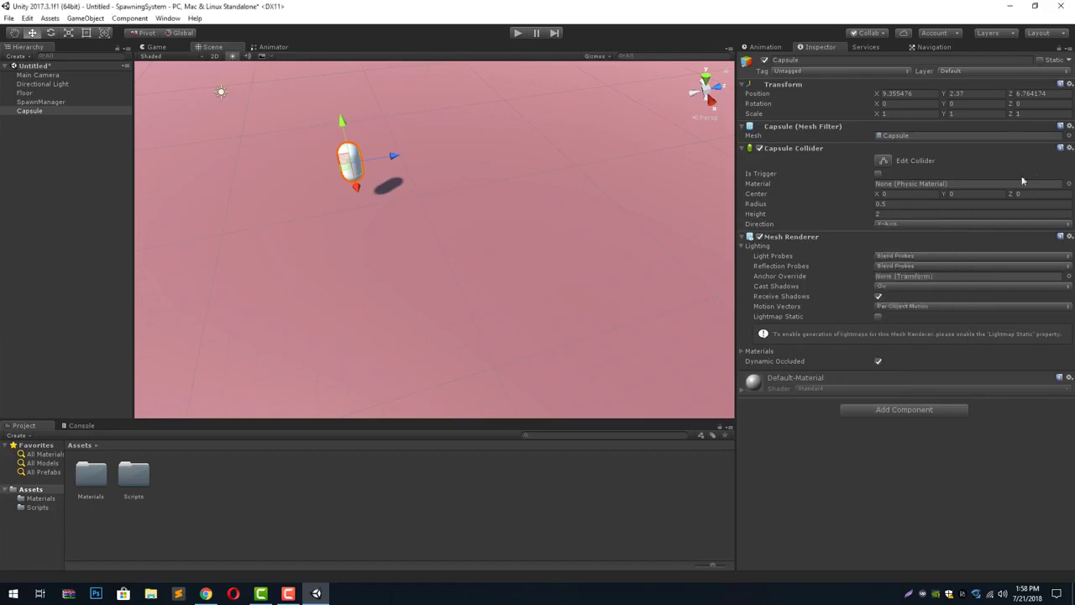
pyautogui.scroll(-5, 213, 155)
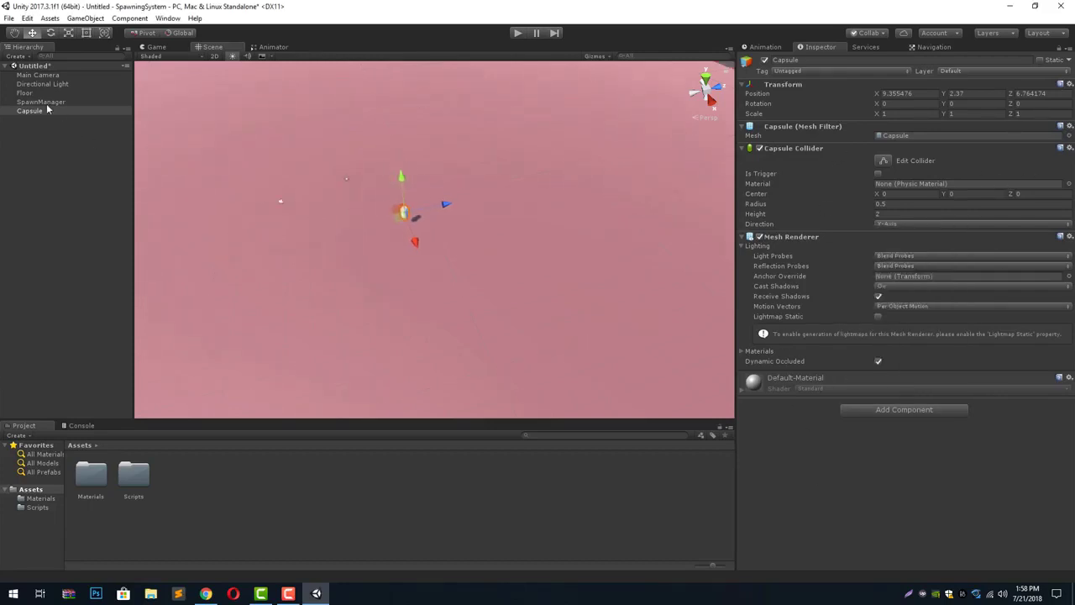
pyautogui.scroll(5, 470, 180)
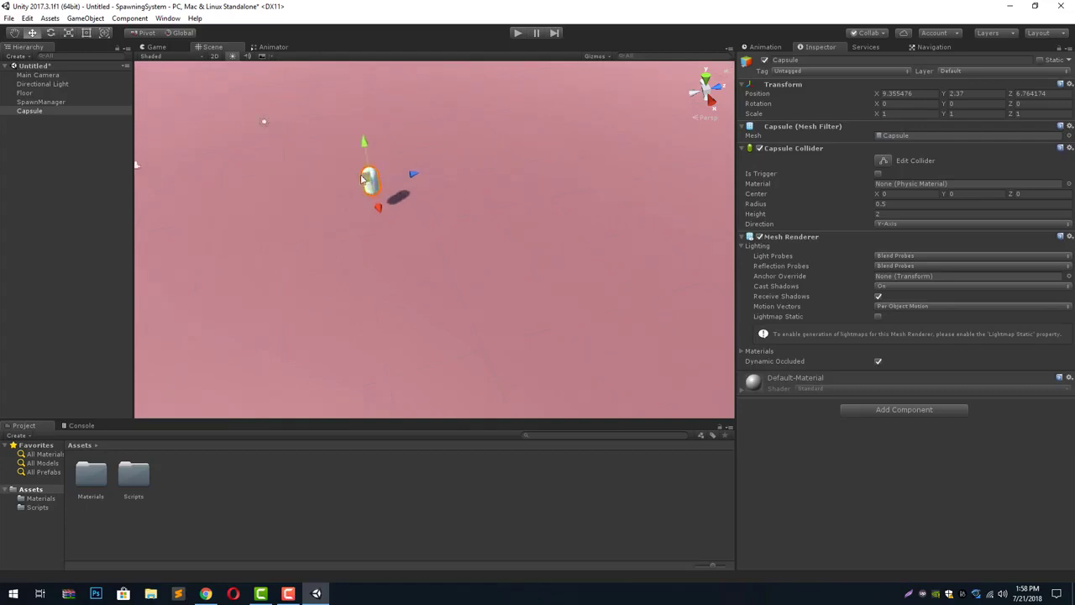
# - Create a new material named Player in the Materials folder
pyautogui.doubleClick(91, 474)
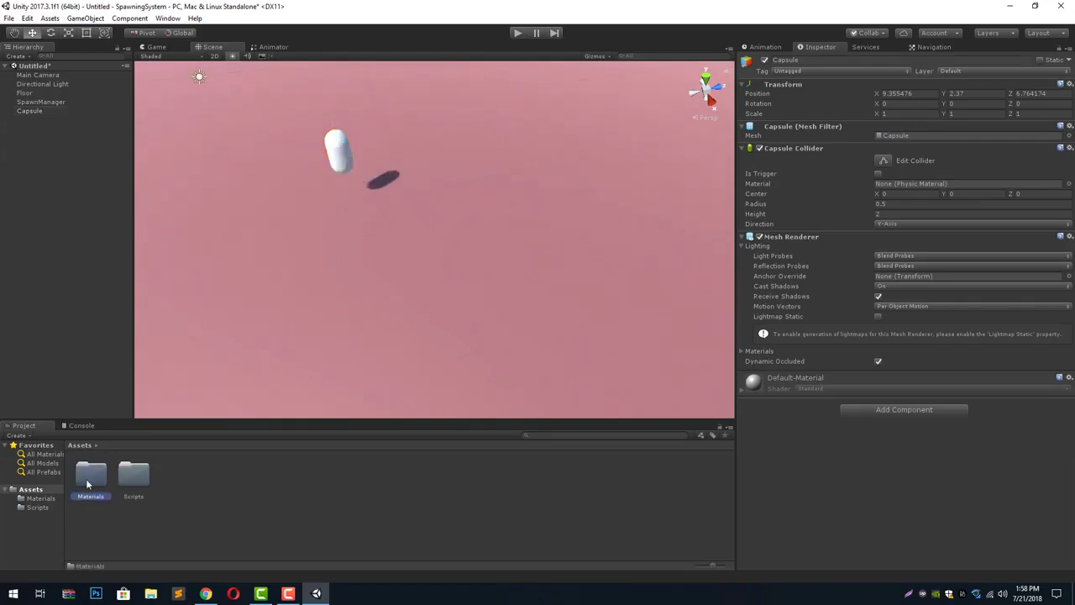
pyautogui.rightClick(277, 496)
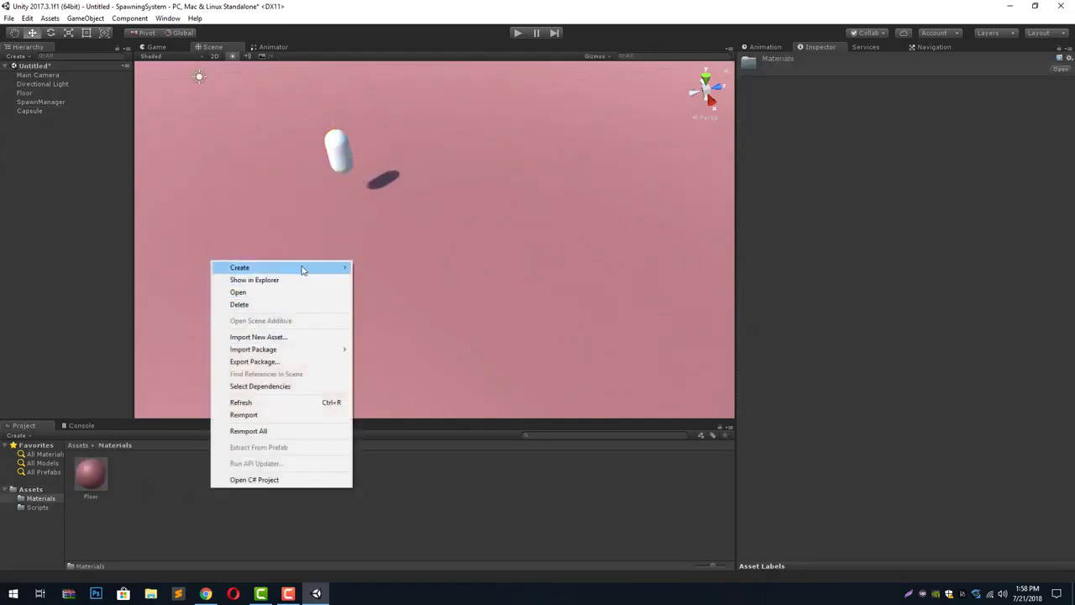
pyautogui.moveTo(304, 269)
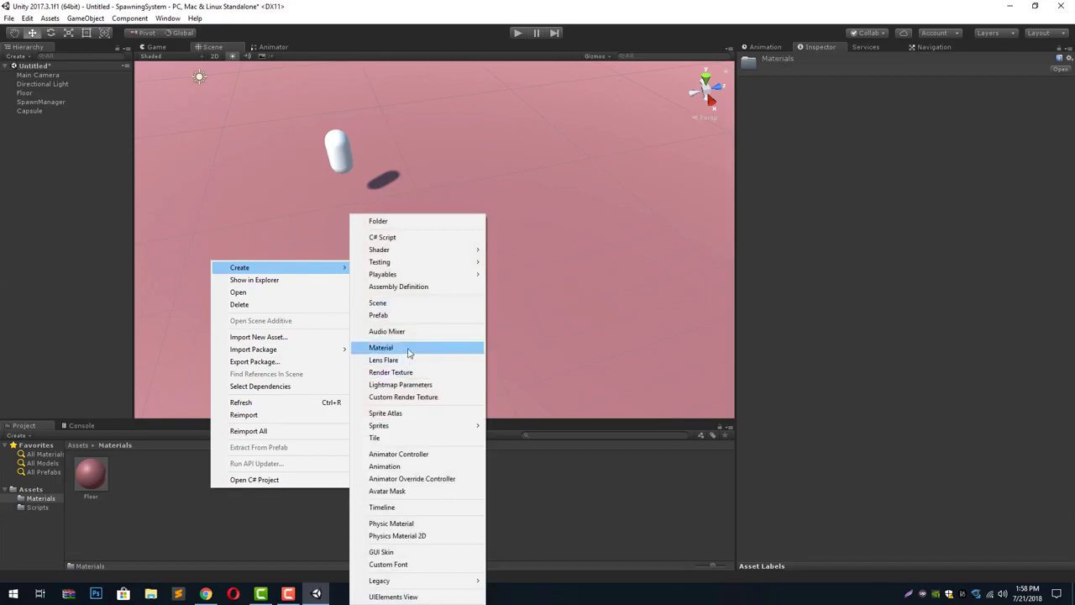
pyautogui.click(407, 348)
pyautogui.write('Player')
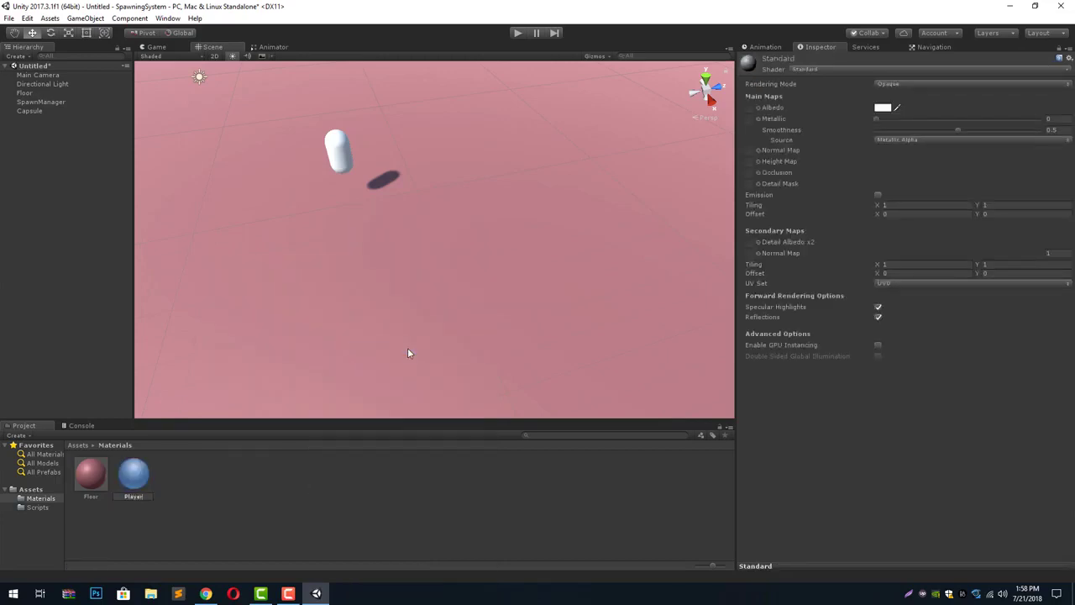
pyautogui.press('Return')
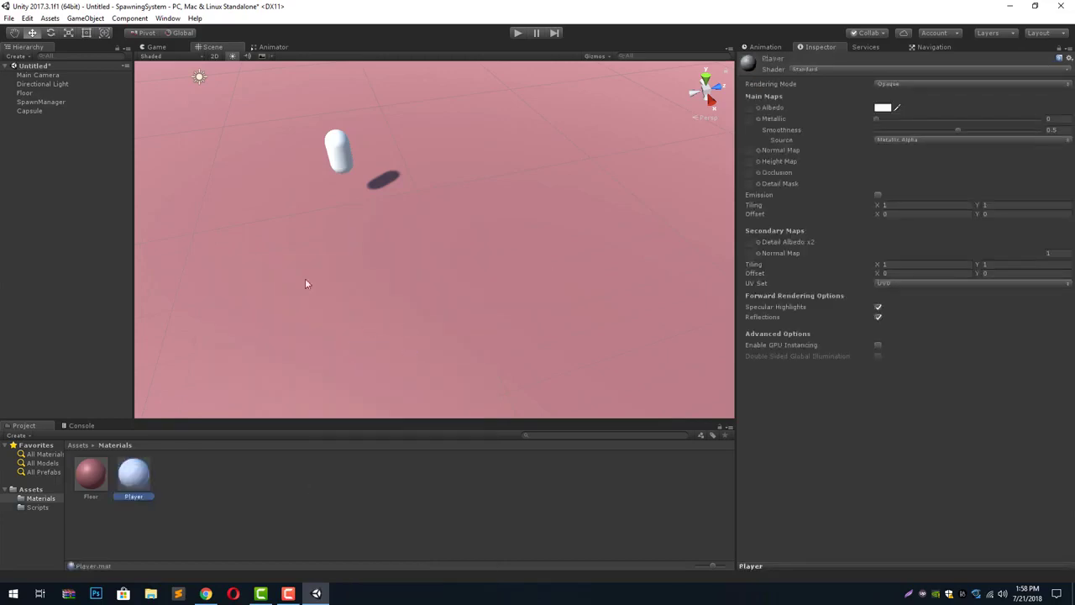
# - Set the Player material's base colour to blue and apply it to the capsule
pyautogui.click(882, 107)
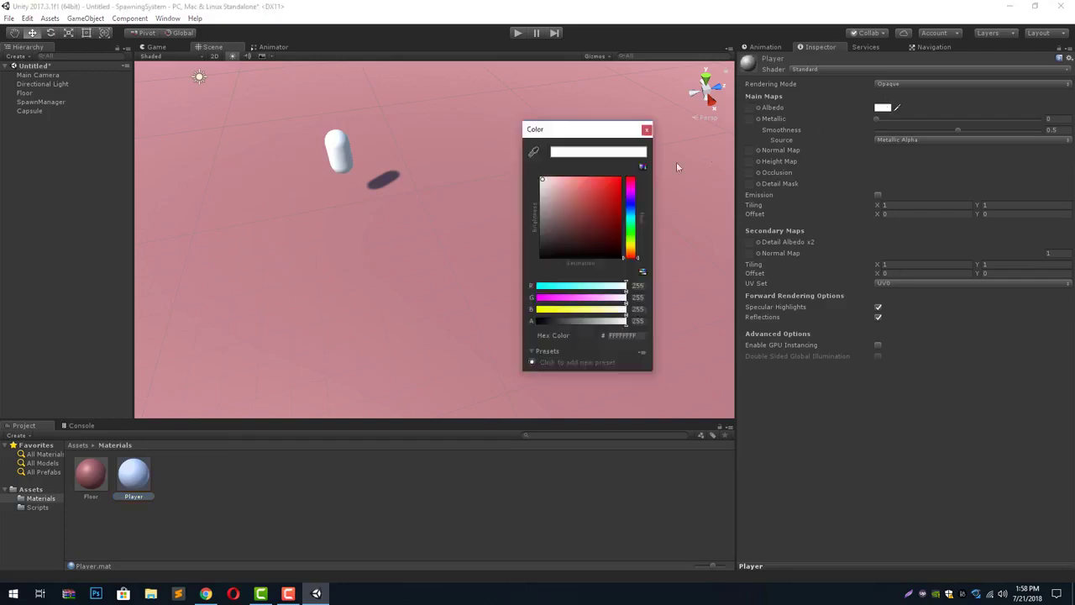
pyautogui.click(622, 208)
pyautogui.moveTo(631, 210); pyautogui.dragTo(632, 212)
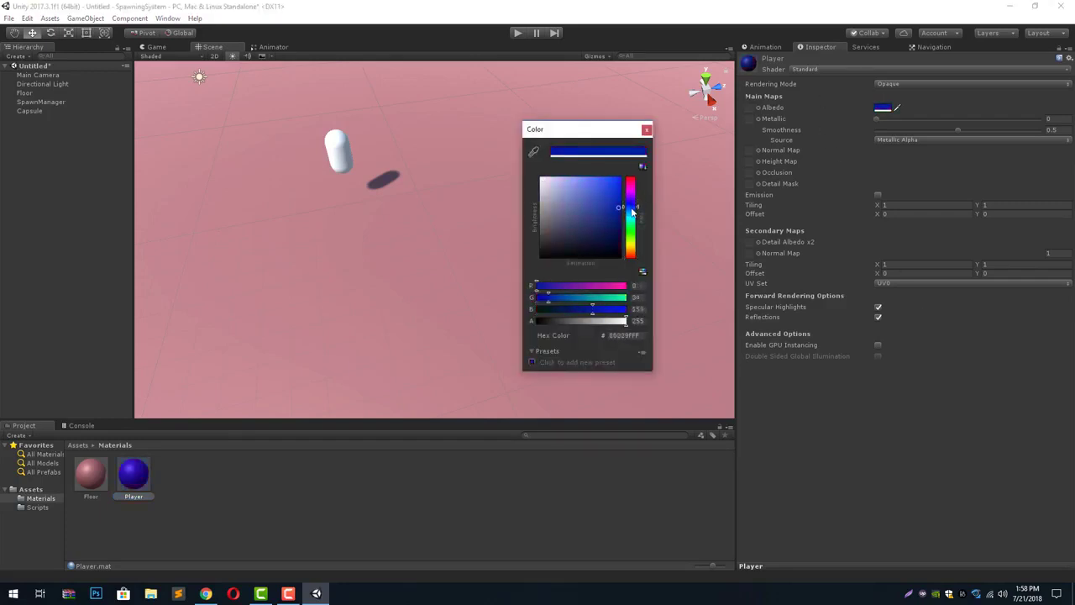
pyautogui.click(647, 129)
pyautogui.moveTo(140, 495); pyautogui.dragTo(338, 159)
# - Create a new folder named Prefabs in the Assets root
pyautogui.click(339, 157)
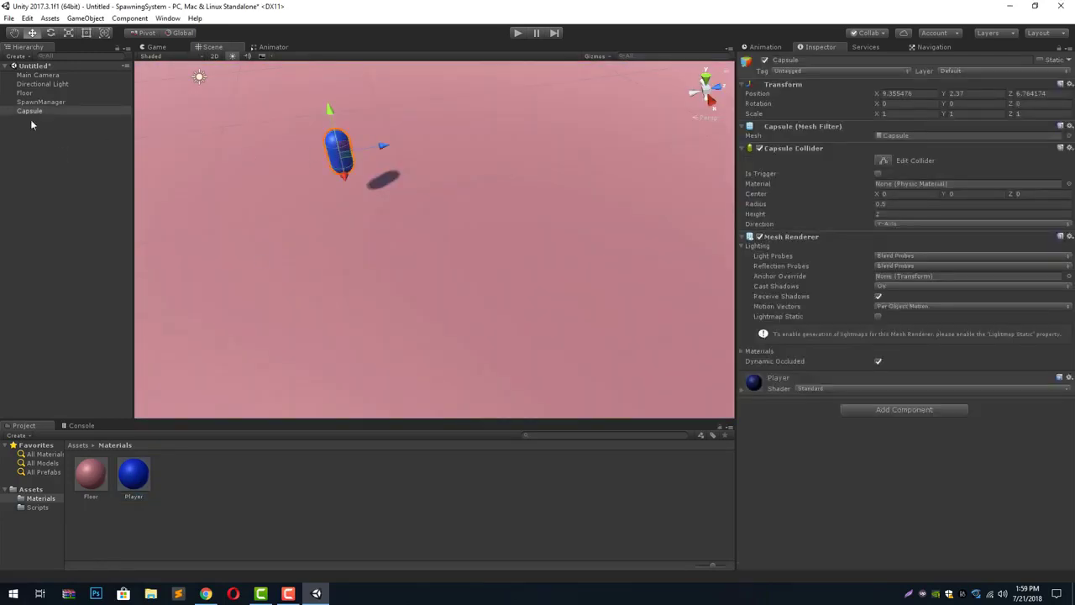
pyautogui.click(78, 445)
pyautogui.rightClick(261, 521)
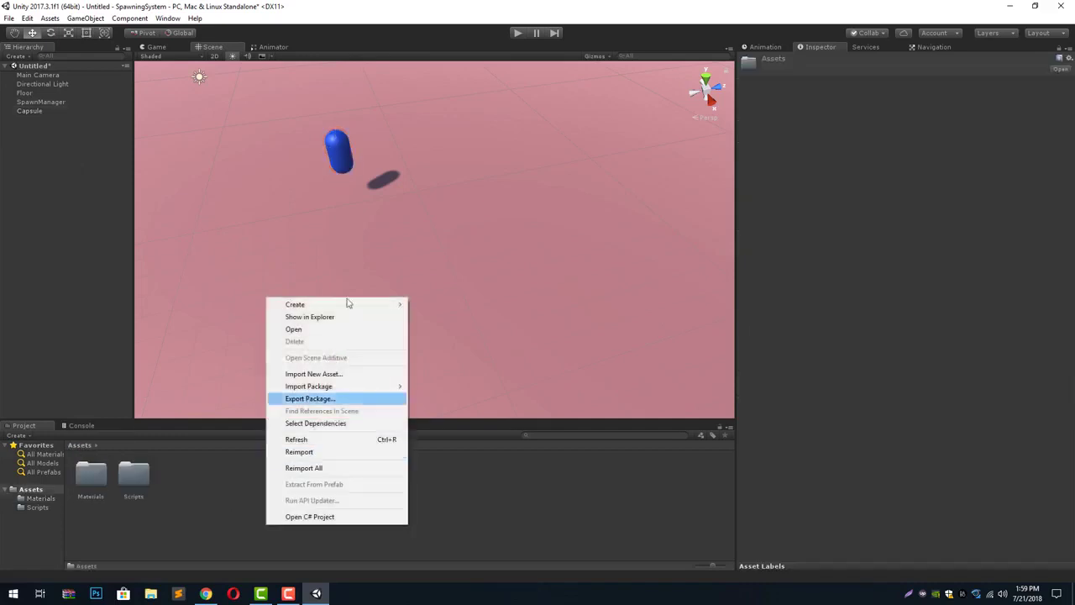
pyautogui.moveTo(348, 306)
pyautogui.click(447, 315)
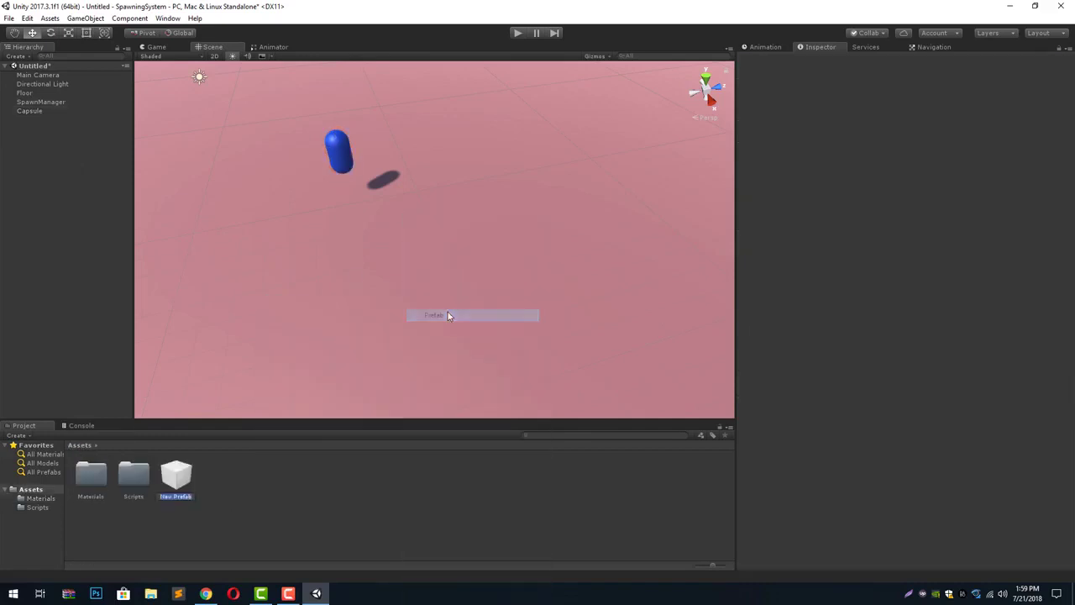
pyautogui.press('Escape')
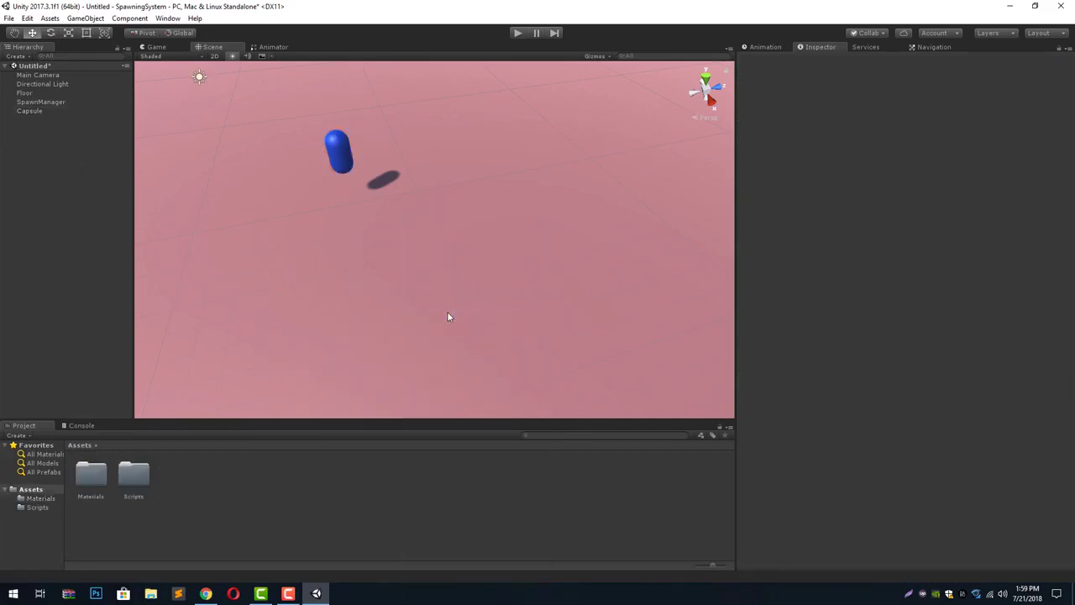
pyautogui.rightClick(166, 503)
pyautogui.moveTo(239, 280)
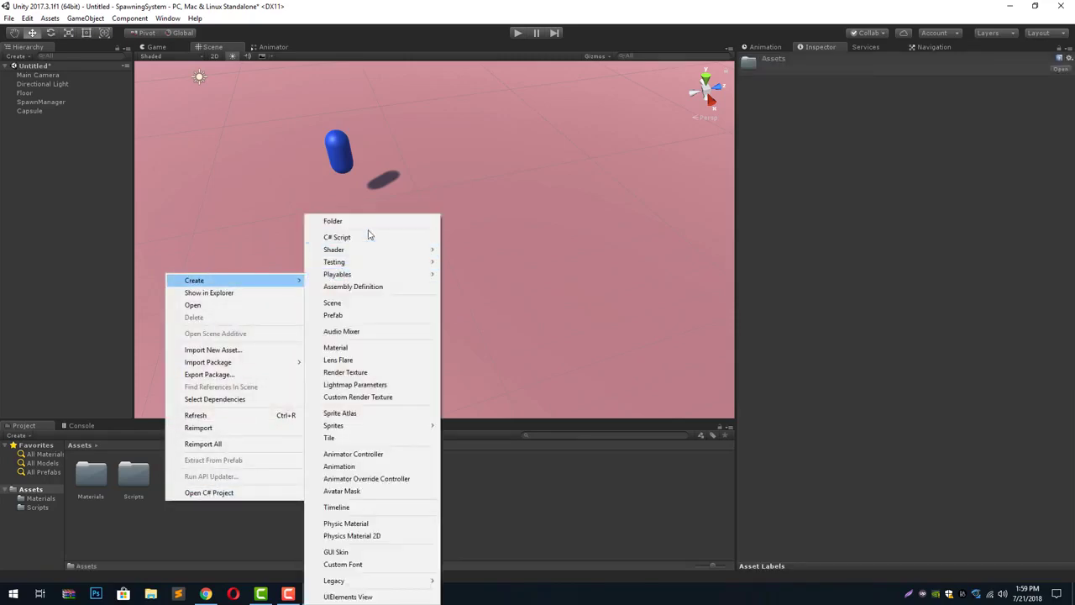
pyautogui.click(367, 222)
pyautogui.write('Pre')
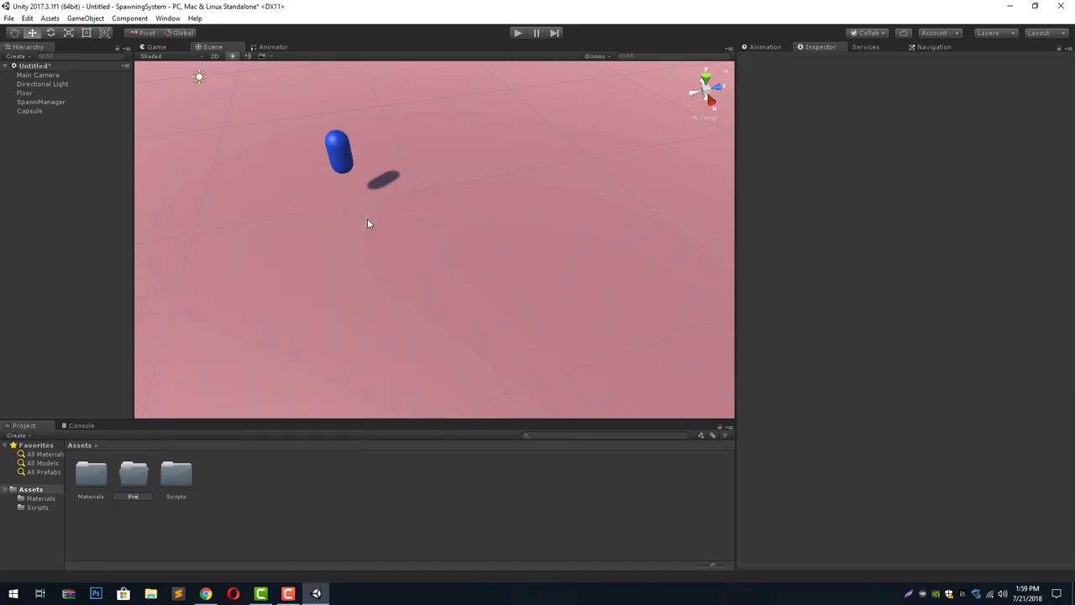
pyautogui.write('fabs')
pyautogui.press('Return')
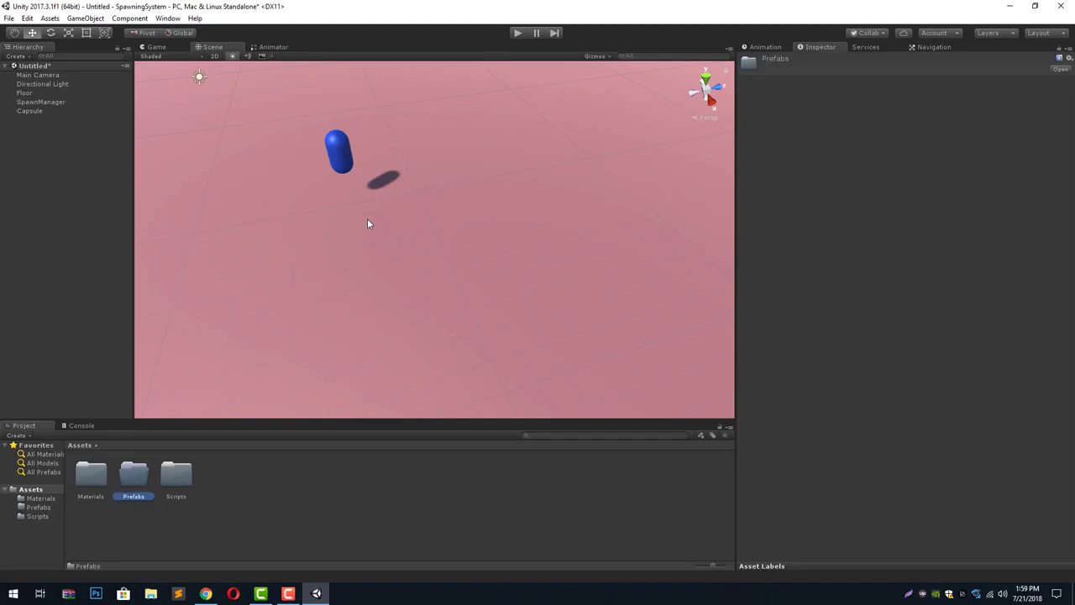
# - Save the Capsule as a prefab in Prefabs and delete it from the scene
pyautogui.doubleClick(132, 476)
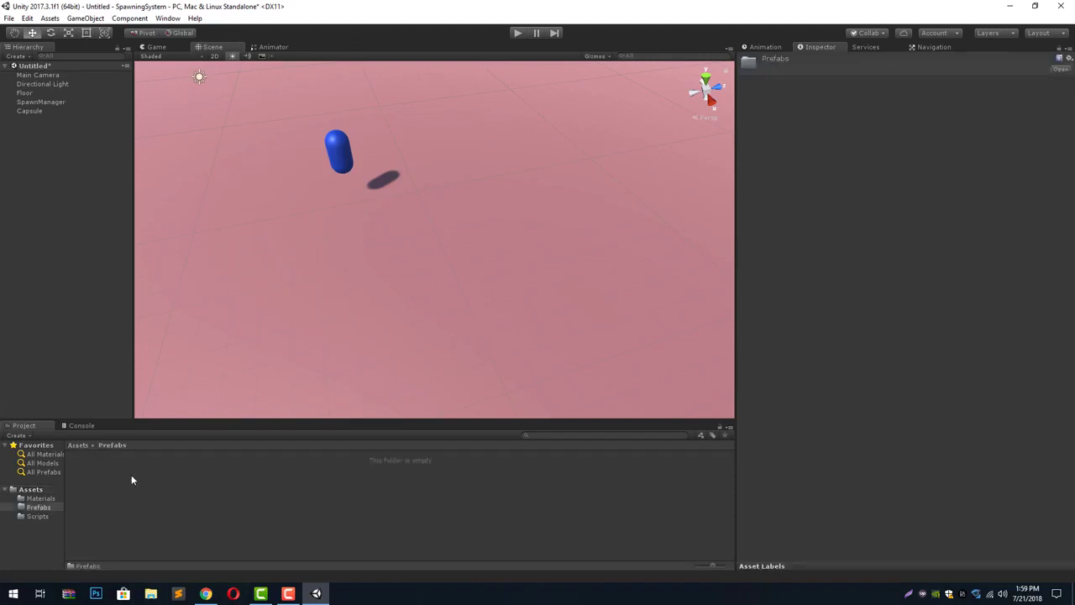
pyautogui.moveTo(42, 109); pyautogui.dragTo(180, 516)
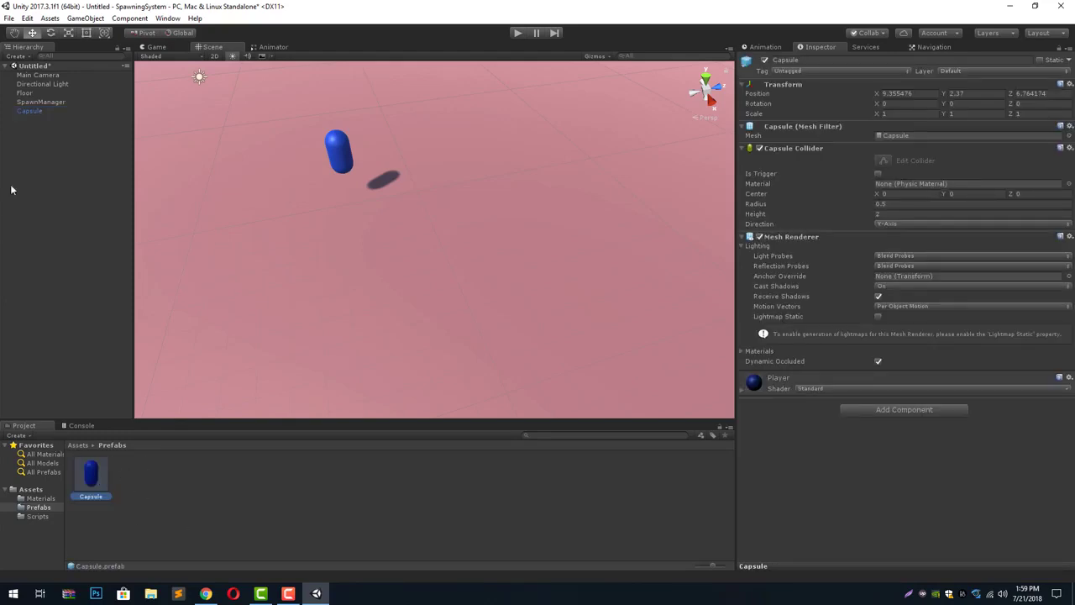
pyautogui.click(28, 111)
pyautogui.press('Delete')
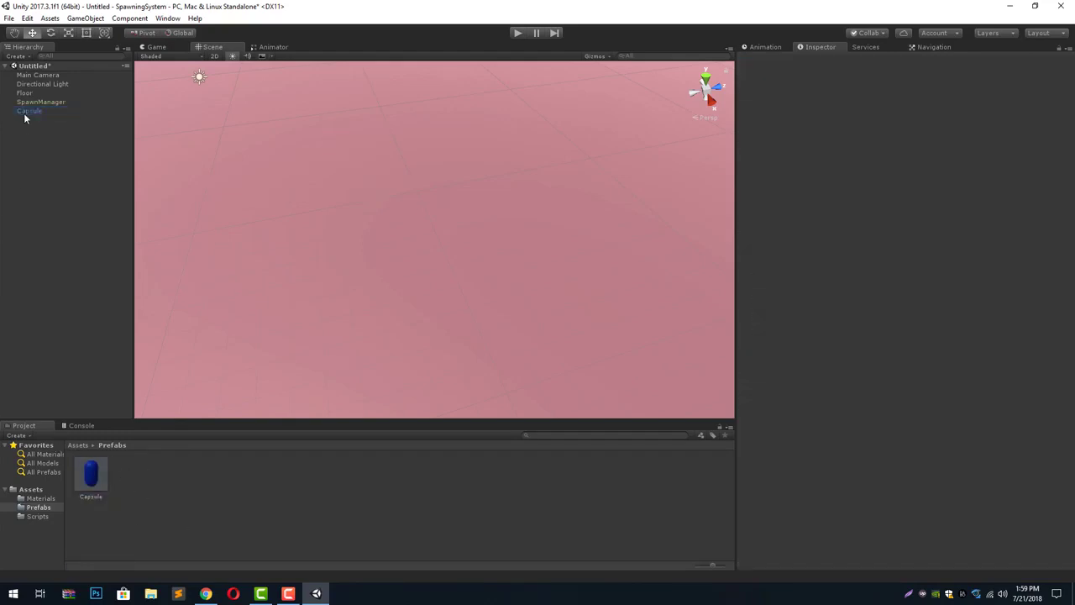
# - Return to the Assets root, zoom the scene out to show the whole floor, and select Floor
pyautogui.click(77, 445)
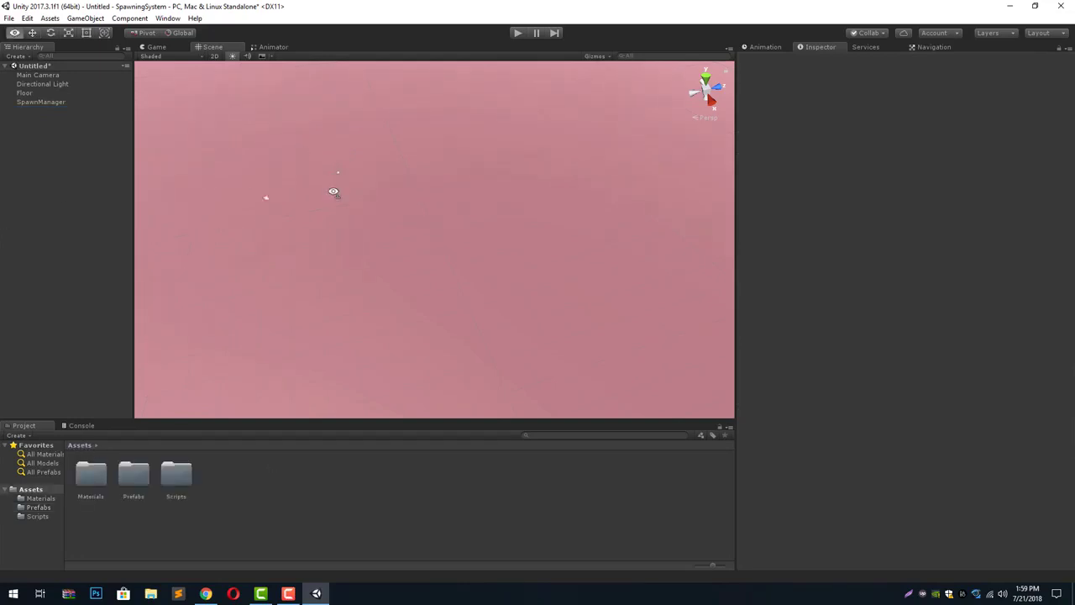
pyautogui.scroll(-5, 336, 177)
pyautogui.scroll(-8, 339, 181)
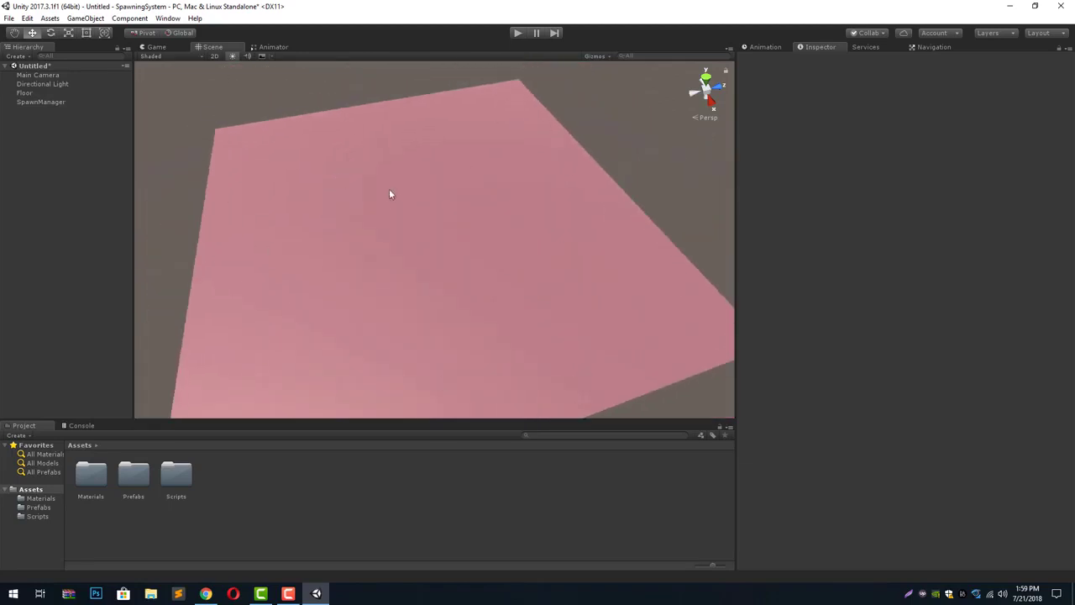
pyautogui.rightClick(19, 127)
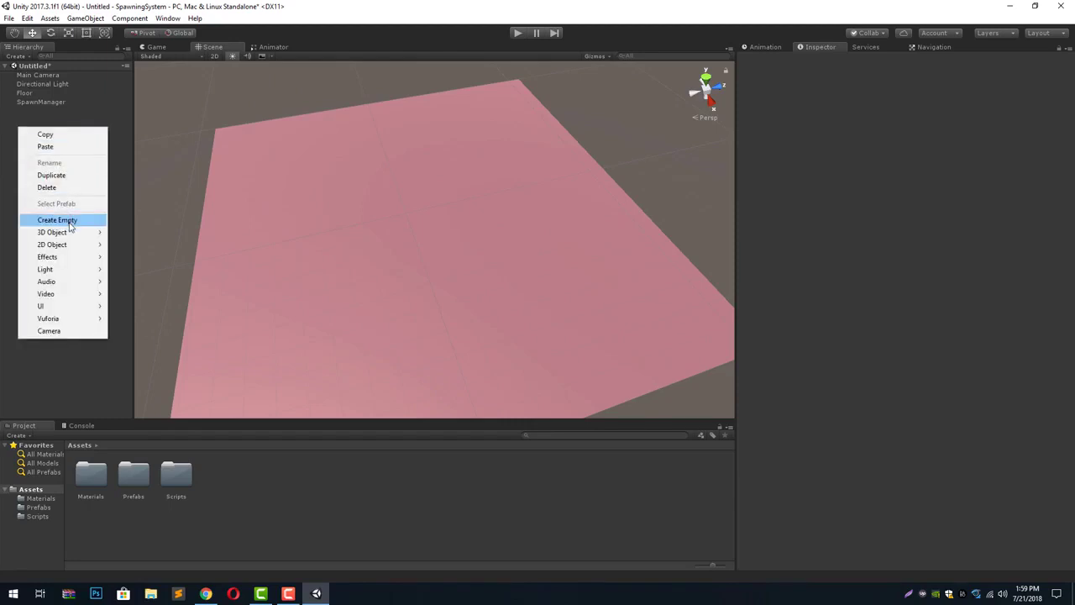
pyautogui.click(25, 93)
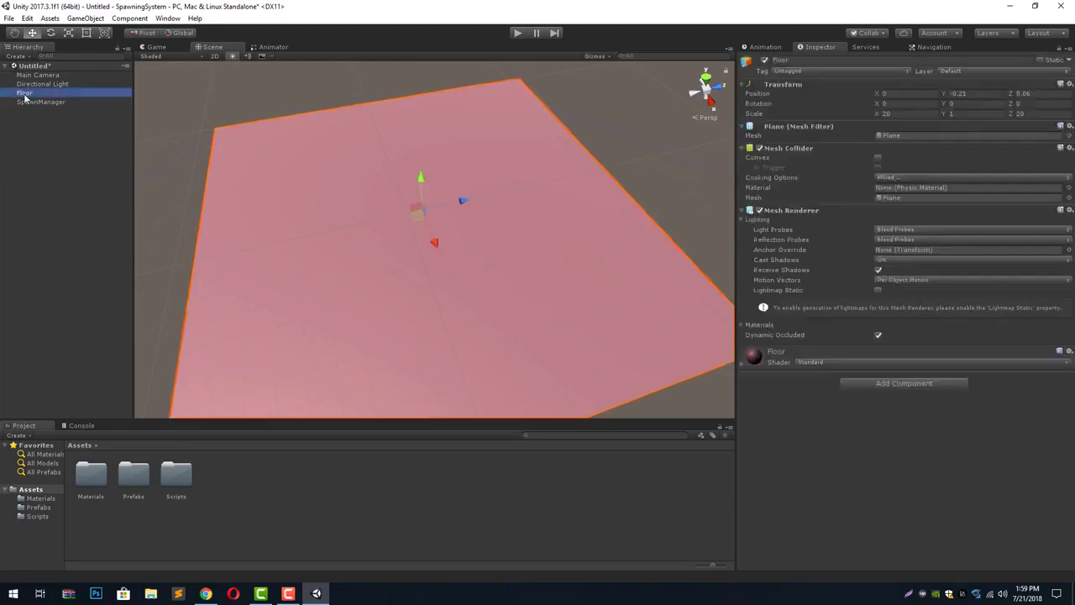
# - Duplicate Floor and remove Mesh Renderer, Mesh Collider and Mesh Filter from Floor (1)
pyautogui.rightClick(26, 94)
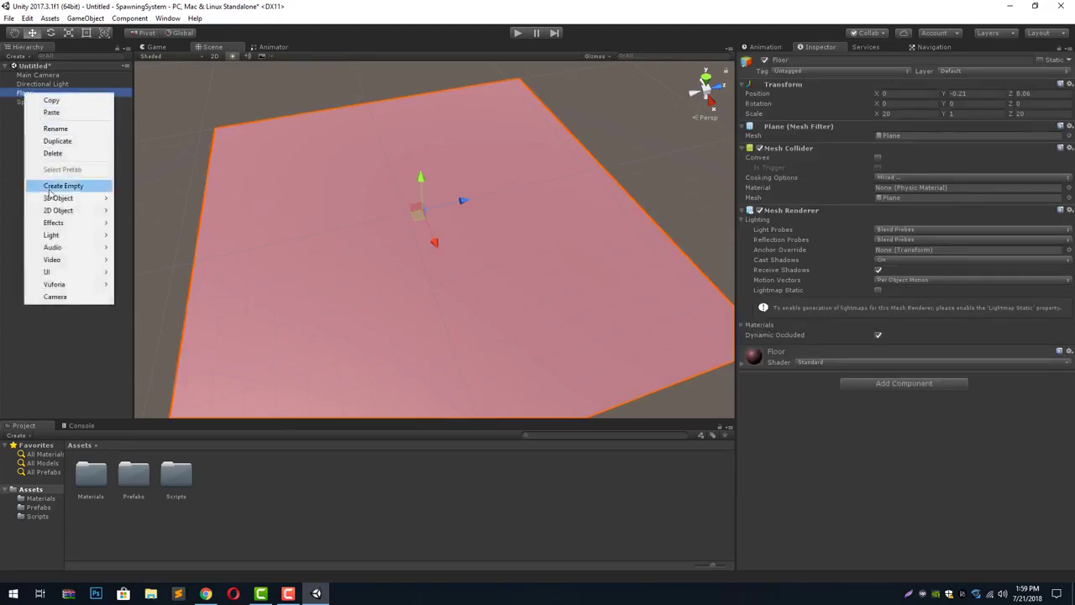
pyautogui.click(49, 143)
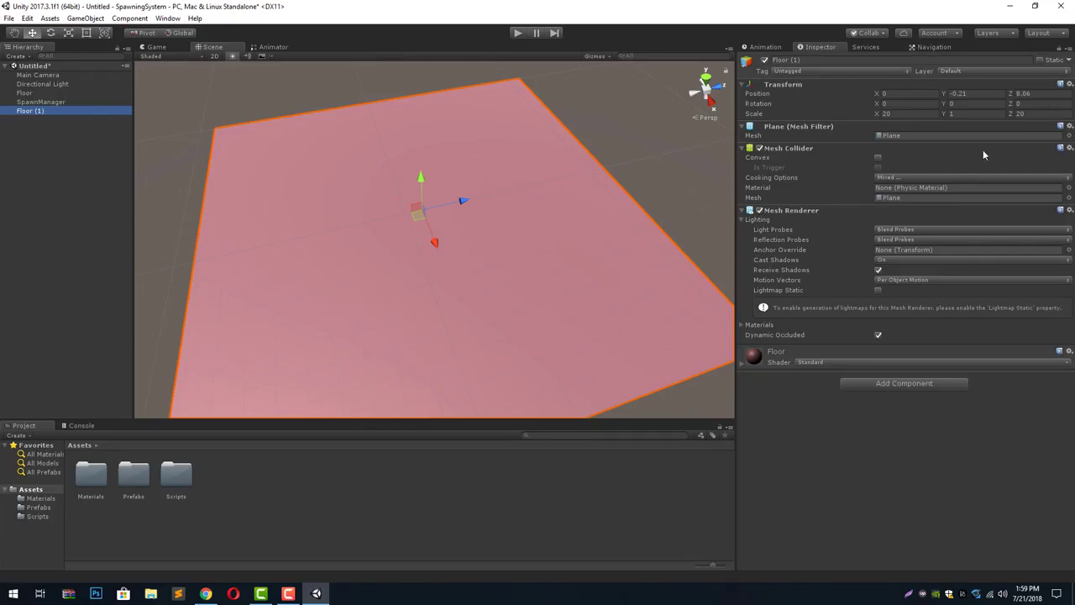
pyautogui.click(1069, 210)
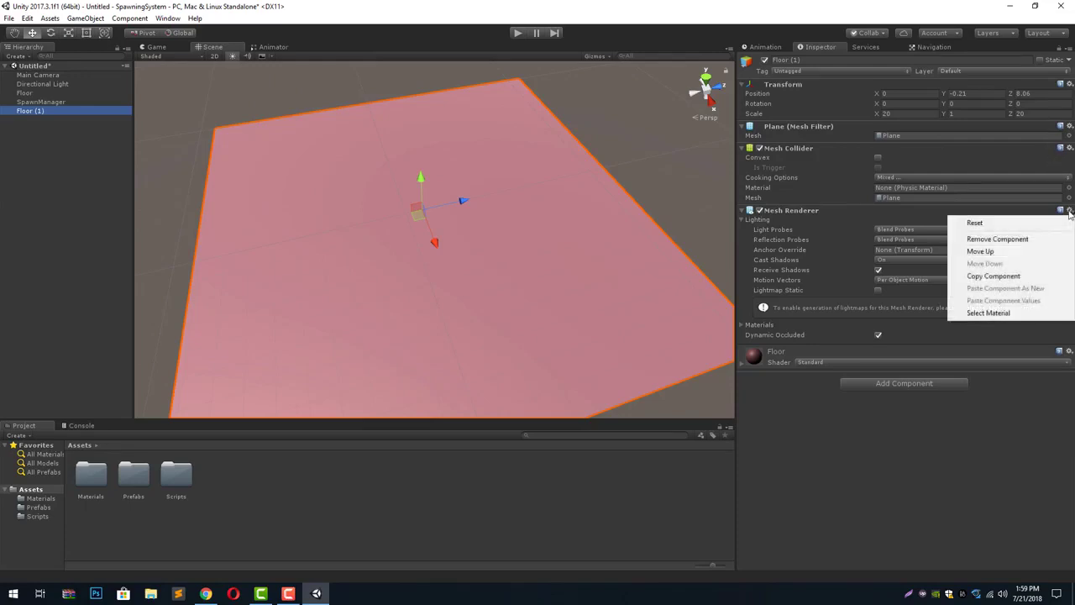
pyautogui.click(1012, 239)
pyautogui.click(1069, 149)
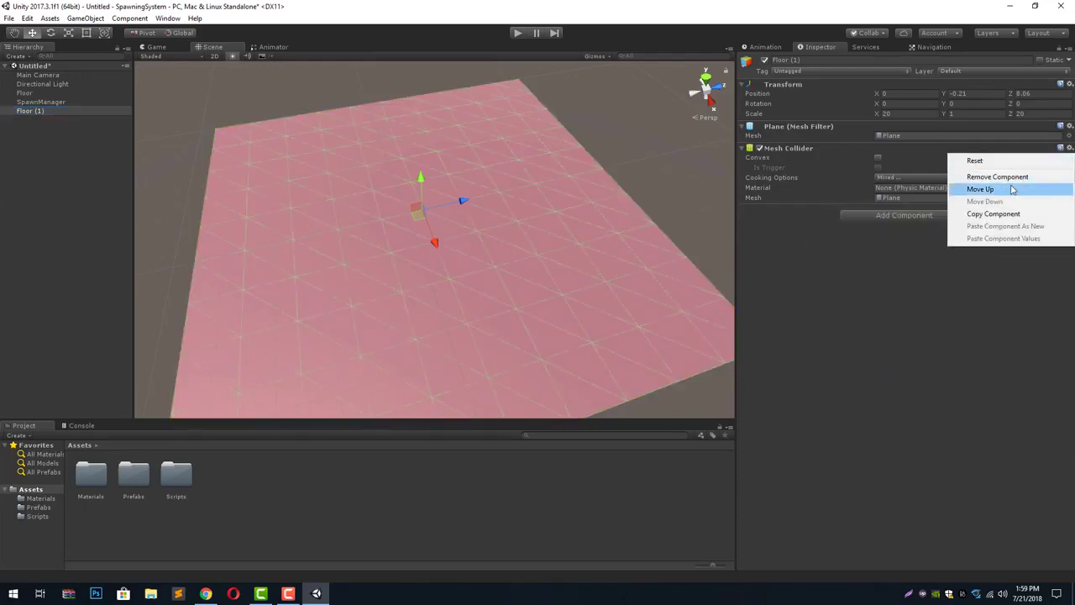
pyautogui.click(1015, 178)
pyautogui.click(1070, 128)
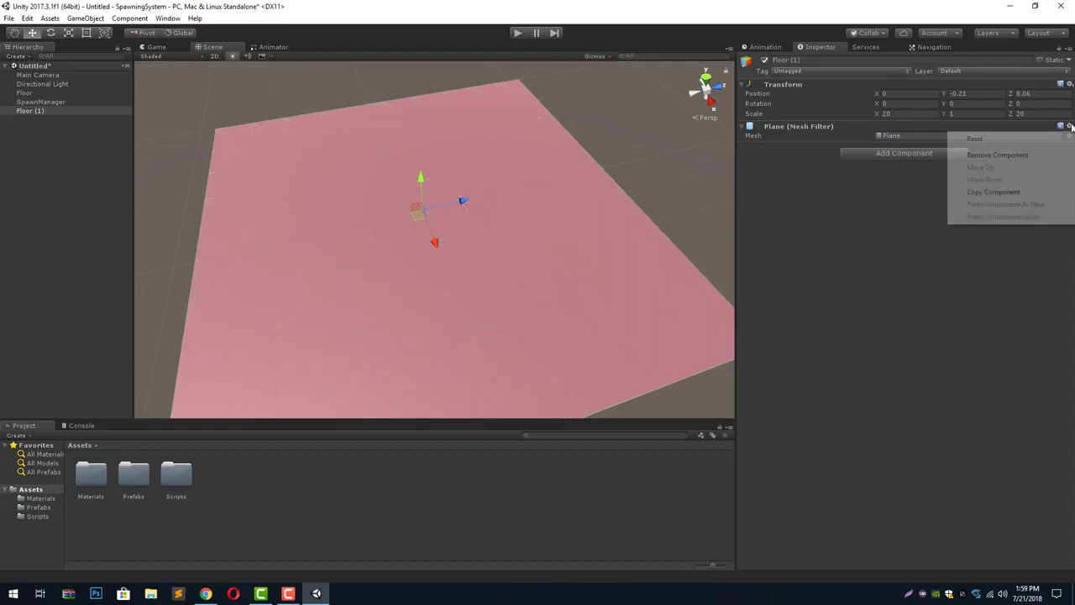
pyautogui.click(1000, 156)
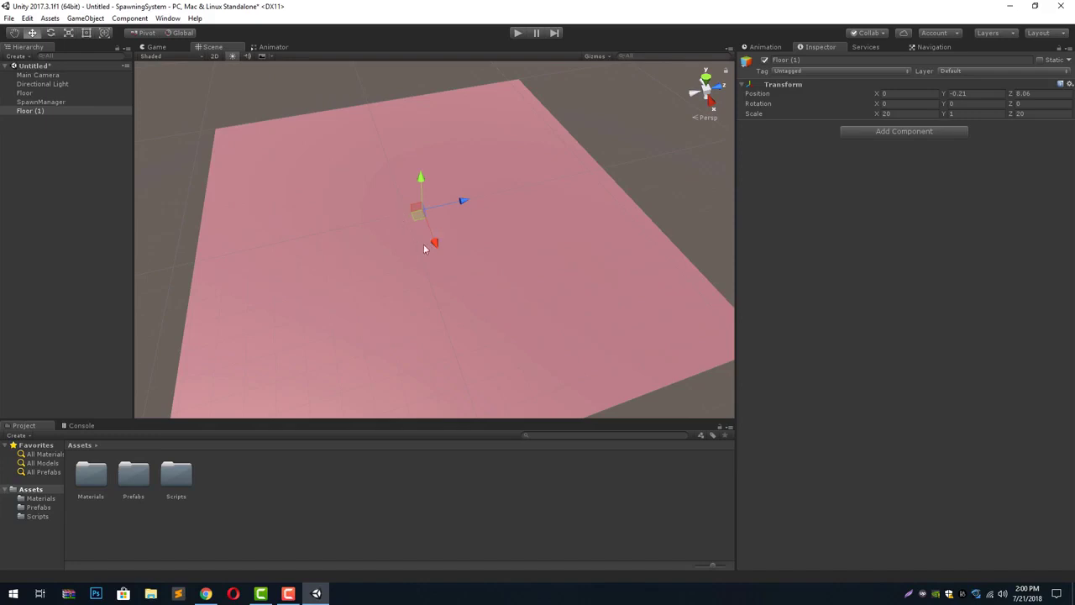
pyautogui.click(39, 94)
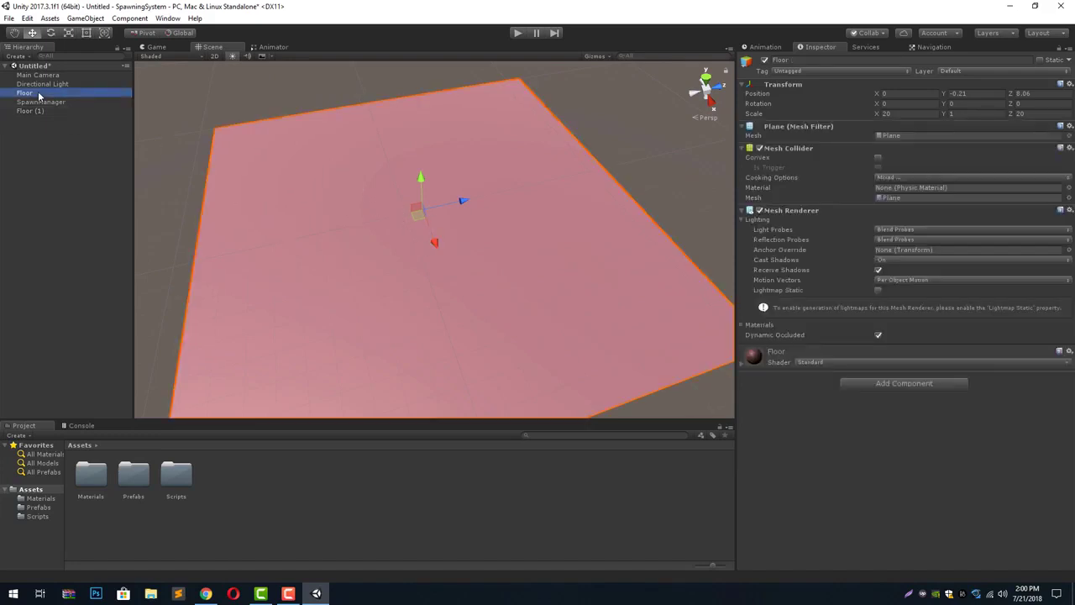
# - Rename the stripped Floor (1) copy to SpawnPoint
pyautogui.click(25, 111)
pyautogui.click(814, 62)
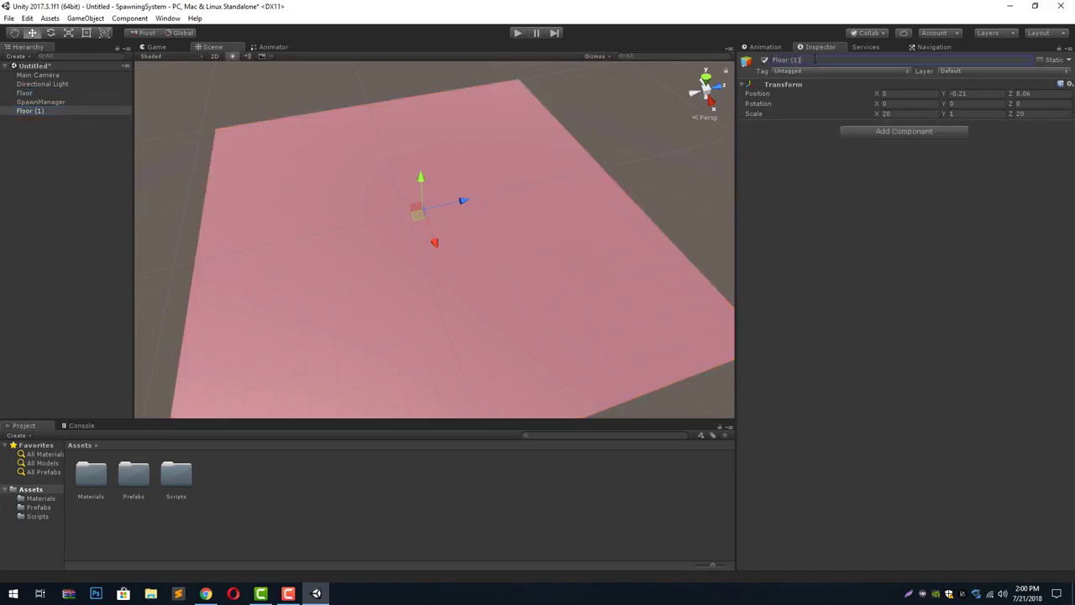
pyautogui.write('SpawnPoint')
pyautogui.press('Return')
pyautogui.click(20, 111)
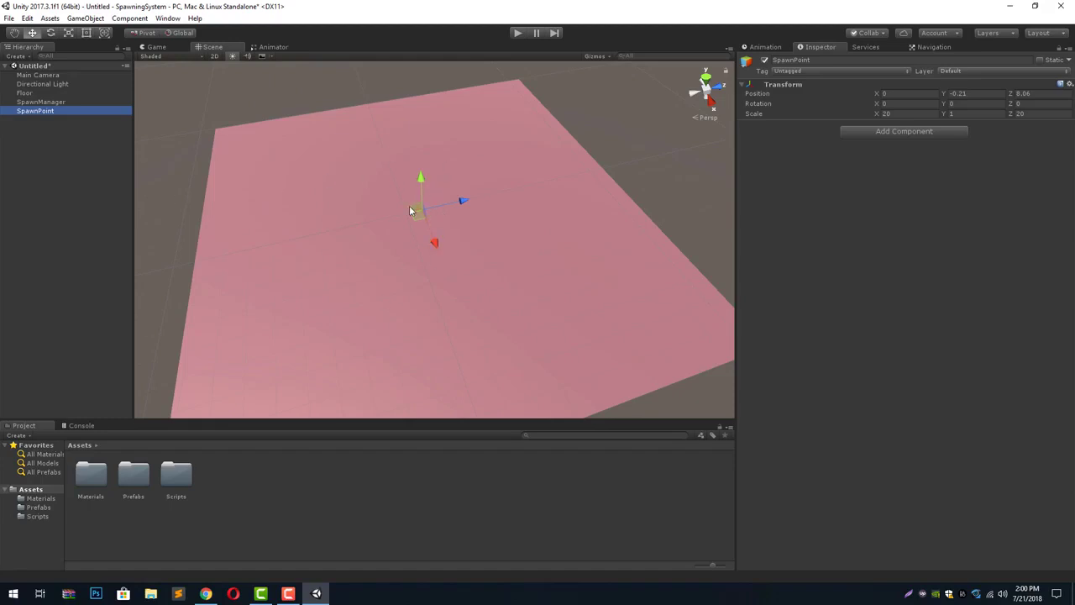
pyautogui.click(19, 103)
pyautogui.click(14, 112)
# - Duplicate SpawnPoint repeatedly up to SpawnPoint (15), moving each copy to a new spot on the floor
pyautogui.hotkey('ctrl', 'd')
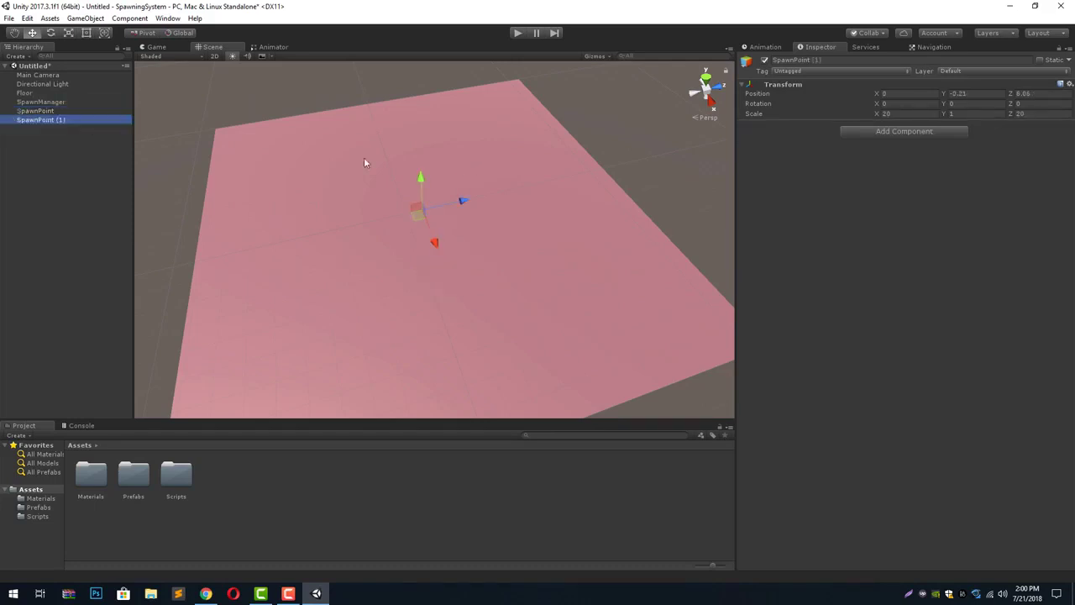
pyautogui.moveTo(436, 244); pyautogui.dragTo(318, 159)
pyautogui.hotkey('ctrl', 'd')
pyautogui.hotkey('ctrl', 'd')
pyautogui.hotkey('ctrl', 'd')
pyautogui.moveTo(273, 193); pyautogui.dragTo(554, 224)
pyautogui.hotkey('ctrl', 'd')
pyautogui.hotkey('ctrl', 'd')
pyautogui.hotkey('ctrl', 'd')
pyautogui.hotkey('ctrl', 'd')
pyautogui.hotkey('ctrl', 'd')
pyautogui.hotkey('ctrl', 'd')
pyautogui.hotkey('ctrl', 'd')
pyautogui.hotkey('ctrl', 'd')
pyautogui.hotkey('ctrl', 'd')
pyautogui.hotkey('ctrl', 'd')
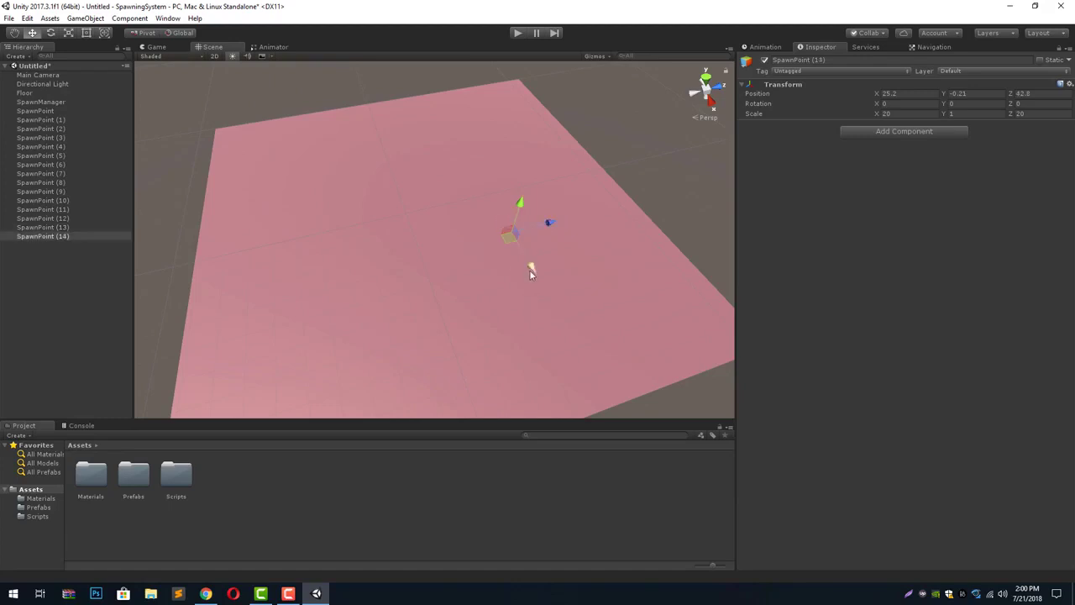
pyautogui.moveTo(530, 270); pyautogui.dragTo(486, 206)
pyautogui.hotkey('ctrl', 'd')
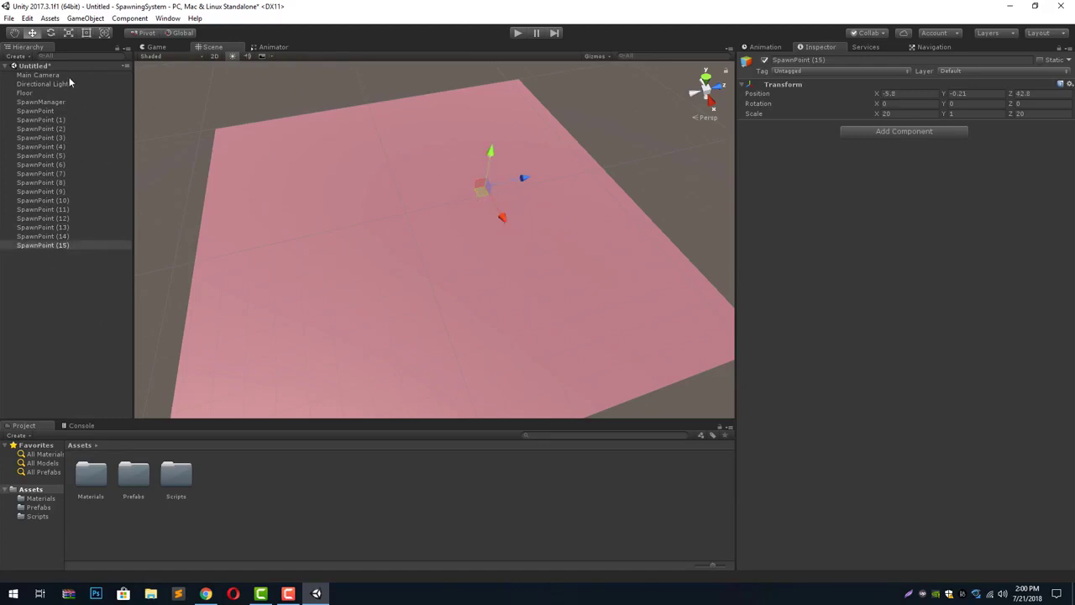
# - Check the placement of several spawn points on the floor
pyautogui.click(35, 111)
pyautogui.click(38, 119)
pyautogui.click(48, 146)
pyautogui.click(40, 192)
pyautogui.click(41, 136)
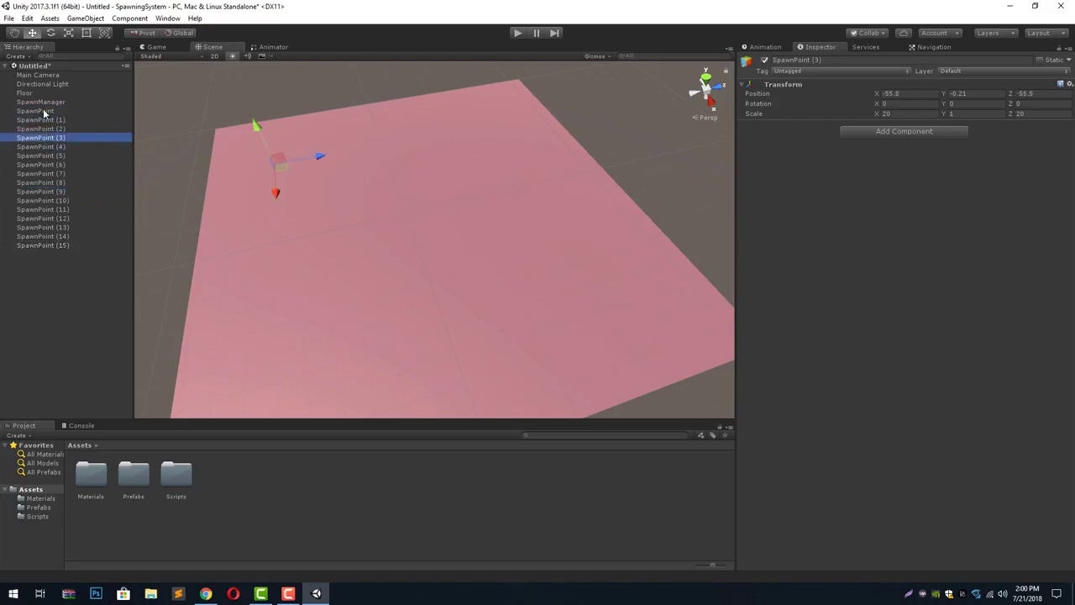
# - Select SpawnPoint through SpawnPoint (15) and rename them all to SpawnPoint
pyautogui.click(35, 111)
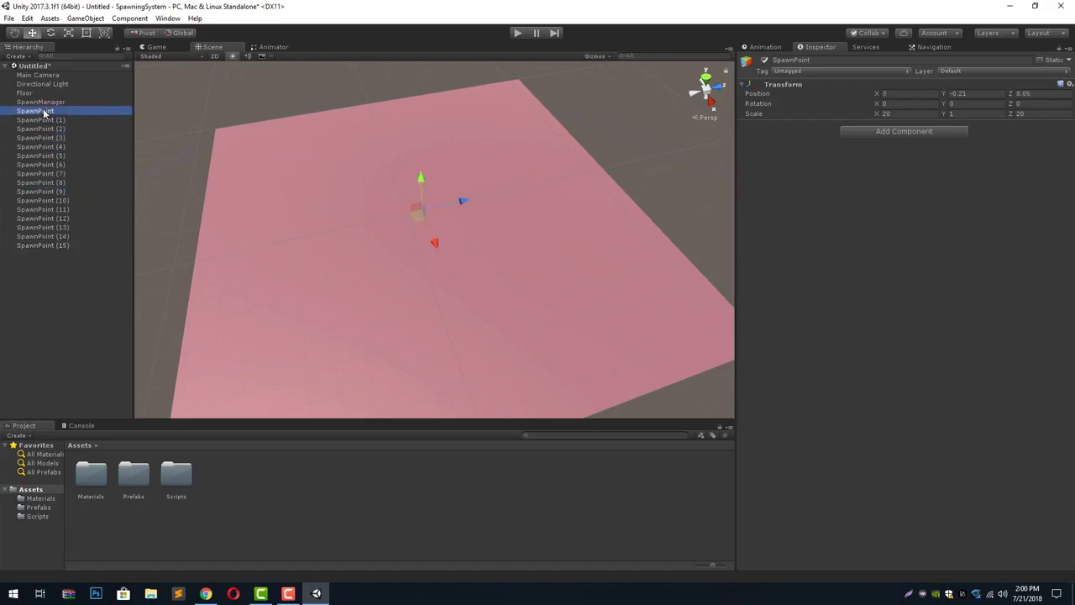
pyautogui.keyDown('shift'); pyautogui.click(70, 243); pyautogui.keyUp('shift')
pyautogui.click(812, 60)
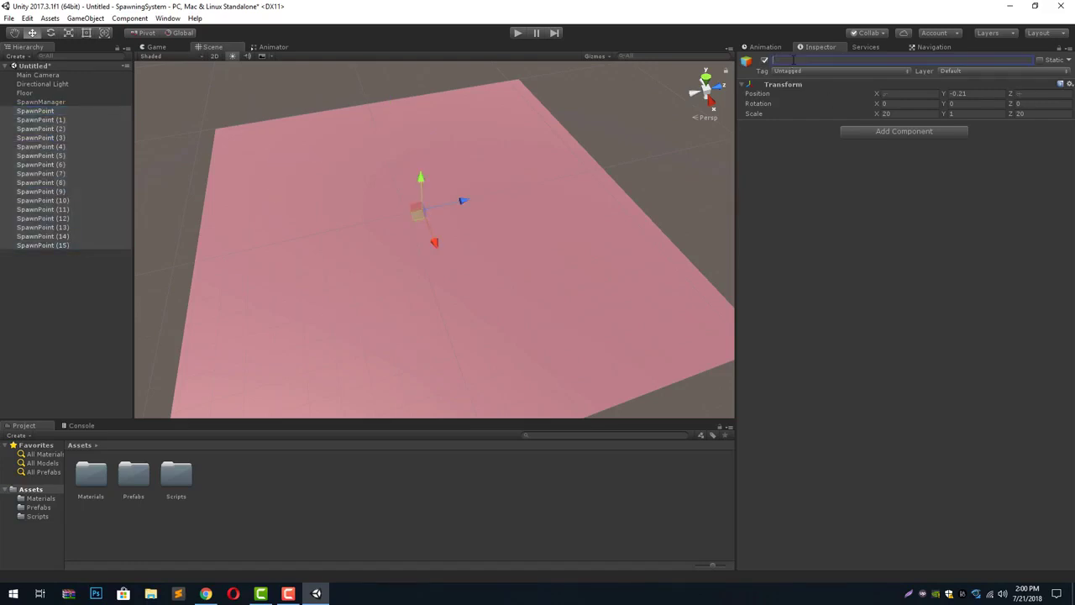
pyautogui.write('SpawnPoint')
pyautogui.press('Return')
pyautogui.click(95, 282)
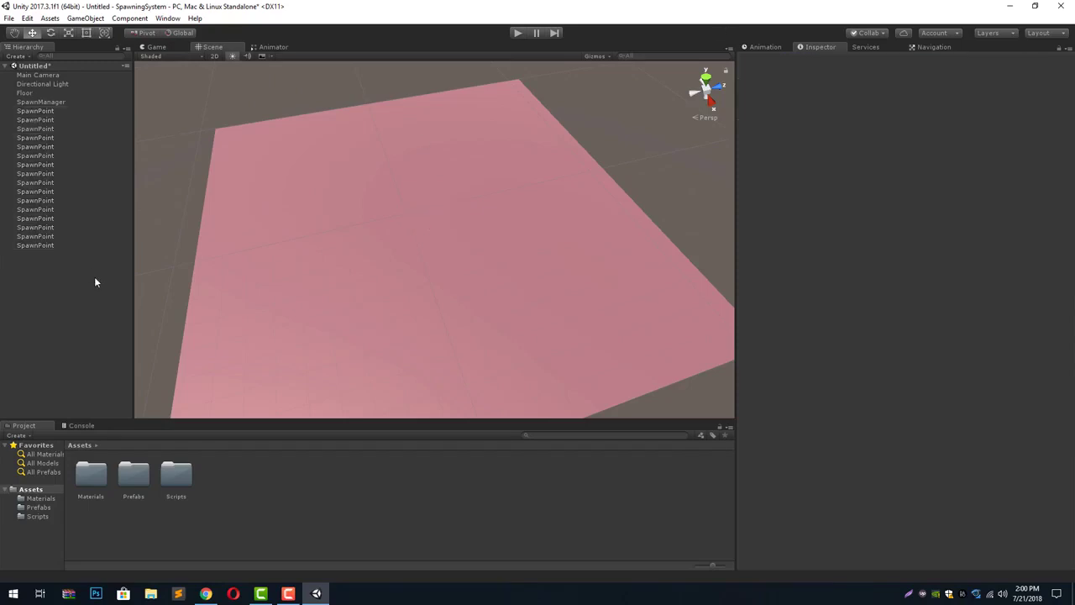
pyautogui.click(49, 112)
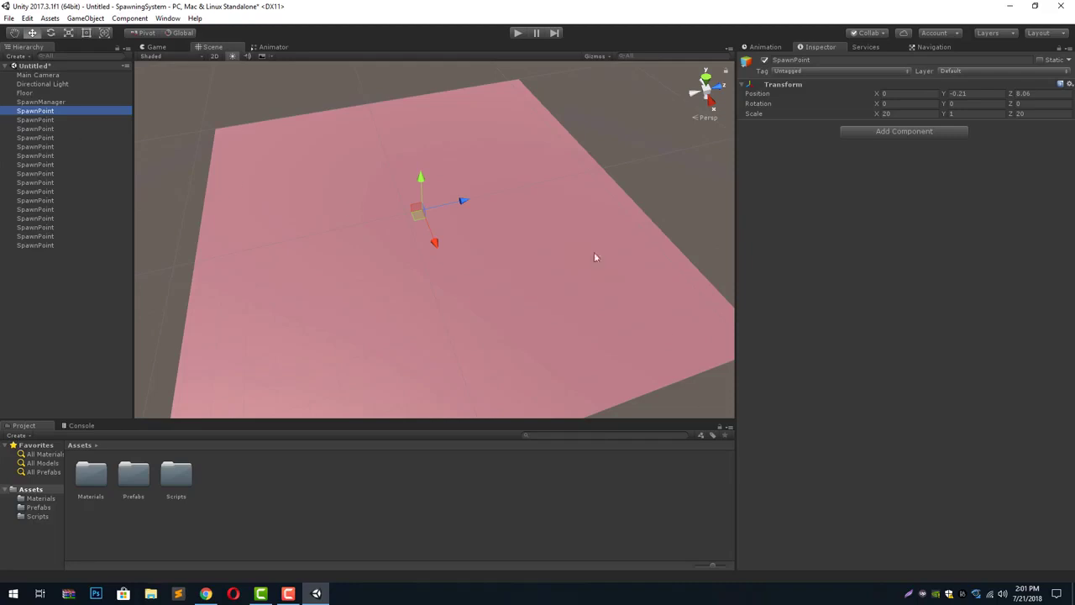
# - Check the Capsule prefab, then open SpawnManager.cs from Assets/Scripts in the code editor
pyautogui.doubleClick(136, 474)
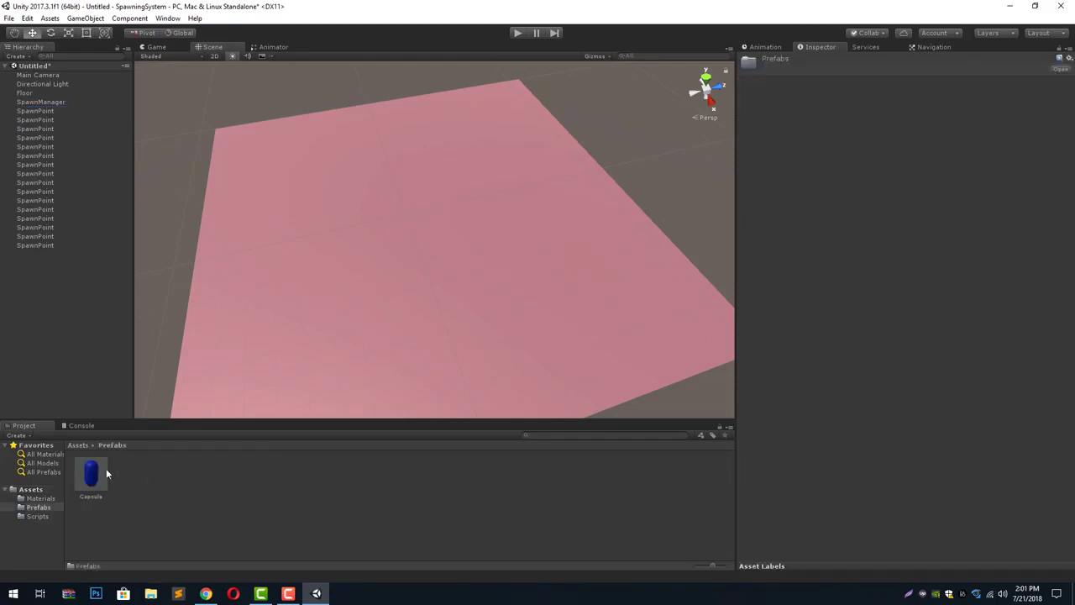
pyautogui.click(100, 471)
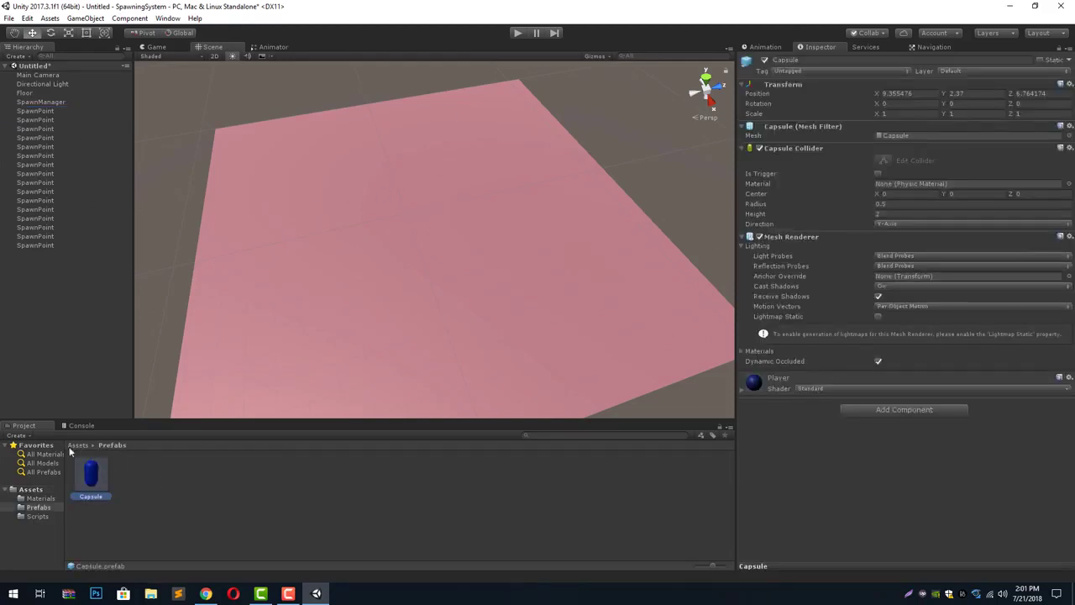
pyautogui.click(78, 445)
pyautogui.doubleClick(184, 477)
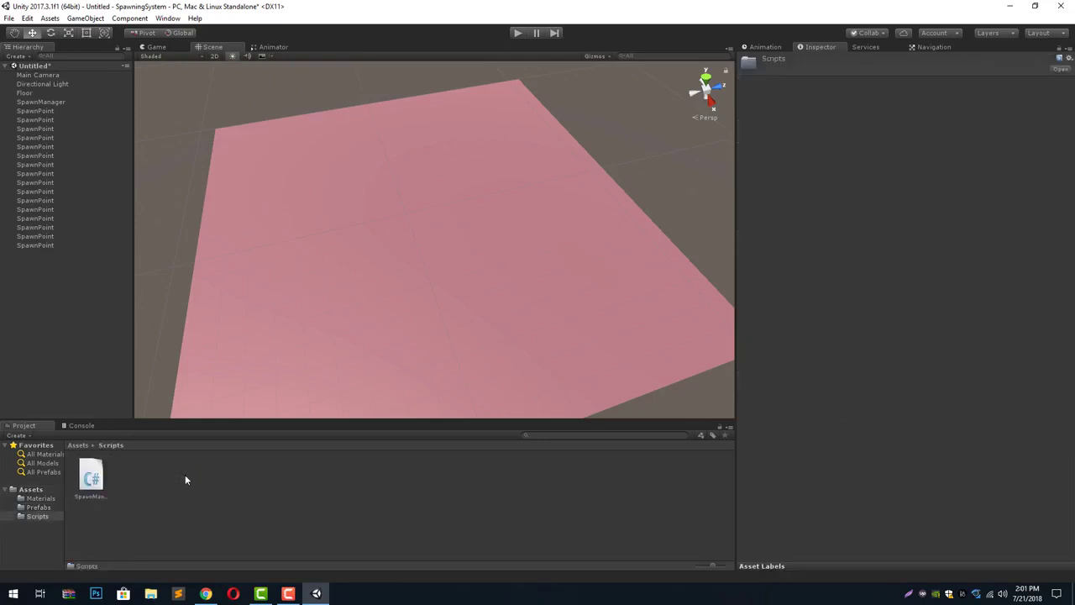
pyautogui.click(92, 472)
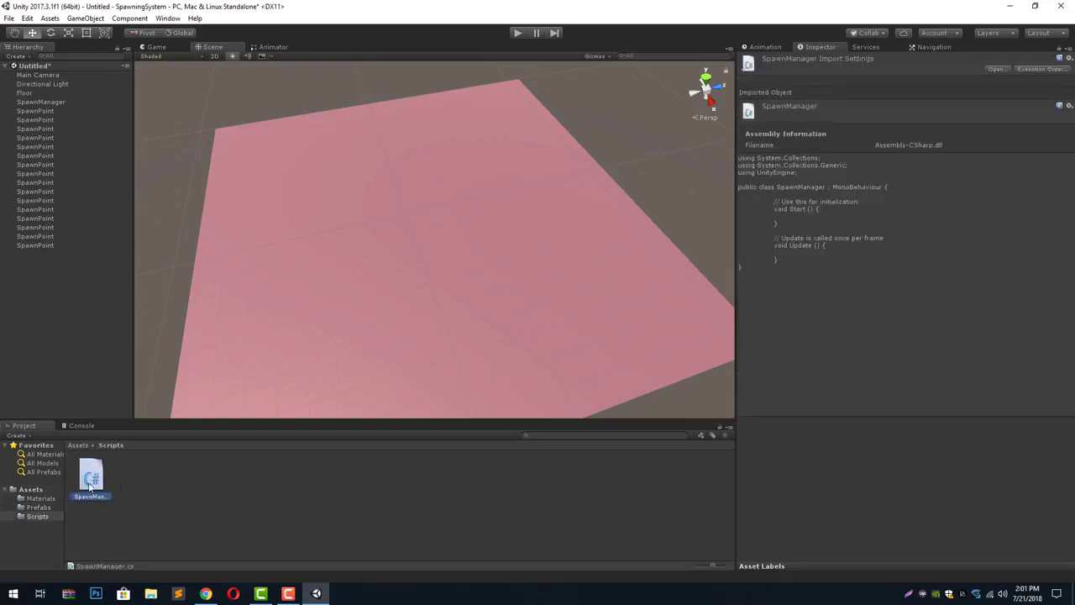
pyautogui.rightClick(90, 487)
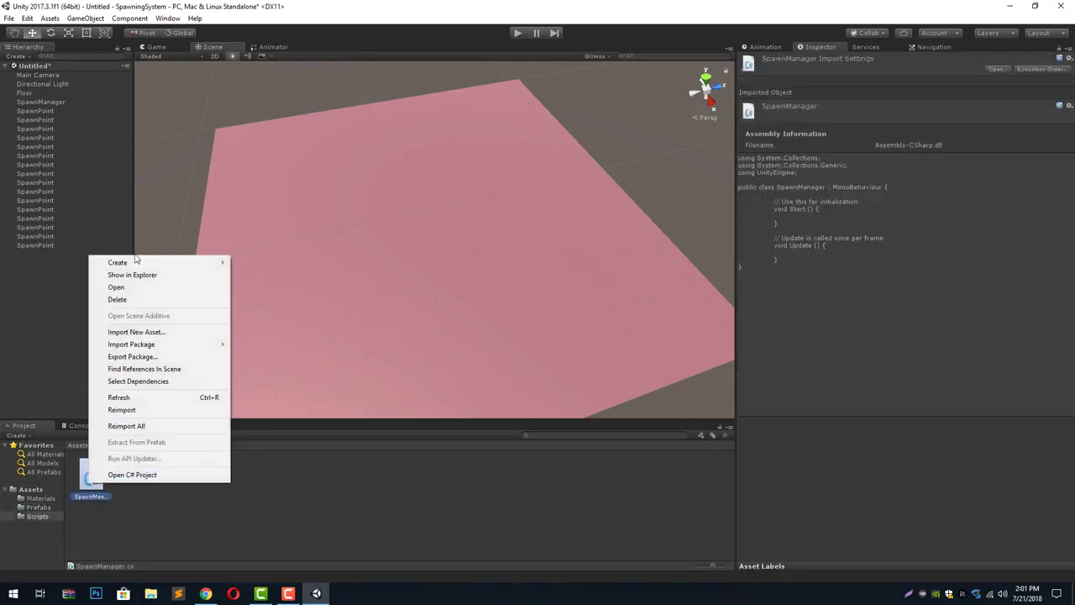
pyautogui.click(117, 287)
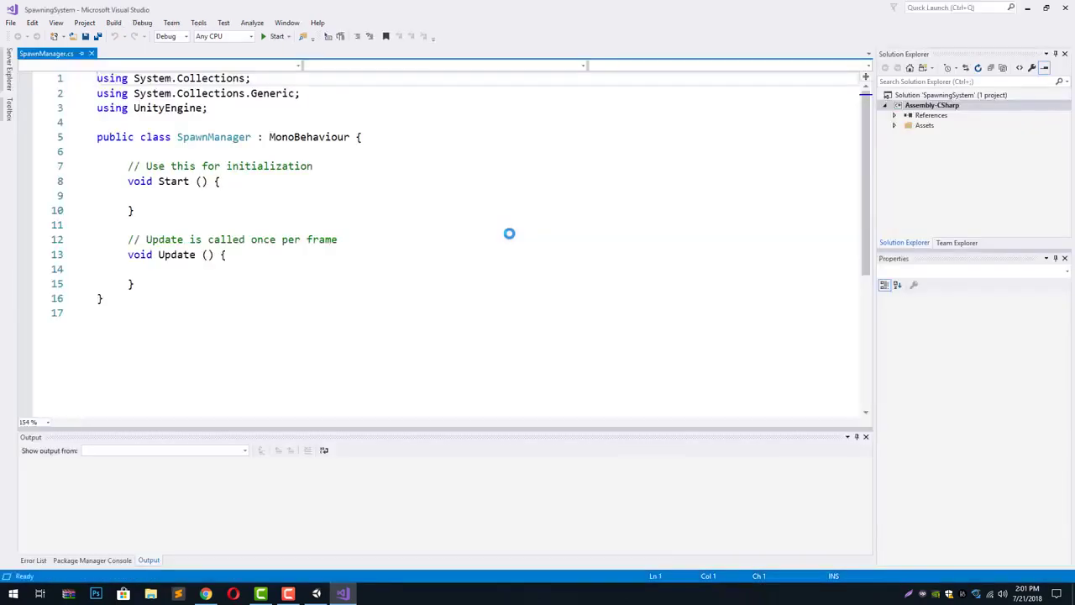
# - Add 'public GameObject[] SpawnPoints;' on line 6 and save SpawnManager.cs
pyautogui.click(269, 152)
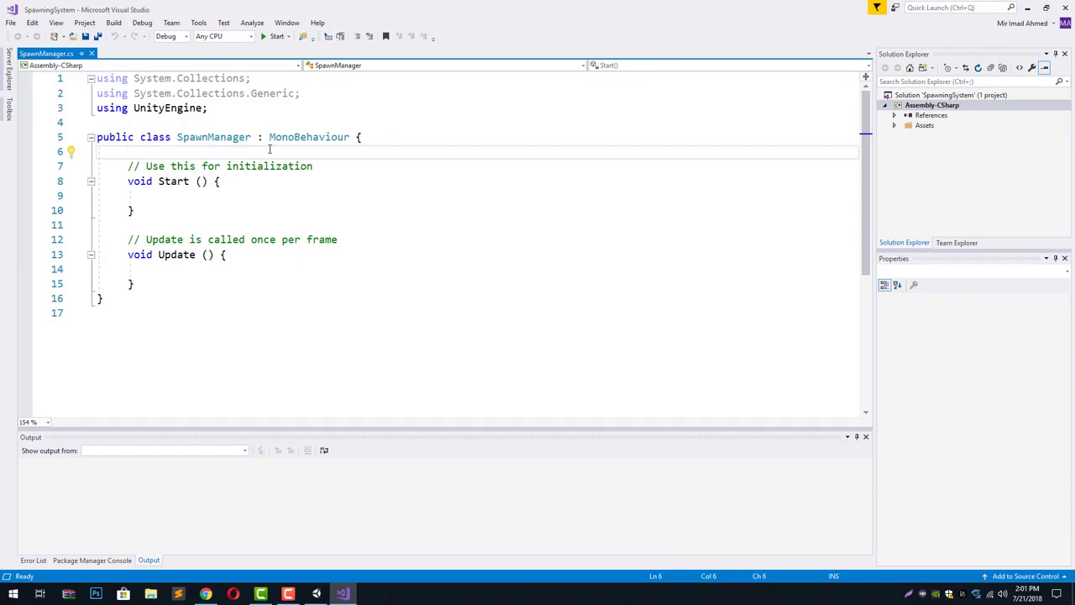
pyautogui.write('pubil')
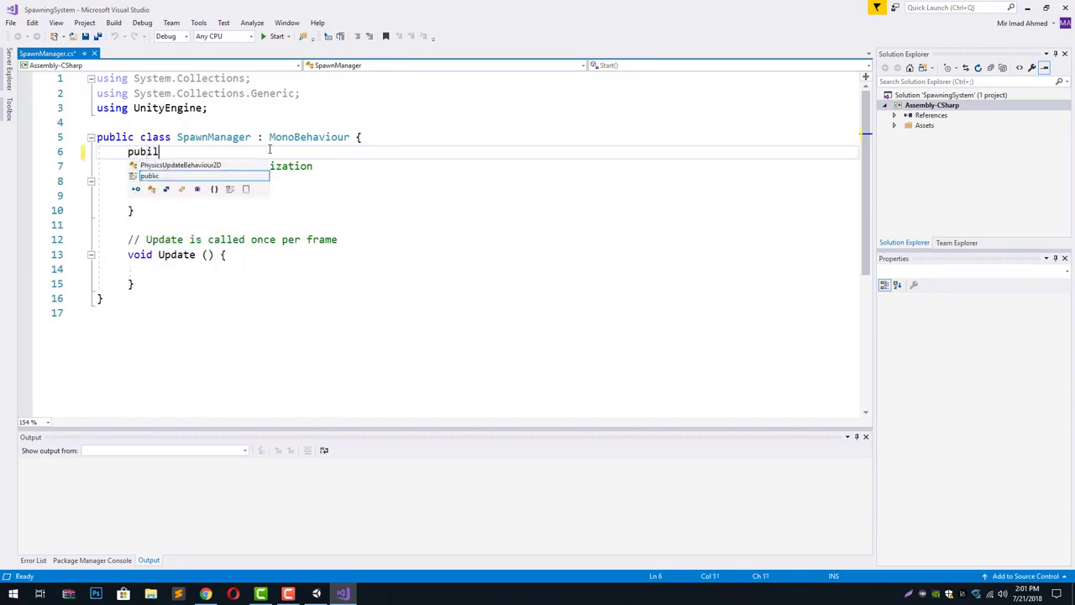
pyautogui.write('c')
pyautogui.press('BackSpace')
pyautogui.press('BackSpace')
pyautogui.press('BackSpace')
pyautogui.write('lic ')
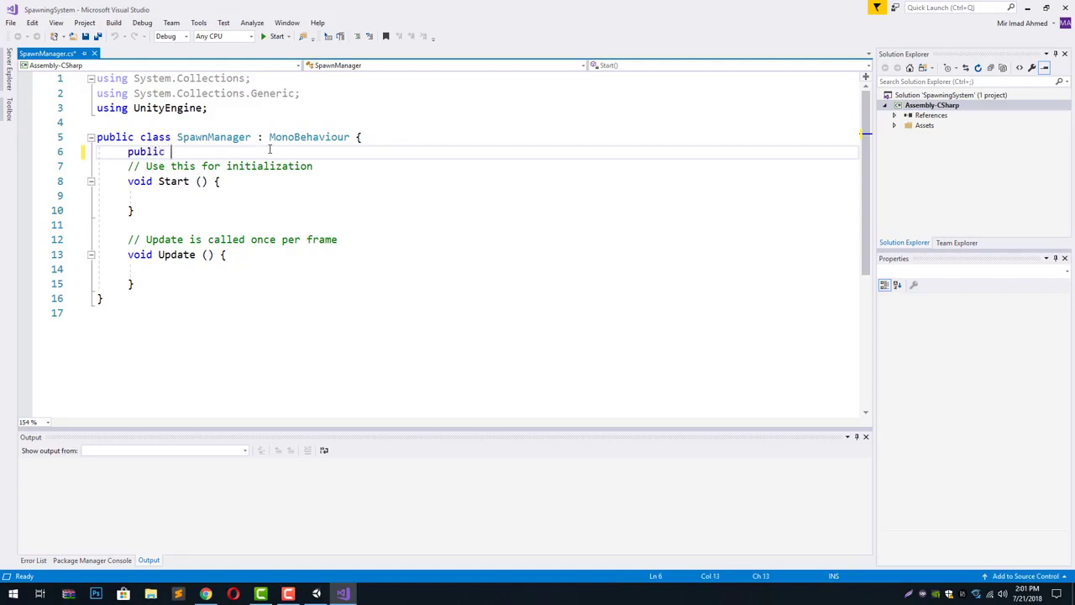
pyautogui.write('GameObject[')
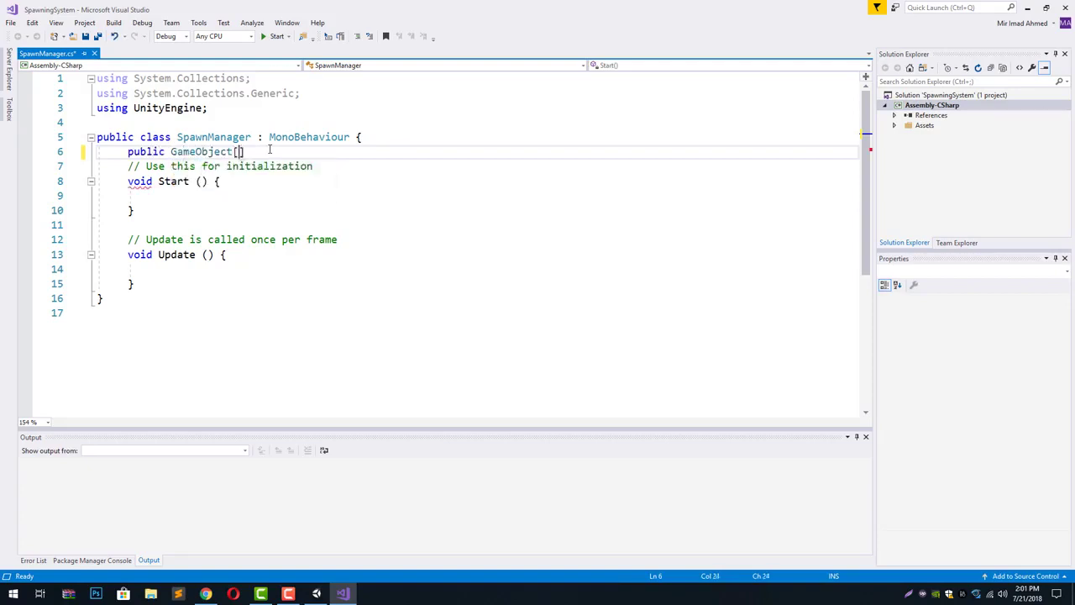
pyautogui.write('] Spawn')
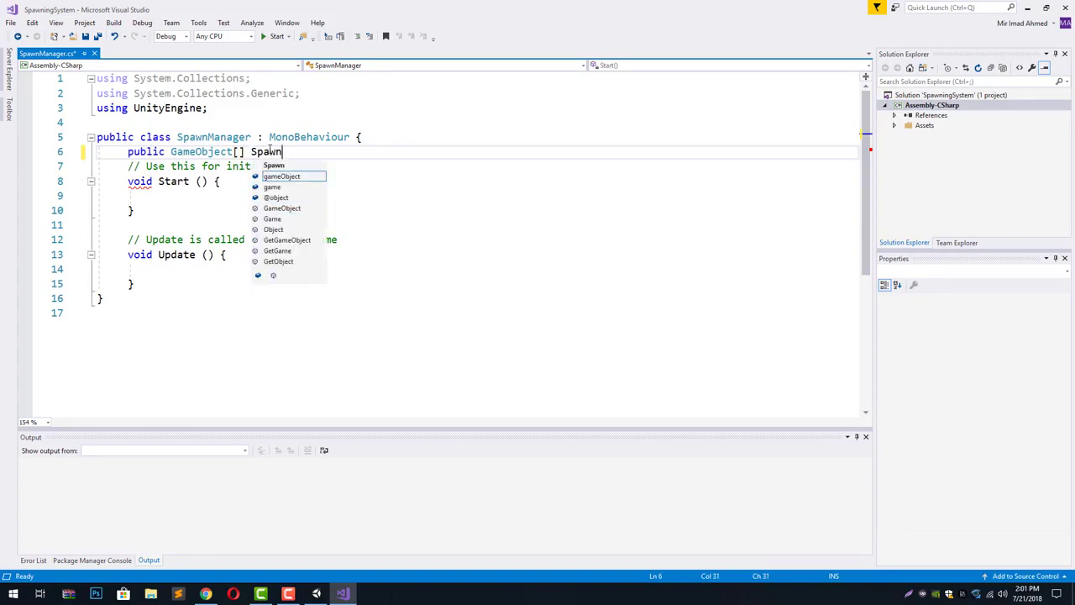
pyautogui.write('Points;')
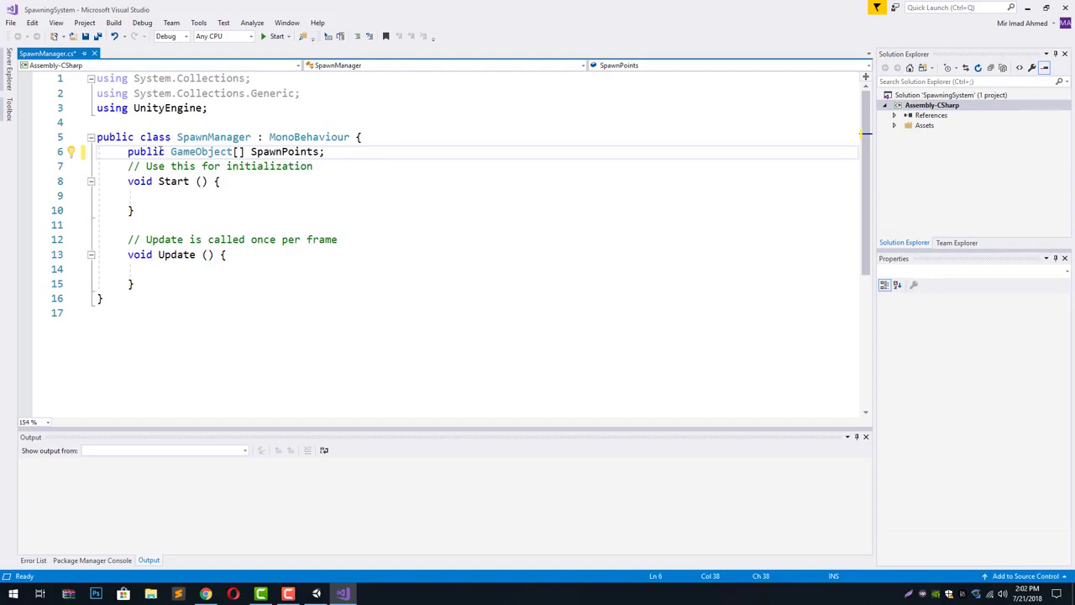
pyautogui.hotkey('ctrl', 's')
# - Back in Unity, select SpawnManager and expand its Spawn Points list, editing the size-0 field
pyautogui.click(316, 593)
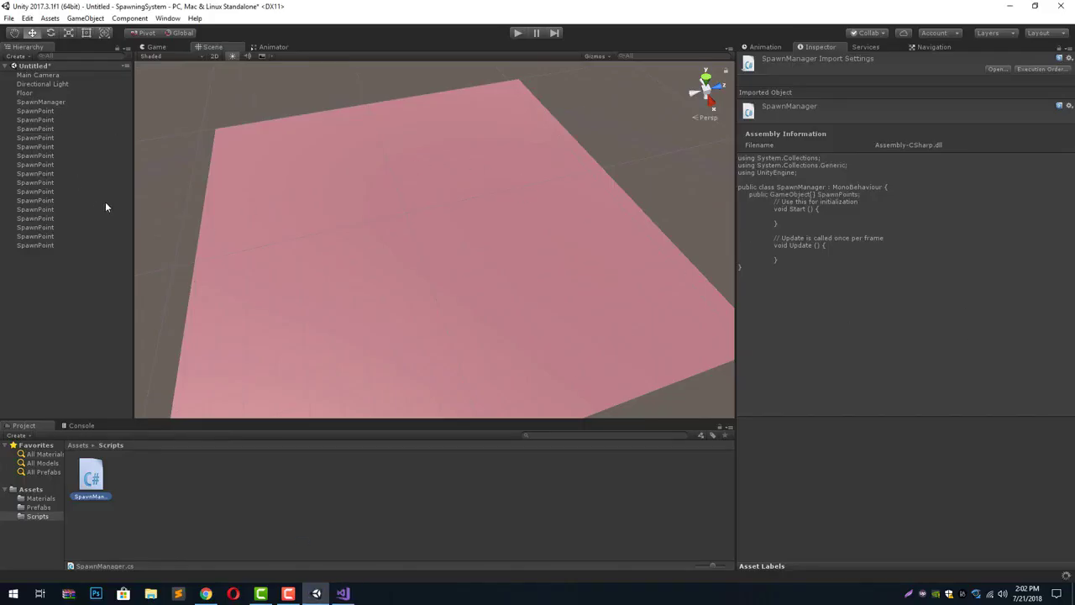
pyautogui.click(48, 101)
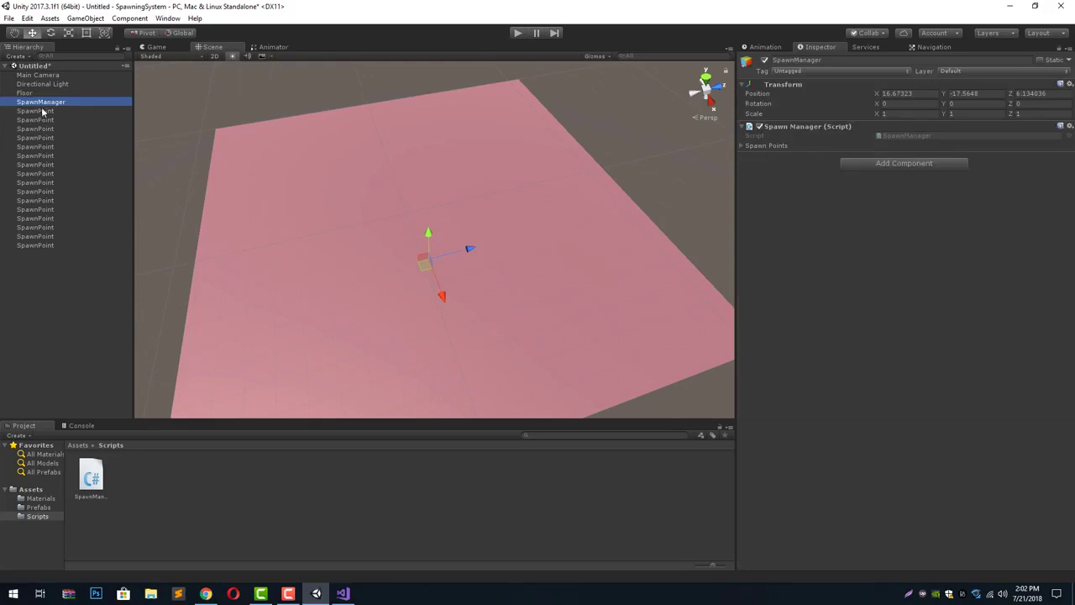
pyautogui.click(743, 145)
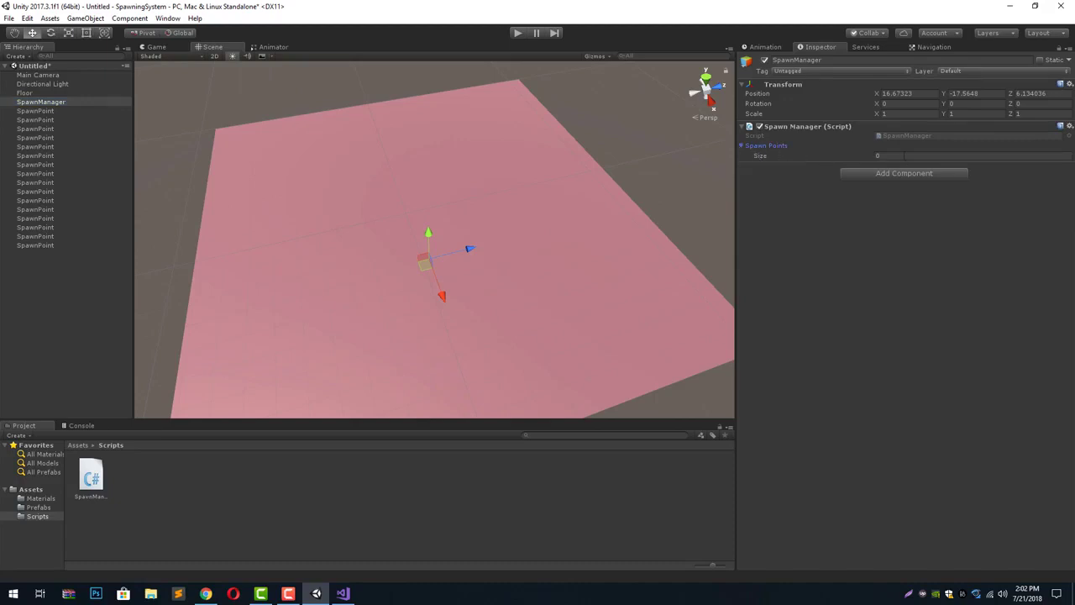
pyautogui.click(895, 156)
# - Lock the Inspector on SpawnManager so its Spawn Points list stays visible
pyautogui.click(34, 111)
pyautogui.keyDown('shift'); pyautogui.click(39, 245); pyautogui.keyUp('shift')
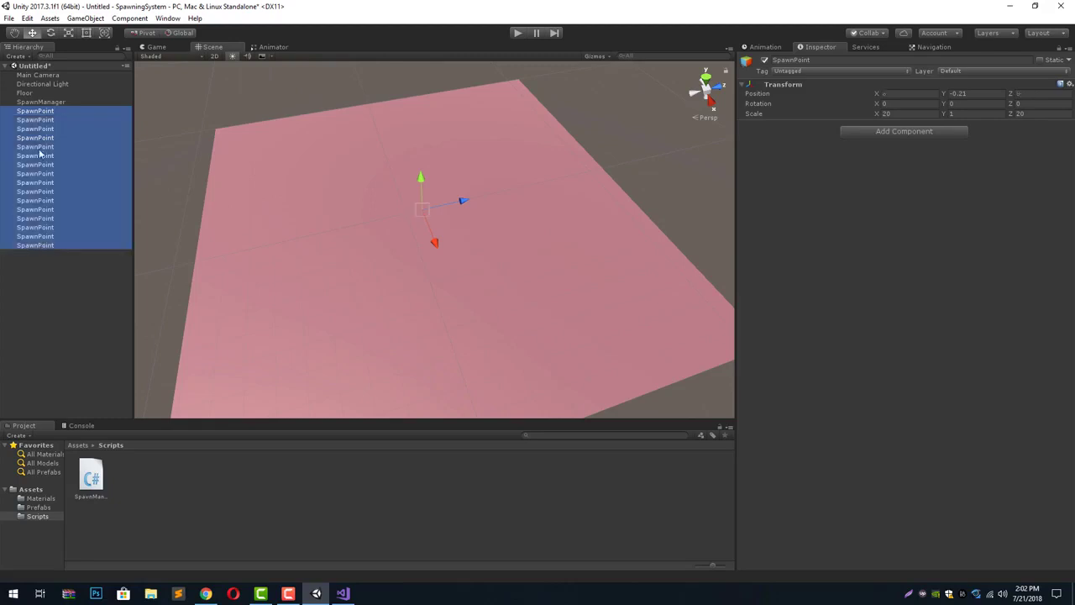
pyautogui.click(59, 102)
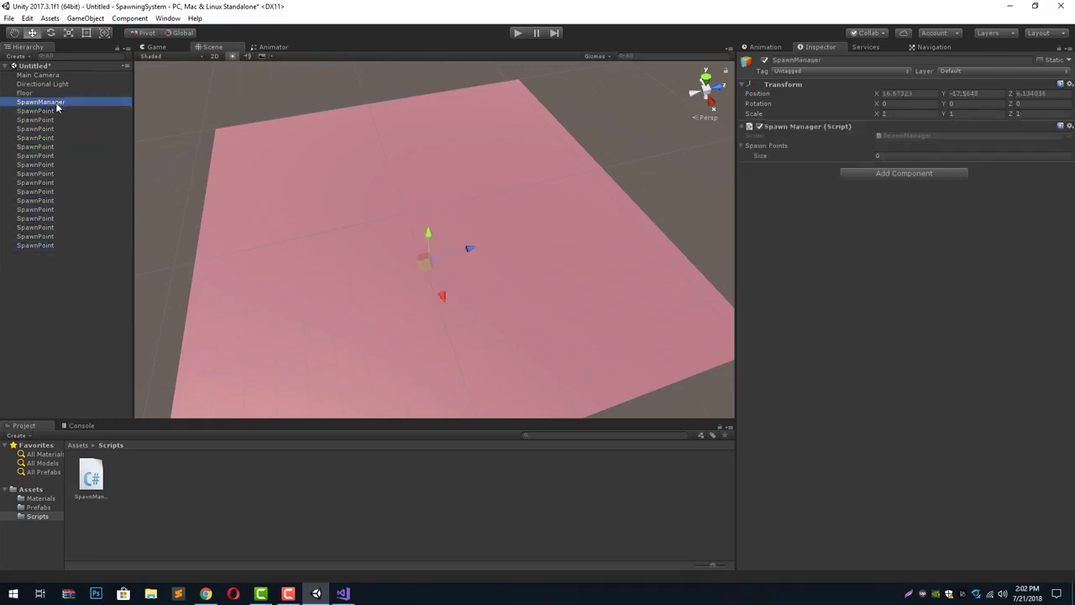
pyautogui.click(1058, 48)
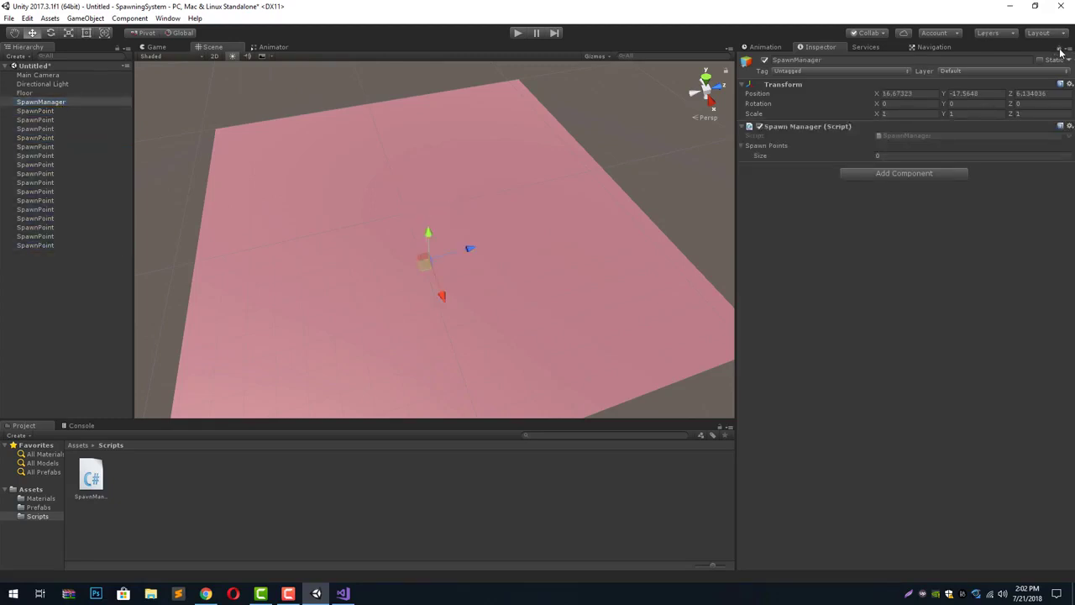
# - Select all 16 SpawnPoints and drag them into the Spawn Points list
pyautogui.click(36, 111)
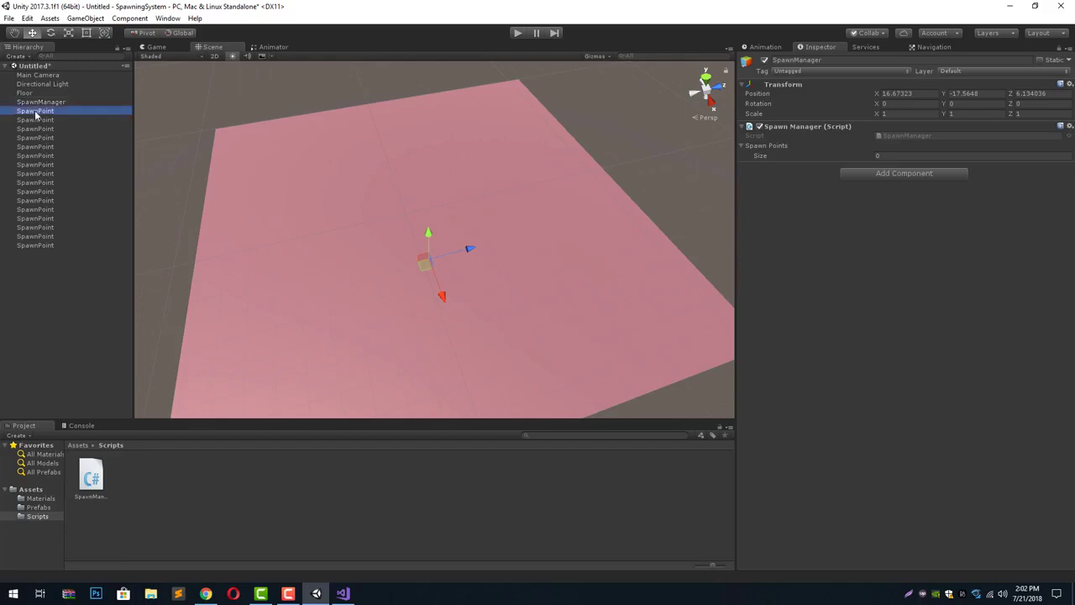
pyautogui.keyDown('shift'); pyautogui.click(54, 245); pyautogui.keyUp('shift')
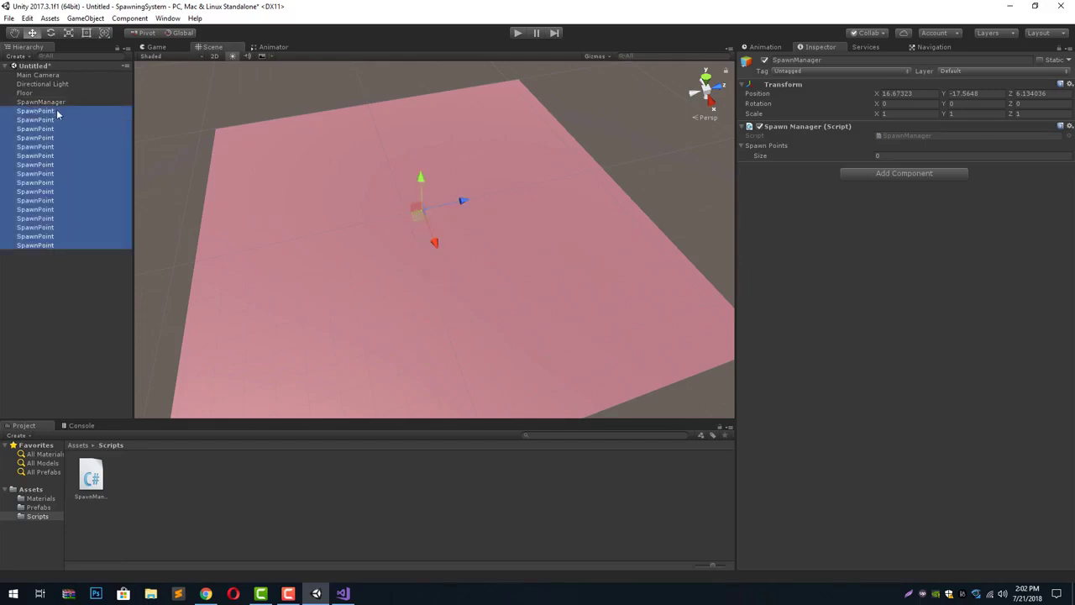
pyautogui.moveTo(57, 110); pyautogui.dragTo(768, 150)
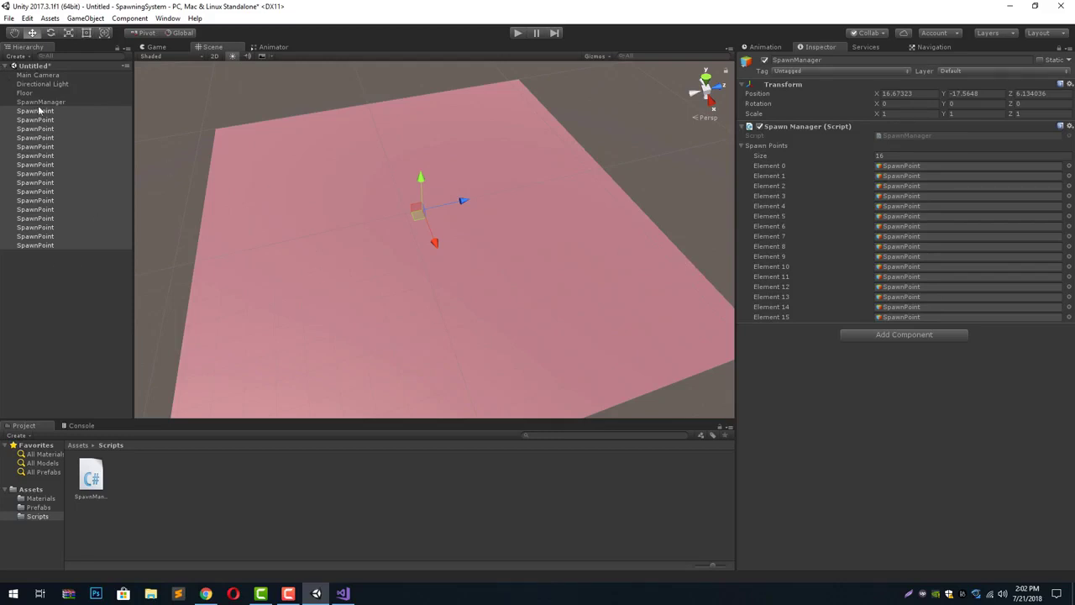
pyautogui.click(32, 349)
# - Save the scene as main.unity in Assets, then return to the SpawnManager script in Visual Studio
pyautogui.click(78, 446)
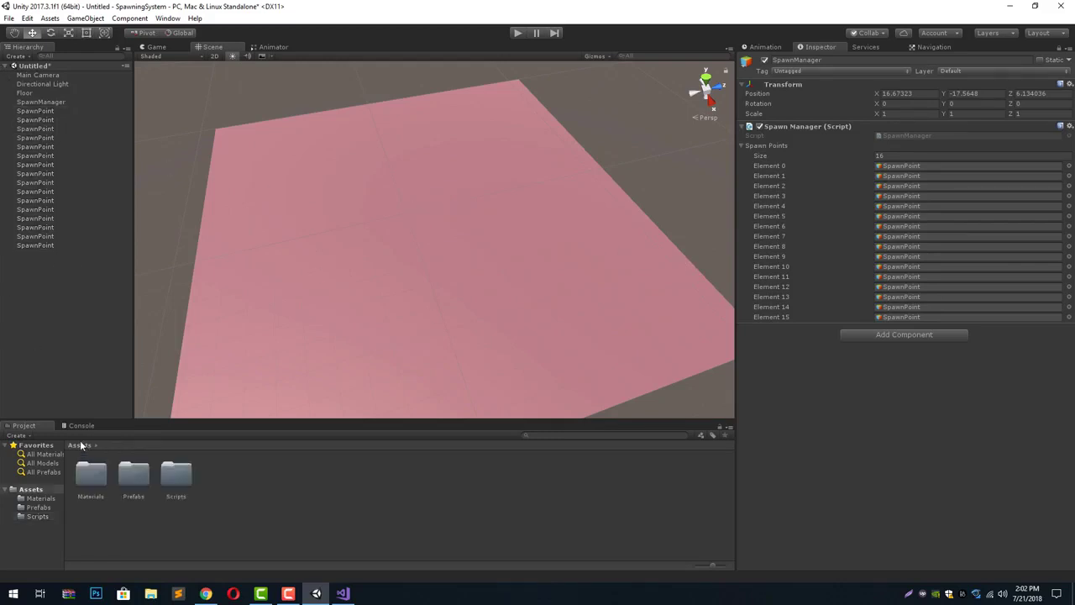
pyautogui.click(10, 18)
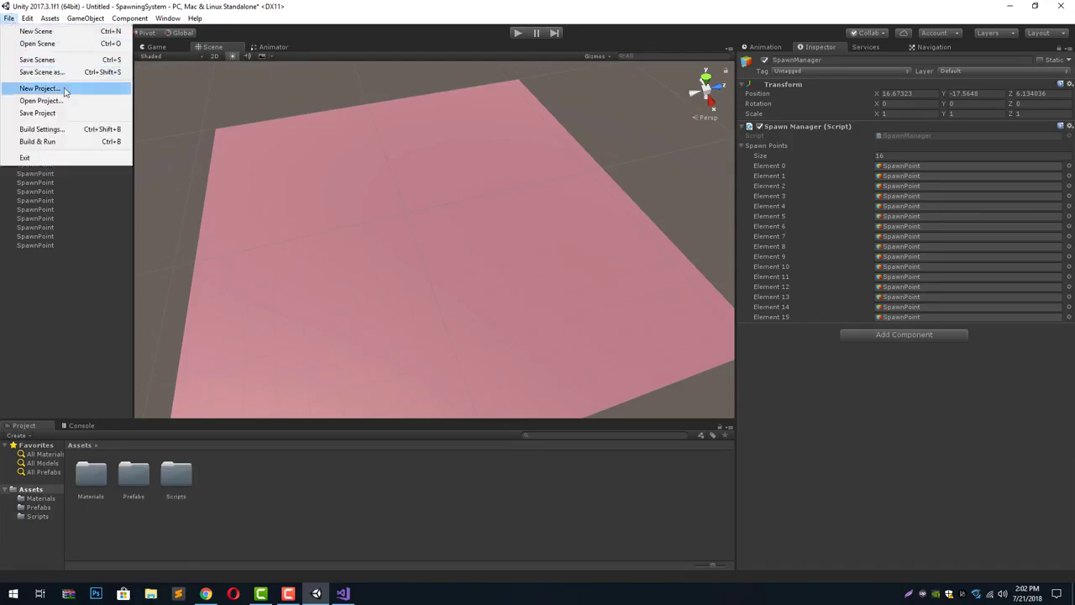
pyautogui.click(41, 60)
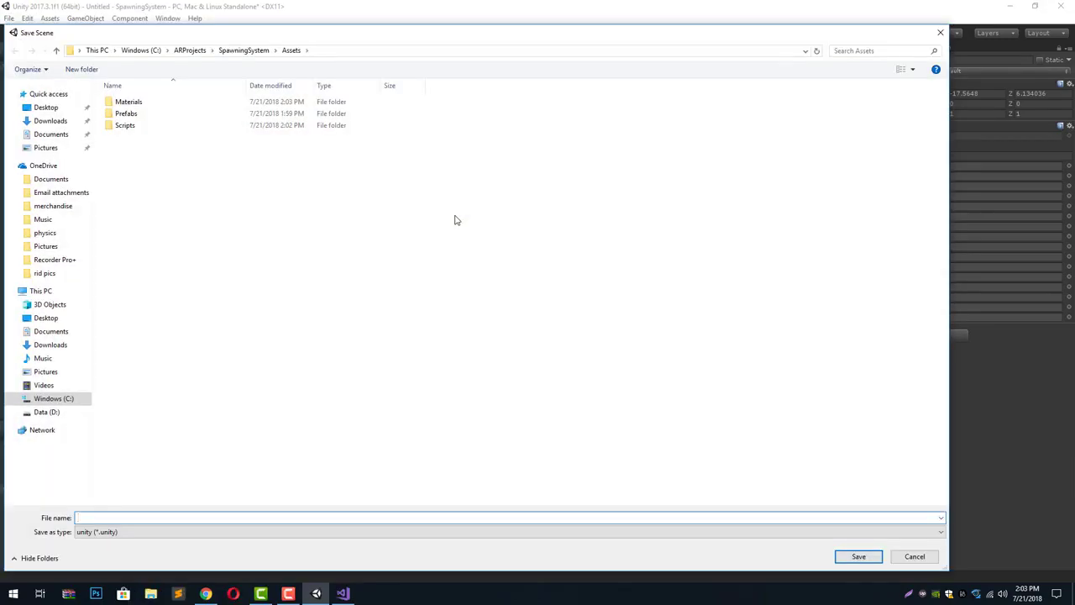
pyautogui.write('main')
pyautogui.press('Return')
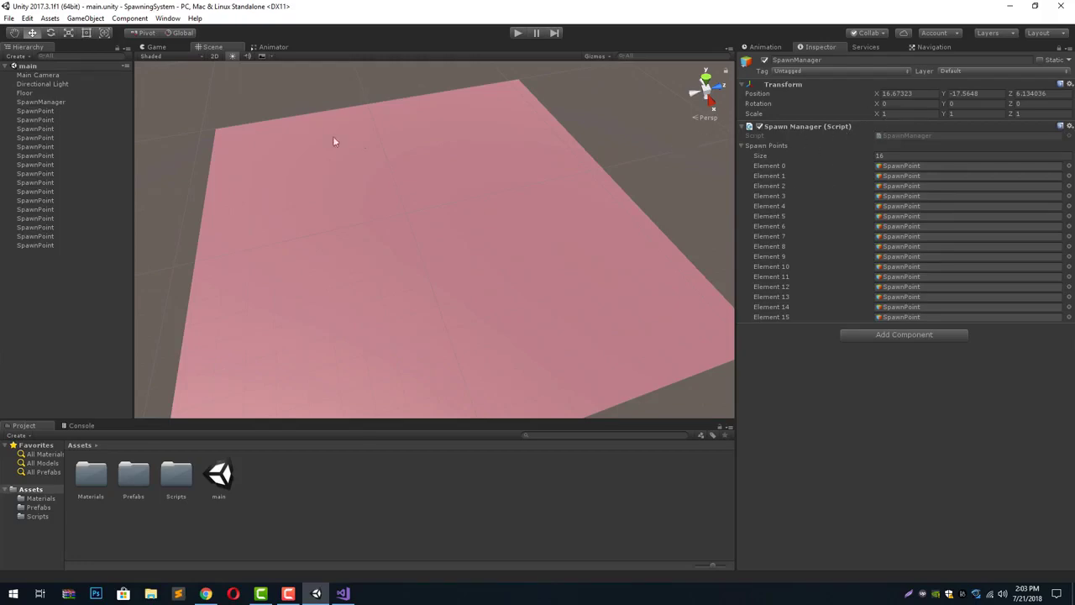
pyautogui.click(344, 593)
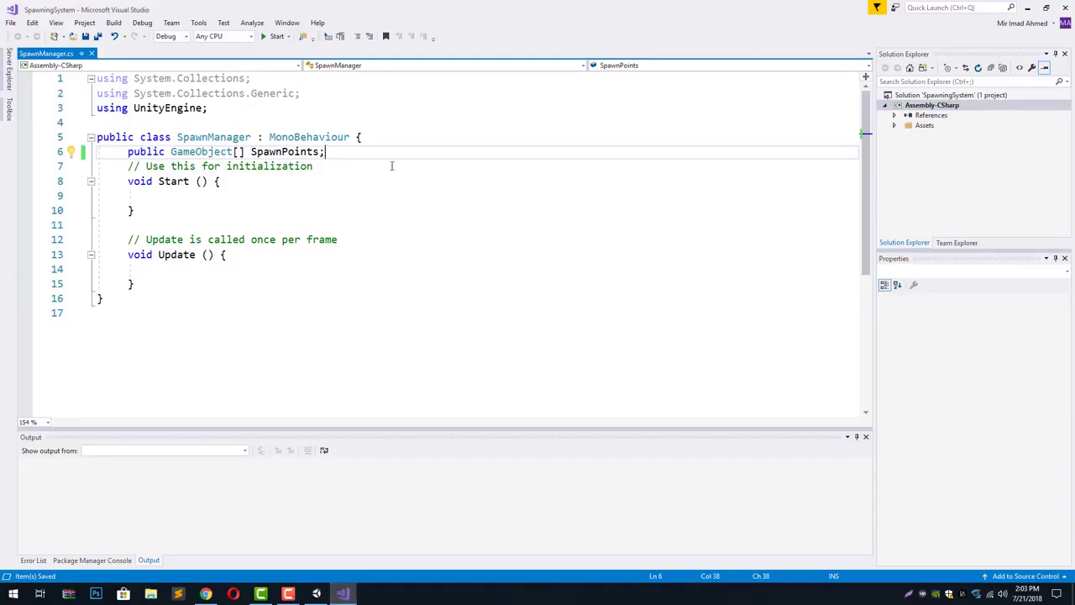
# - Declare 'public GameObject Player;' in SpawnManager below the SpawnPoints array
pyautogui.click(316, 593)
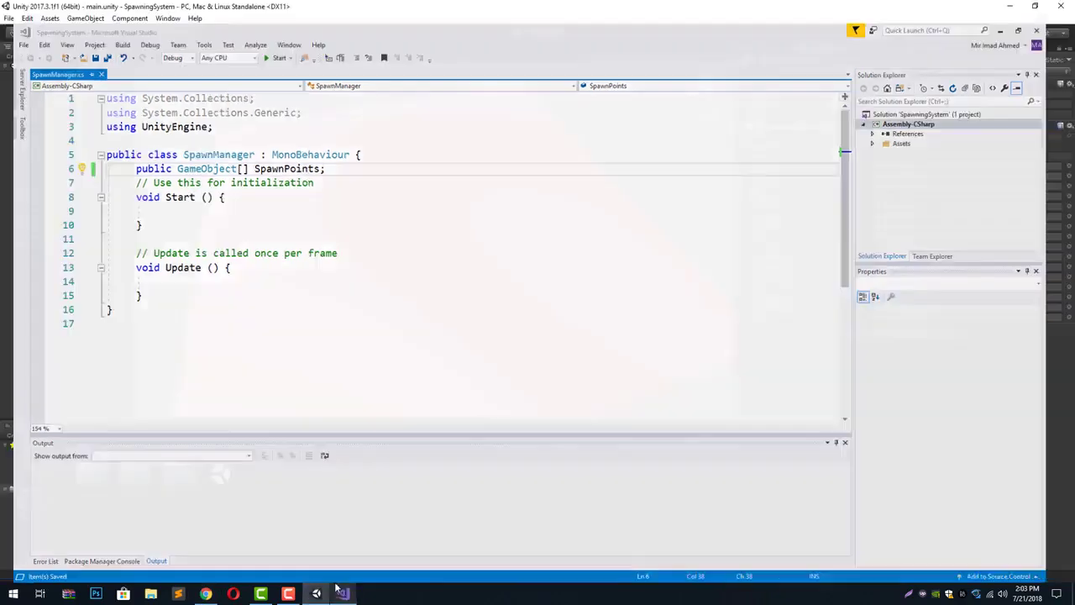
pyautogui.doubleClick(148, 480)
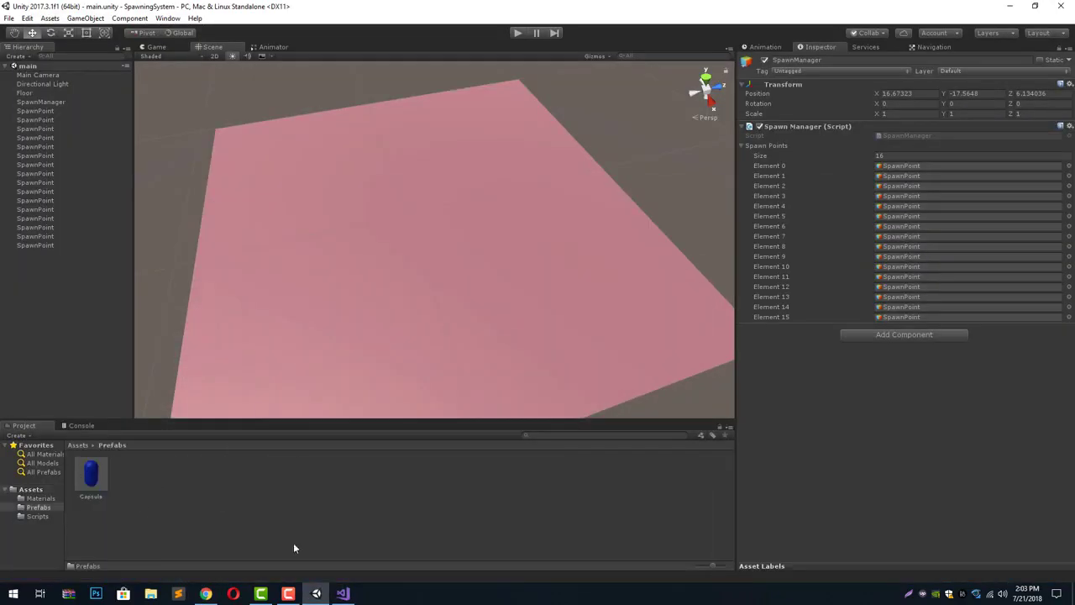
pyautogui.click(344, 593)
pyautogui.press('Return')
pyautogui.press('Return')
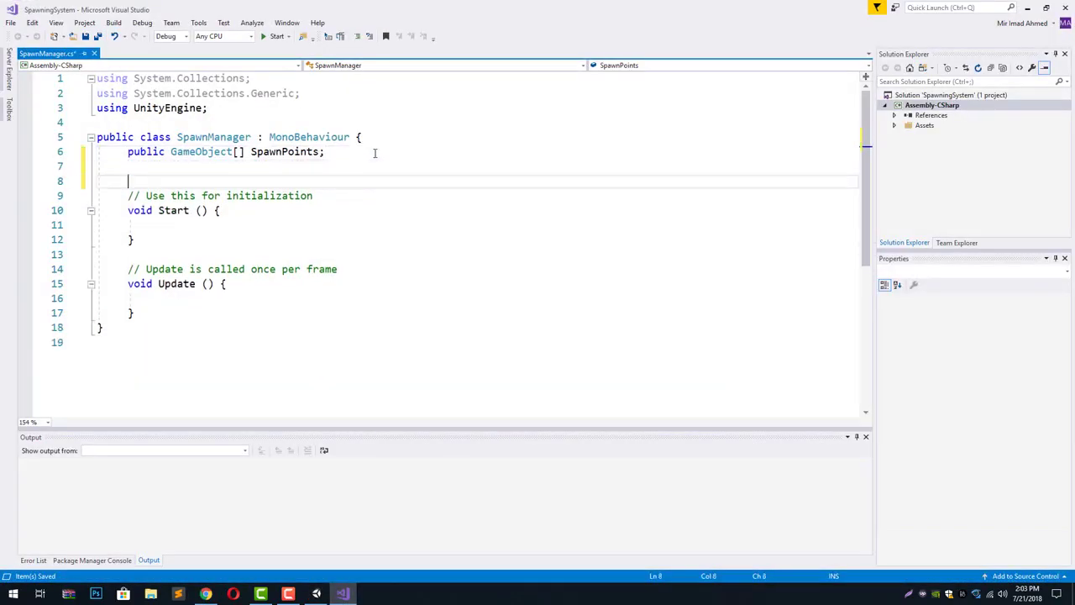
pyautogui.write('public Gam')
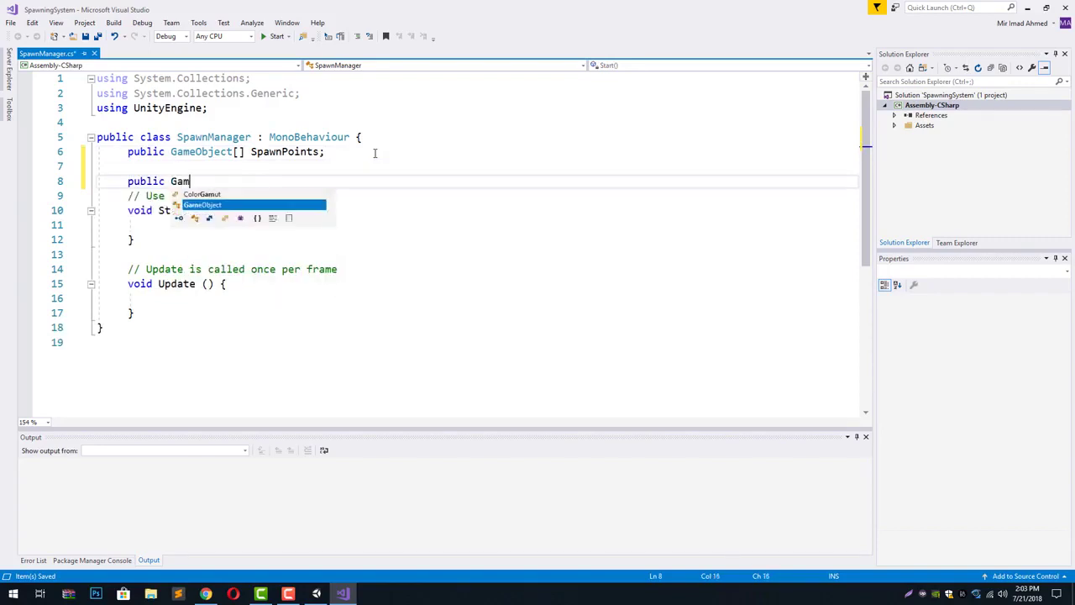
pyautogui.press('Tab')
pyautogui.write('Player;')
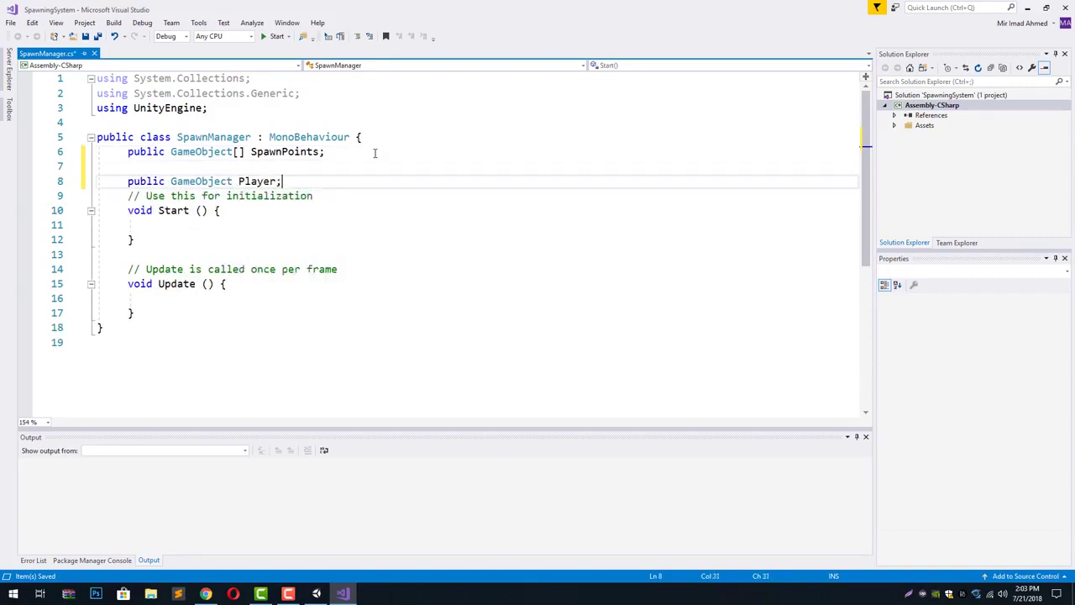
pyautogui.press('Return')
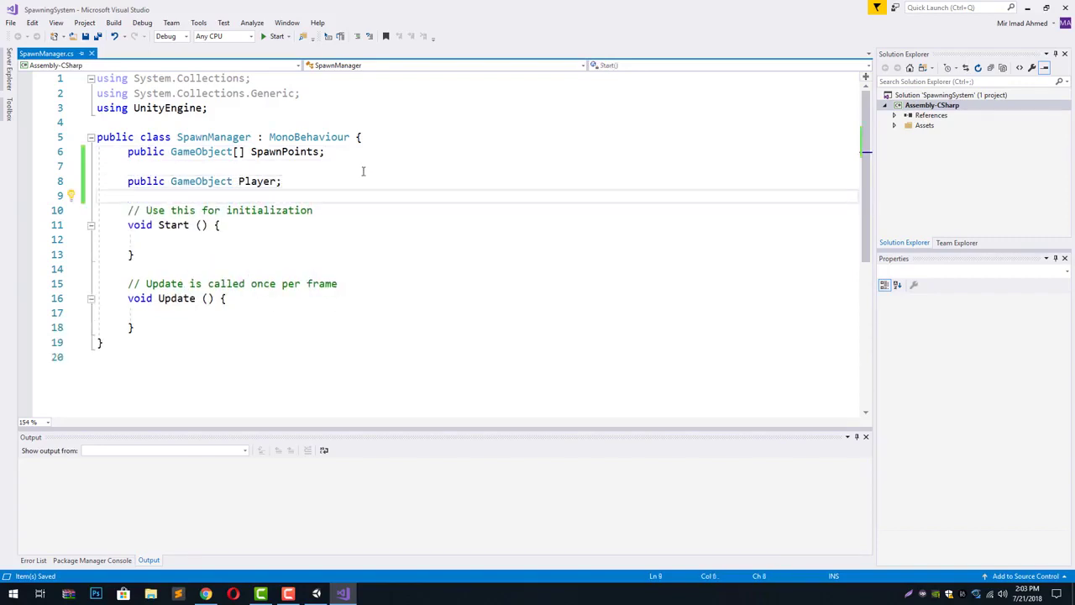
# - Assign the Capsule prefab to SpawnManager's new Player field in Unity
pyautogui.click(316, 594)
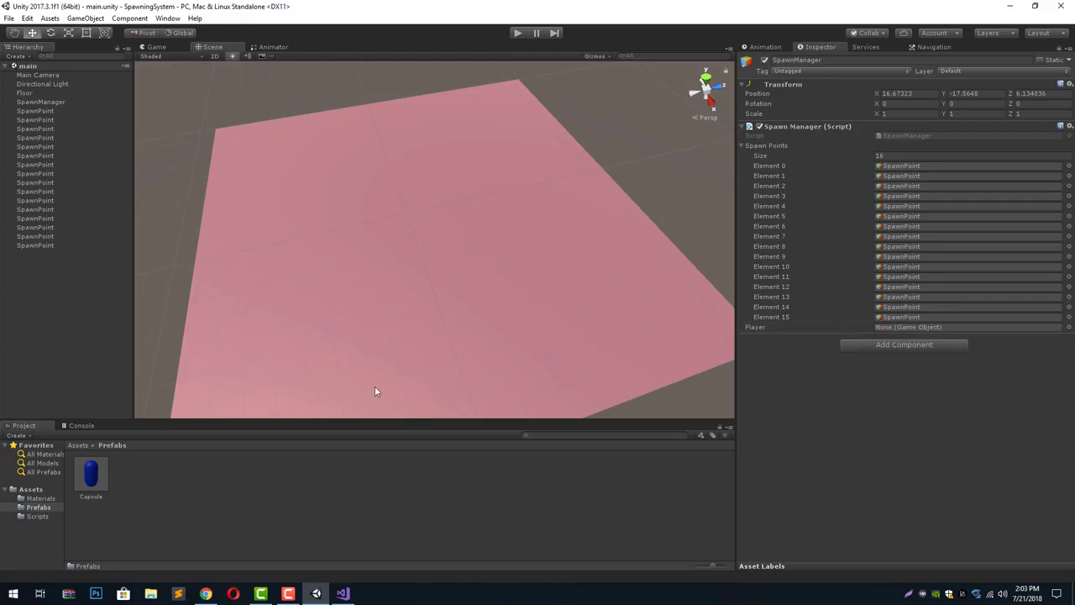
pyautogui.moveTo(104, 477); pyautogui.dragTo(877, 331)
pyautogui.click(343, 593)
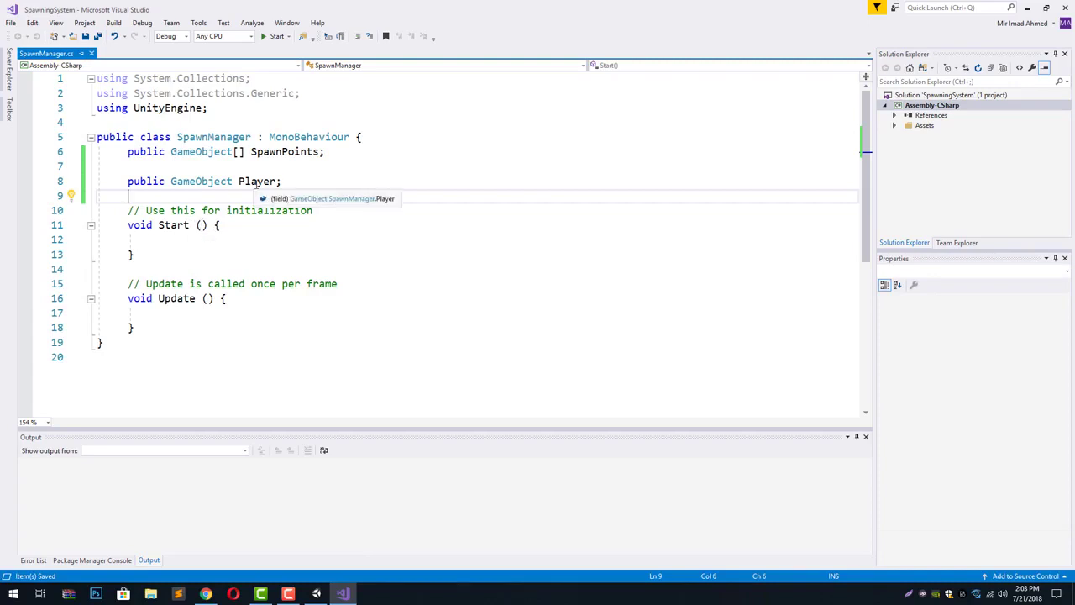
# - Add an empty public void CreatePlayer() method after Update, with braces on separate lines
pyautogui.click(191, 327)
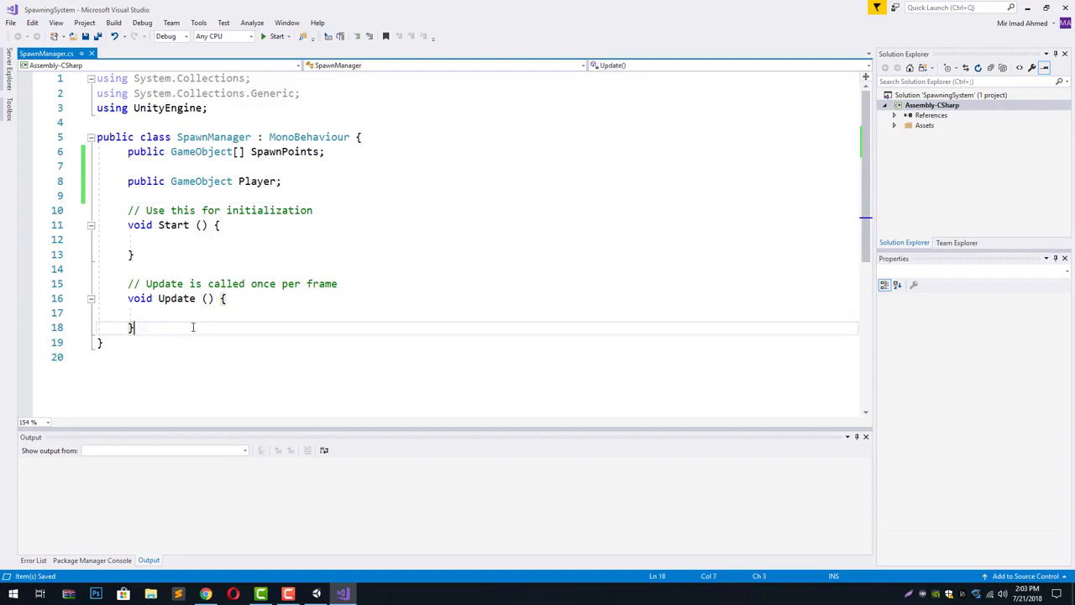
pyautogui.press('Return')
pyautogui.press('Return')
pyautogui.write('pub')
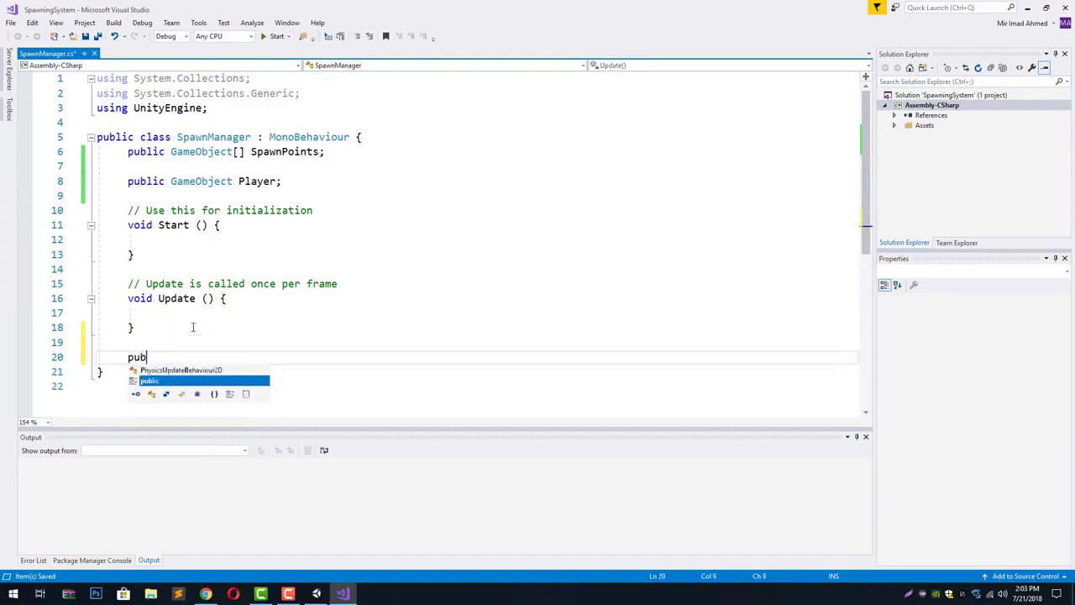
pyautogui.write('lic void')
pyautogui.press('BackSpace')
pyautogui.press('BackSpace')
pyautogui.press('BackSpace')
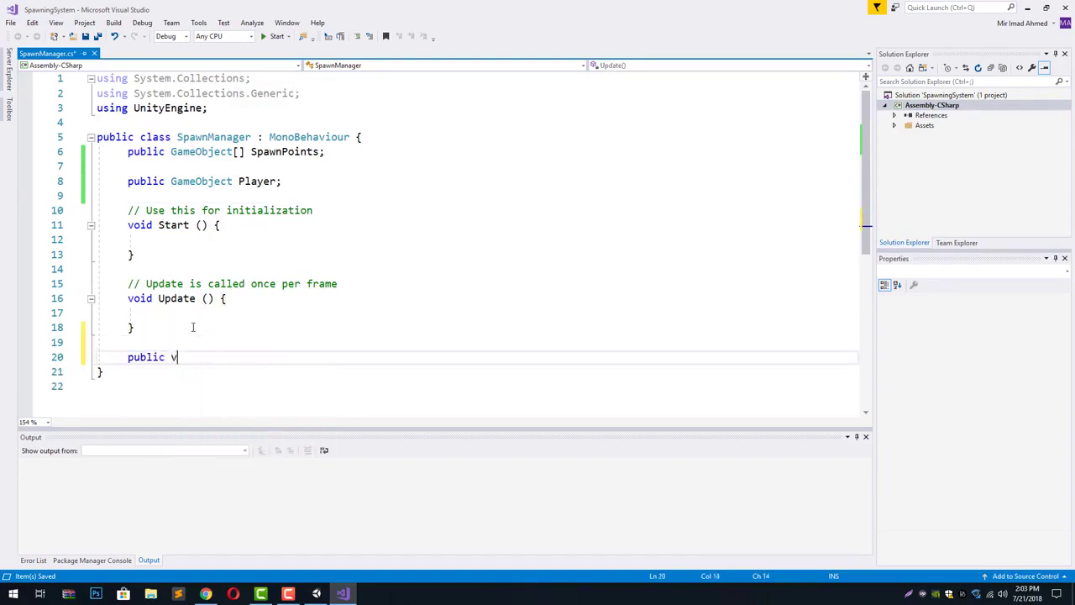
pyautogui.write('oid CreatePlayer() {')
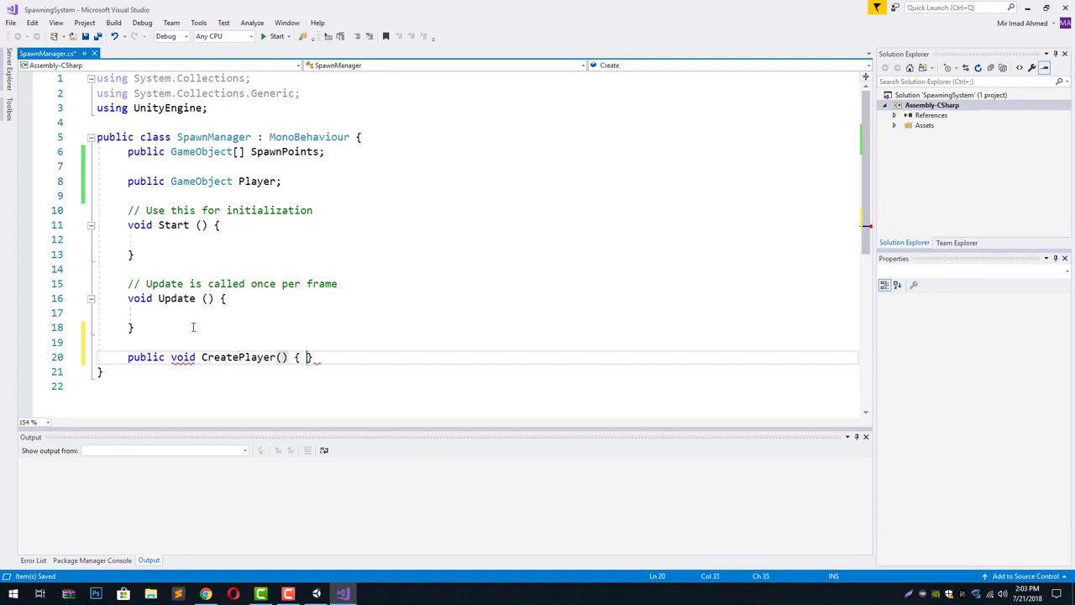
pyautogui.press('Return')
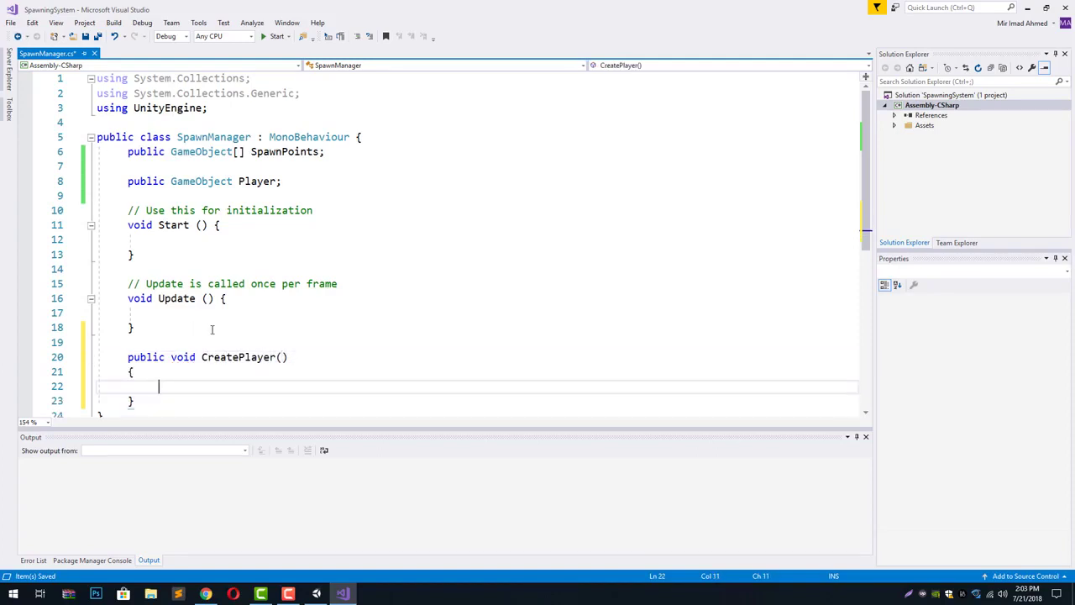
pyautogui.scroll(-1, 202, 330)
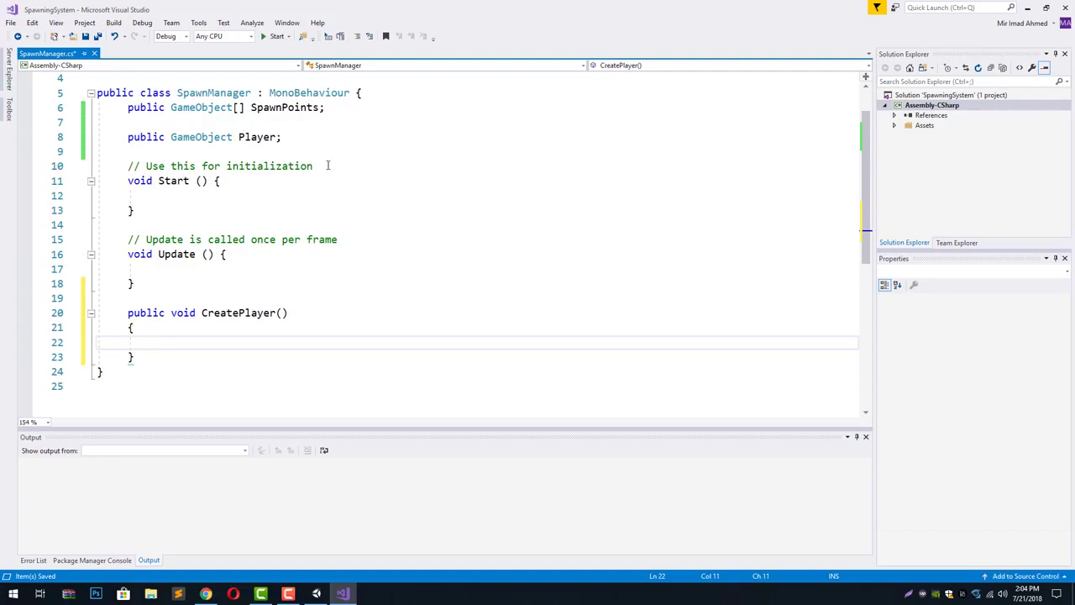
# - Begin Instantiate(Player, SpawnPoints[0]...position) inside CreatePlayer using IntelliSense completions
pyautogui.write('Instantiate(')
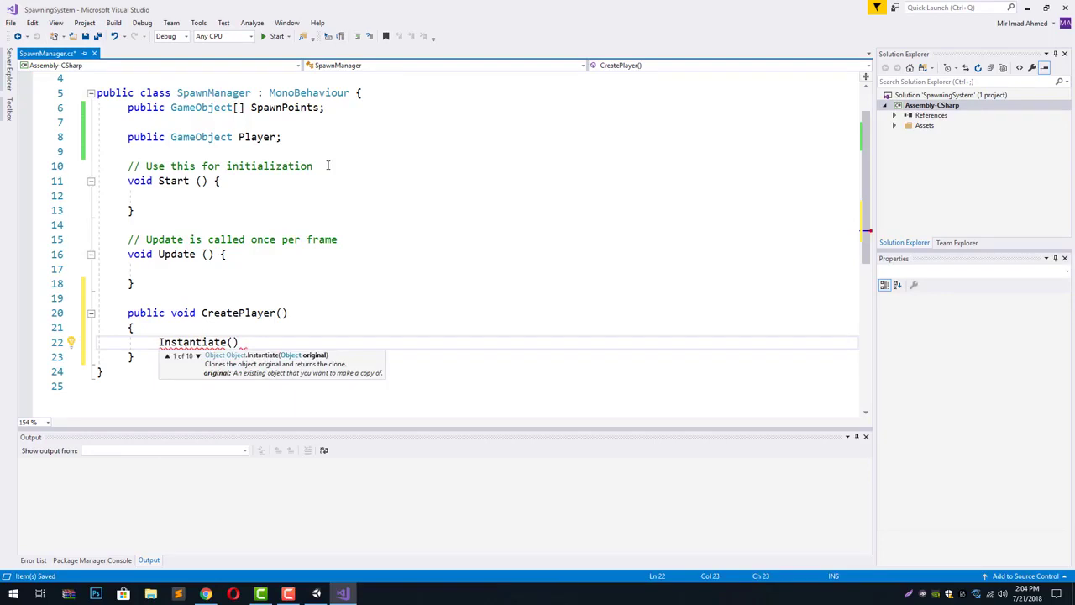
pyautogui.write('Player')
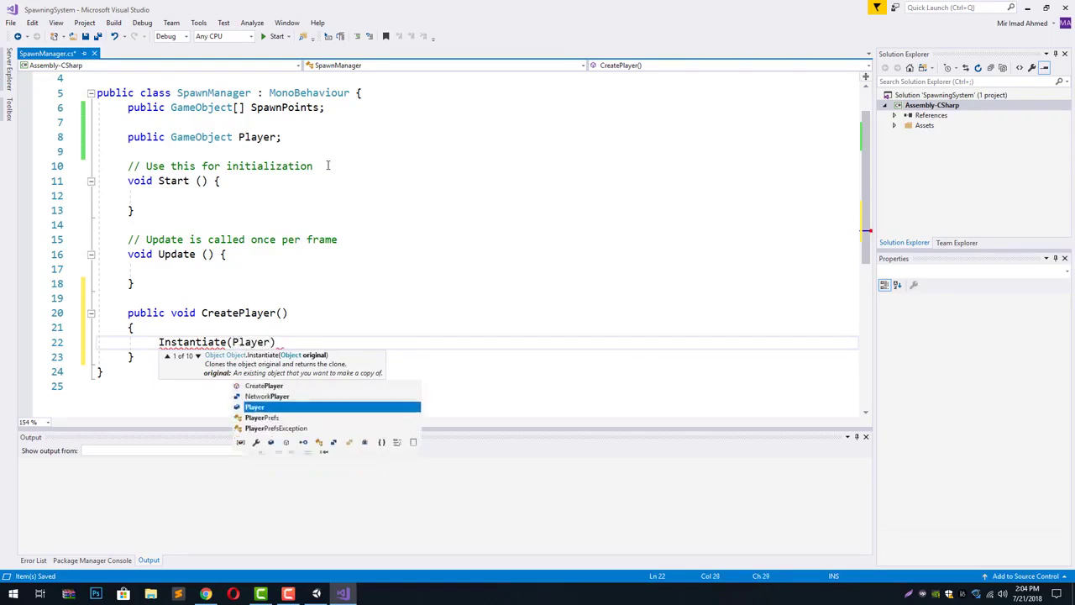
pyautogui.press('Escape')
pyautogui.write(',')
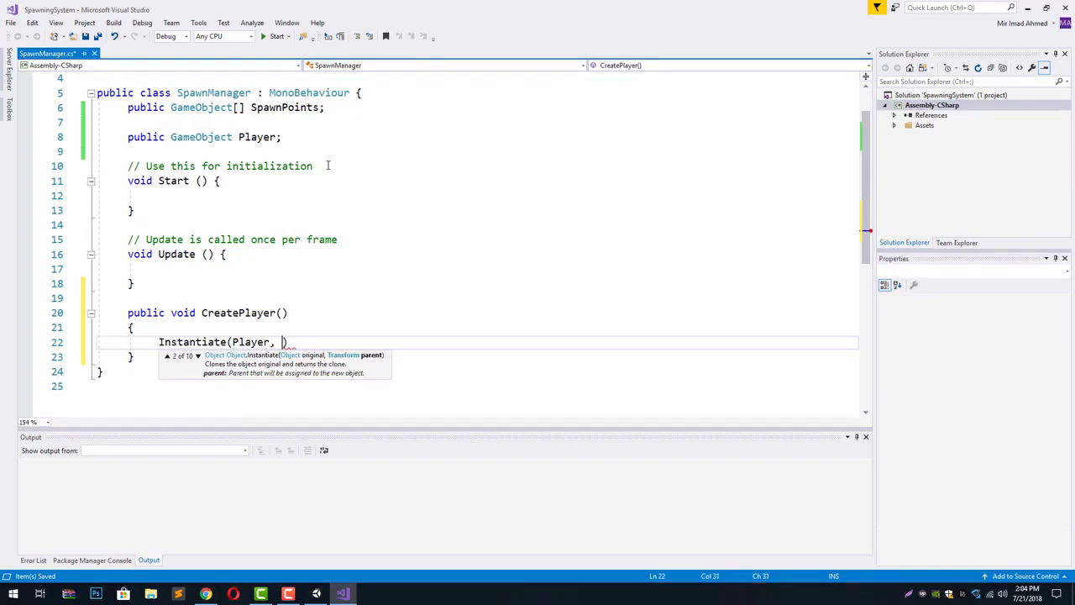
pyautogui.press('Down')
pyautogui.press('Down')
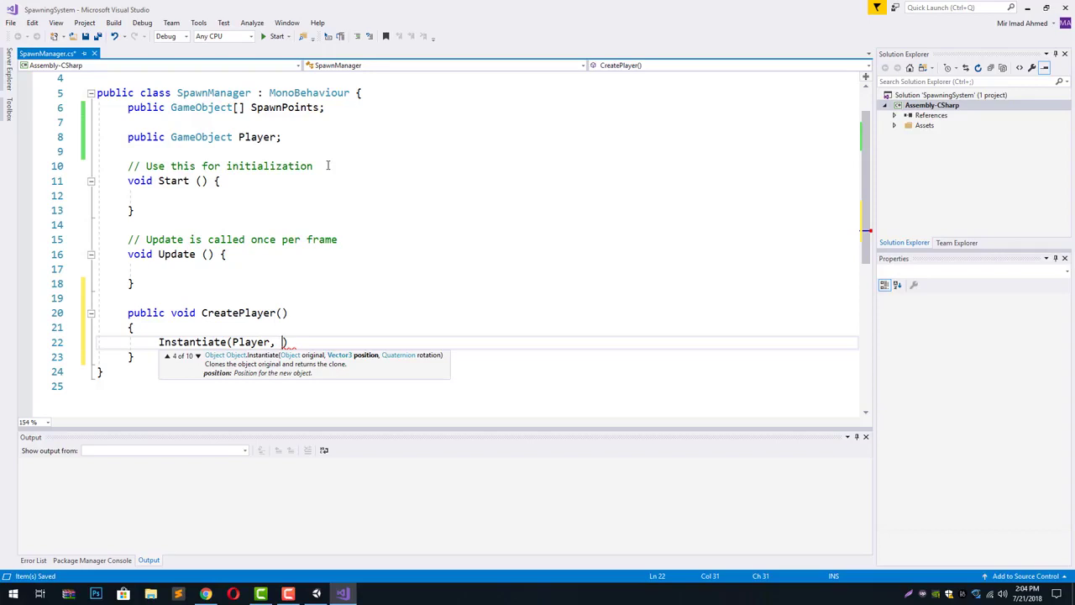
pyautogui.write('SpawnPo')
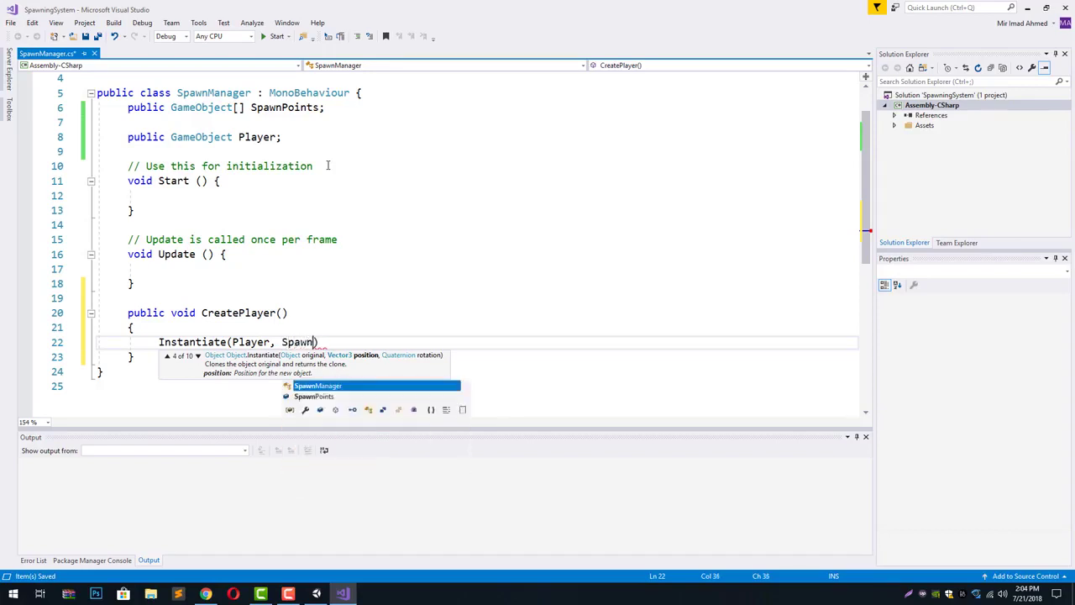
pyautogui.press('Tab')
pyautogui.write('[0]')
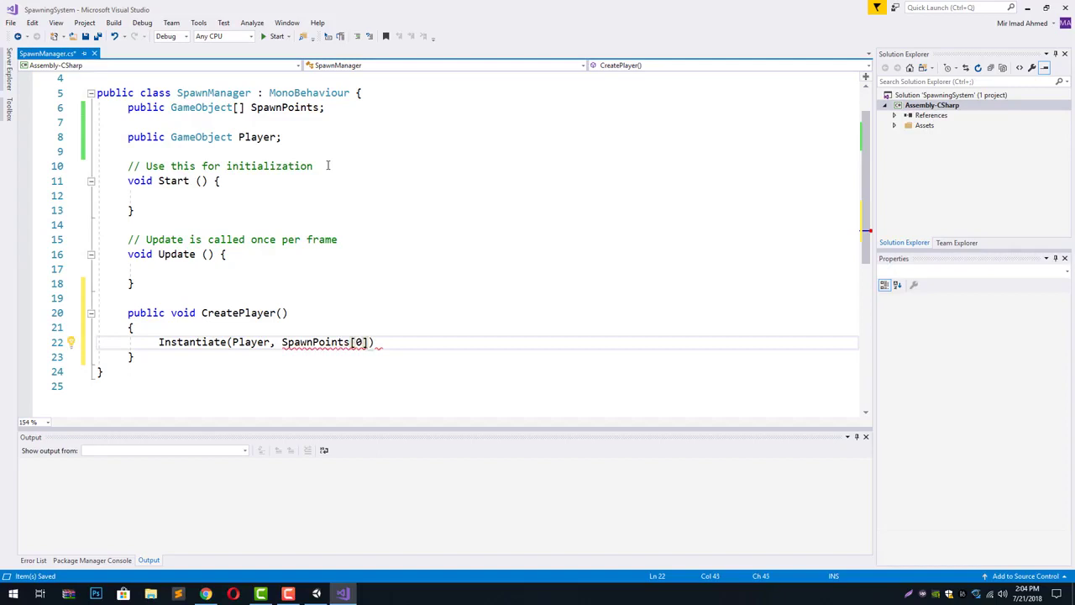
pyautogui.write('.')
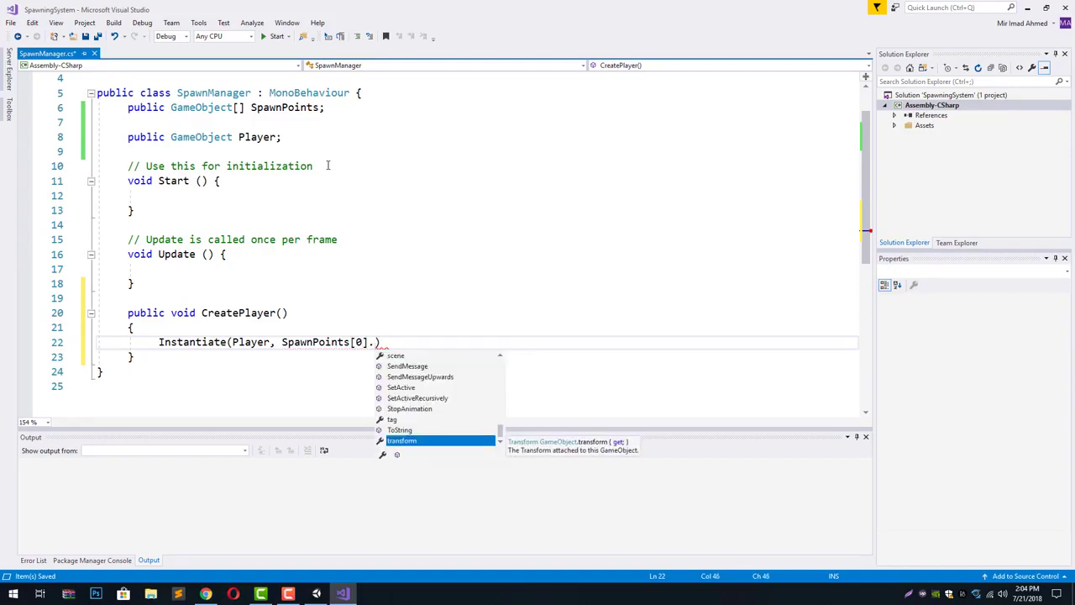
pyautogui.press('Tab')
pyautogui.write('.po')
pyautogui.press('Tab')
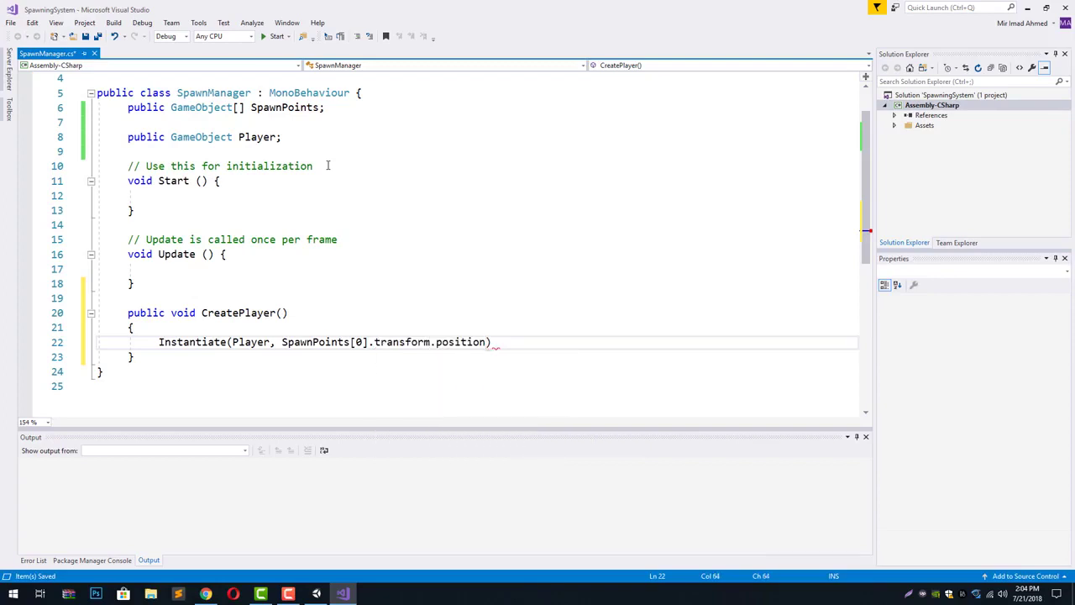
pyautogui.press('Left')
pyautogui.press('Left')
pyautogui.press('Left')
pyautogui.press('Left')
pyautogui.press('Left')
pyautogui.press('Left')
pyautogui.press('Left')
pyautogui.press('Left')
pyautogui.press('Left')
pyautogui.press('Left')
pyautogui.press('Left')
pyautogui.press('Left')
pyautogui.press('Left')
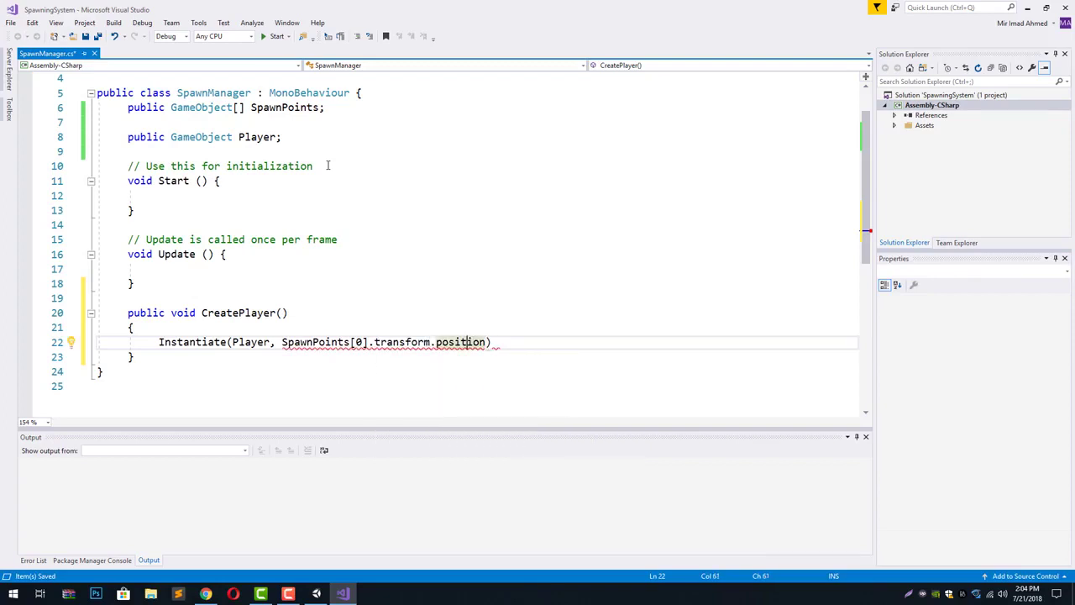
pyautogui.press('Left')
pyautogui.press('Left')
pyautogui.press('Left')
pyautogui.press('BackSpace')
pyautogui.press('BackSpace')
pyautogui.press('BackSpace')
pyautogui.press('BackSpace')
pyautogui.press('BackSpace')
pyautogui.press('BackSpace')
pyautogui.press('BackSpace')
pyautogui.press('BackSpace')
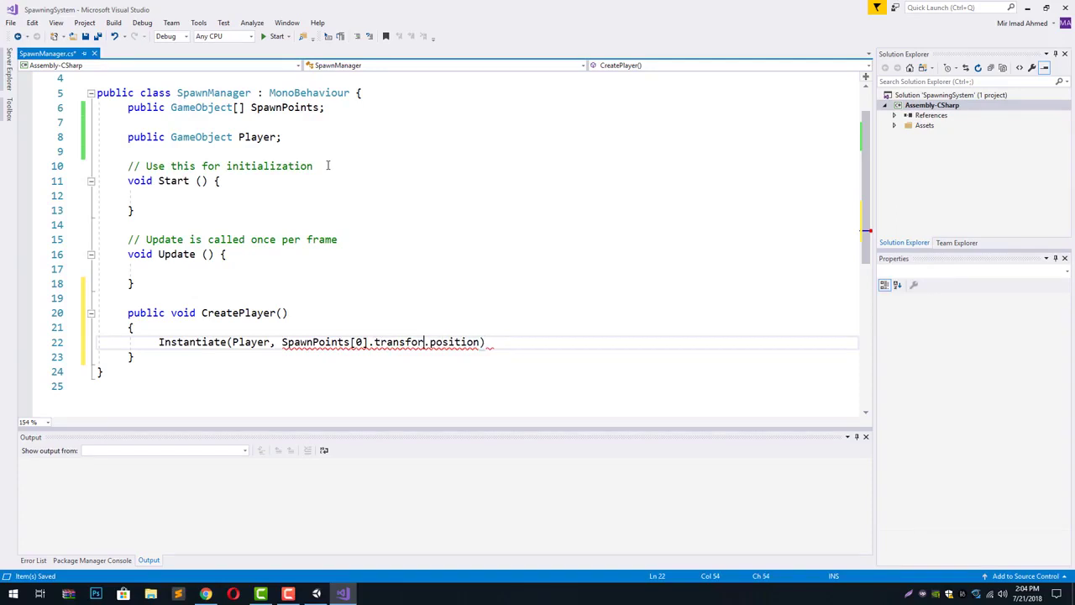
pyautogui.press('BackSpace')
pyautogui.press('BackSpace')
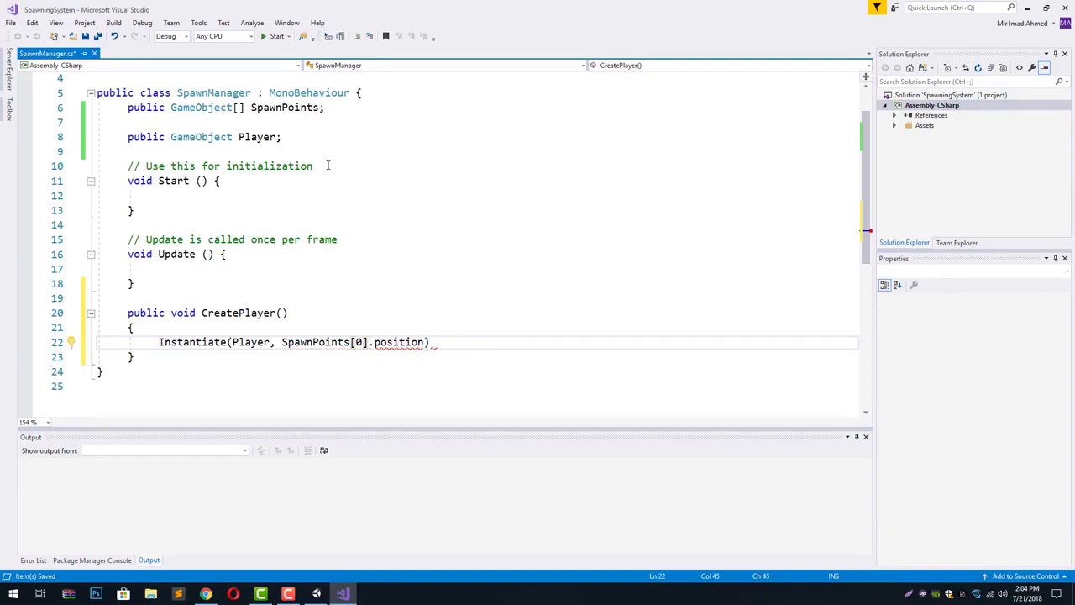
pyautogui.press('Right')
pyautogui.press('Right')
pyautogui.press('Right')
pyautogui.press('Right')
pyautogui.press('Right')
pyautogui.press('Right')
pyautogui.press('Right')
pyautogui.press('Right')
pyautogui.press('Right')
# - Finish the call with Quaternion.identity and a semicolon, restoring .transform before position
pyautogui.write(',')
pyautogui.press('Down')
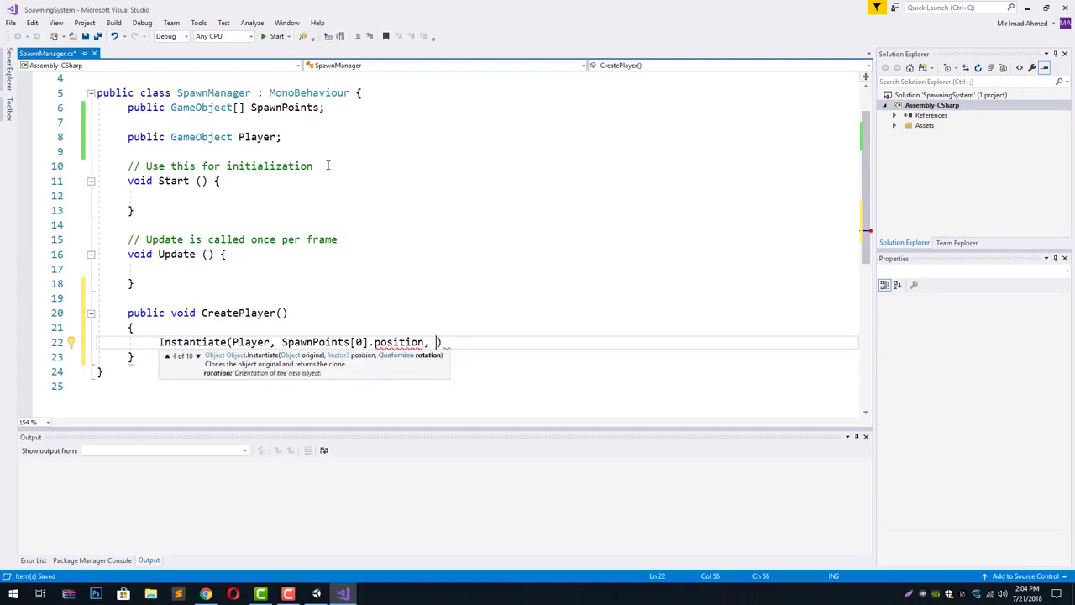
pyautogui.write('Quaternion.')
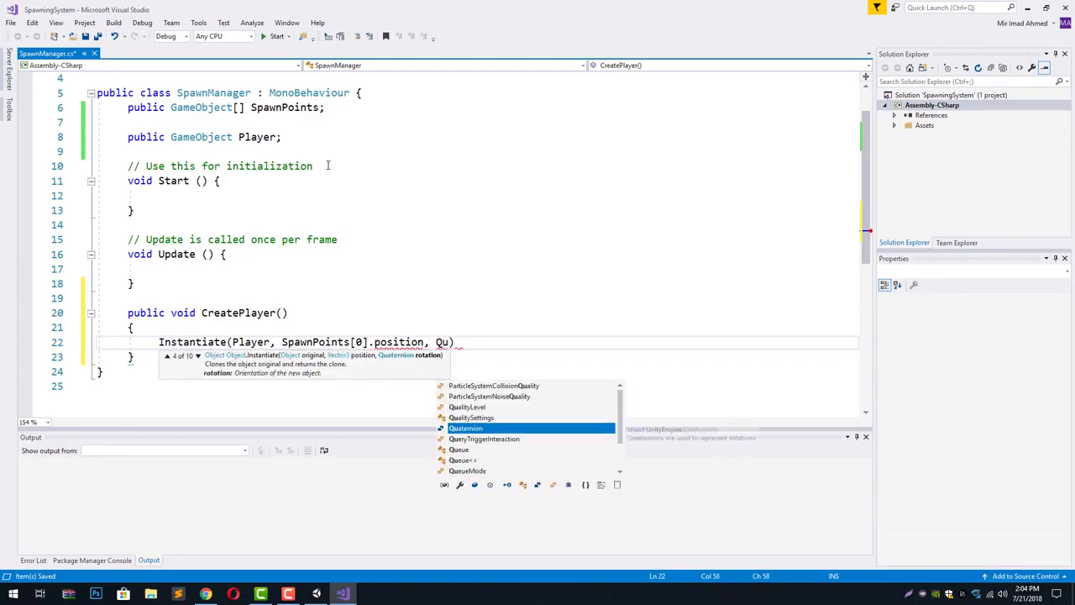
pyautogui.write('identity)')
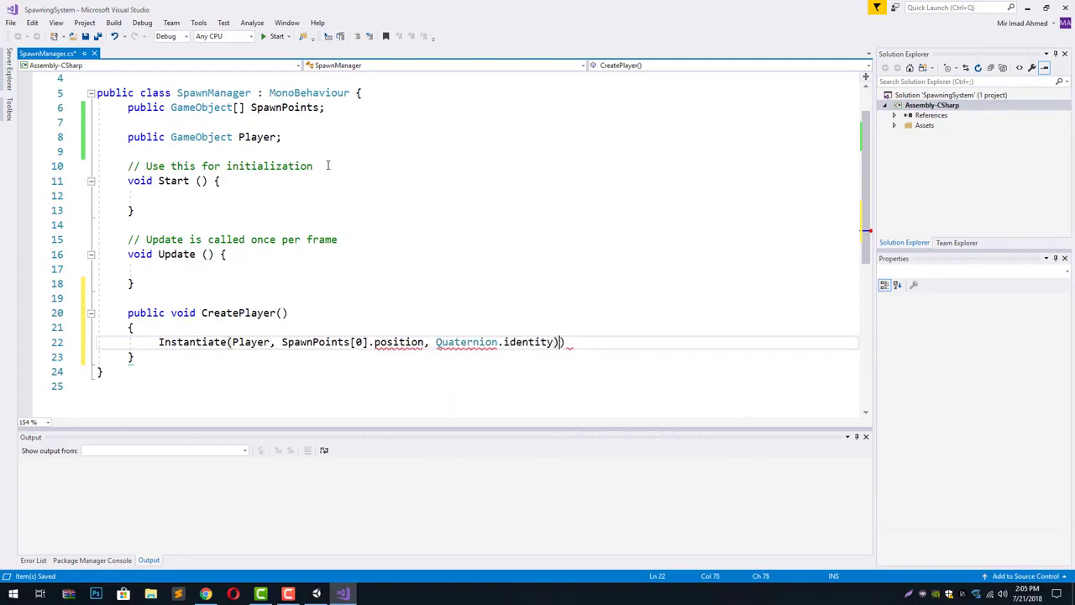
pyautogui.press('Delete')
pyautogui.write(';')
pyautogui.press('Left')
pyautogui.press('Left')
pyautogui.press('Left')
pyautogui.press('Left')
pyautogui.press('Left')
pyautogui.press('Left')
pyautogui.press('Left')
pyautogui.press('Left')
pyautogui.press('Left')
pyautogui.press('Left')
pyautogui.press('Left')
pyautogui.press('Left')
pyautogui.press('Left')
pyautogui.press('Left')
pyautogui.press('Left')
pyautogui.press('Left')
pyautogui.press('Left')
pyautogui.press('Left')
pyautogui.press('Left')
pyautogui.press('Left')
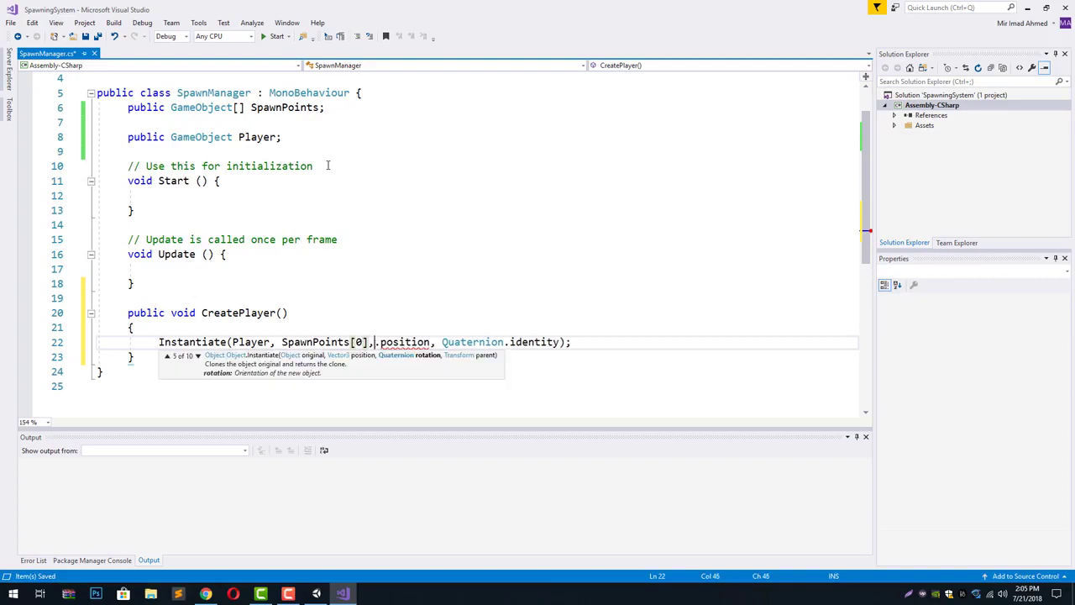
pyautogui.write('.tr')
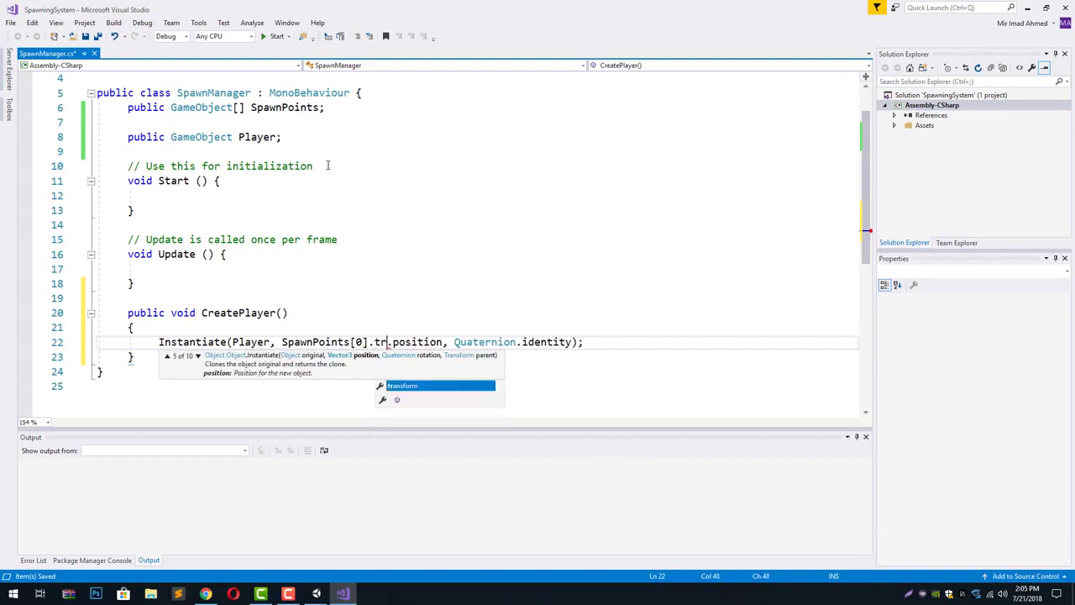
pyautogui.press('Tab')
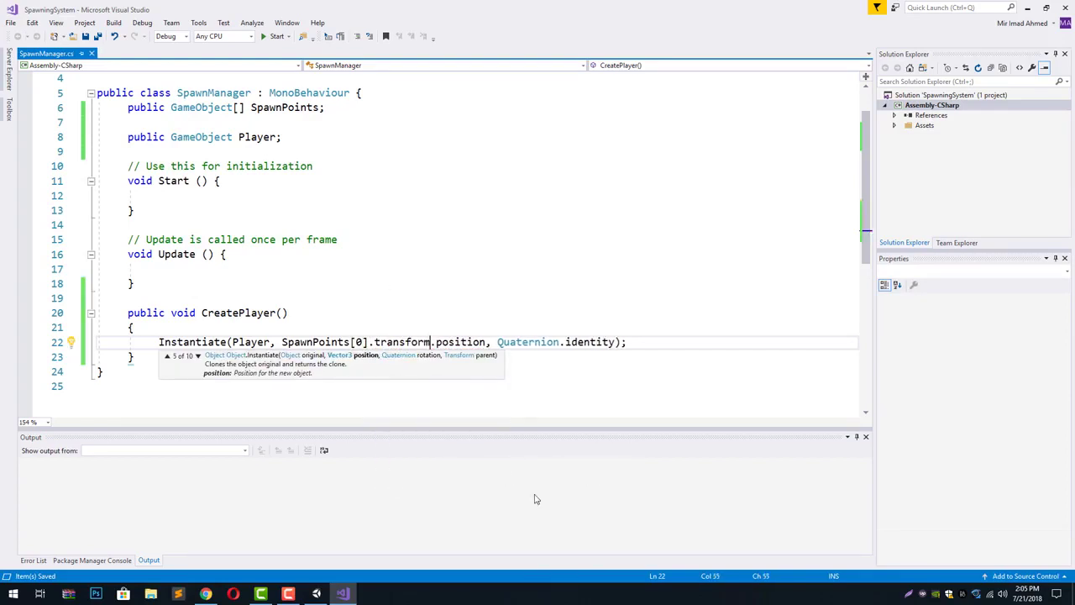
# - Highlight transform, position, Quaternion and identity in the Instantiate call to explain each argument
pyautogui.click(352, 285)
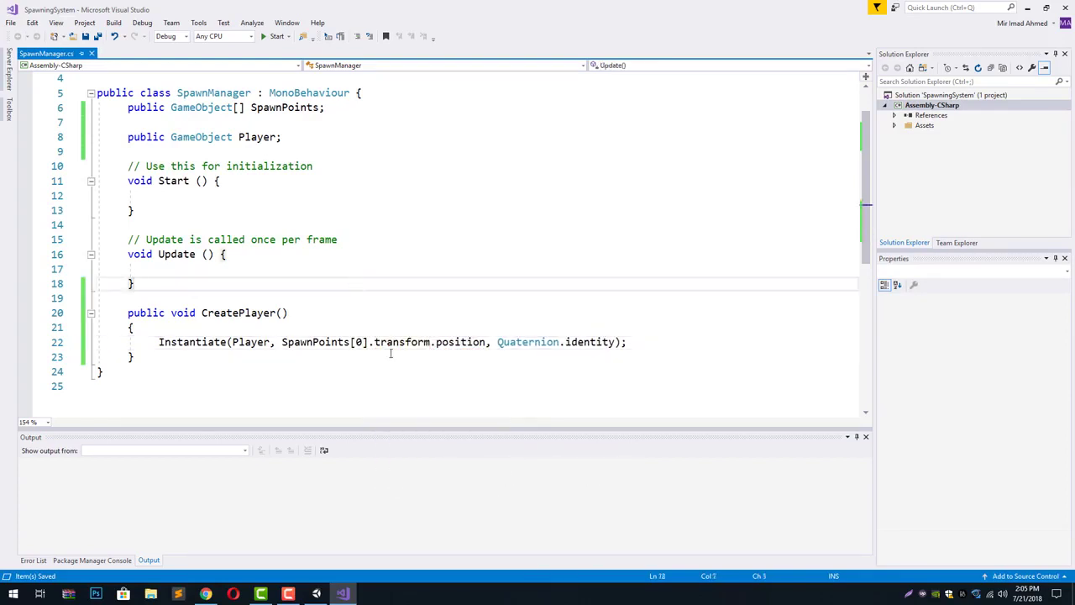
pyautogui.click(348, 342)
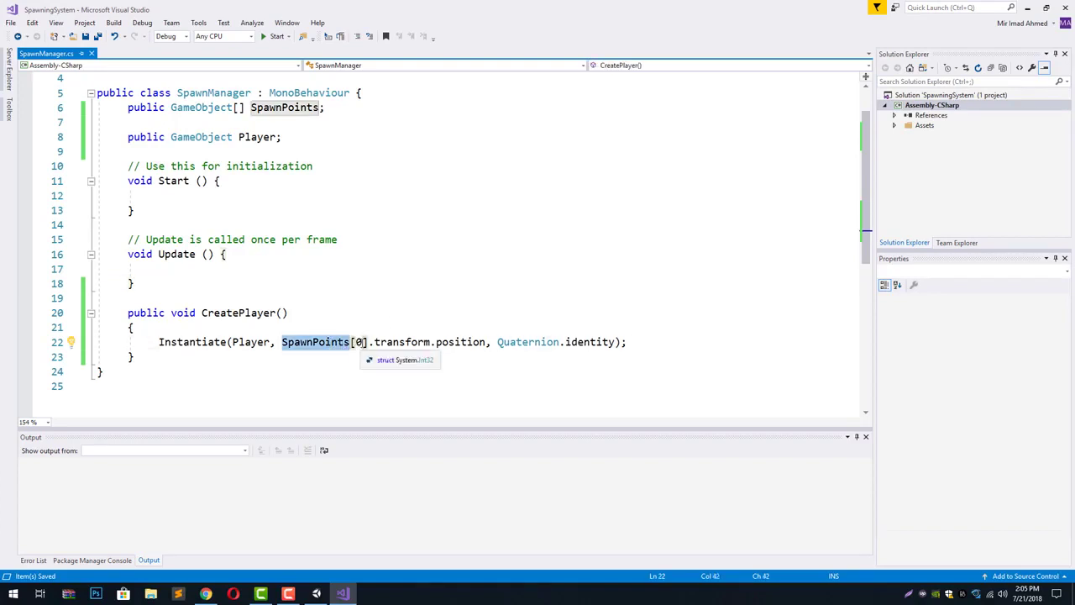
pyautogui.press('Right')
pyautogui.press('Right')
pyautogui.press('Right')
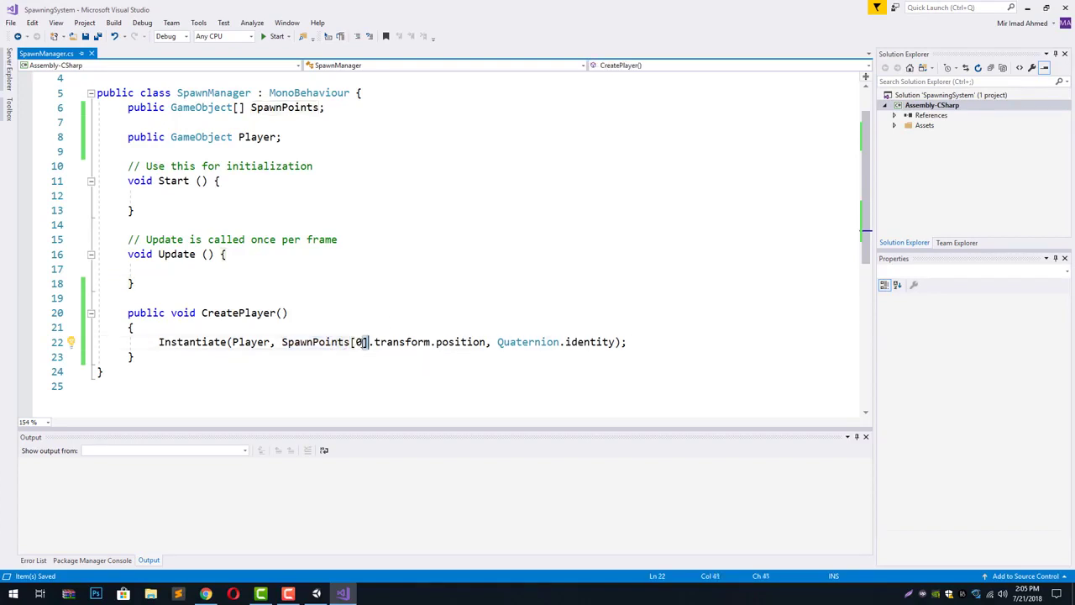
pyautogui.doubleClick(388, 342)
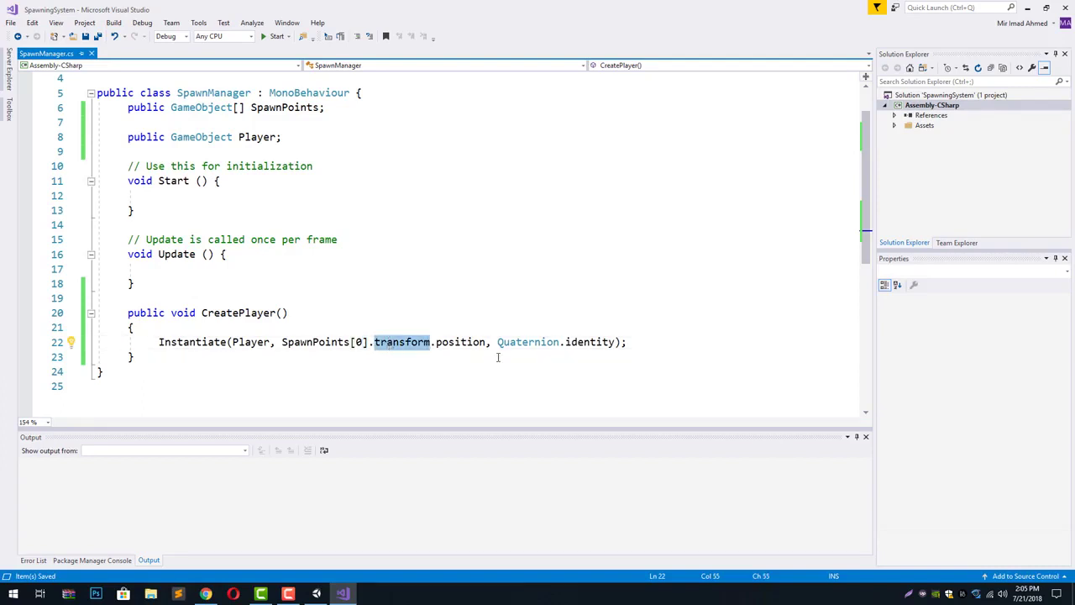
pyautogui.doubleClick(456, 342)
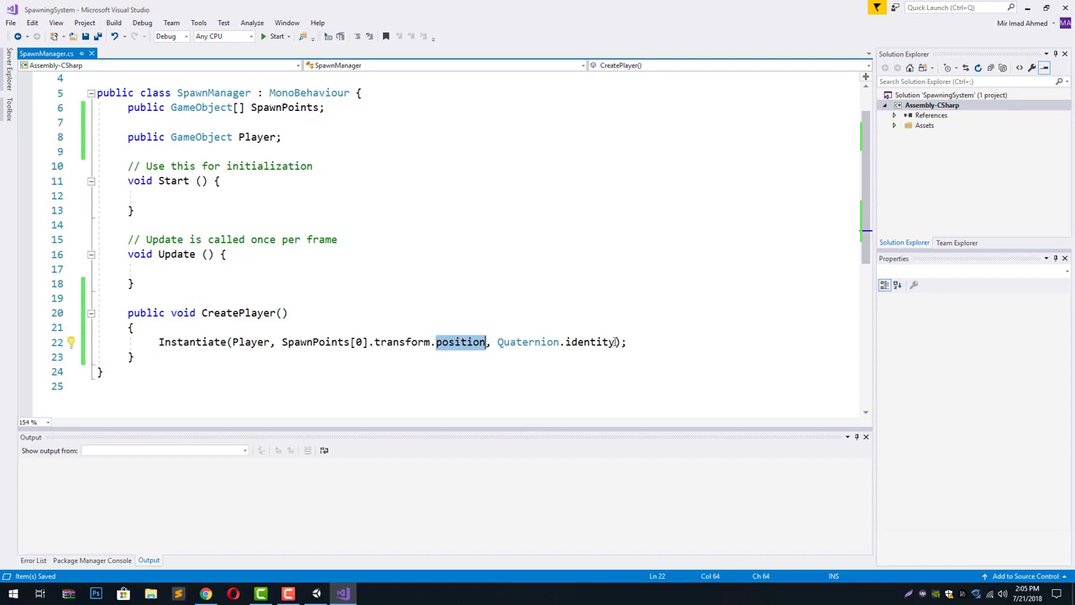
pyautogui.doubleClick(522, 342)
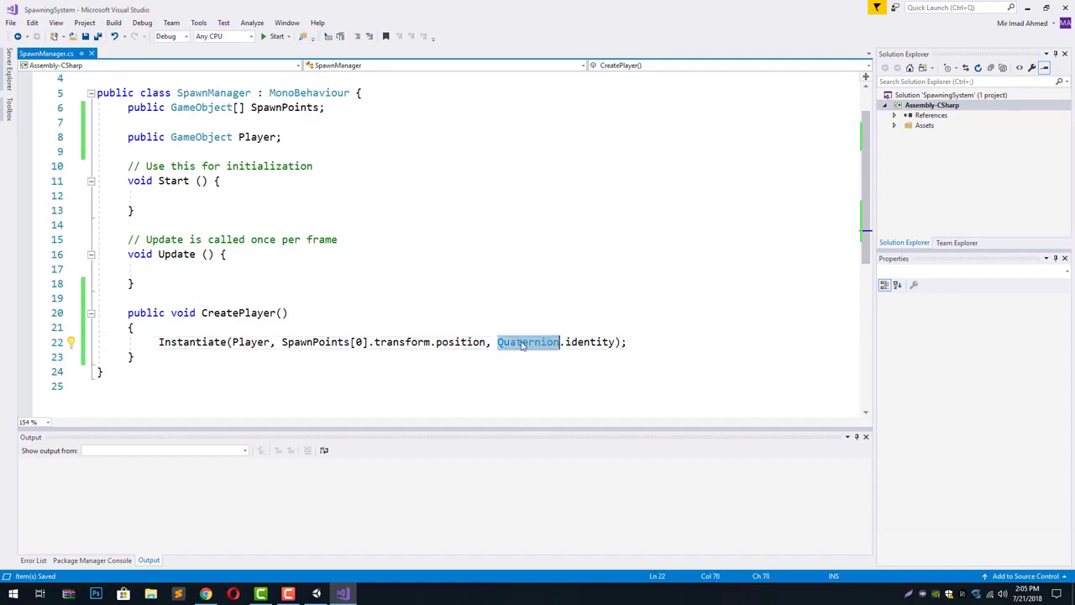
pyautogui.doubleClick(589, 342)
pyautogui.click(591, 342)
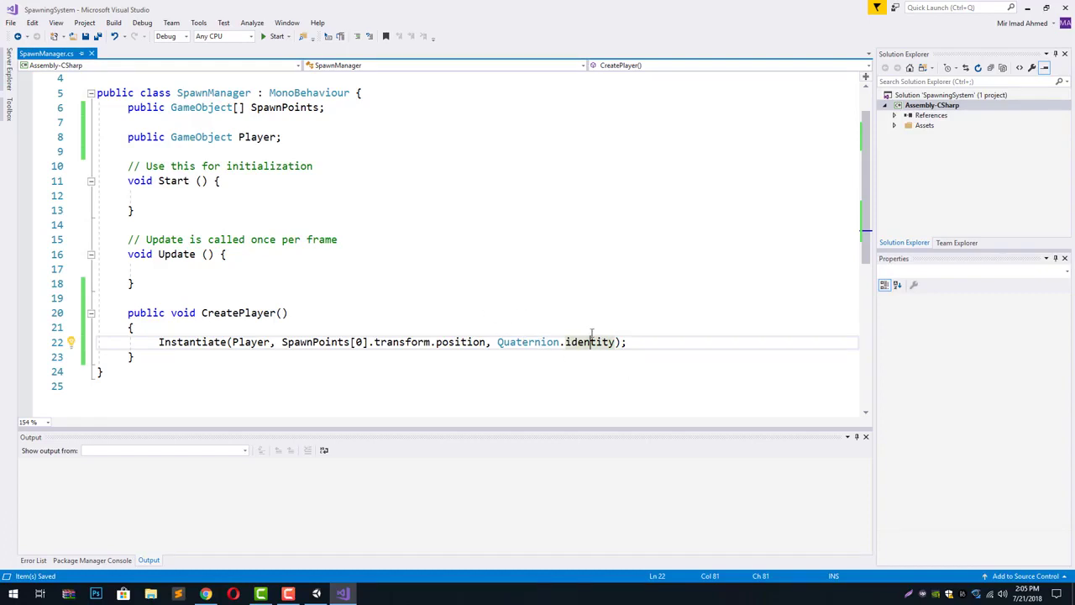
pyautogui.moveTo(588, 342)
# - Drop a Capsule prefab under the first SpawnPoint and set its X and Y position to 0
pyautogui.click(324, 594)
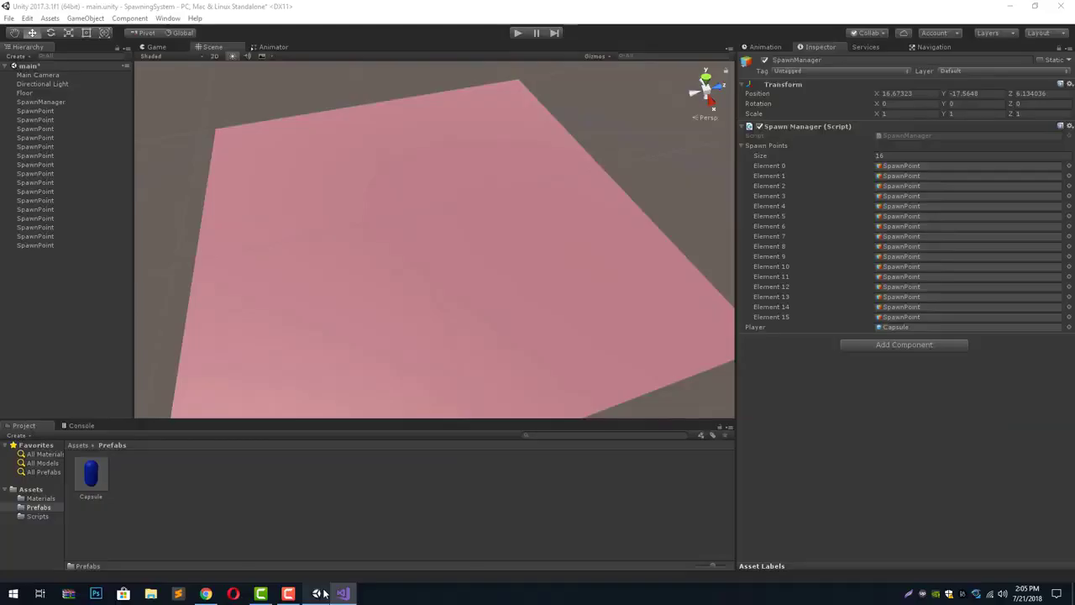
pyautogui.click(58, 109)
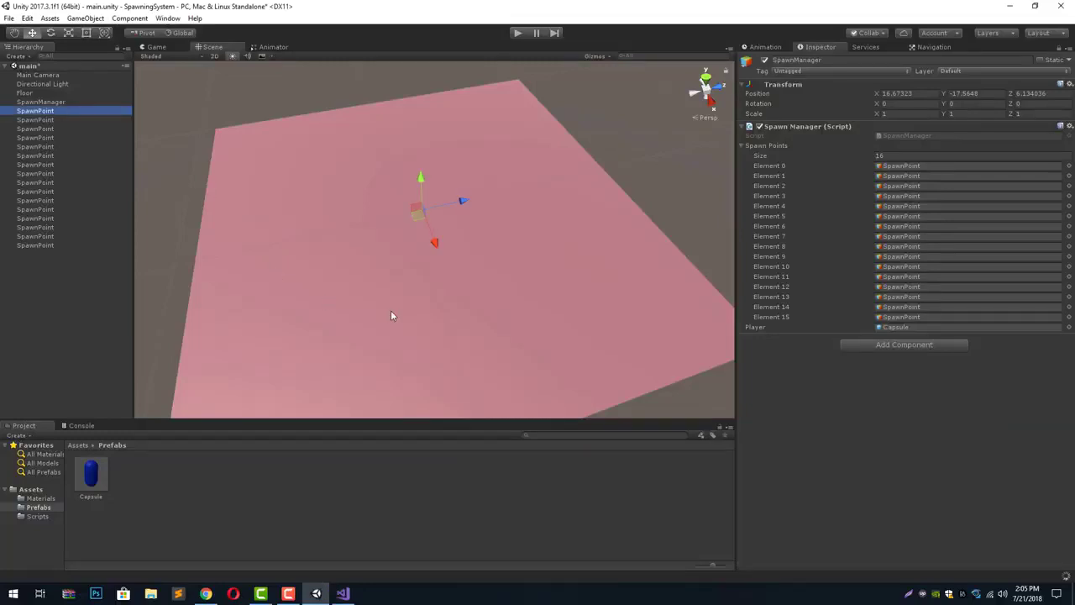
pyautogui.click(98, 475)
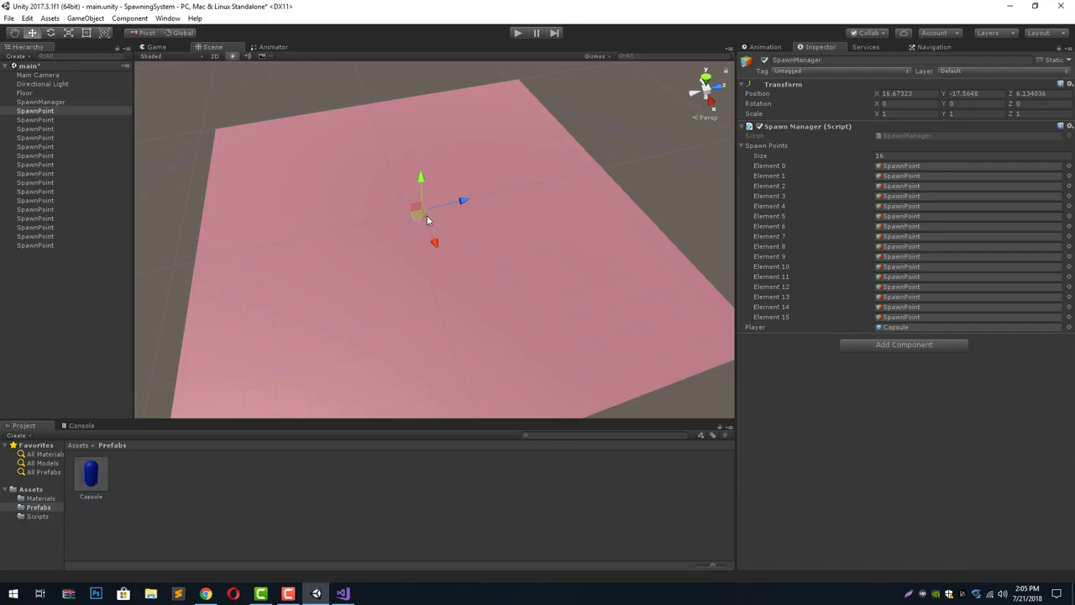
pyautogui.click(38, 111)
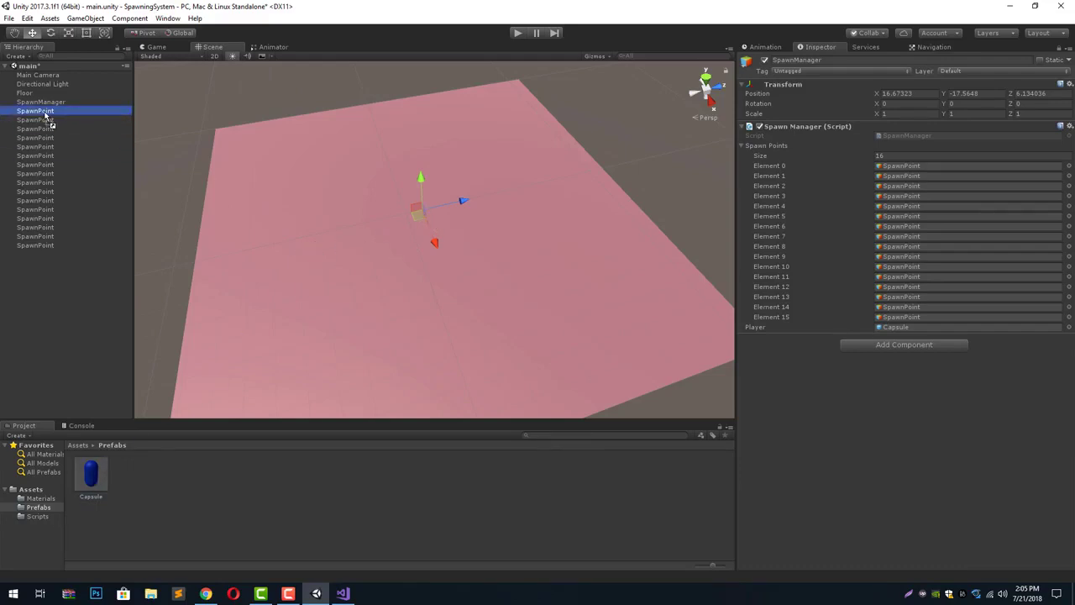
pyautogui.moveTo(46, 116); pyautogui.dragTo(45, 116)
pyautogui.click(909, 94)
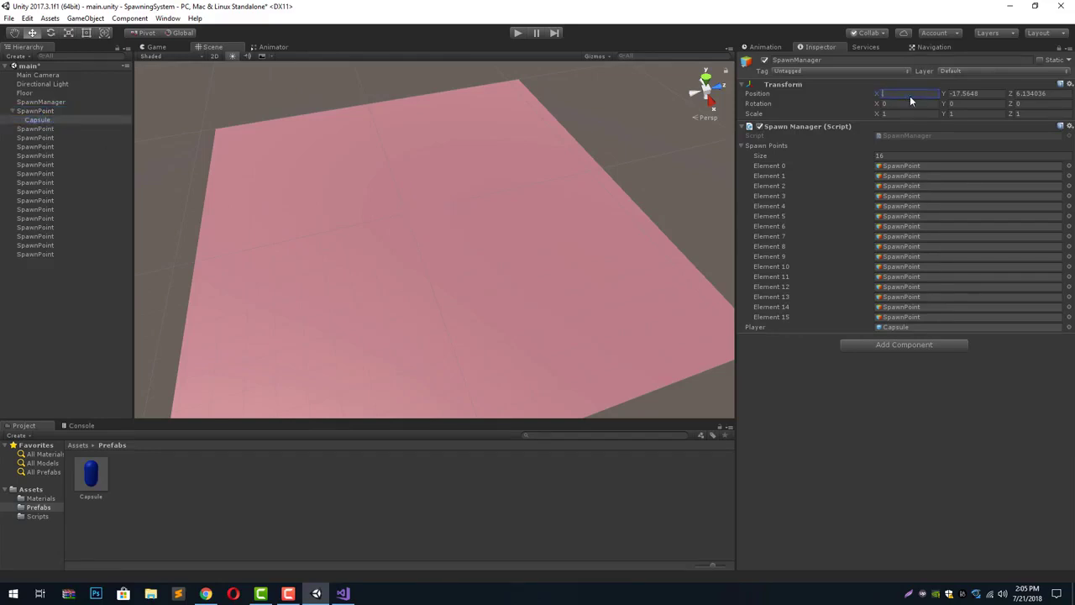
pyautogui.write('0')
pyautogui.press('Tab')
pyautogui.write('0')
pyautogui.press('Tab')
pyautogui.write('0')
# - Frame the Capsule in the Scene view and orbit around it
pyautogui.doubleClick(46, 120)
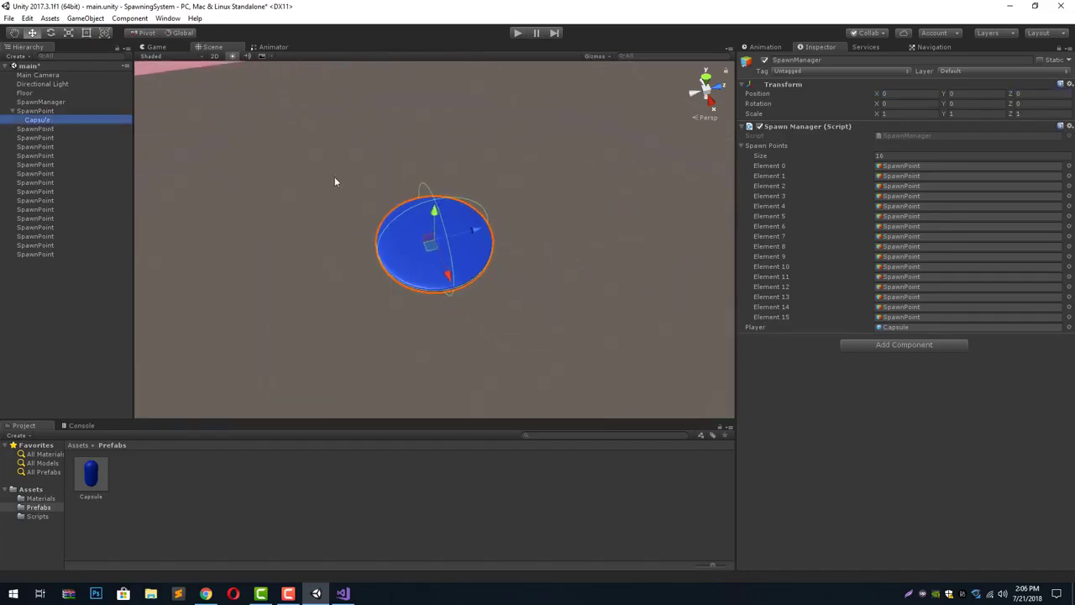
pyautogui.moveTo(499, 345); pyautogui.dragTo(479, 233, button='right')
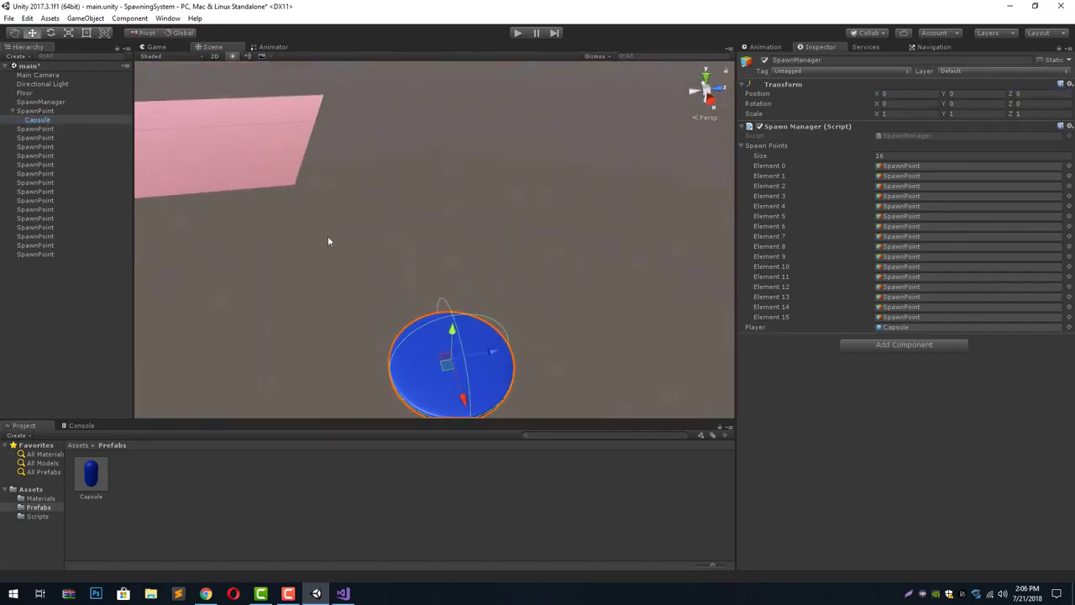
pyautogui.moveTo(406, 311); pyautogui.dragTo(484, 362, button='right')
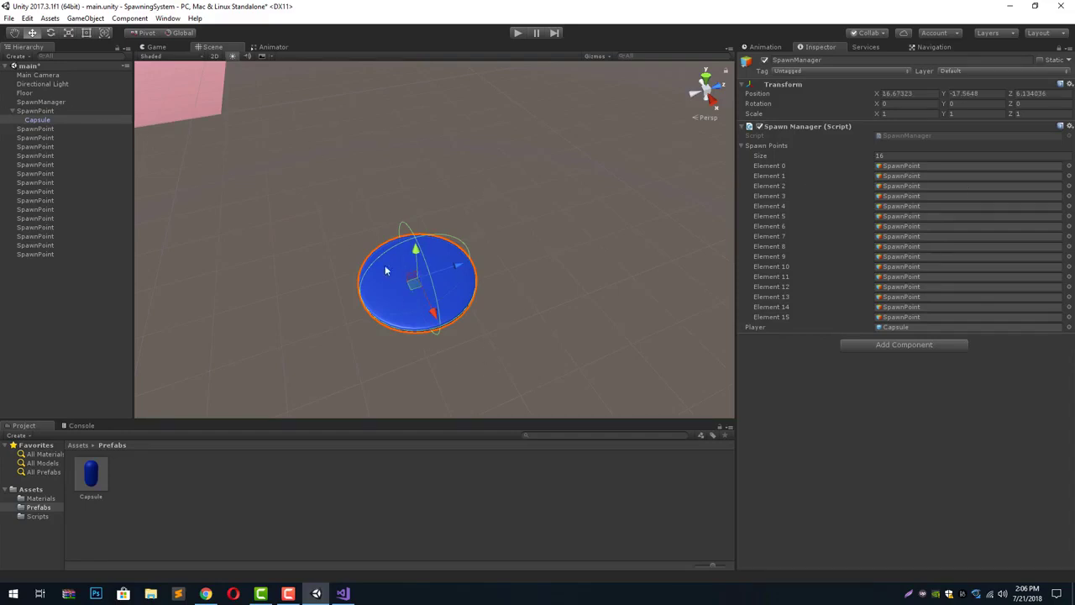
pyautogui.click(66, 111)
# - Frame the first SpawnPoint in the Scene view and inspect its transform values
pyautogui.click(46, 110)
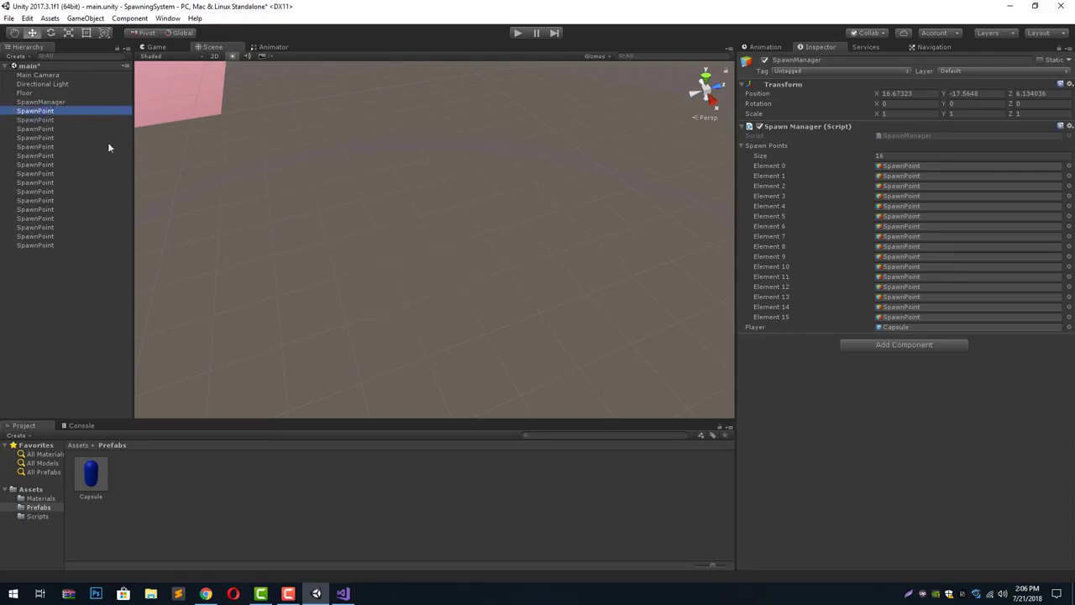
pyautogui.doubleClick(54, 111)
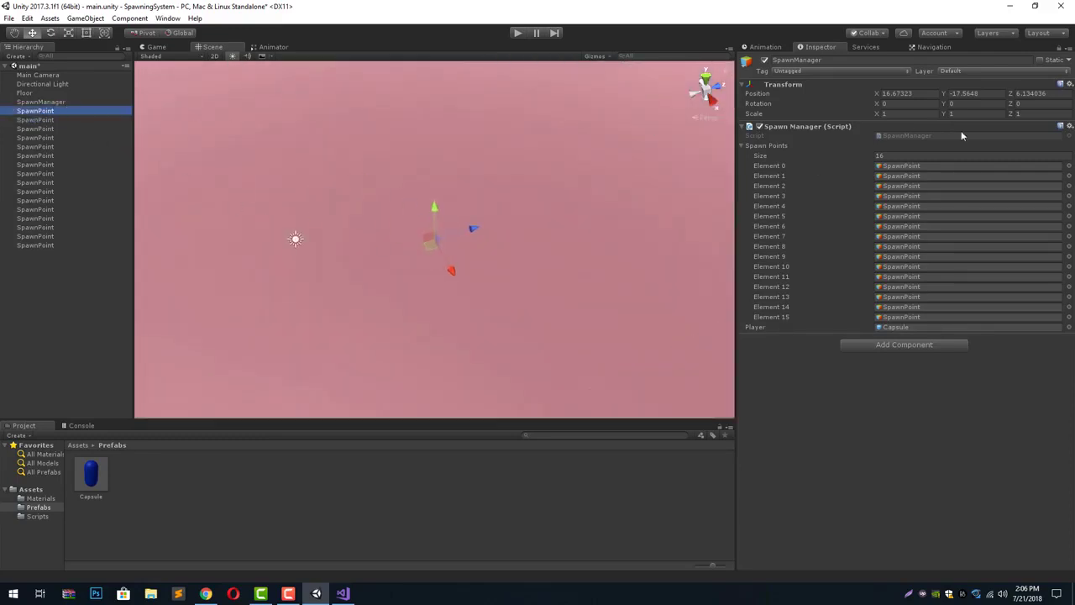
pyautogui.moveTo(422, 196)
pyautogui.keyDown('alt'); pyautogui.mouseDown()
pyautogui.moveTo(395, 210)
pyautogui.moveTo(422, 202)
pyautogui.mouseUp(); pyautogui.keyUp('alt')
pyautogui.scroll(-3, 421, 202)
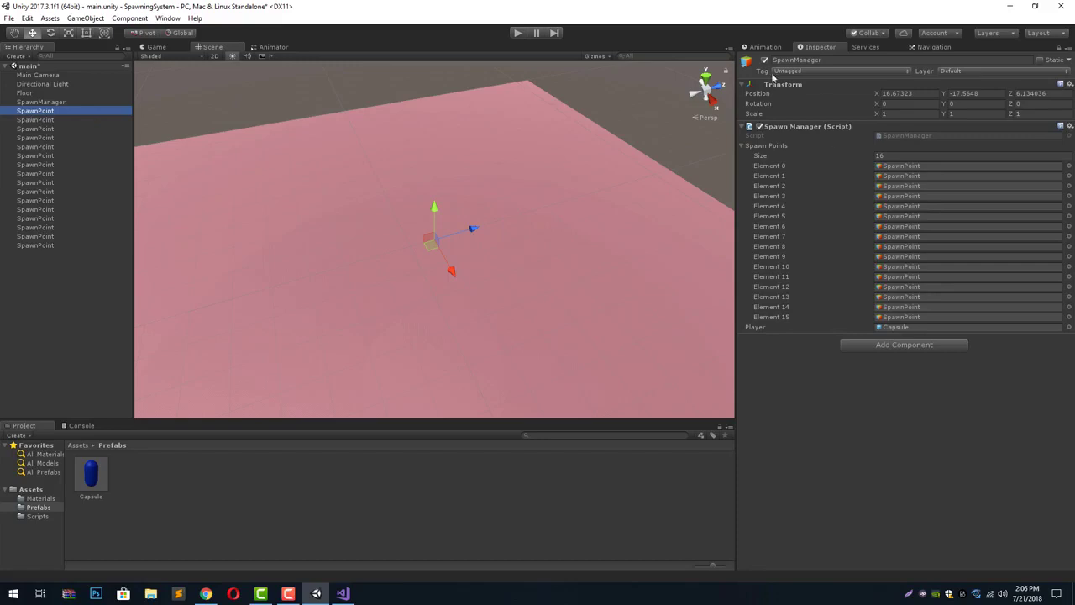
pyautogui.click(1060, 48)
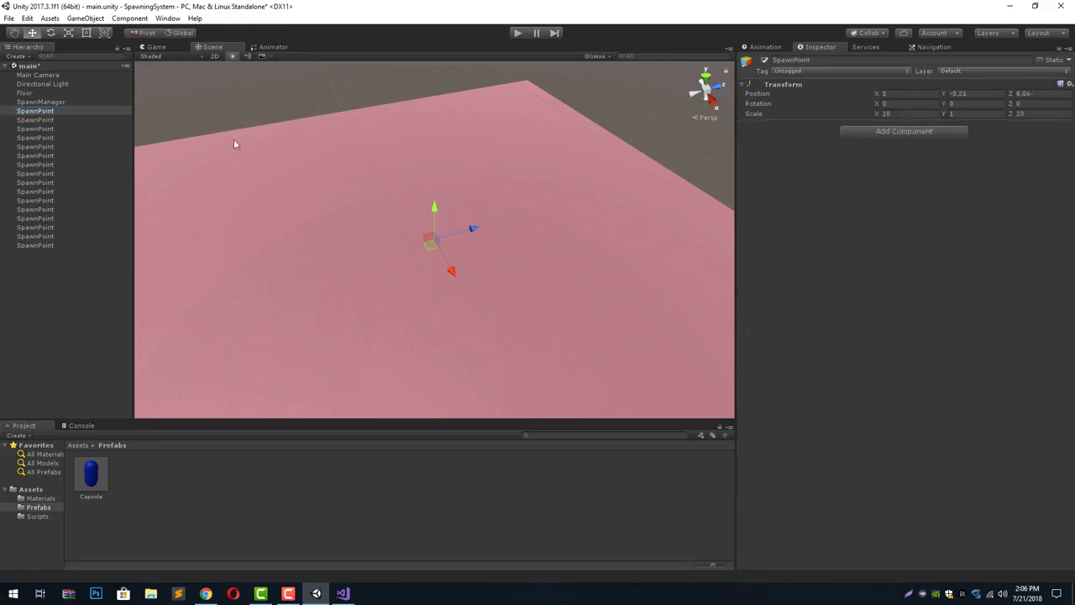
pyautogui.click(29, 111)
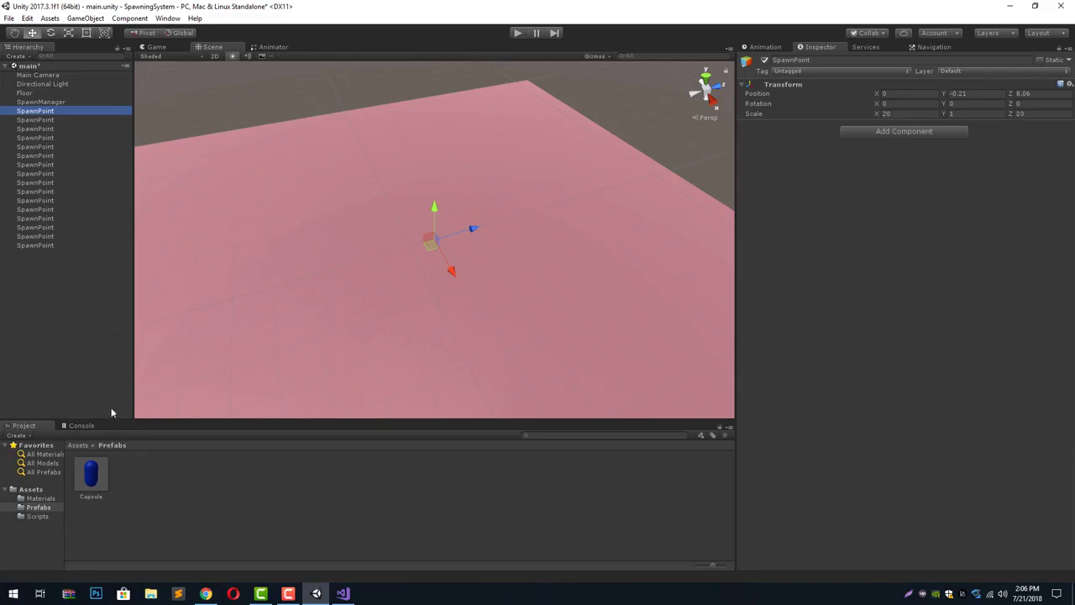
# - Drag a Capsule prefab instance into the scene and set its position to 0, 1, 6
pyautogui.moveTo(88, 478); pyautogui.dragTo(62, 325)
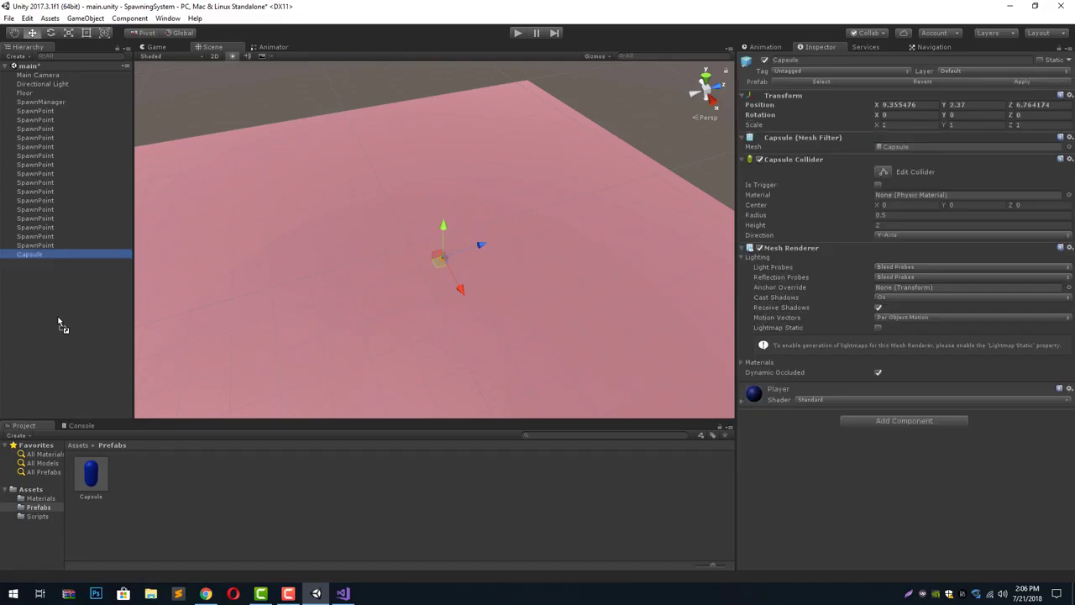
pyautogui.click(36, 111)
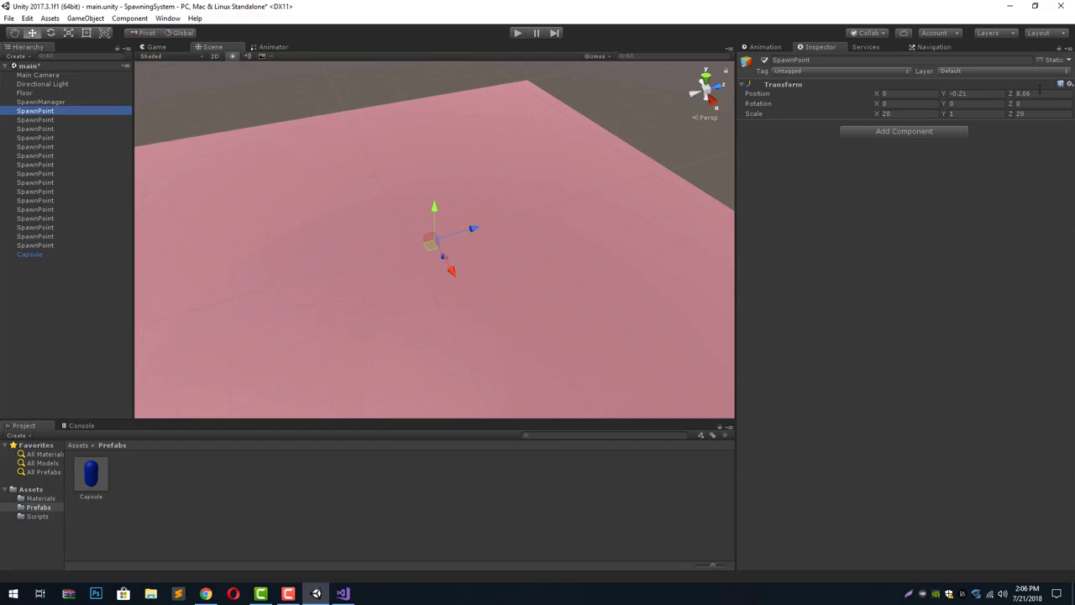
pyautogui.click(28, 254)
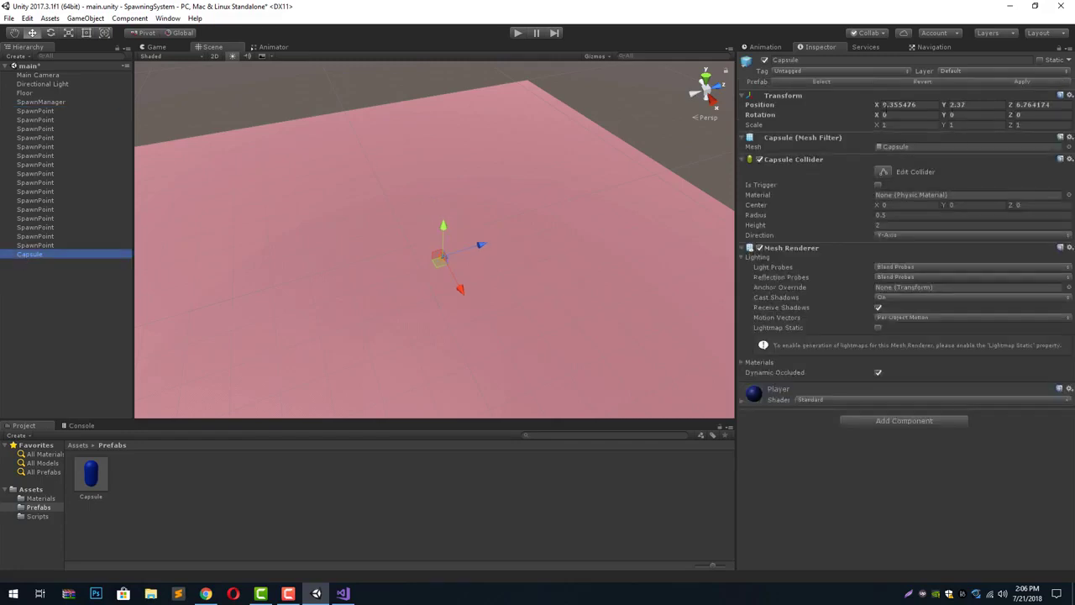
pyautogui.click(897, 104)
pyautogui.write('0')
pyautogui.press('Tab')
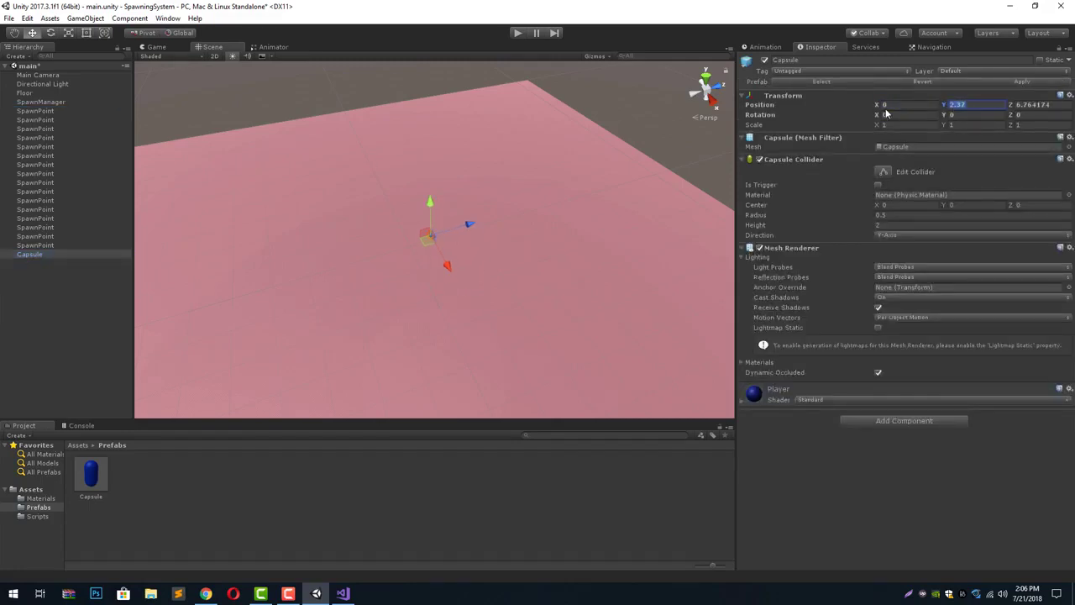
pyautogui.write('1')
pyautogui.press('Tab')
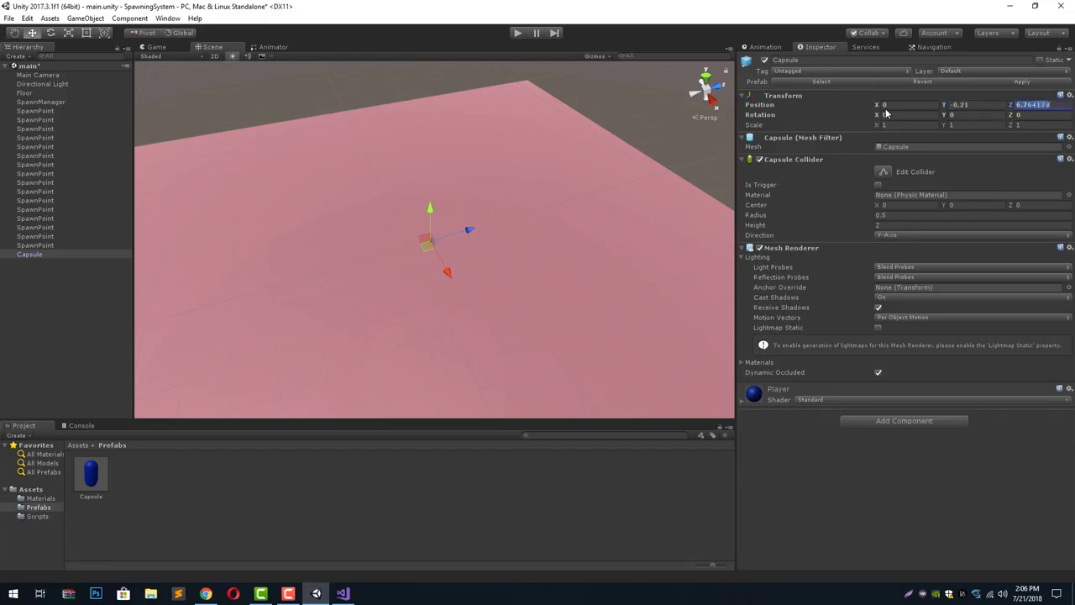
pyautogui.write('6')
pyautogui.scroll(5, 414, 282)
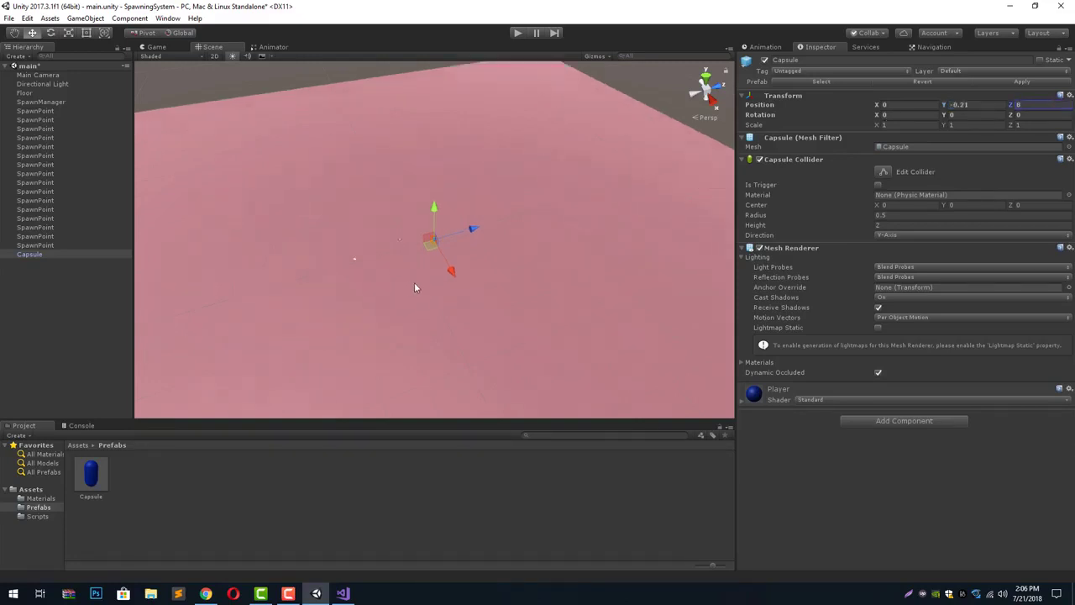
pyautogui.scroll(8, 472, 314)
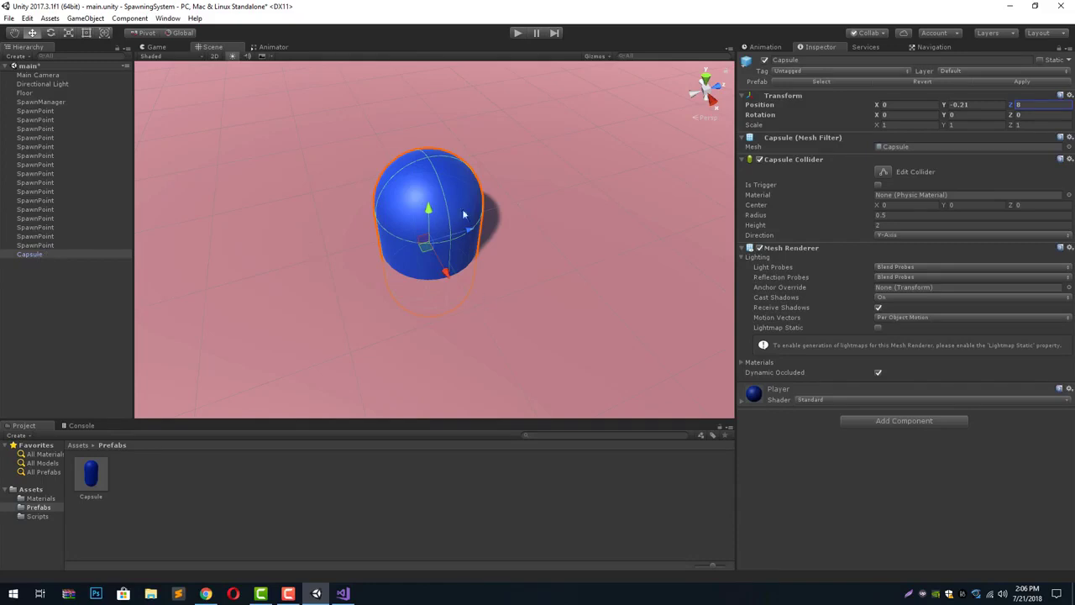
# - Select all 16 SpawnPoints and raise them along the Y axis
pyautogui.click(21, 246)
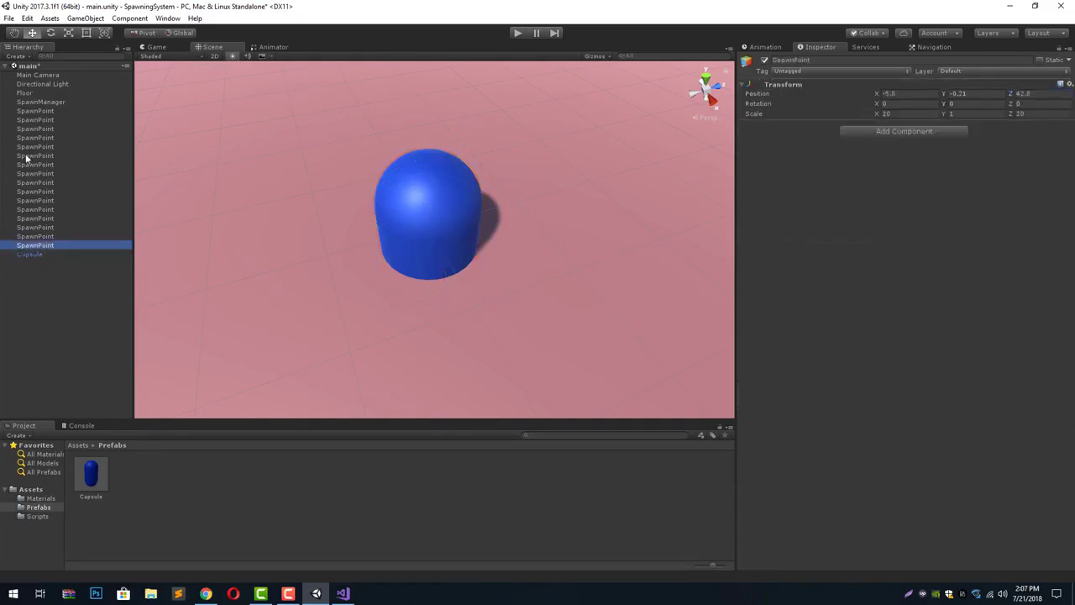
pyautogui.keyDown('shift'); pyautogui.click(37, 112); pyautogui.keyUp('shift')
pyautogui.scroll(-2, 200, 147)
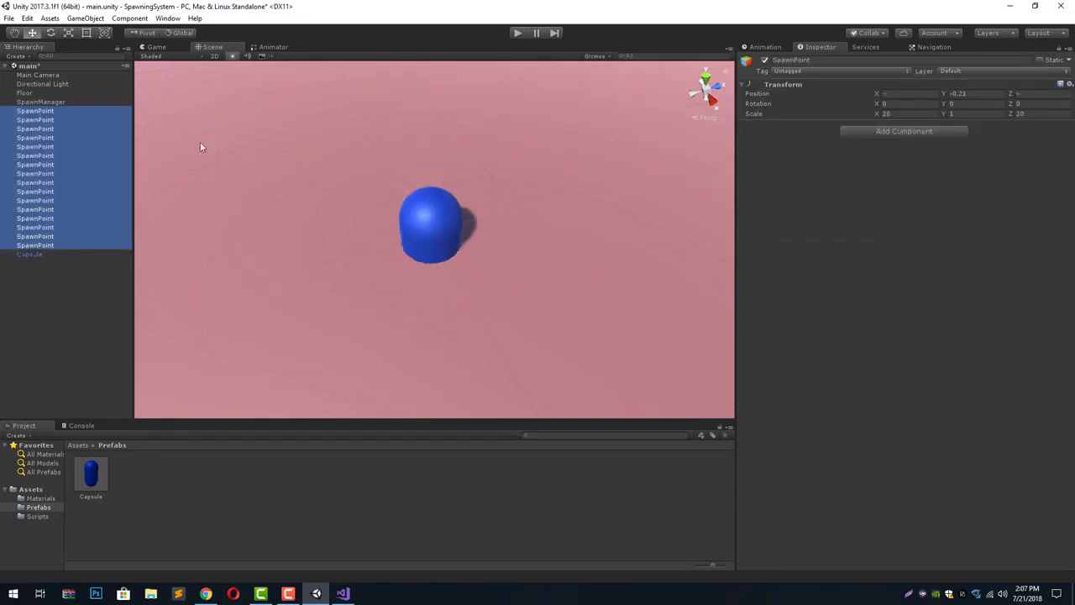
pyautogui.scroll(-6, 200, 147)
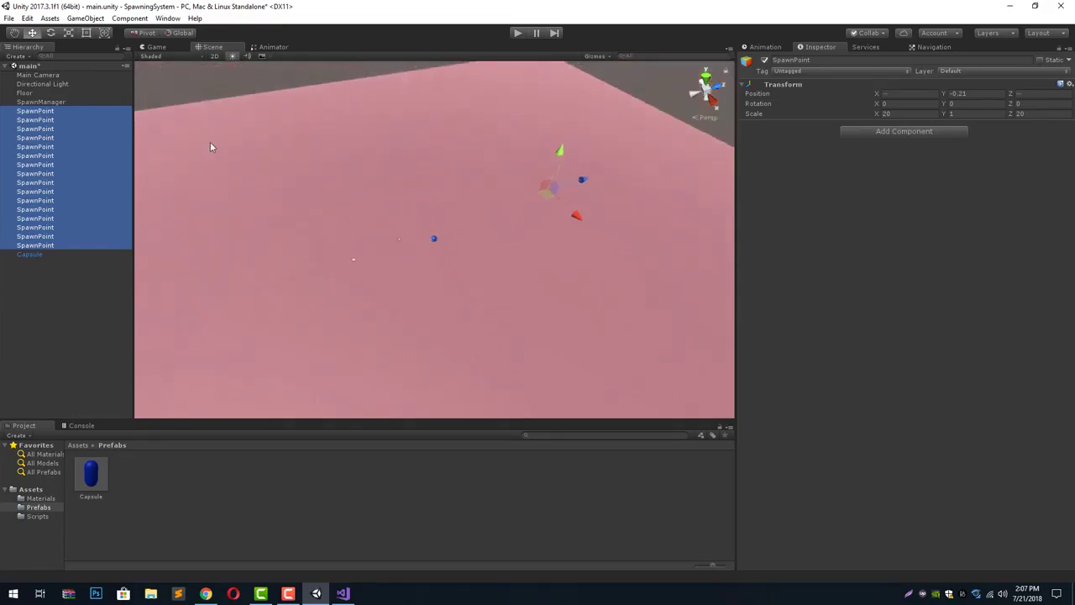
pyautogui.scroll(-3, 210, 147)
pyautogui.click(507, 176)
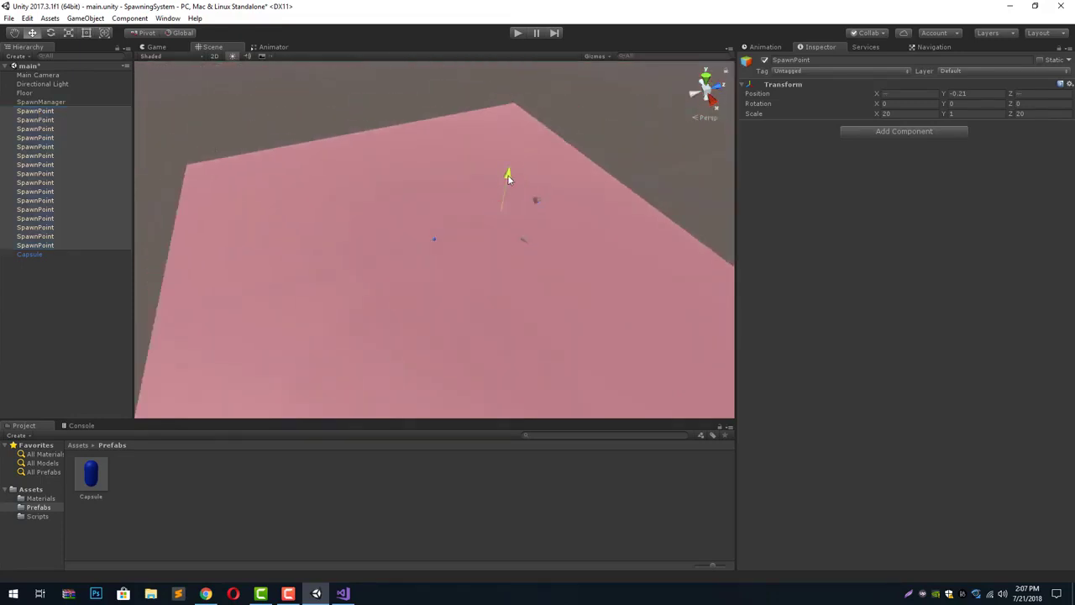
pyautogui.moveTo(508, 176); pyautogui.dragTo(515, 141)
# - Set the Capsule instance's Y position to 21 and check the raised objects
pyautogui.click(47, 114)
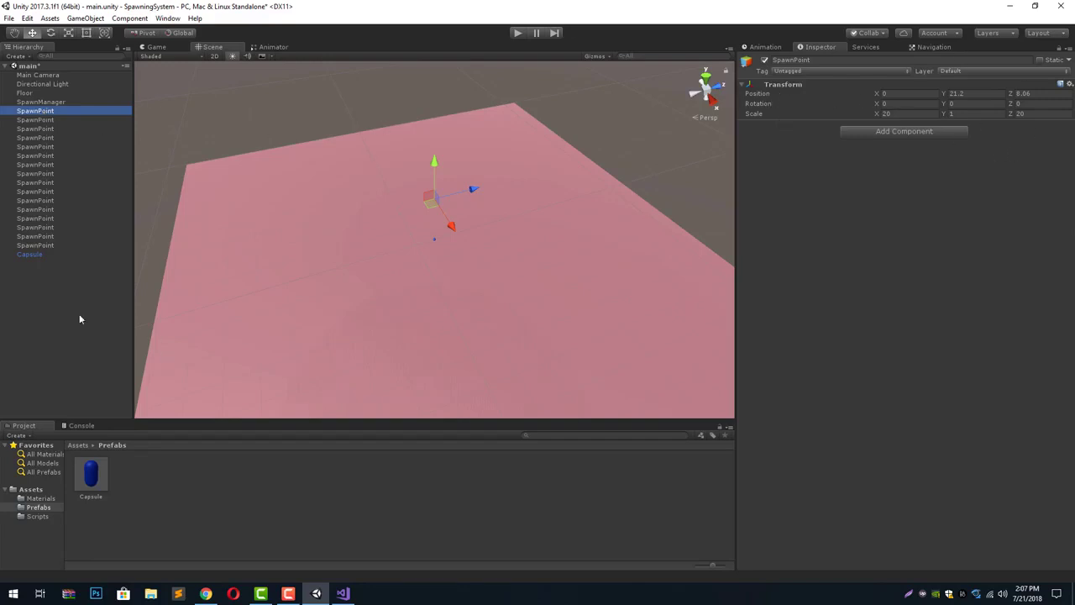
pyautogui.click(30, 254)
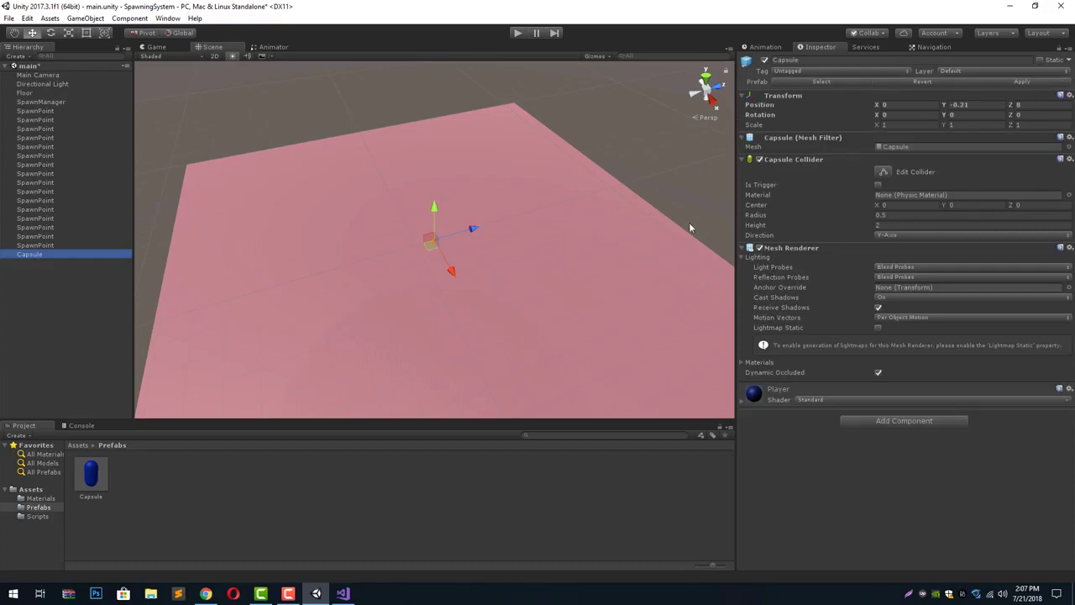
pyautogui.click(983, 104)
pyautogui.write('21')
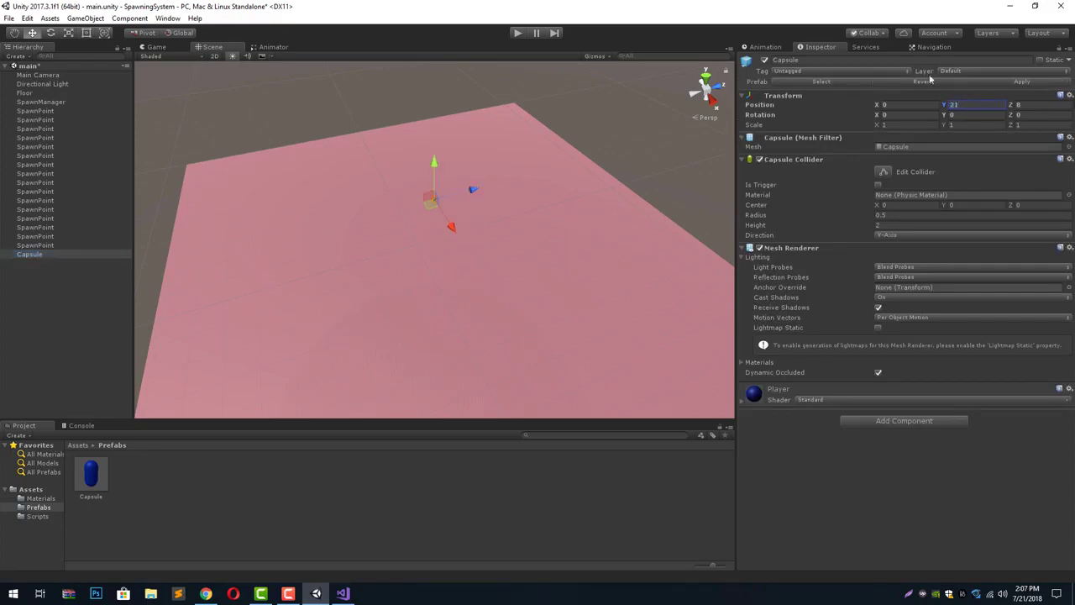
pyautogui.moveTo(498, 236); pyautogui.dragTo(425, 137, button='right')
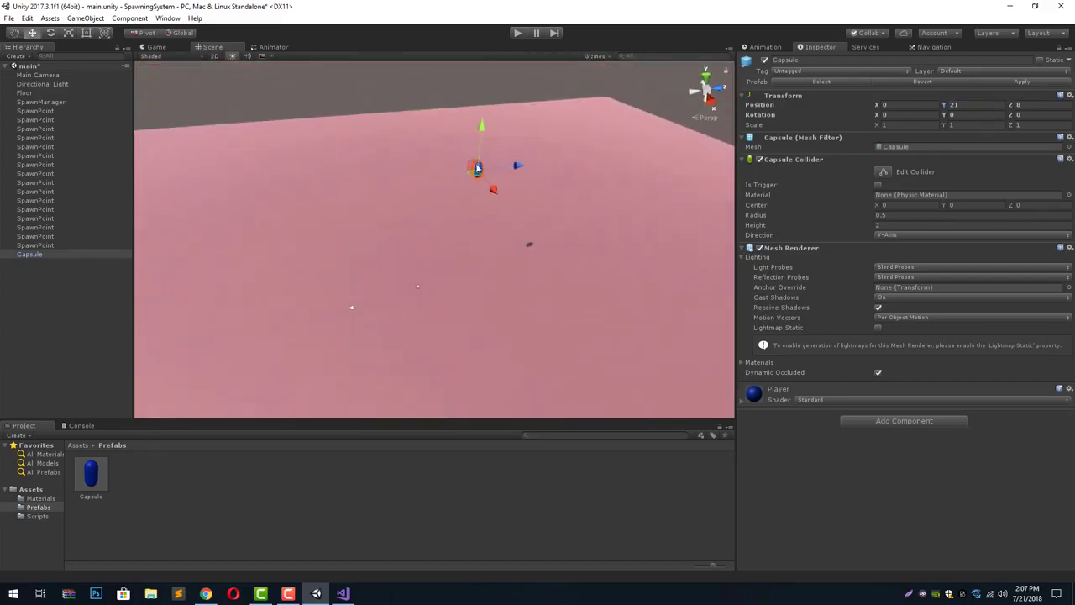
pyautogui.click(25, 255)
# - Delete the scene Capsule, then add a Physics > Rigidbody component to the Capsule prefab
pyautogui.press('Delete')
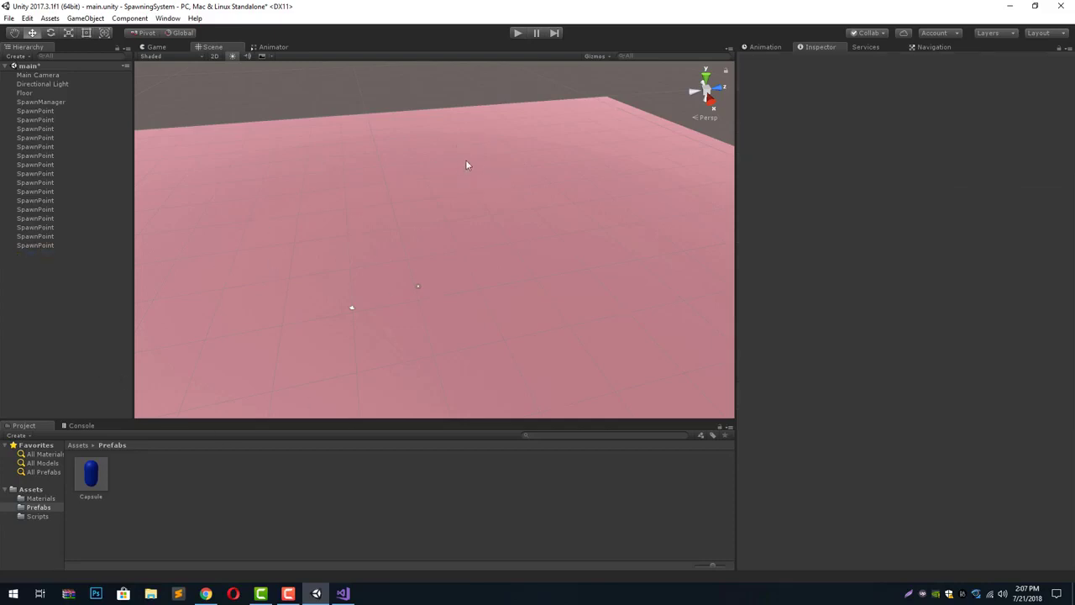
pyautogui.click(91, 475)
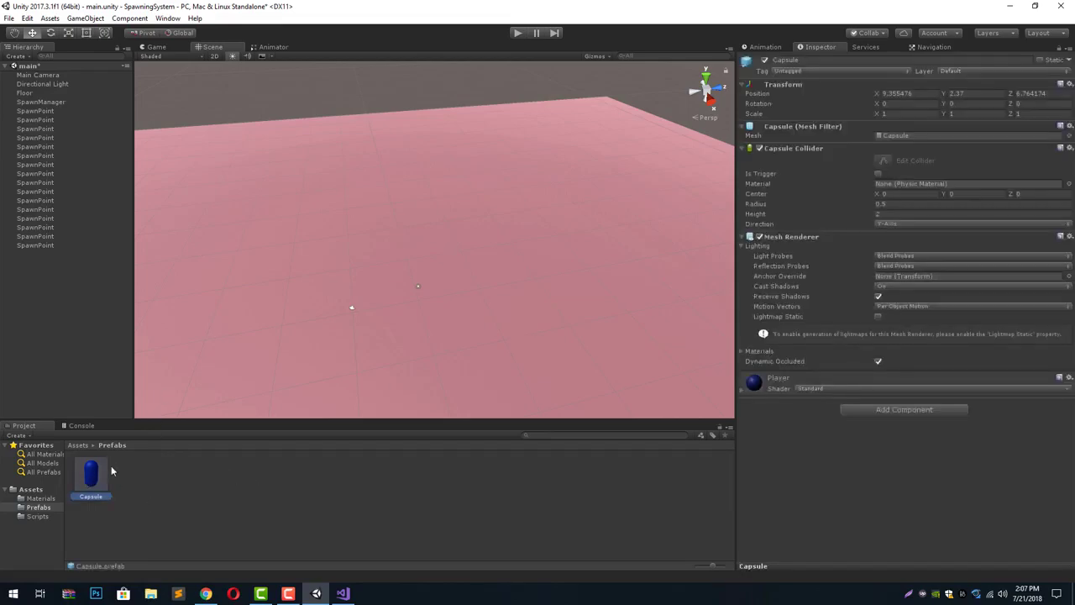
pyautogui.click(878, 412)
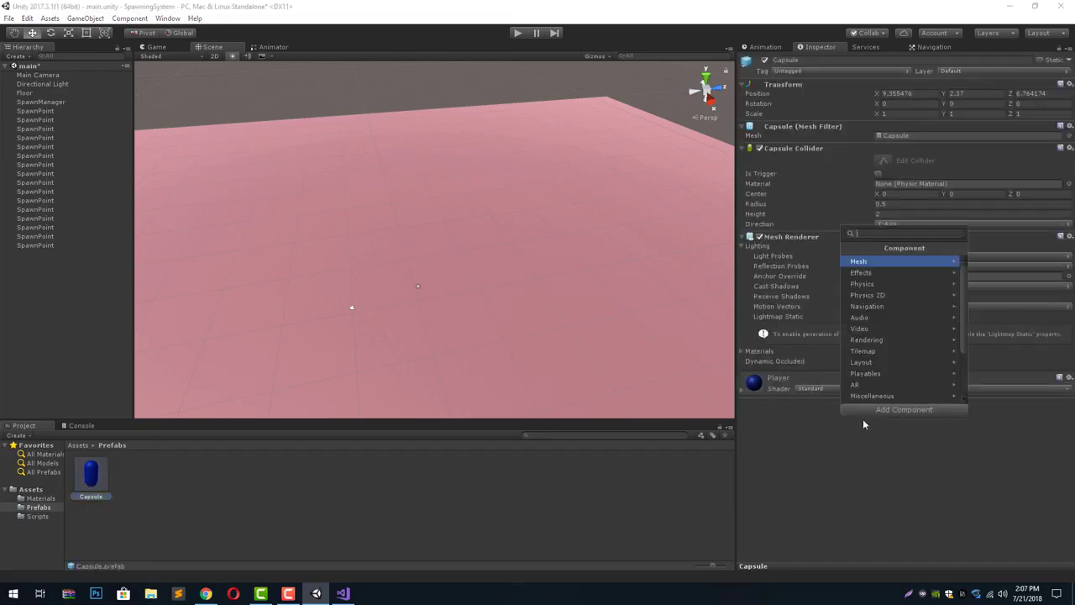
pyautogui.click(886, 287)
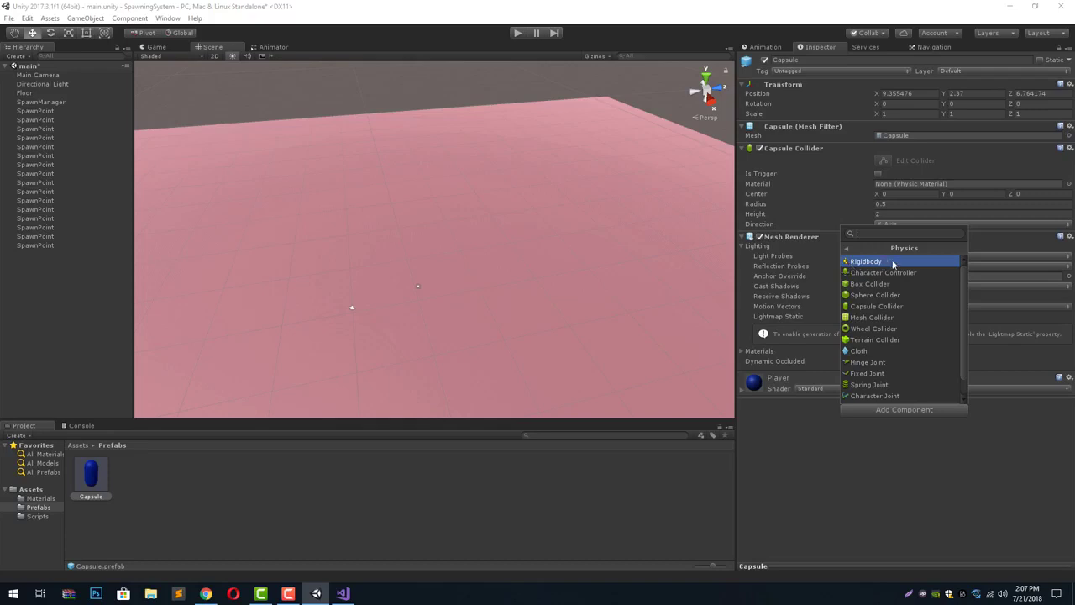
pyautogui.click(859, 263)
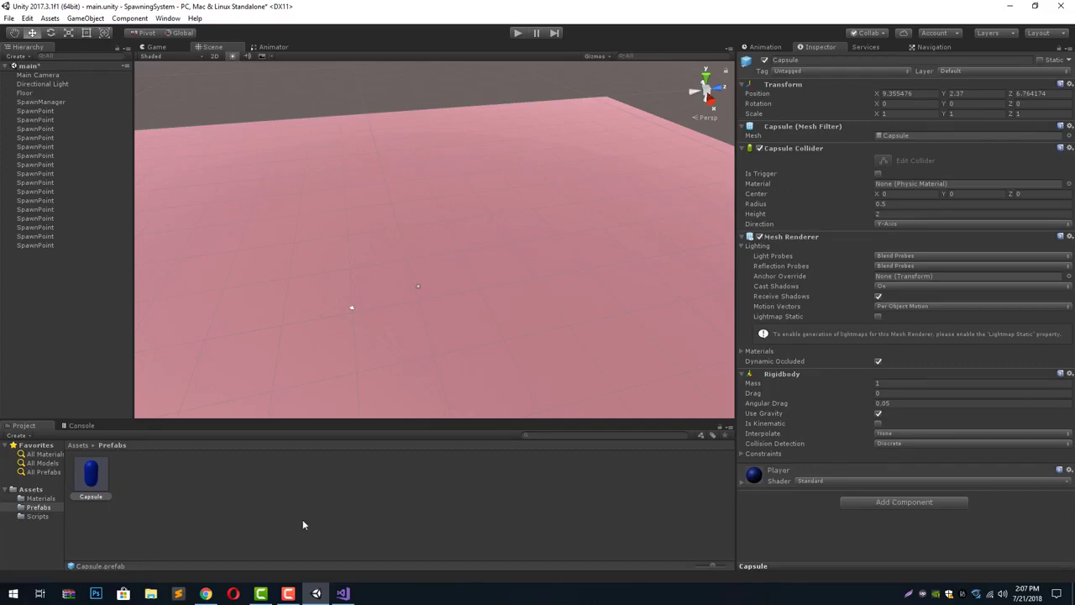
# - Review the CreatePlayer method and its spawn point index in SpawnManager, then return to Unity
pyautogui.click(343, 594)
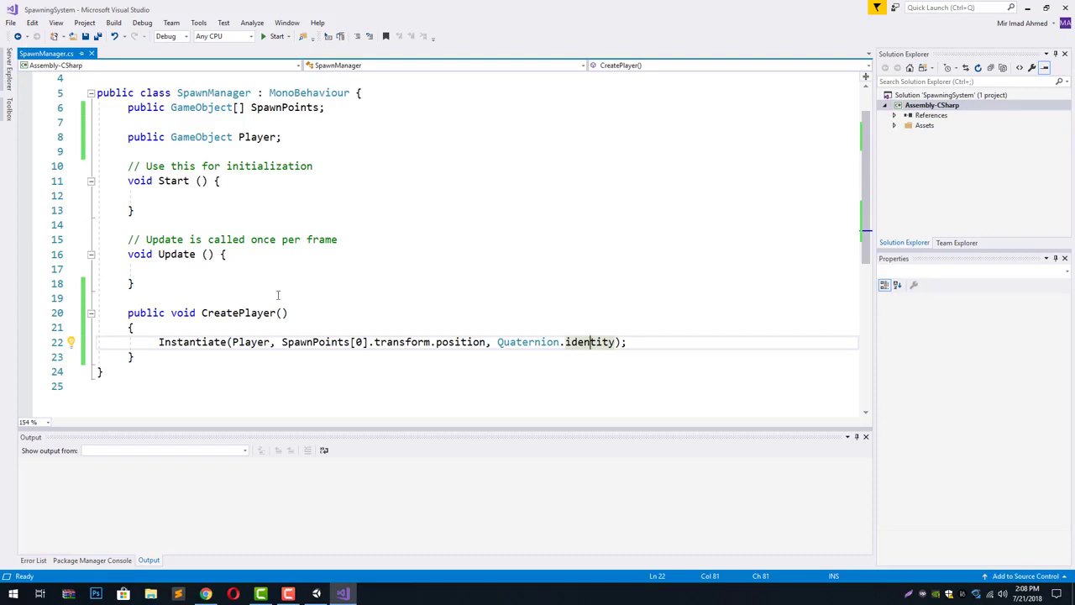
pyautogui.click(221, 312)
pyautogui.click(297, 312)
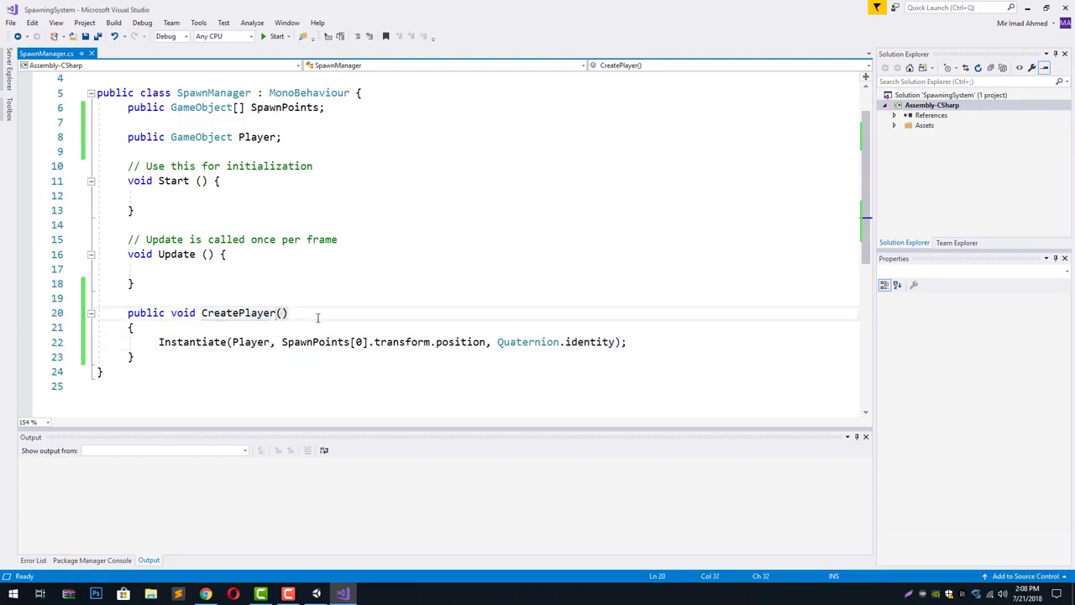
pyautogui.click(356, 342)
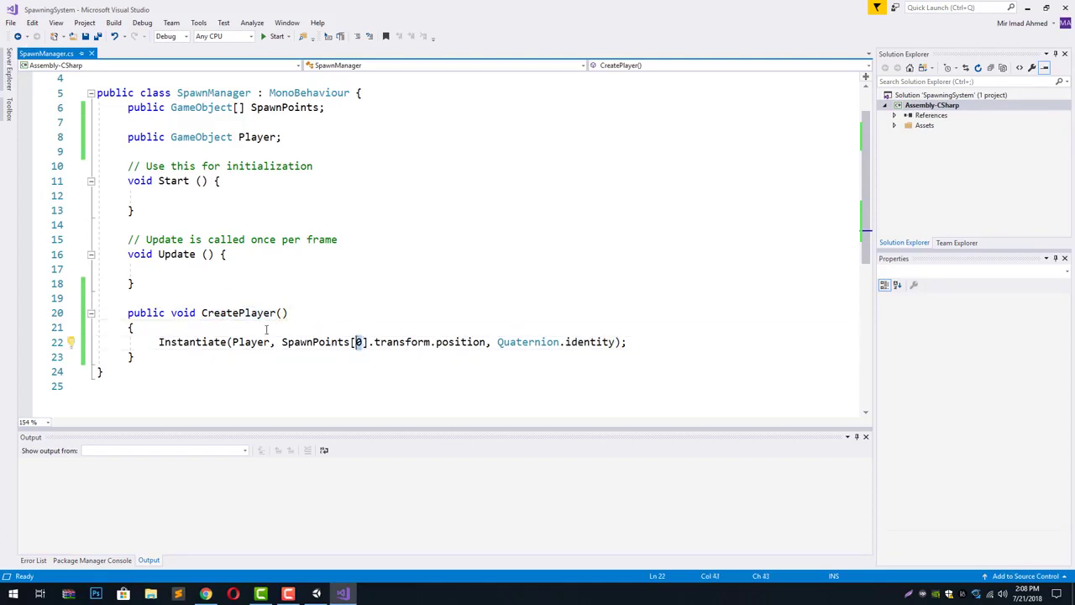
pyautogui.click(316, 594)
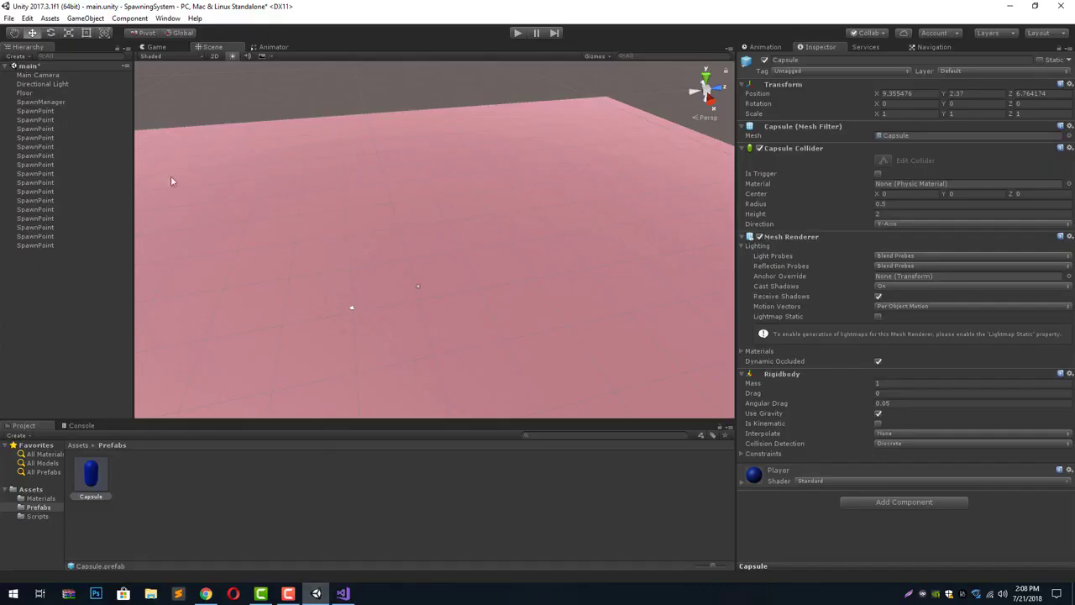
pyautogui.click(95, 285)
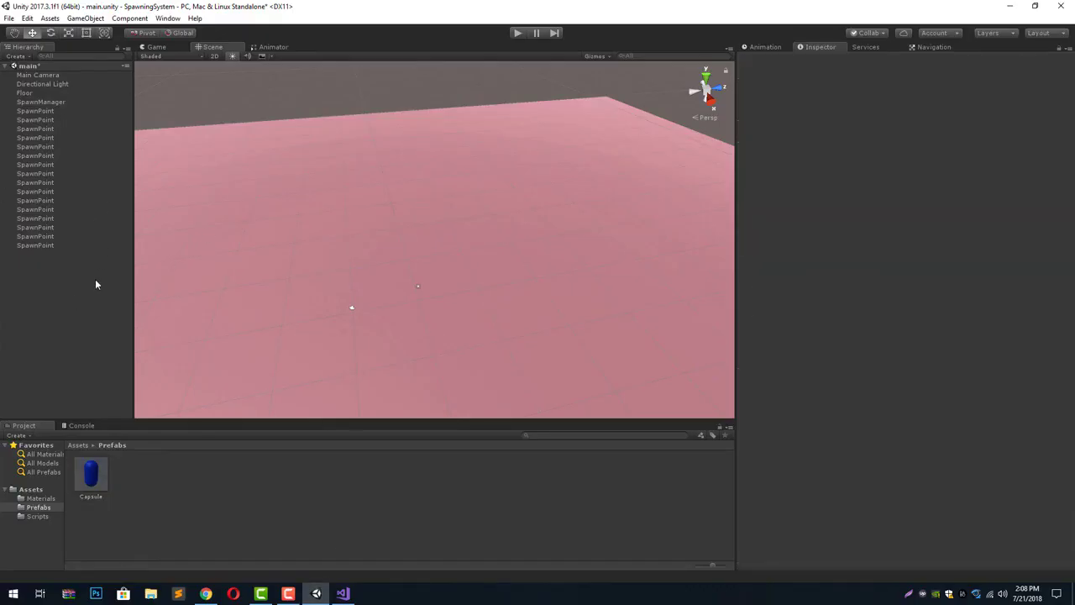
# - Save the scene and add a UI Button on a new Canvas
pyautogui.hotkey('ctrl', 's')
pyautogui.rightClick(38, 275)
pyautogui.moveTo(74, 456)
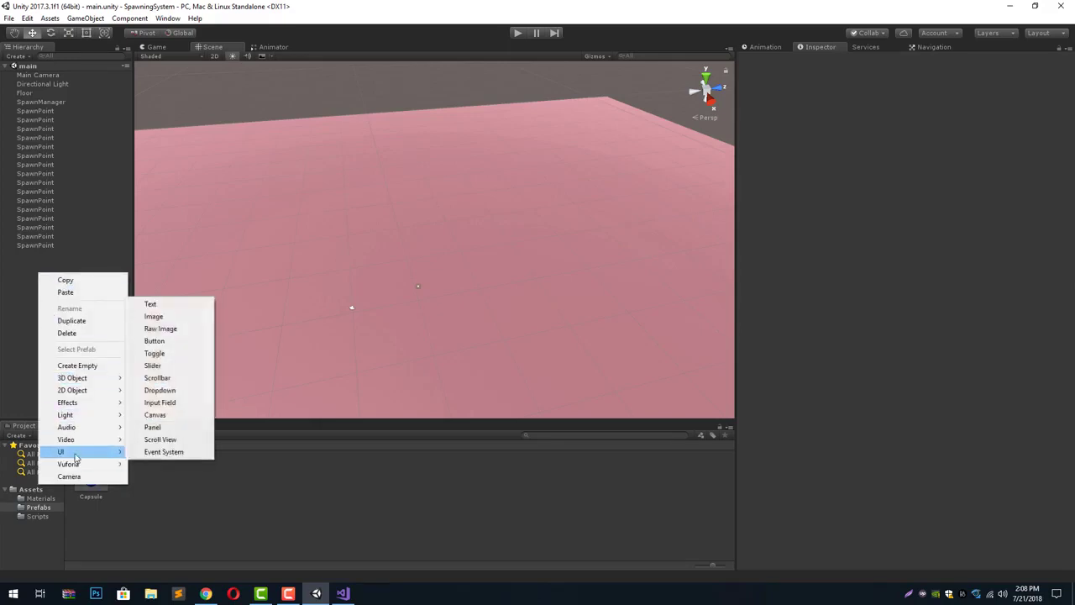
pyautogui.click(159, 340)
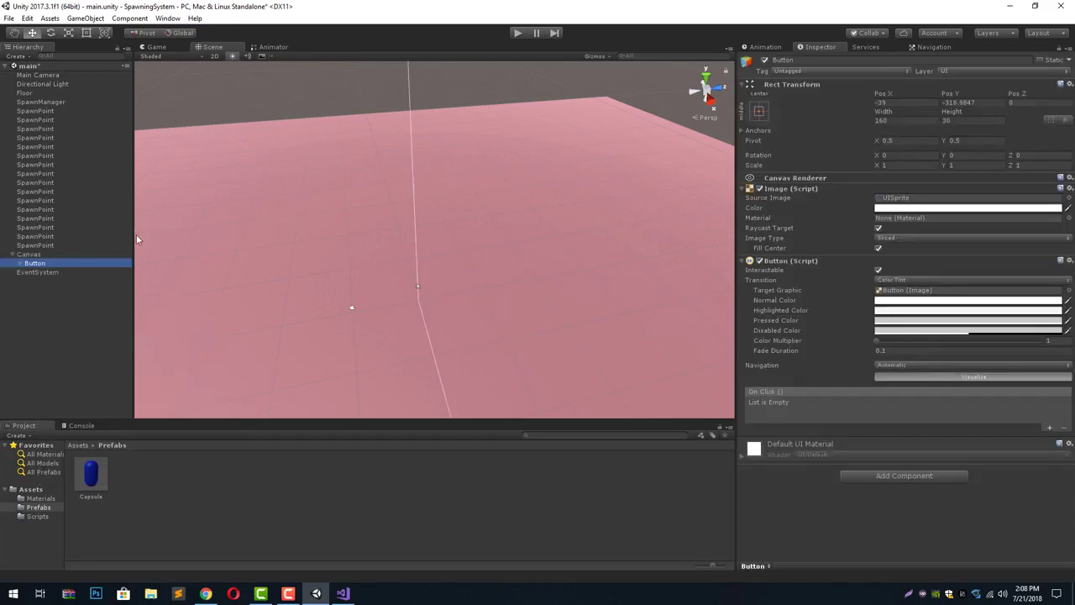
# - In the 2D scene view, move the button to the canvas's top-right area
pyautogui.click(215, 56)
pyautogui.click(214, 56)
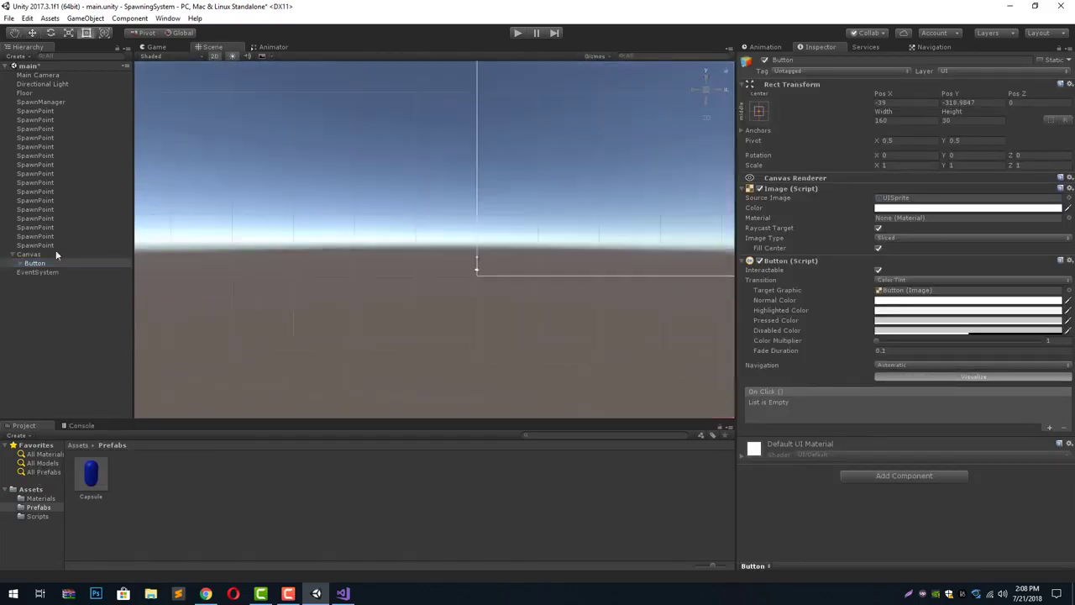
pyautogui.doubleClick(35, 263)
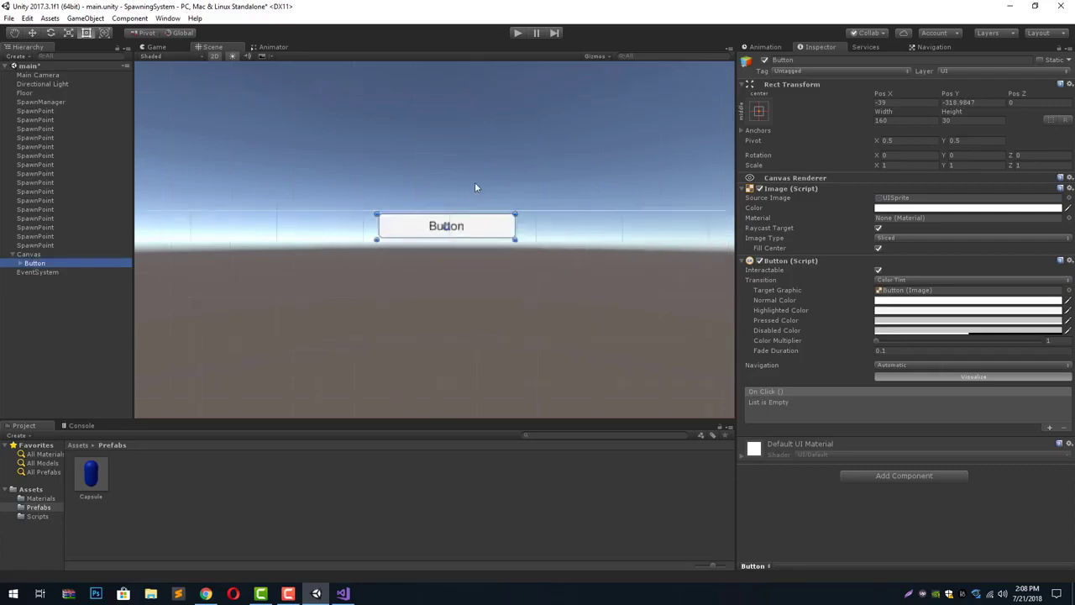
pyautogui.scroll(-6, 474, 187)
pyautogui.moveTo(487, 165); pyautogui.dragTo(437, 310, button='middle')
pyautogui.press('t')
pyautogui.moveTo(417, 337); pyautogui.dragTo(512, 217)
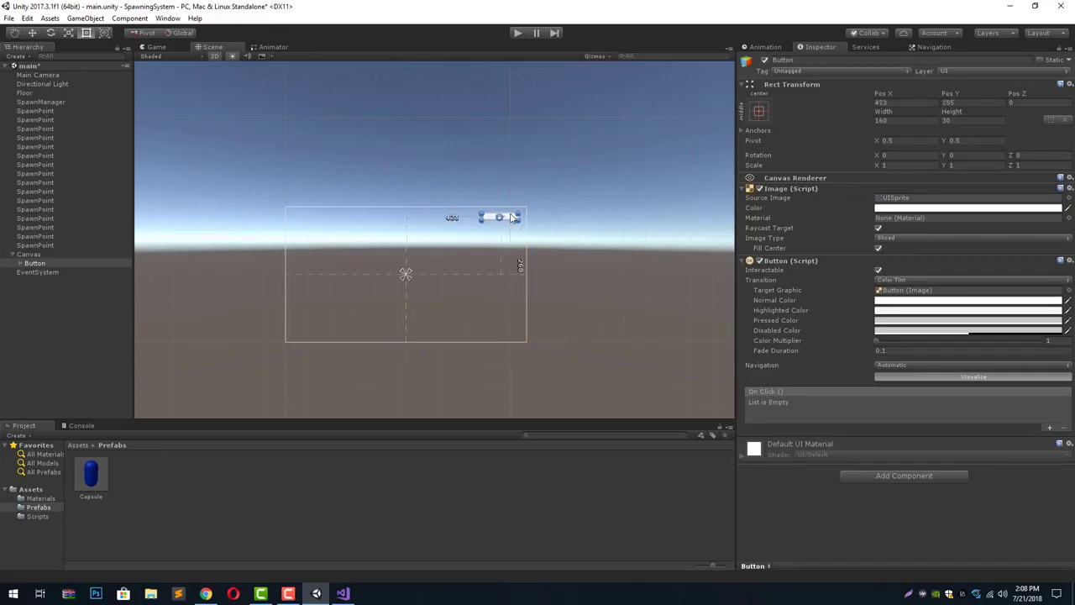
# - Anchor the button to the top-right preset, leaving it at position -115, -42
pyautogui.click(760, 114)
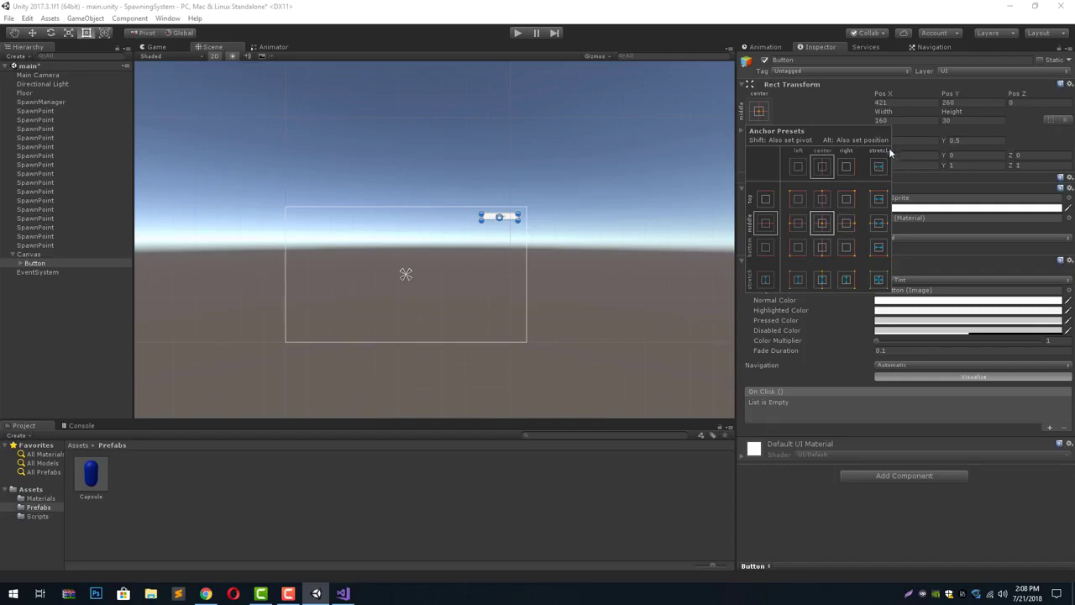
pyautogui.click(846, 199)
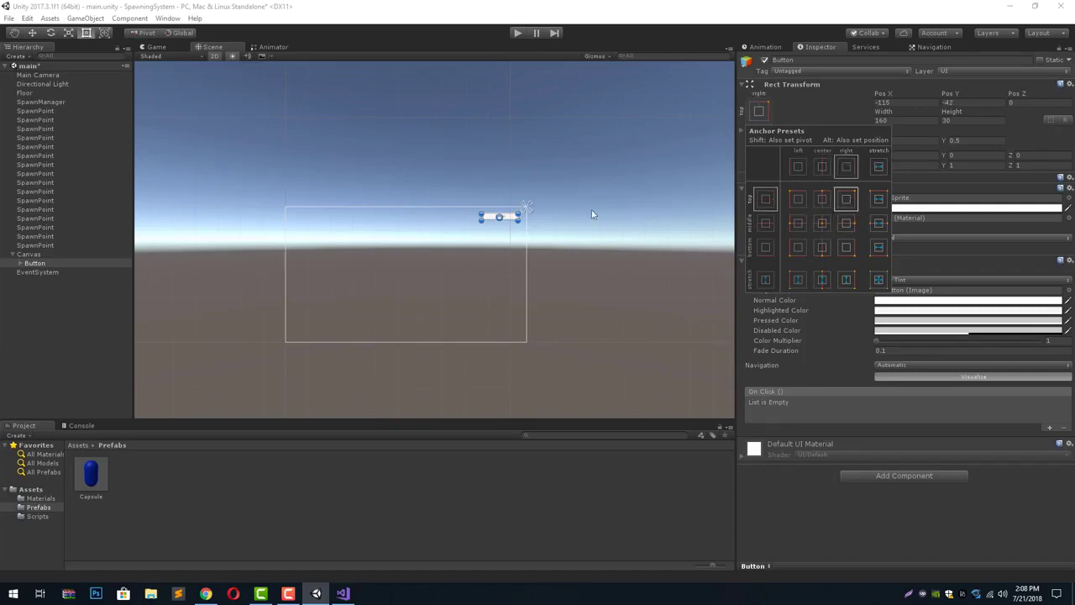
pyautogui.scroll(3, 553, 197)
pyautogui.scroll(4, 420, 243)
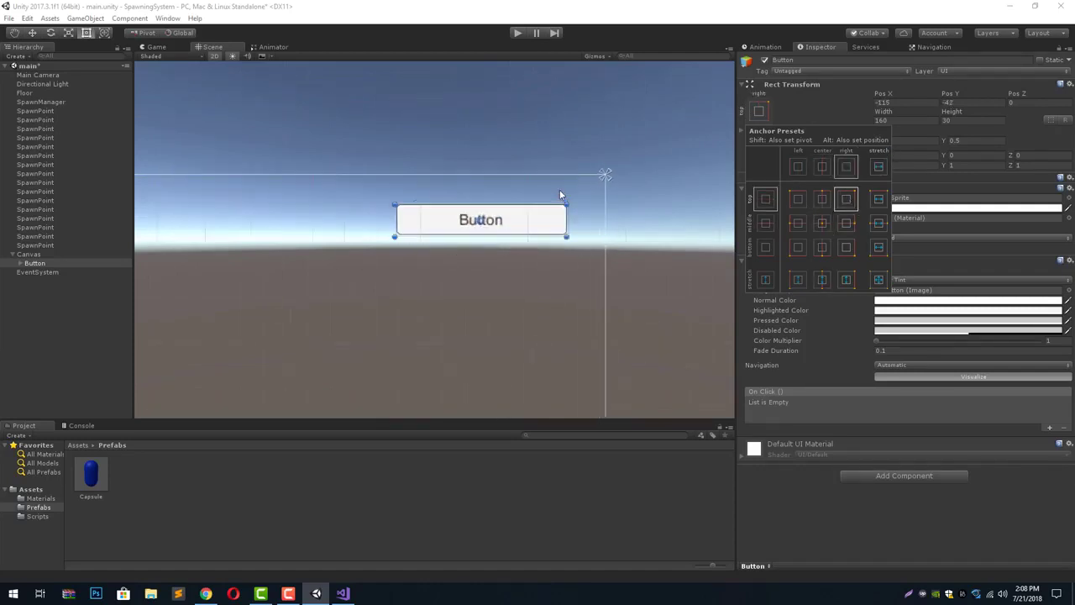
pyautogui.click(25, 264)
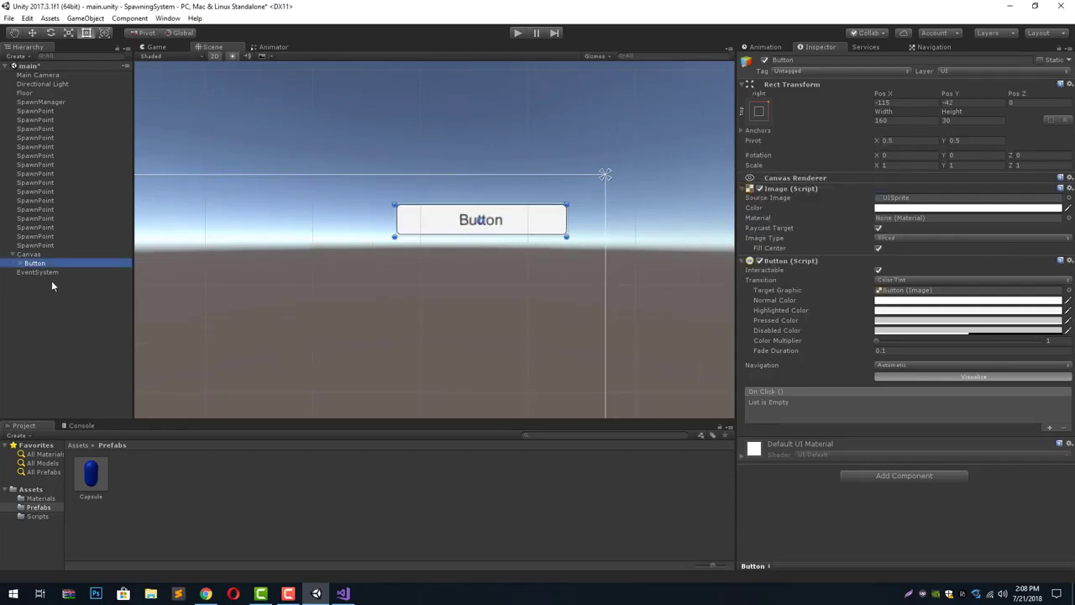
# - Change the Button's Text child to 'Create Player' with Bold font style
pyautogui.click(20, 263)
pyautogui.click(34, 272)
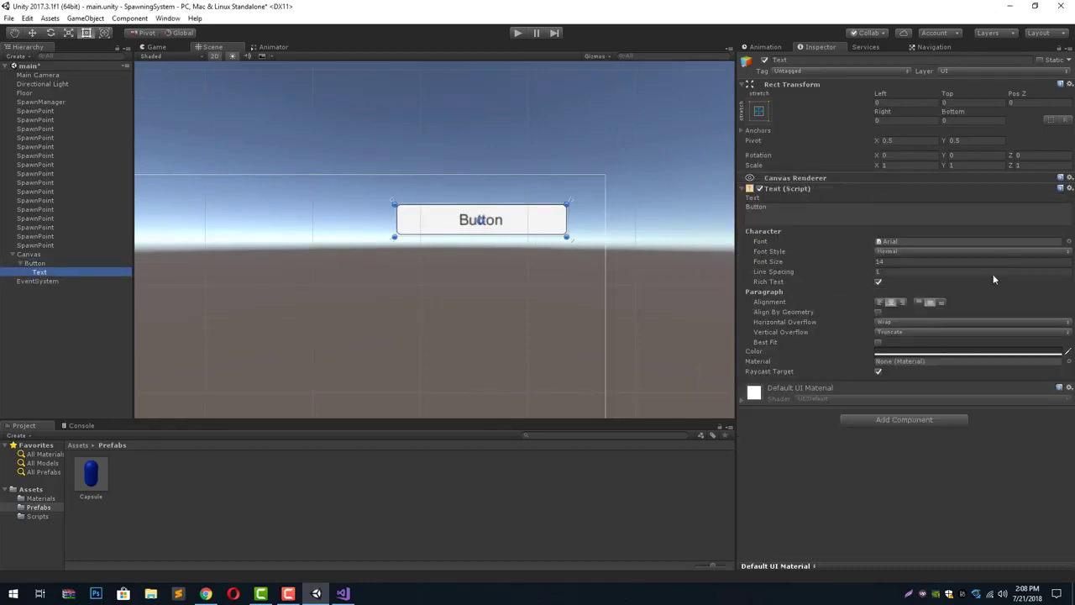
pyautogui.click(765, 216)
pyautogui.write('C')
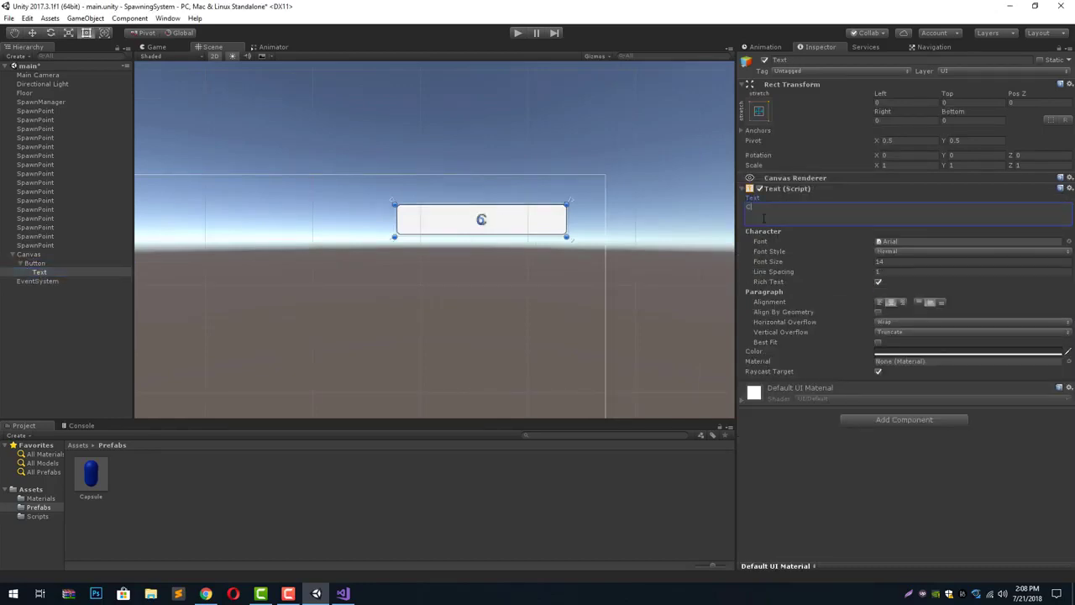
pyautogui.write('reate Player')
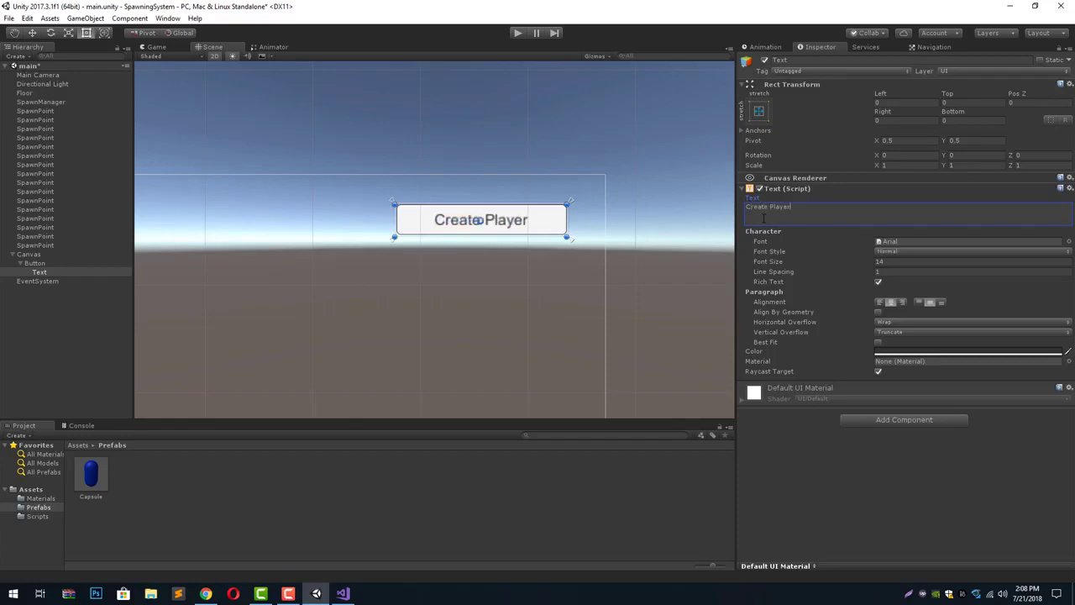
pyautogui.click(955, 252)
pyautogui.click(924, 272)
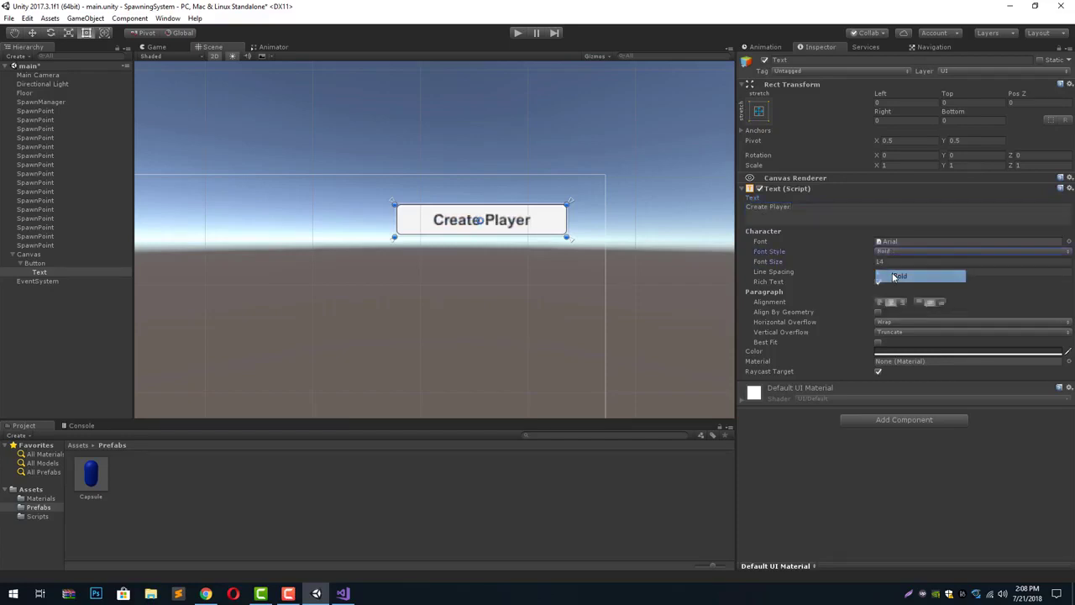
pyautogui.click(35, 312)
pyautogui.click(34, 262)
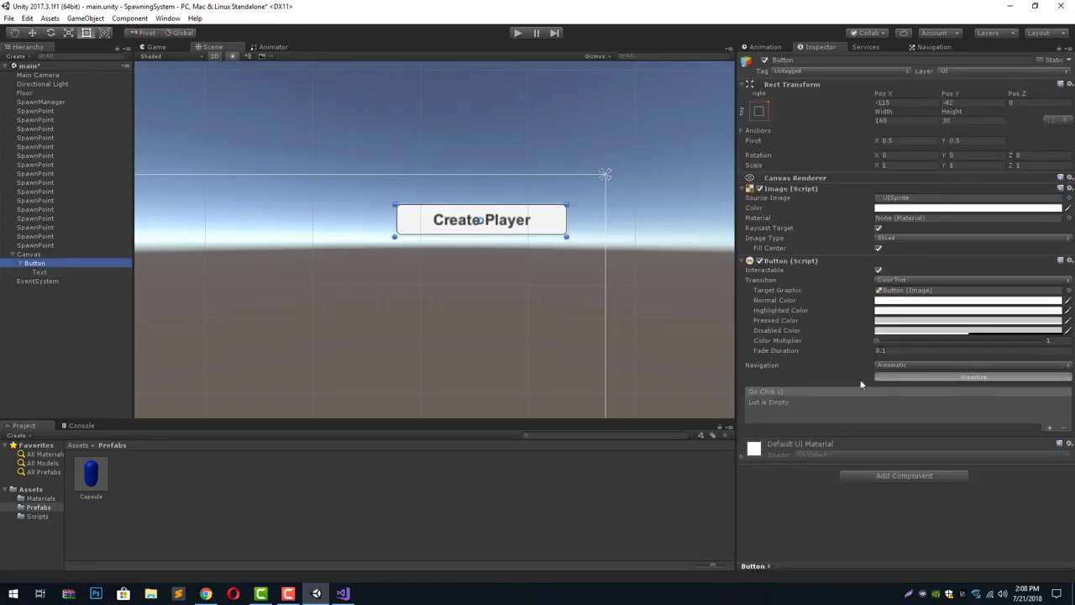
# - Add an On Click entry targeting the SpawnManager object, calling SpawnManager.CreatePlayer()
pyautogui.click(1049, 426)
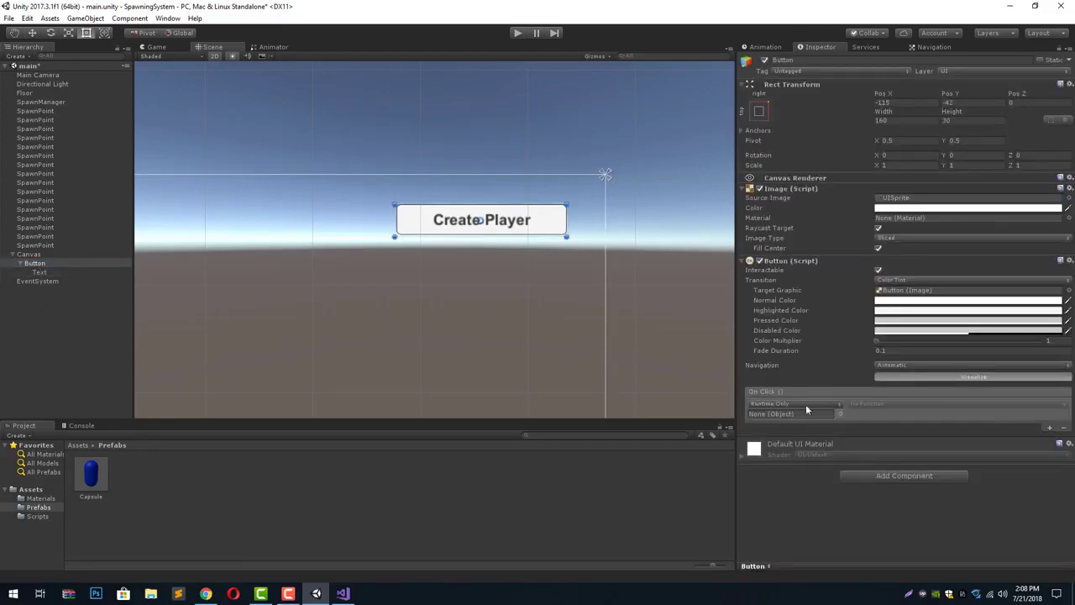
pyautogui.click(839, 413)
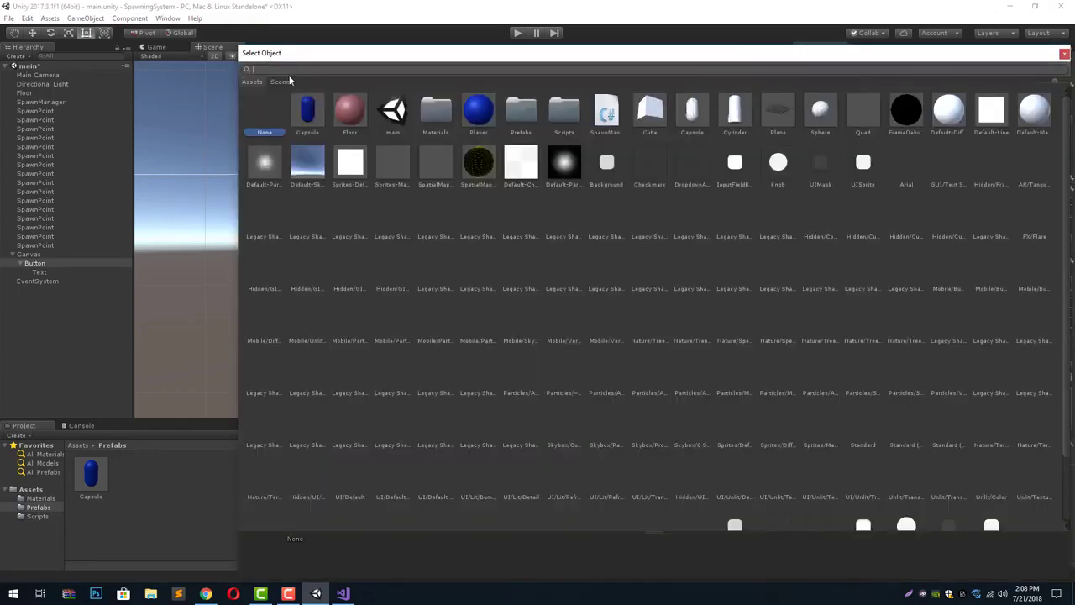
pyautogui.click(280, 82)
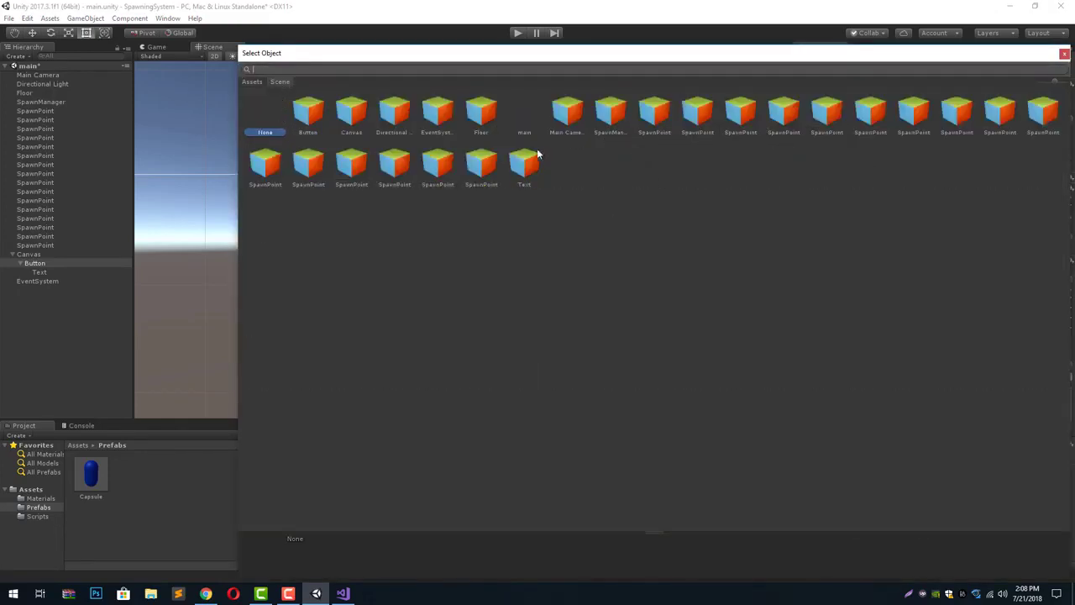
pyautogui.doubleClick(616, 118)
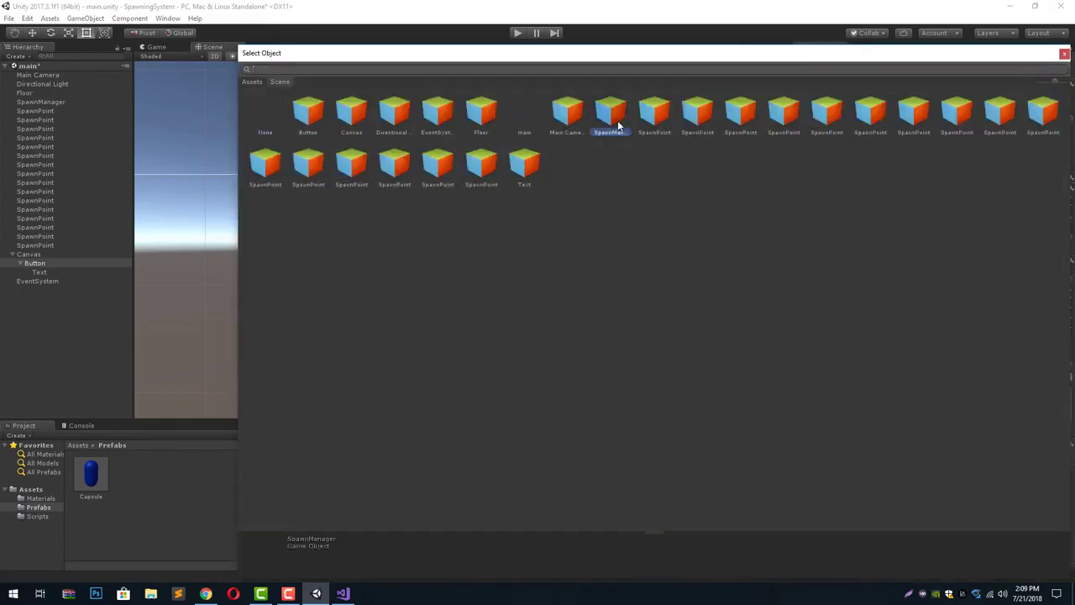
pyautogui.click(866, 403)
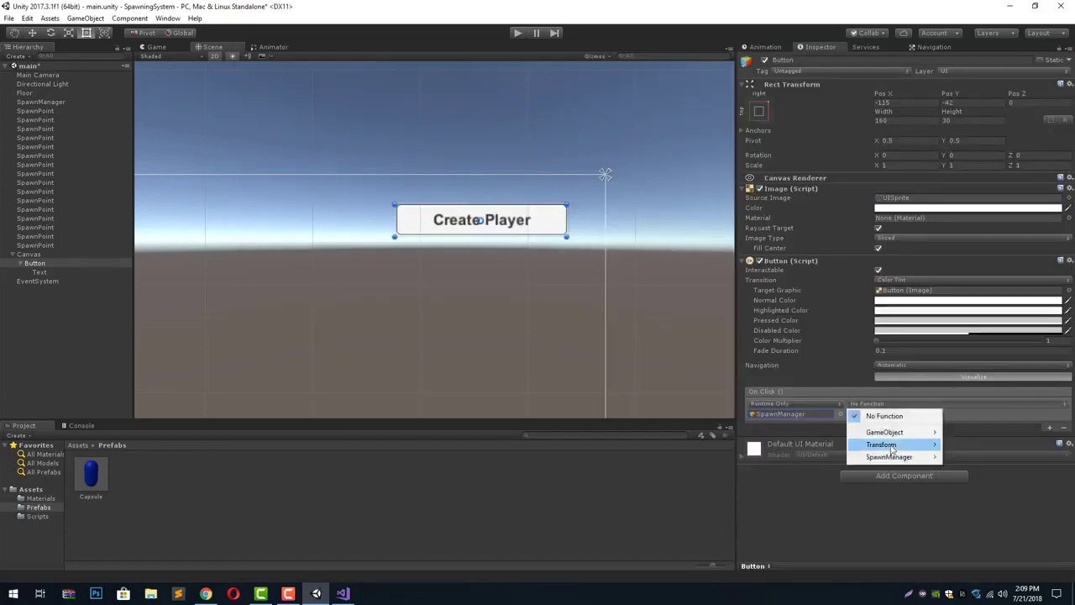
pyautogui.moveTo(890, 456)
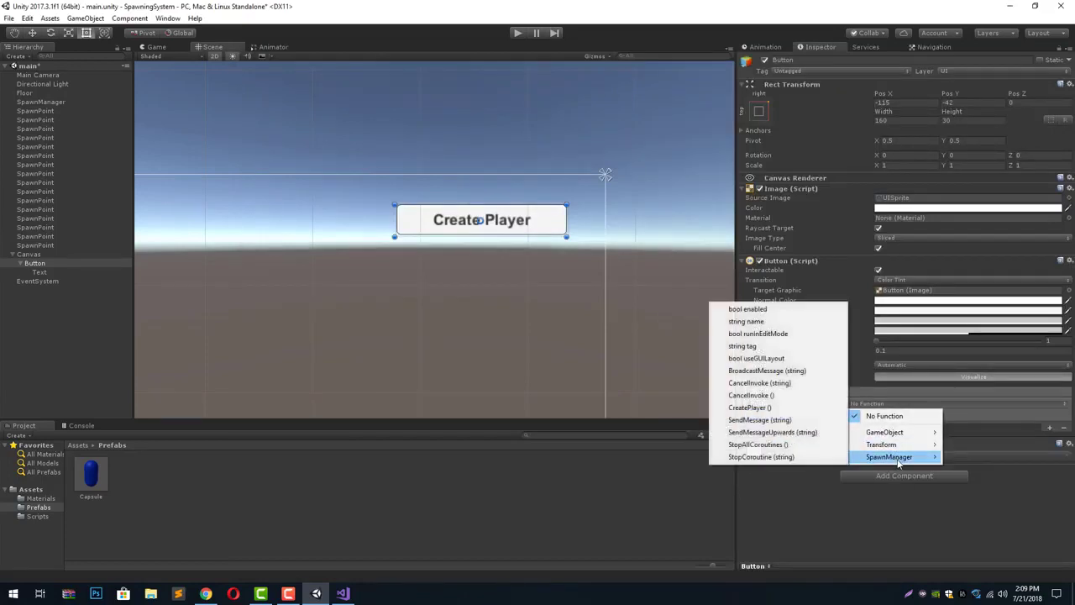
pyautogui.click(780, 408)
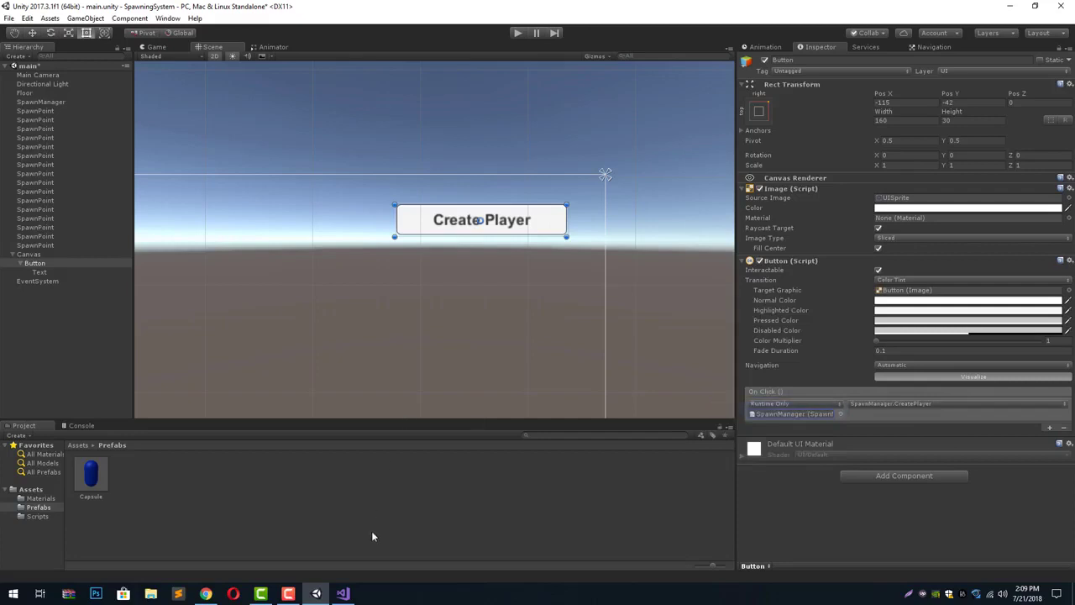
# - Save the scene, frame the whole canvas, and check the first SpawnPoint's position
pyautogui.hotkey('ctrl', 's')
pyautogui.scroll(-3, 269, 134)
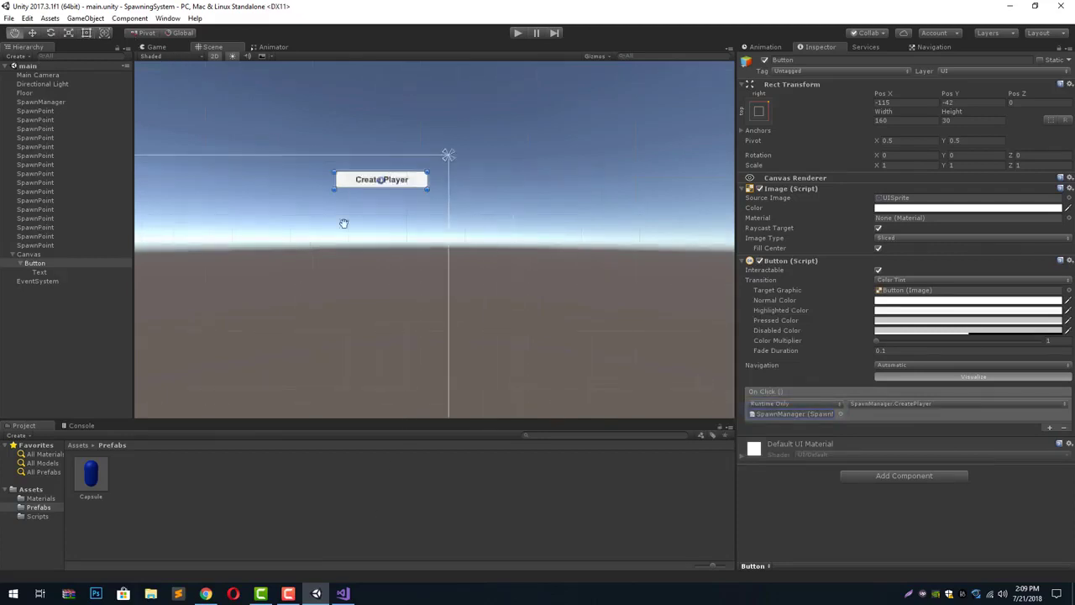
pyautogui.moveTo(343, 223); pyautogui.dragTo(485, 238, button='middle')
pyautogui.scroll(-1, 420, 245)
pyautogui.scroll(-2, 420, 244)
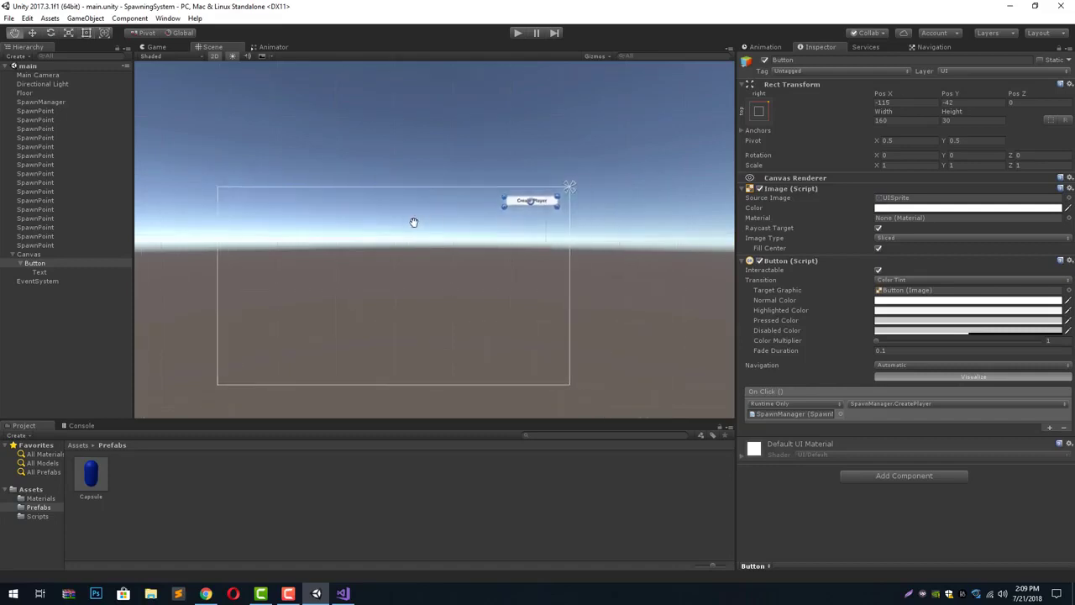
pyautogui.click(156, 47)
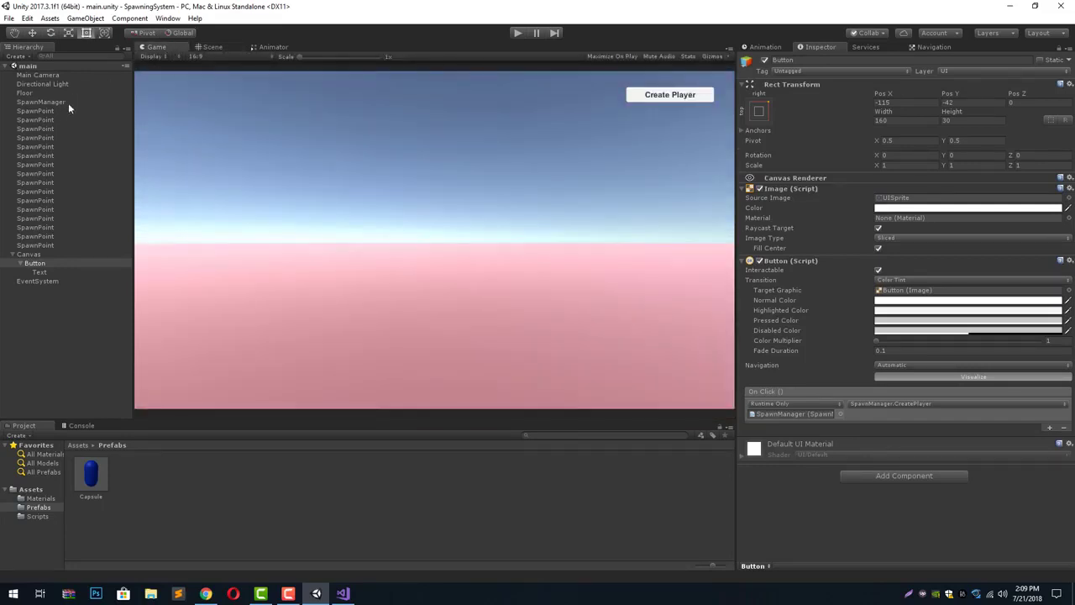
pyautogui.click(38, 111)
pyautogui.click(207, 47)
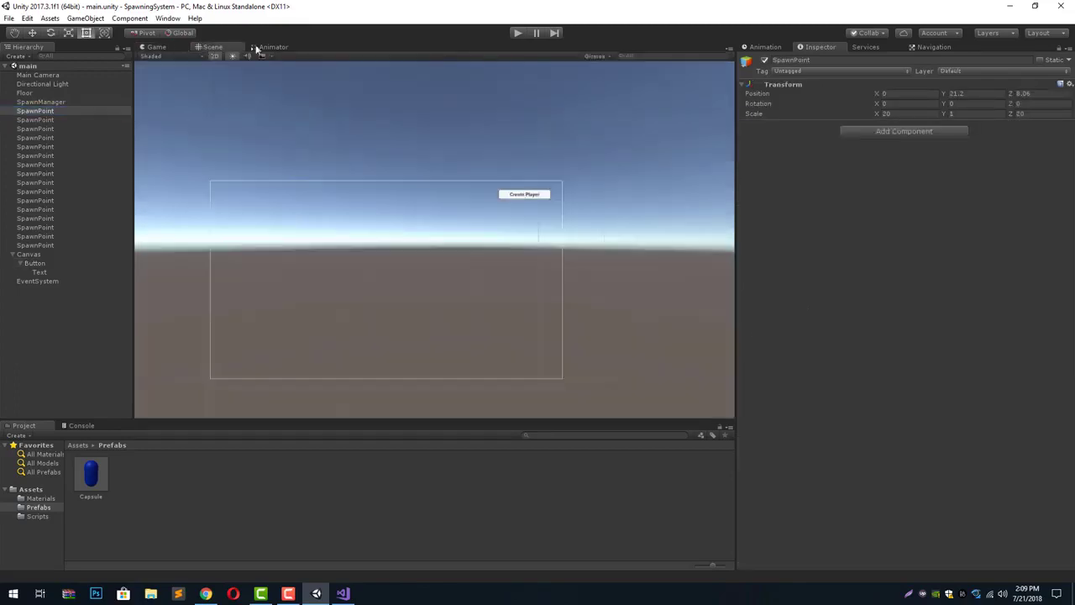
# - Play the scene, spawn a capsule with Create Player, stop, and return to SpawnManager.cs
pyautogui.click(519, 34)
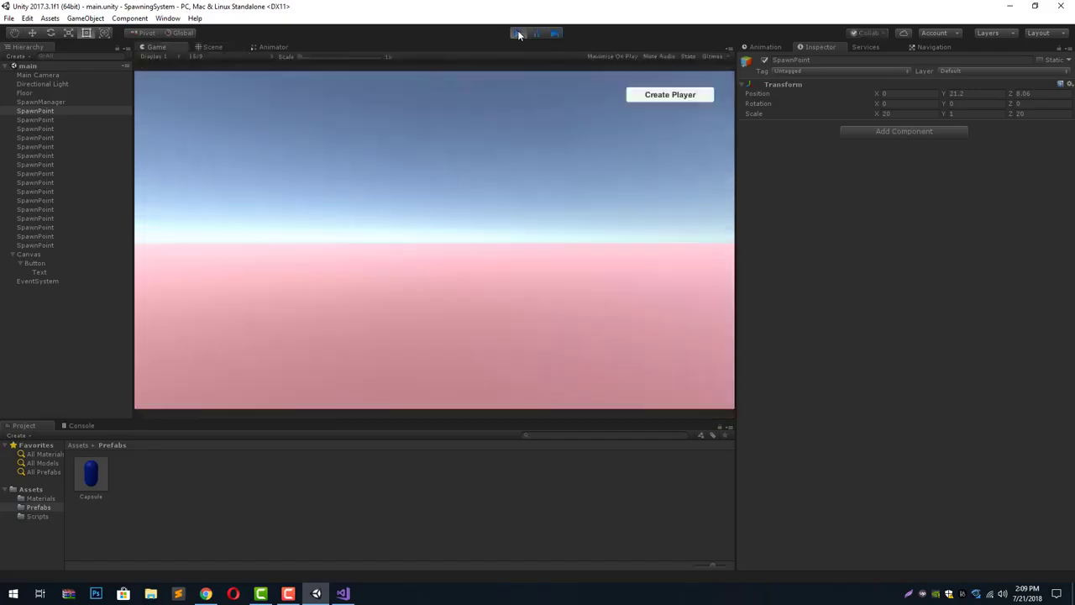
pyautogui.click(659, 100)
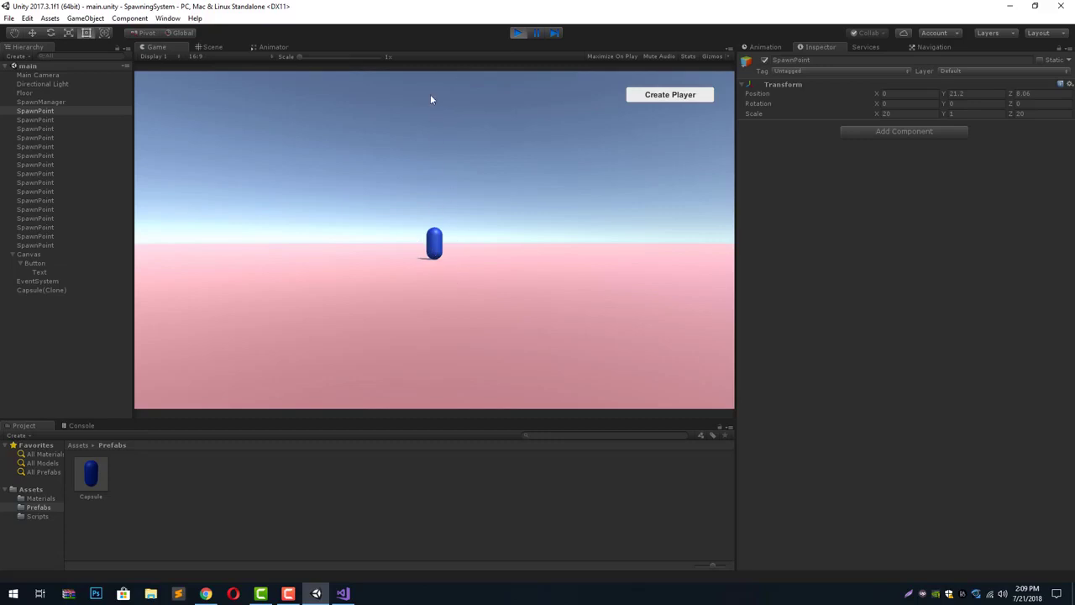
pyautogui.click(517, 34)
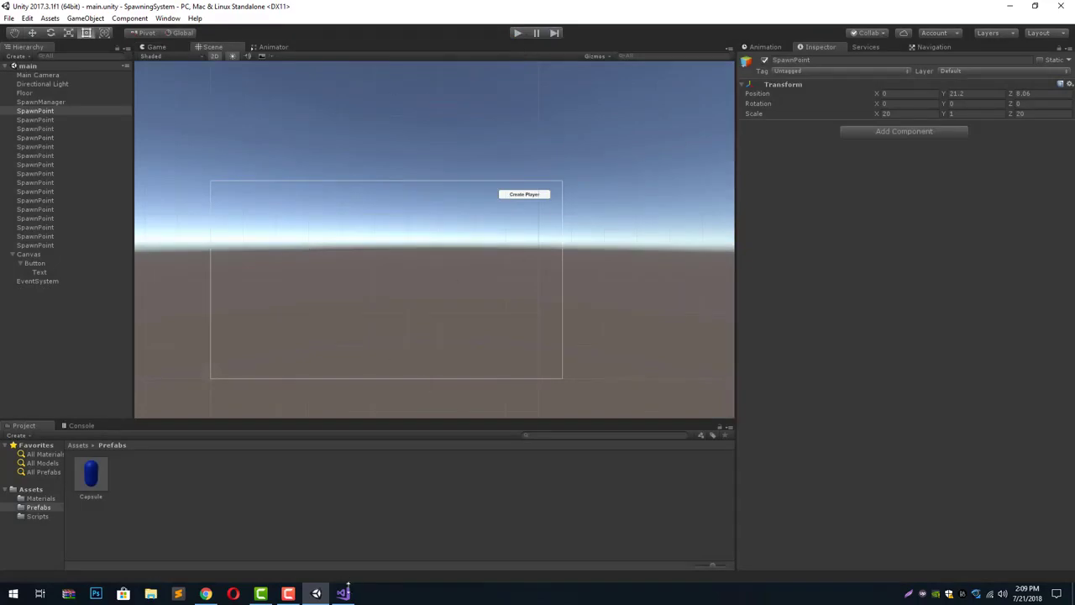
pyautogui.click(342, 593)
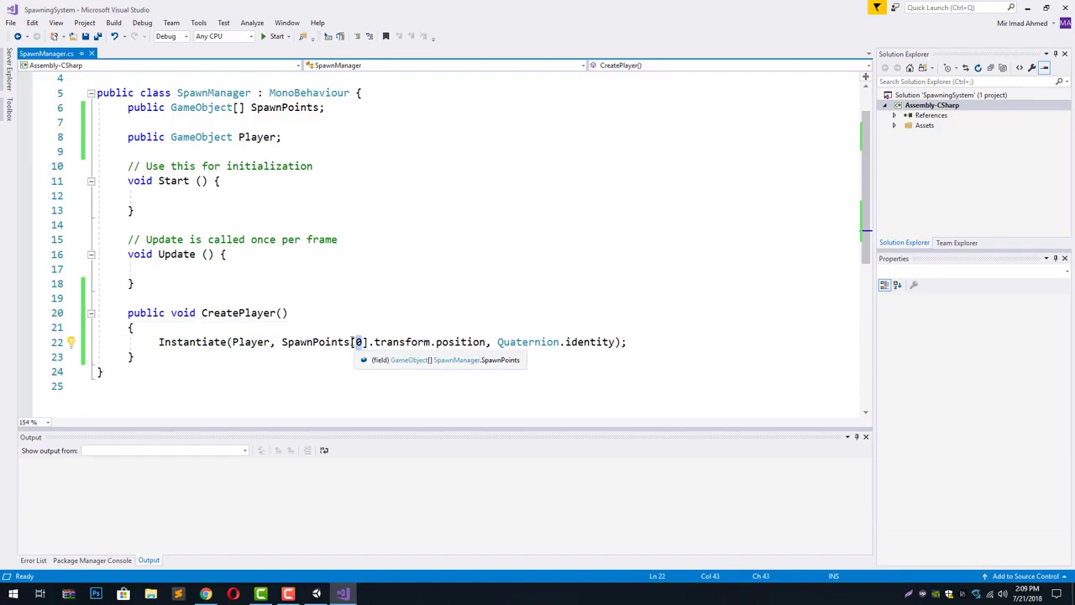
# - Add 'int index = Random.Range(0, SpawnPoints.Length);' above the Instantiate call
pyautogui.click(352, 328)
pyautogui.press('Return')
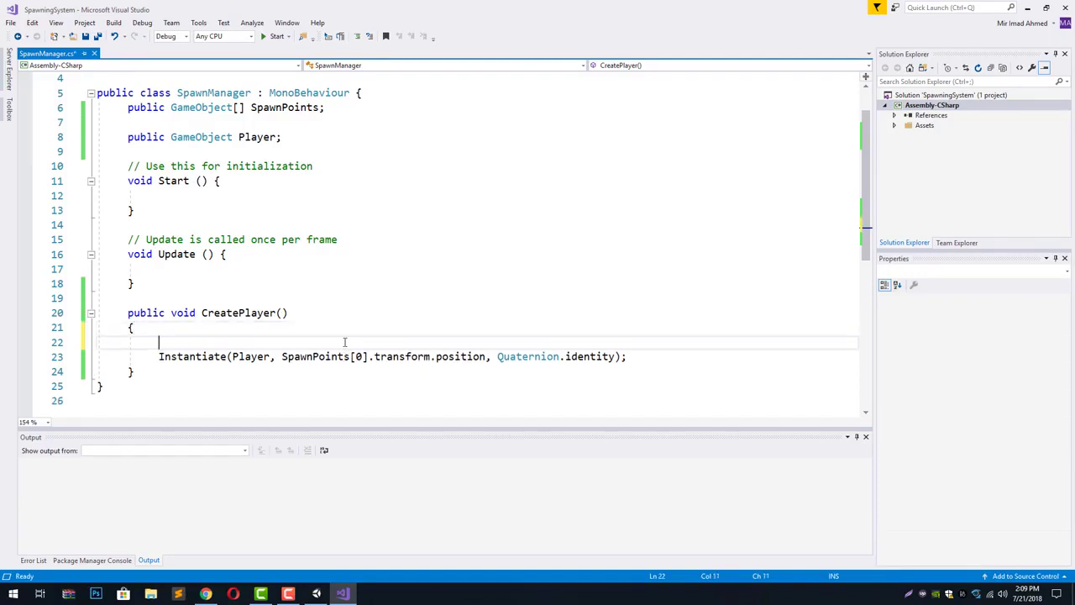
pyautogui.write('int index = Random.')
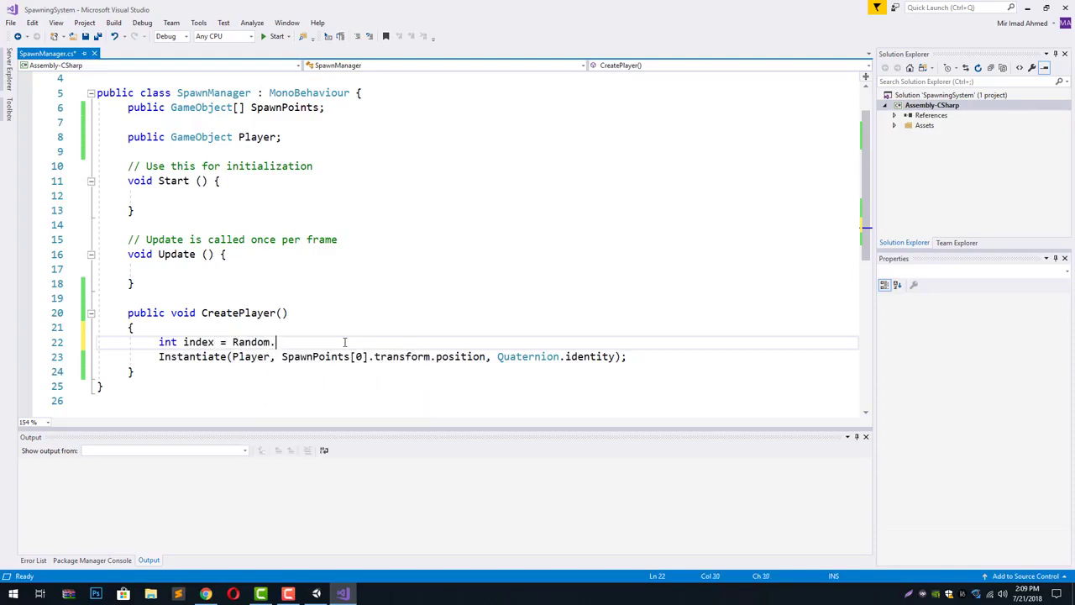
pyautogui.write('ran')
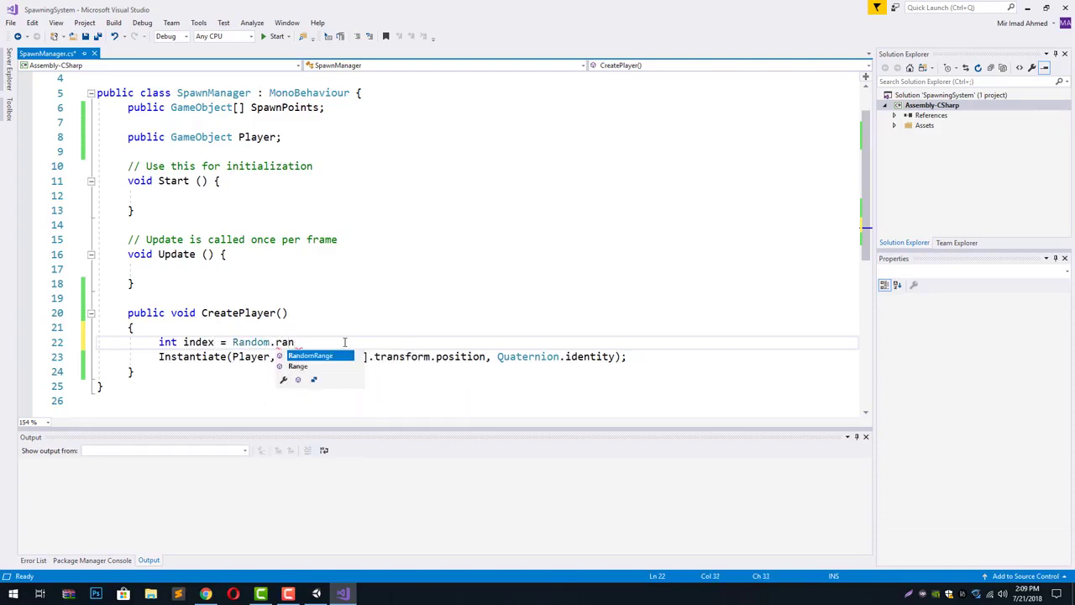
pyautogui.press('Down')
pyautogui.press('Tab')
pyautogui.write('(')
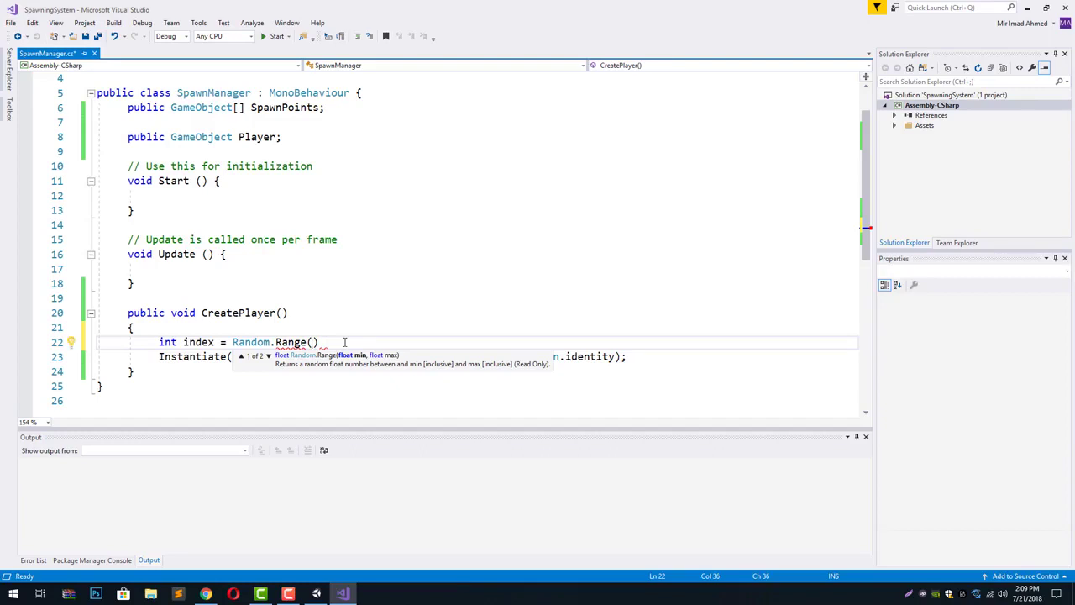
pyautogui.write('0, SpawnPoints.')
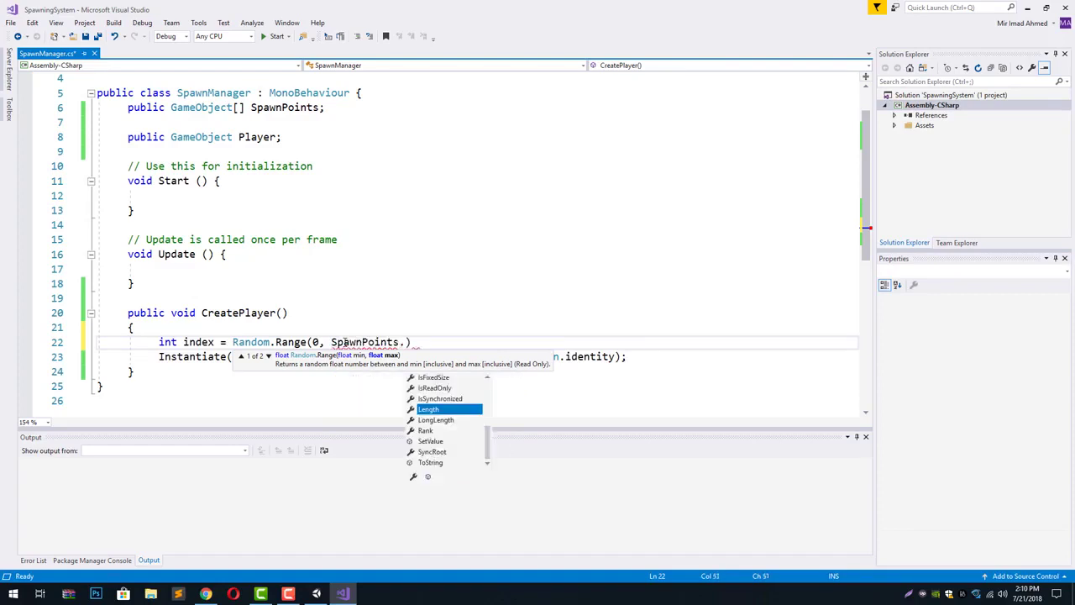
pyautogui.write('l')
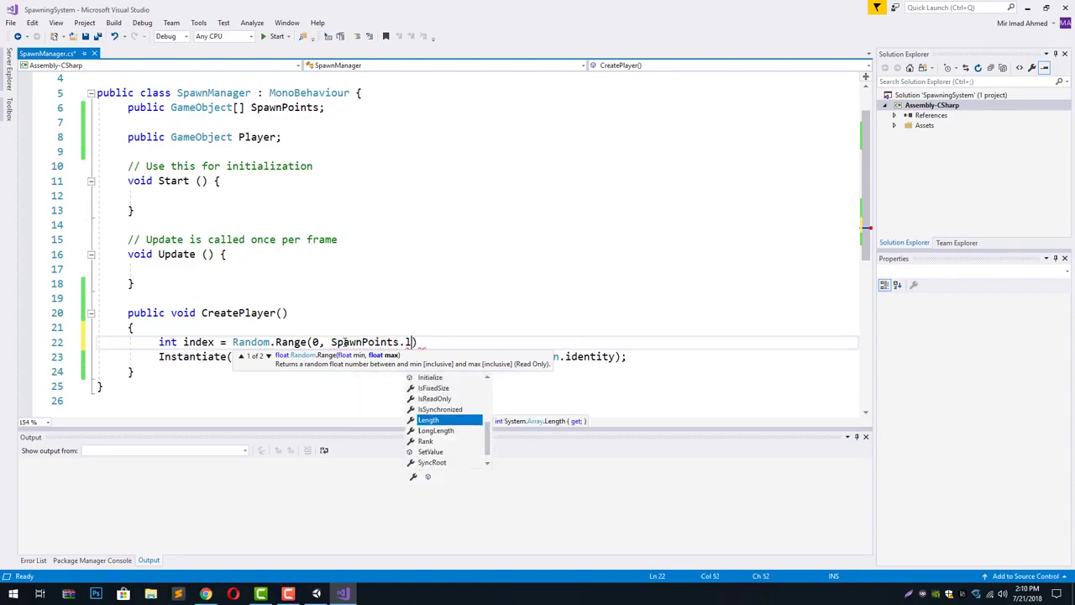
pyautogui.press('Tab')
pyautogui.write(')')
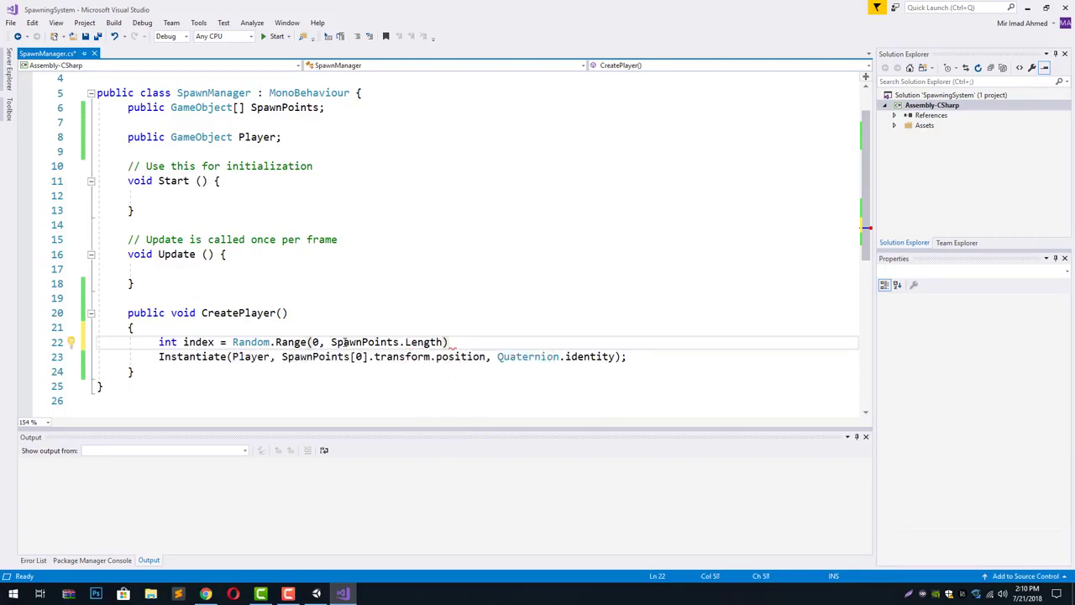
pyautogui.write(';')
# - Replace SpawnPoints[0] with SpawnPoints[index] and save the script
pyautogui.doubleClick(358, 356)
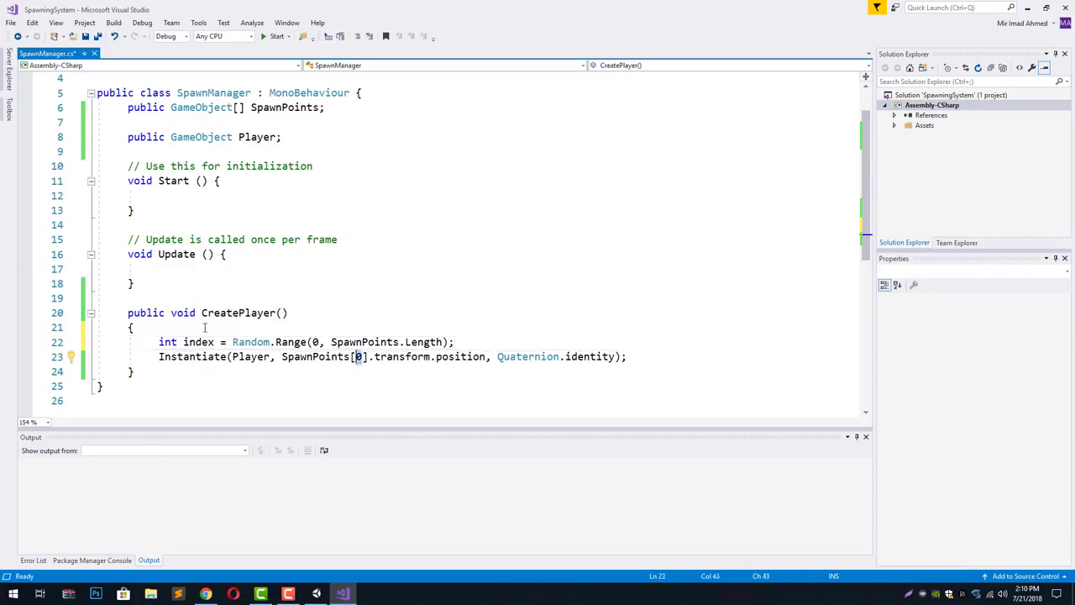
pyautogui.write('index')
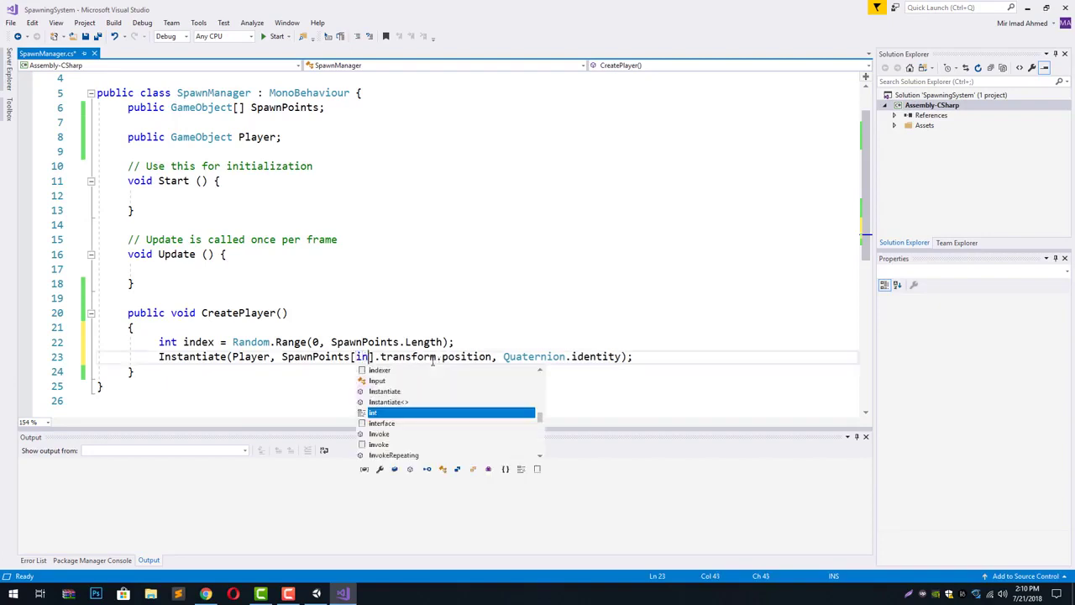
pyautogui.press('Escape')
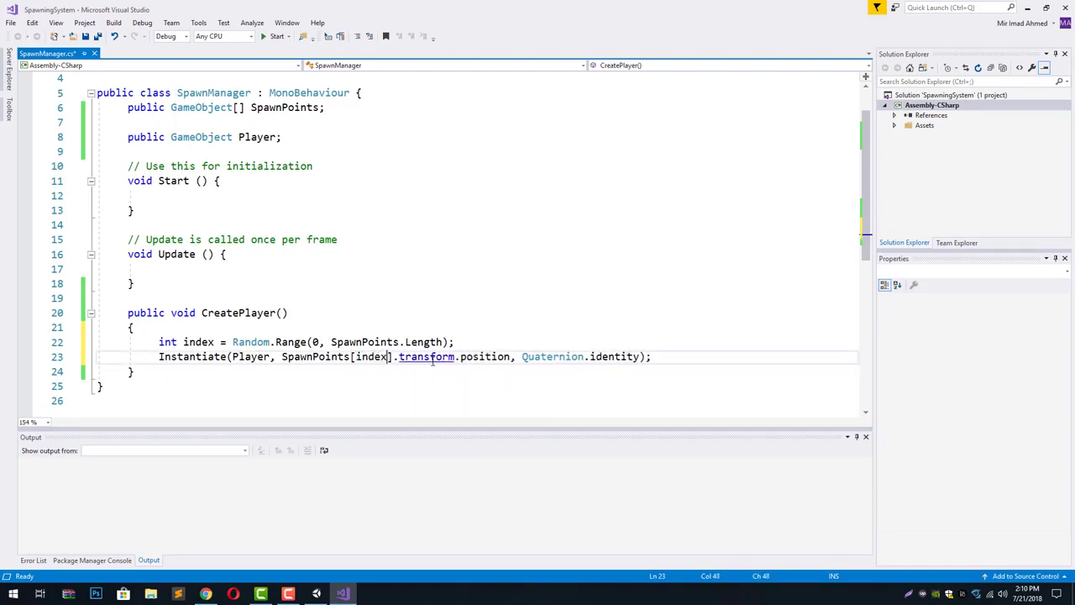
pyautogui.hotkey('ctrl', 's')
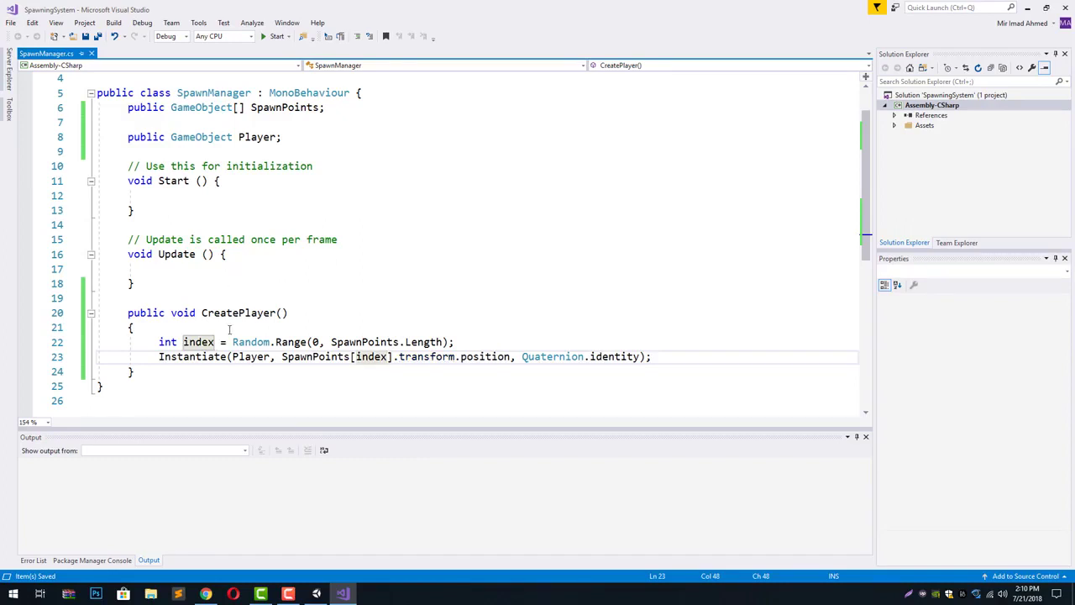
# - Play, spawn a capsule, confirm Capsule(Clone) sits at X 54.1, Z -42.2, then stop
pyautogui.click(316, 593)
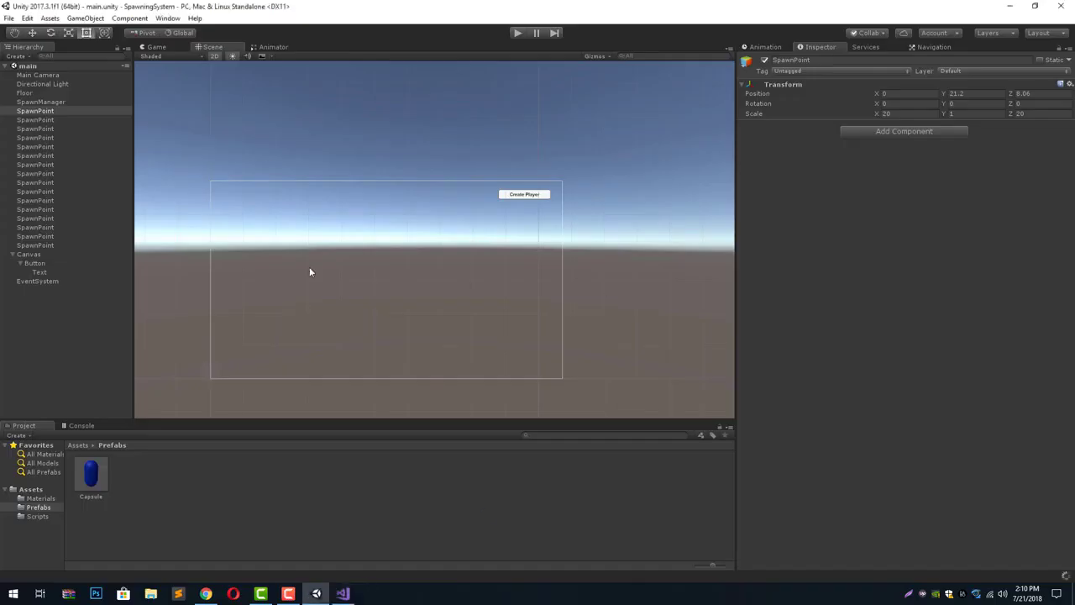
pyautogui.click(517, 33)
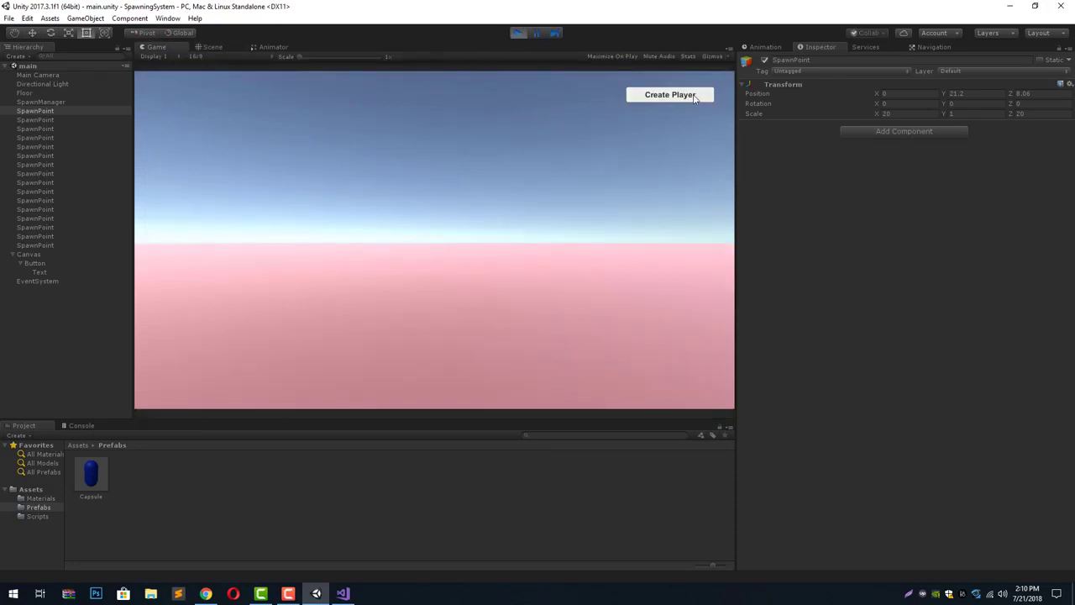
pyautogui.click(694, 98)
pyautogui.click(23, 290)
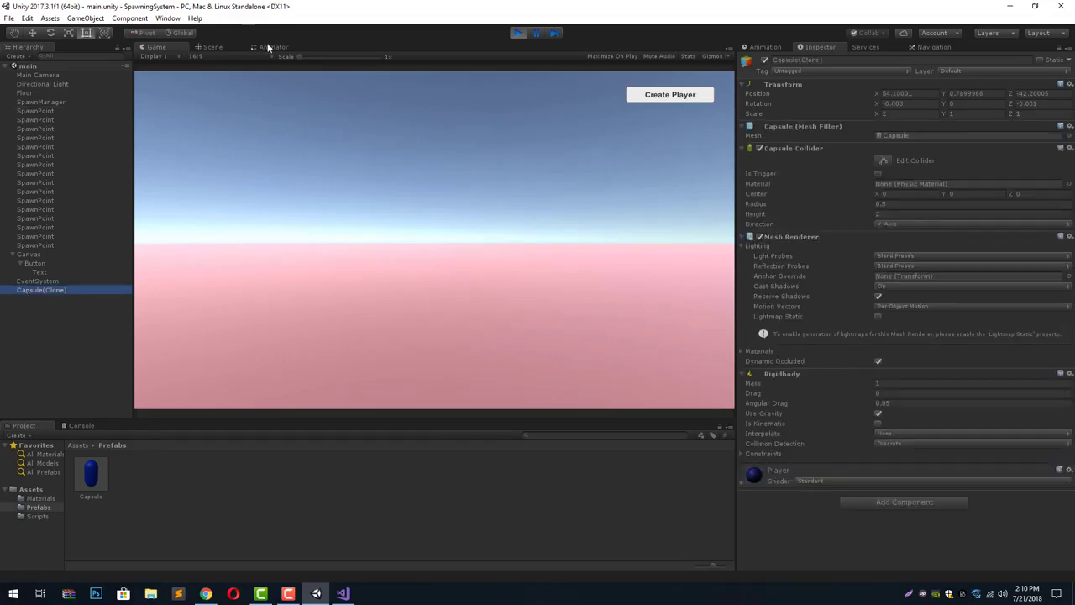
pyautogui.click(220, 46)
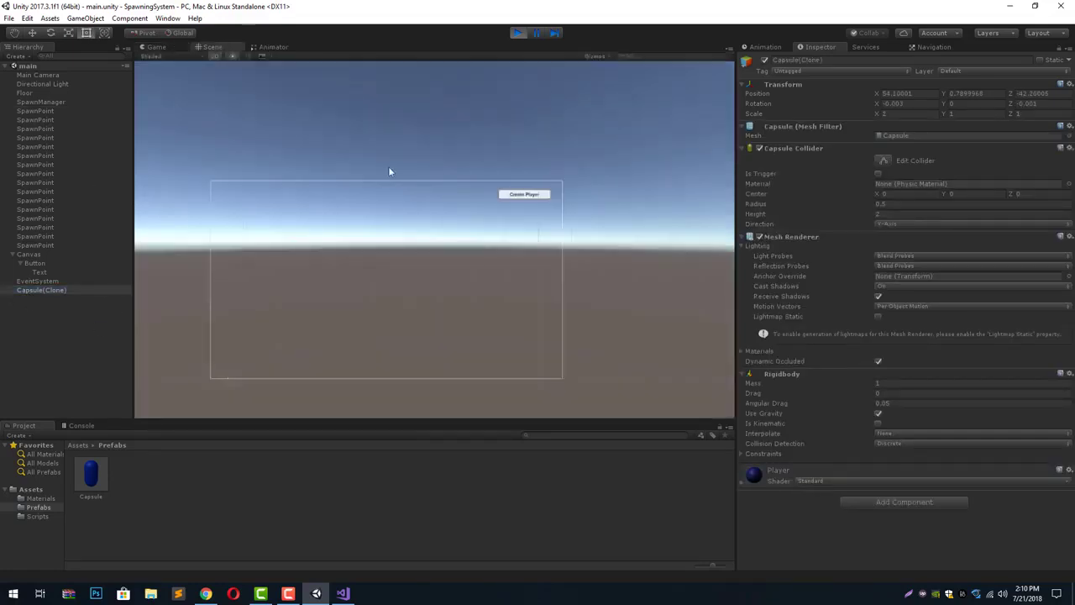
pyautogui.click(518, 33)
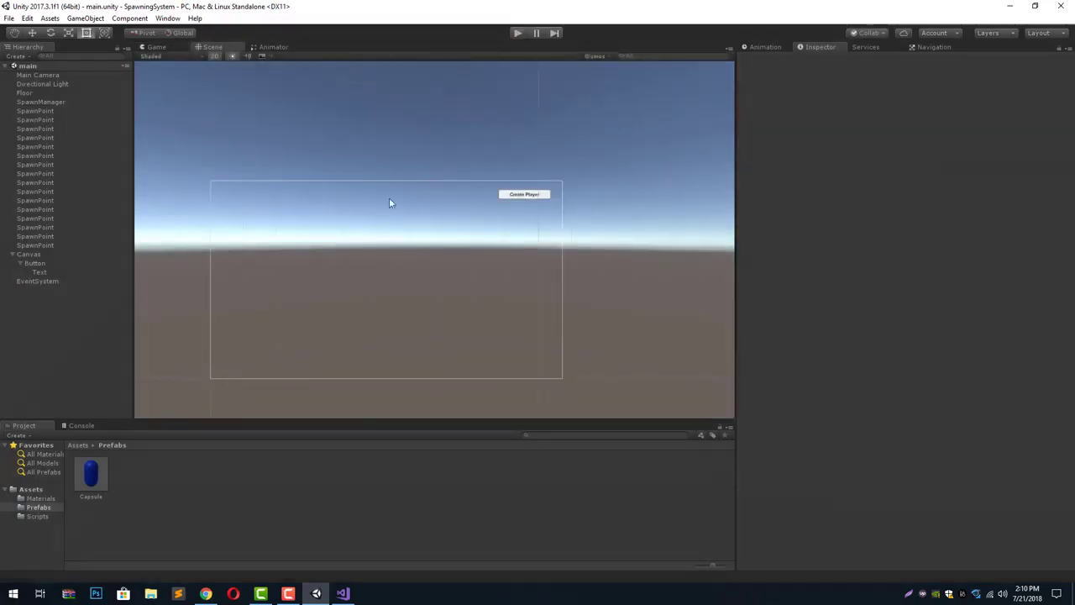
# - Select Main Camera in 3D view, move it to X -272, Z -238, and tilt it downward
pyautogui.click(43, 77)
pyautogui.click(43, 76)
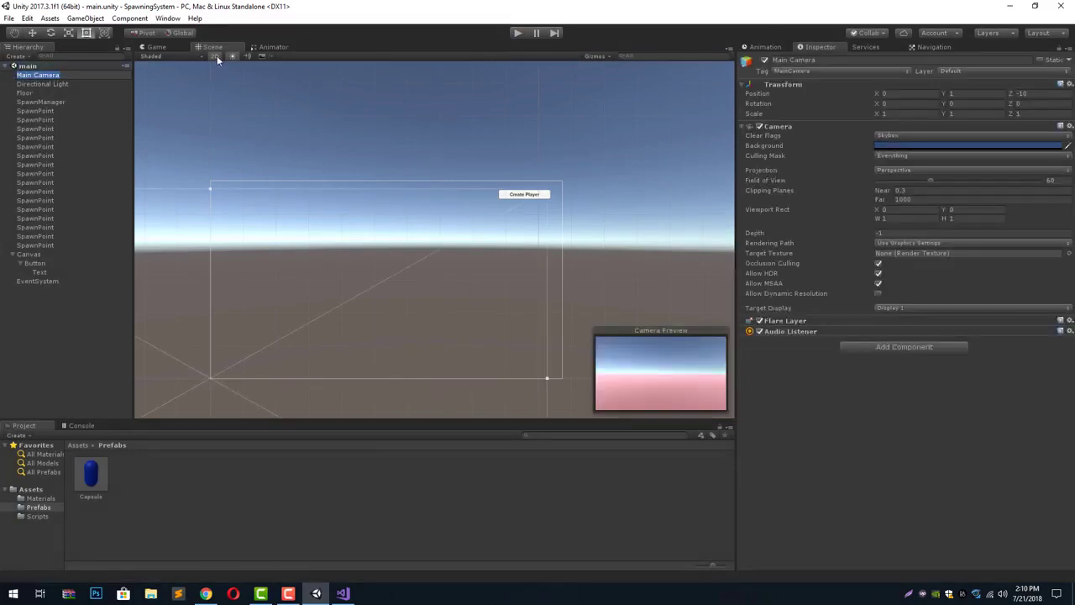
pyautogui.click(215, 55)
pyautogui.press('w')
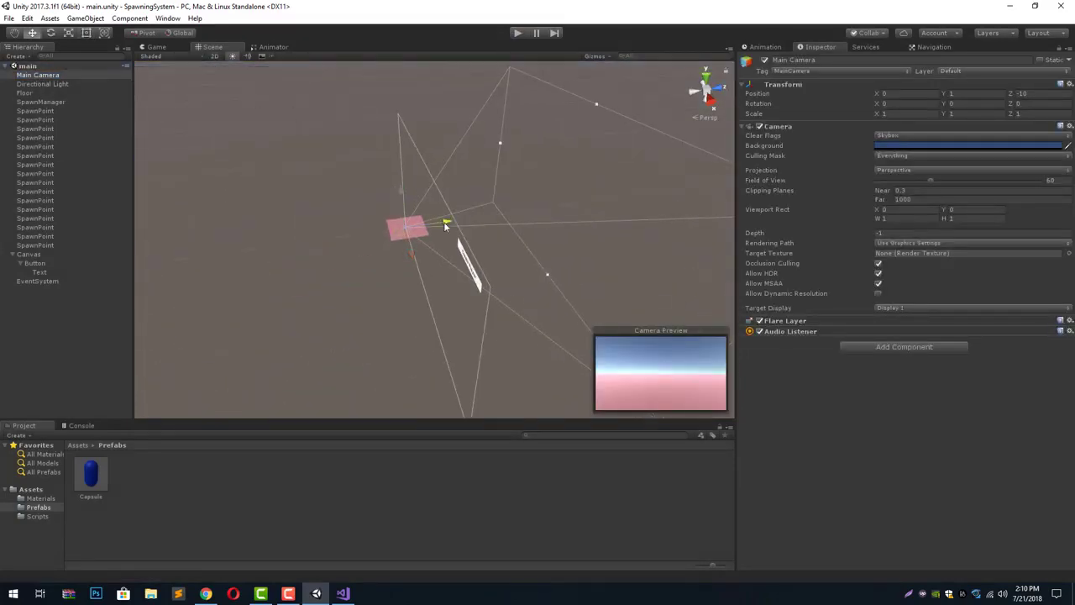
pyautogui.moveTo(446, 225); pyautogui.dragTo(408, 228)
pyautogui.moveTo(359, 262); pyautogui.dragTo(373, 226)
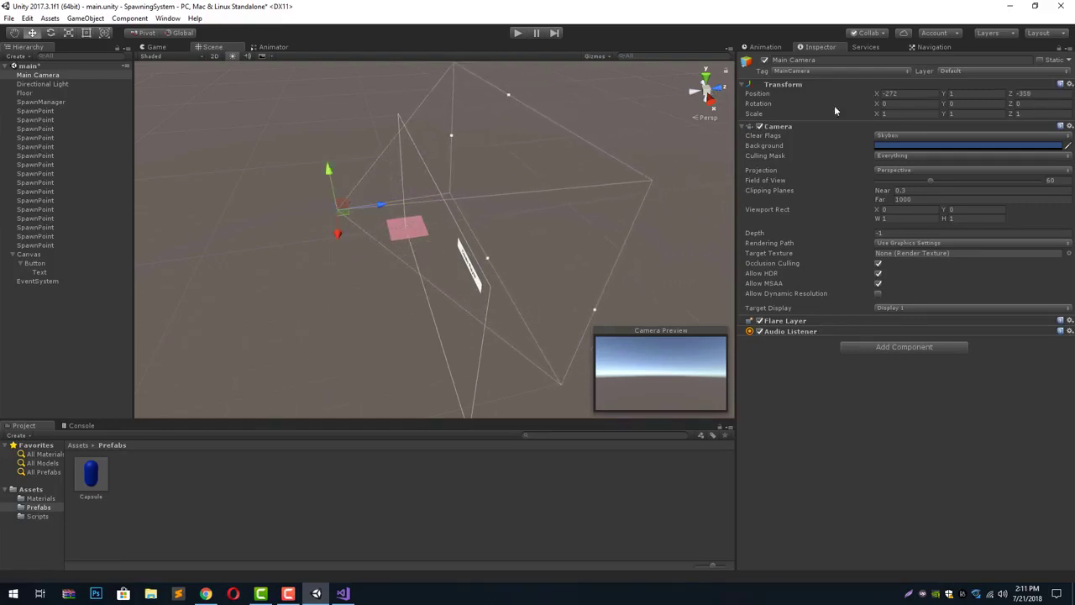
pyautogui.press('e')
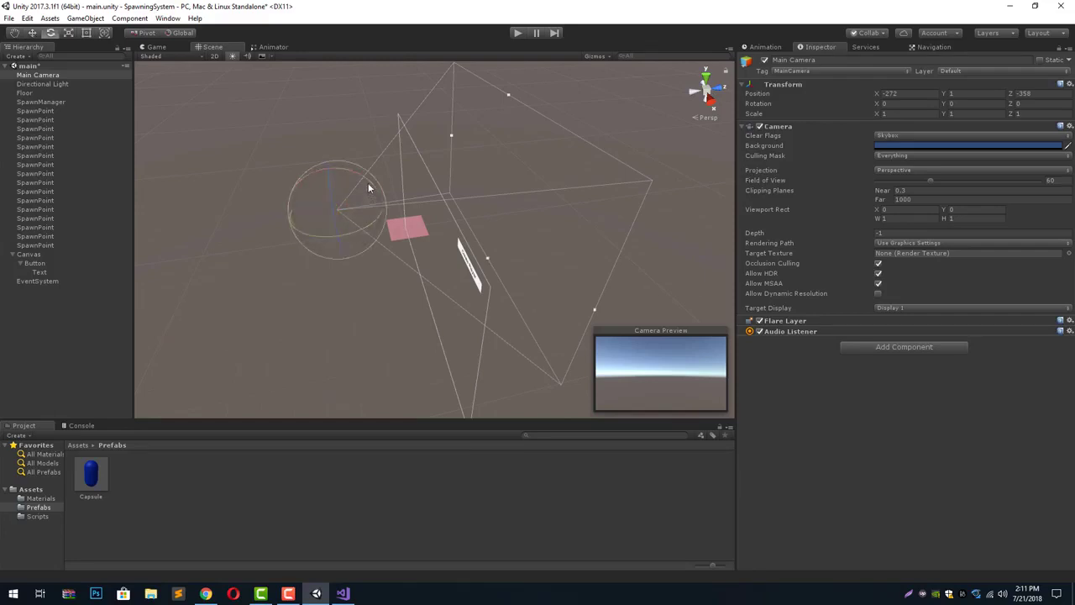
pyautogui.moveTo(366, 183); pyautogui.dragTo(417, 225)
pyautogui.click(706, 74)
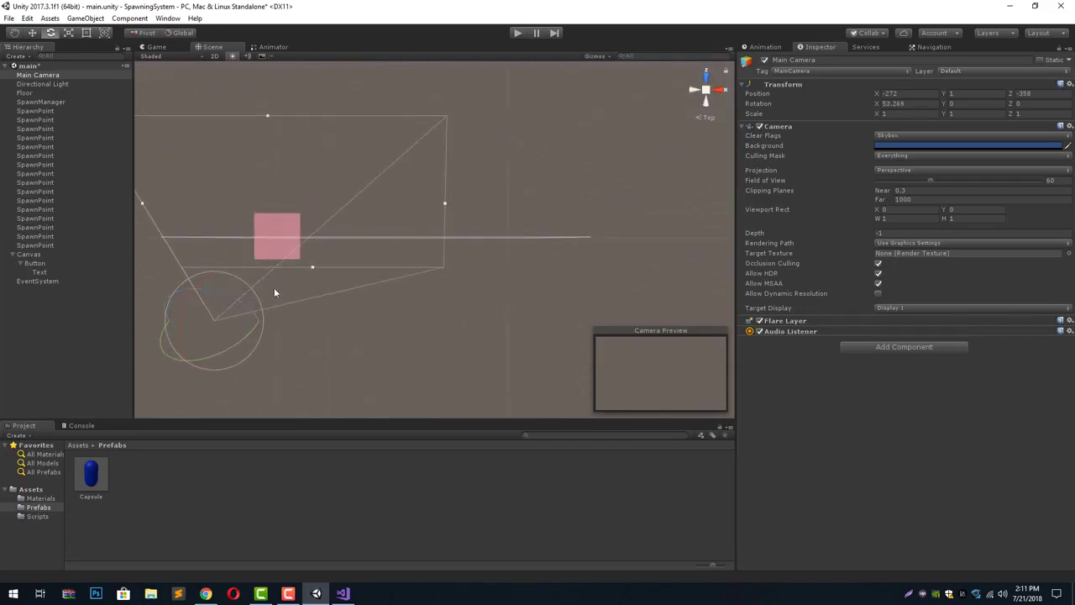
pyautogui.scroll(-5, 291, 274)
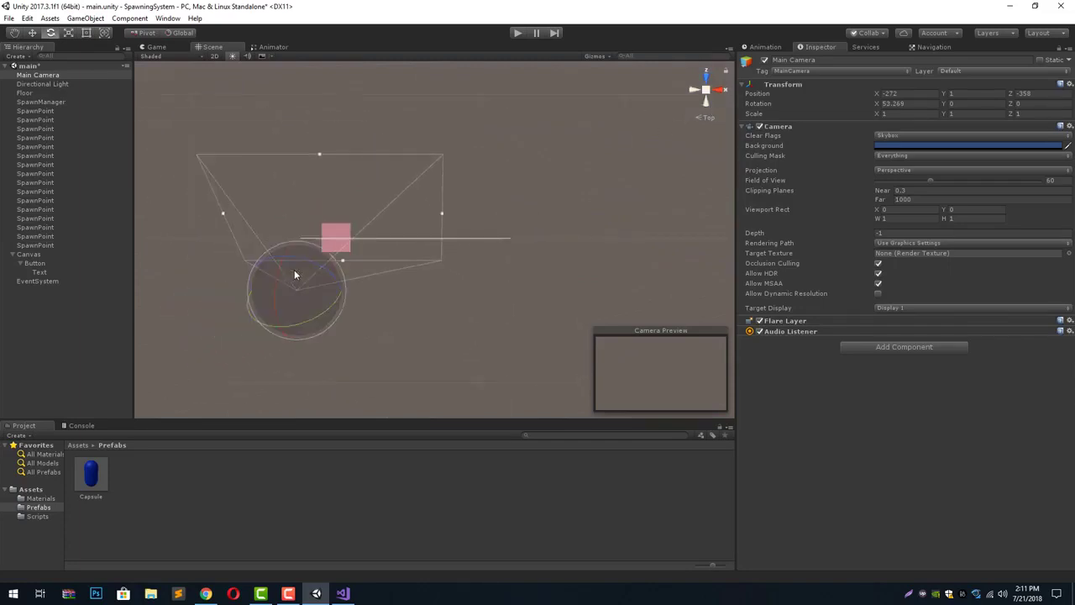
# - Undo the tilt and reposition the camera along X and Z, checking from several view angles
pyautogui.press('w')
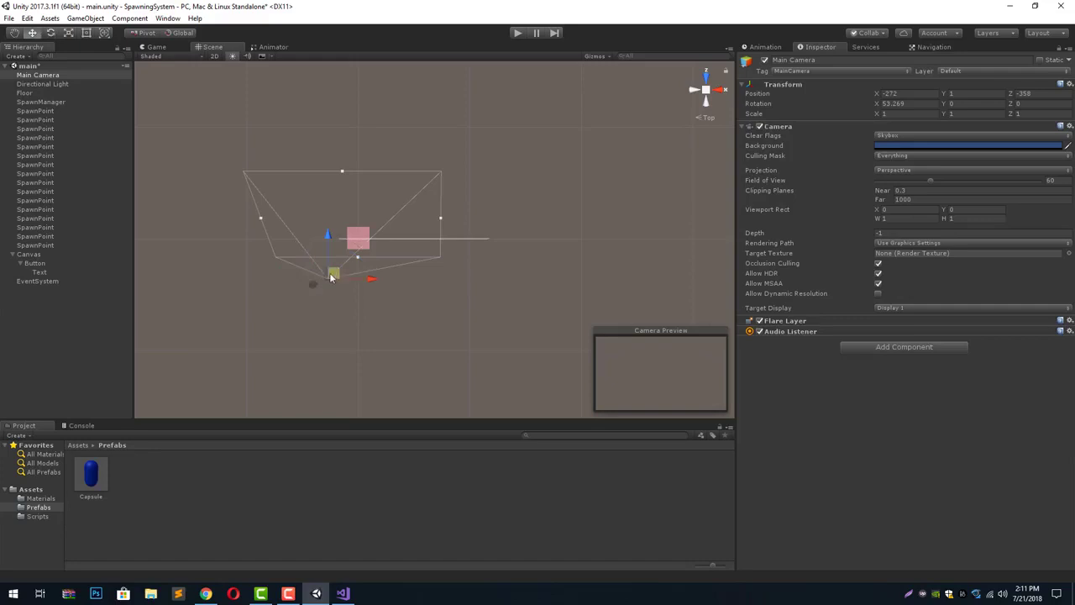
pyautogui.hotkey('ctrl', 'z')
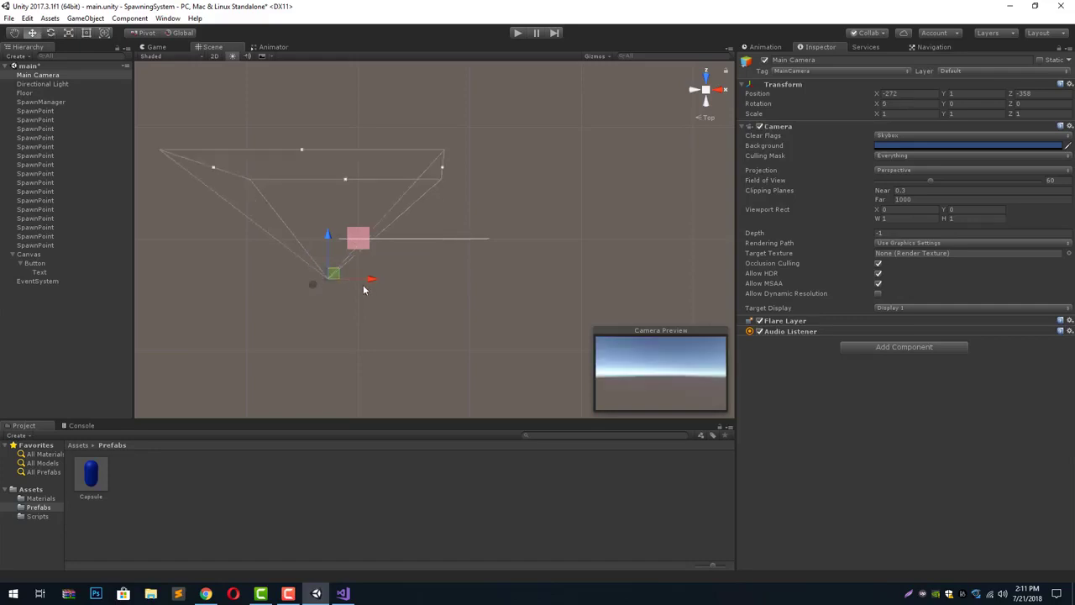
pyautogui.moveTo(376, 281); pyautogui.dragTo(412, 282)
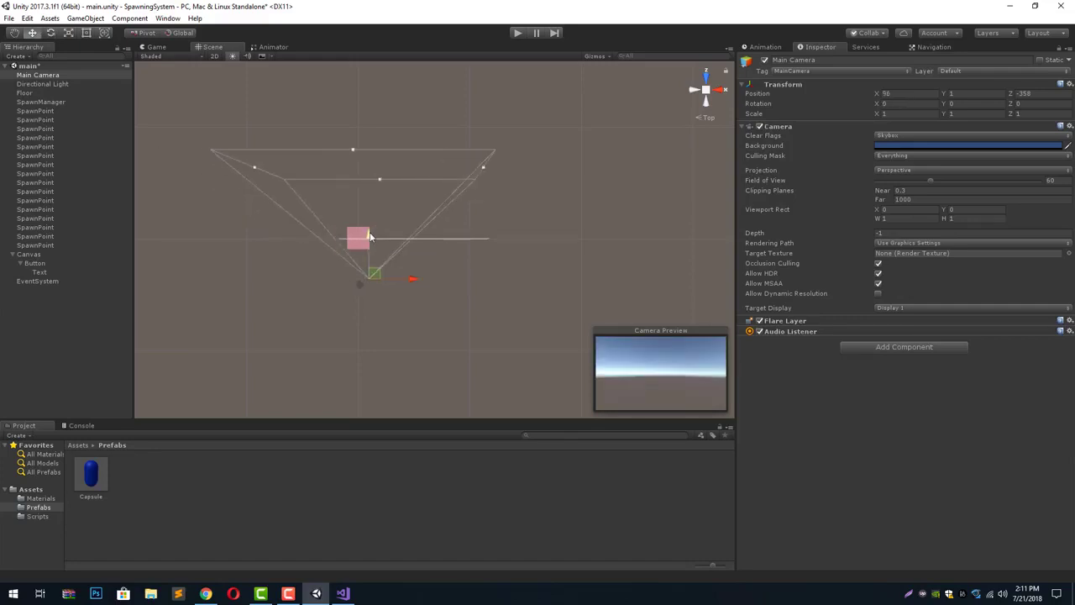
pyautogui.moveTo(369, 237); pyautogui.dragTo(368, 263)
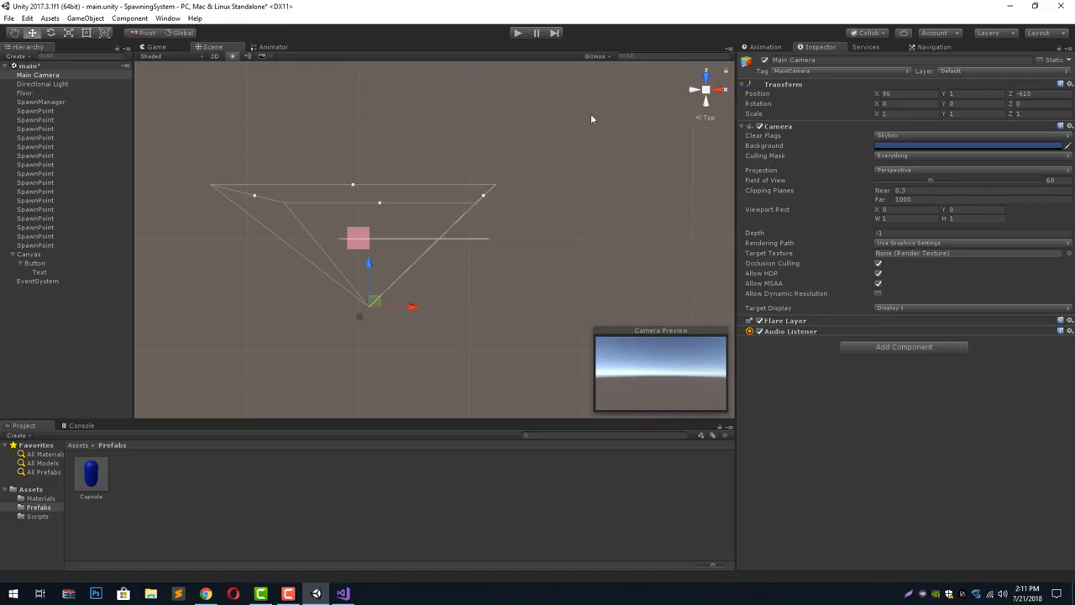
pyautogui.keyDown('alt'); pyautogui.moveTo(694, 99); pyautogui.dragTo(659, 109); pyautogui.keyUp('alt')
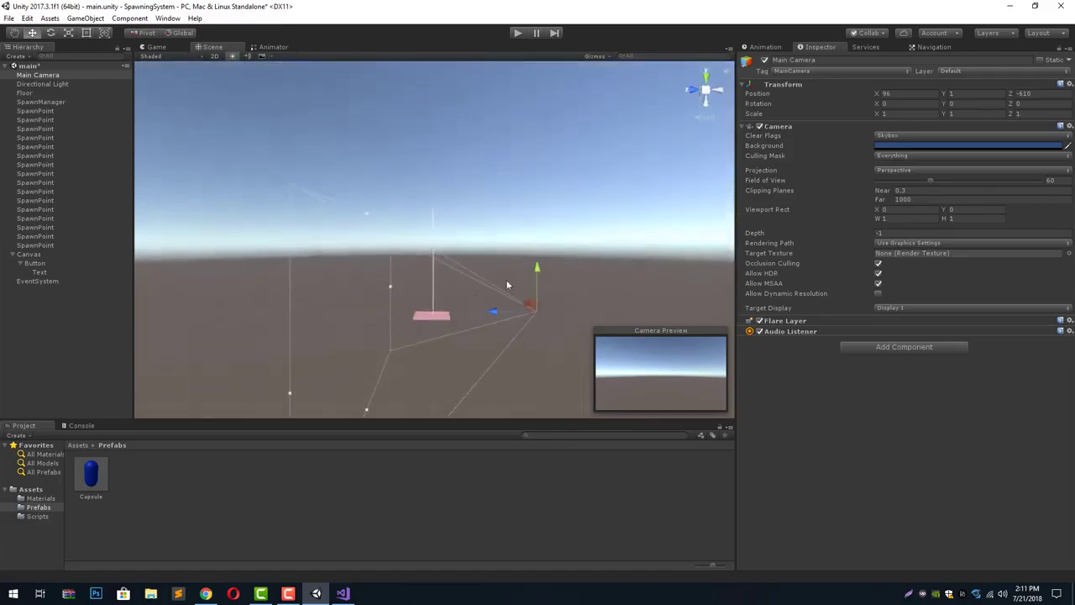
pyautogui.moveTo(492, 312); pyautogui.dragTo(441, 309)
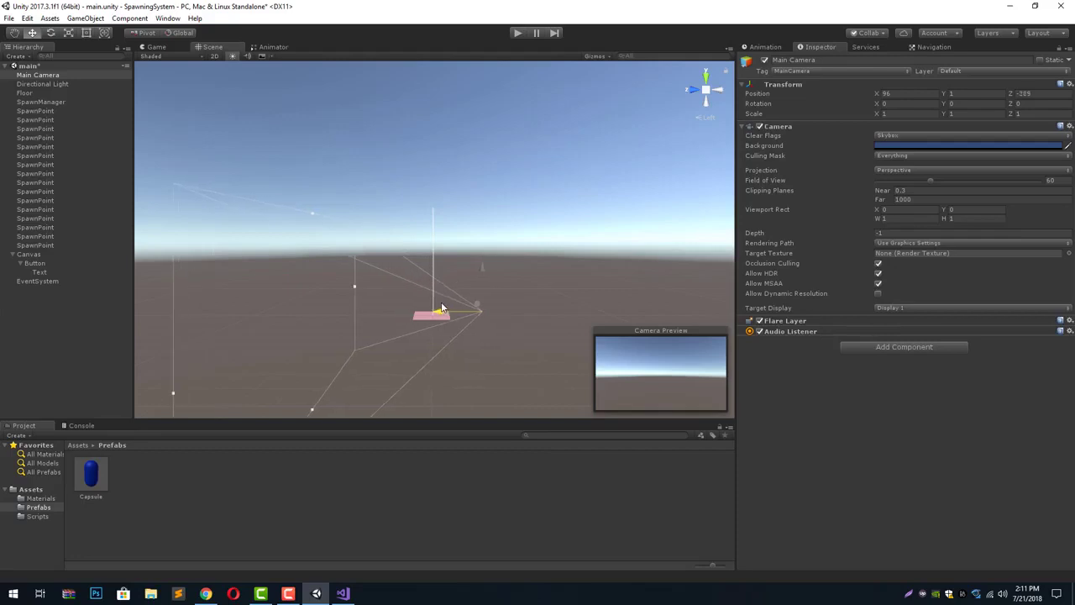
pyautogui.click(691, 91)
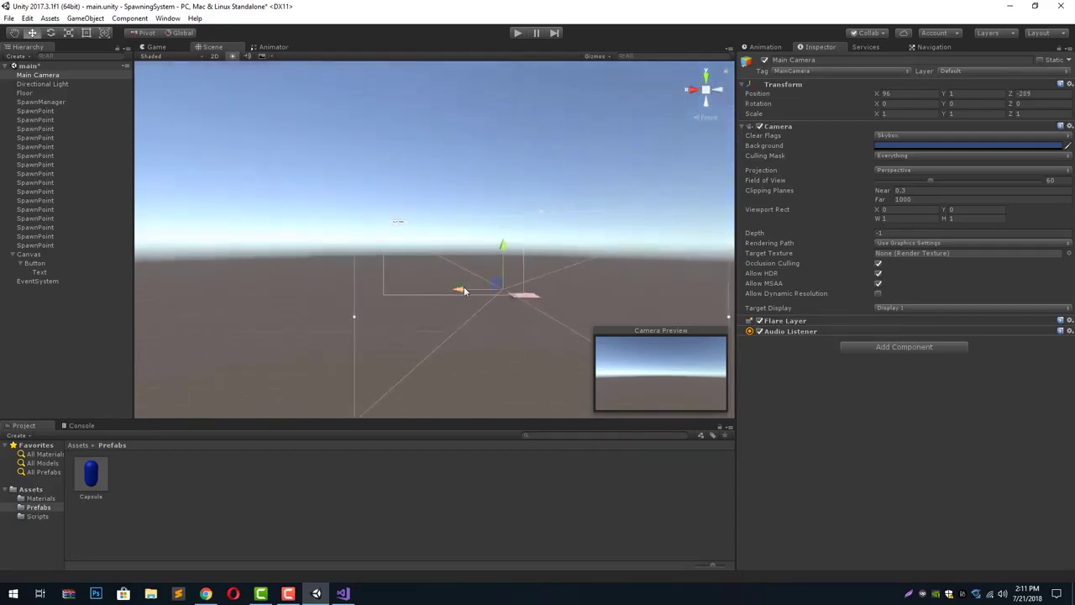
pyautogui.moveTo(464, 286)
pyautogui.mouseDown()
pyautogui.moveTo(503, 286)
pyautogui.moveTo(484, 286)
pyautogui.mouseUp()
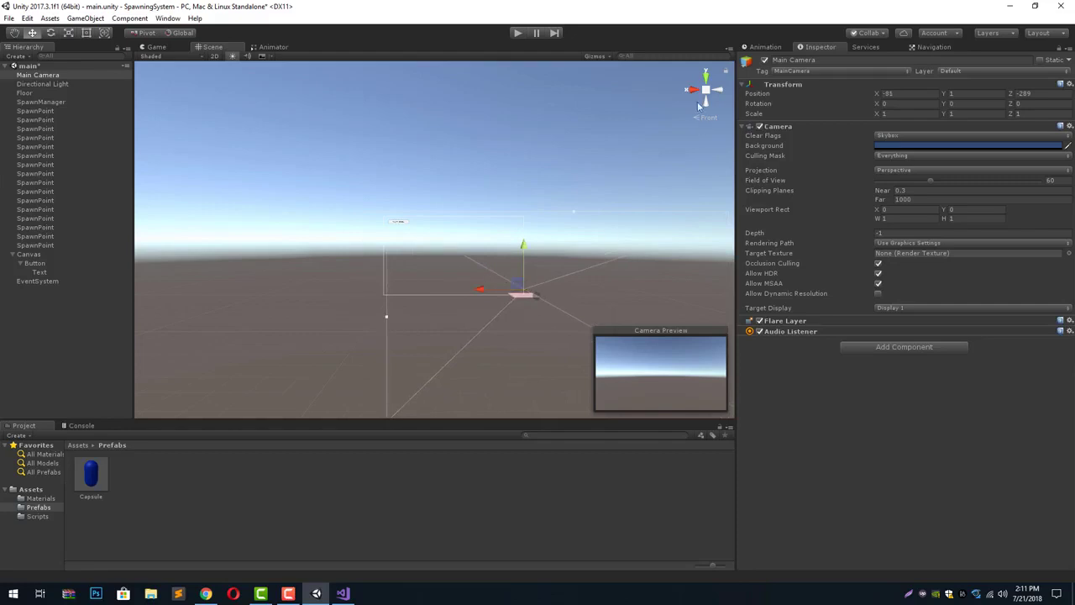
pyautogui.click(693, 91)
pyautogui.click(693, 91)
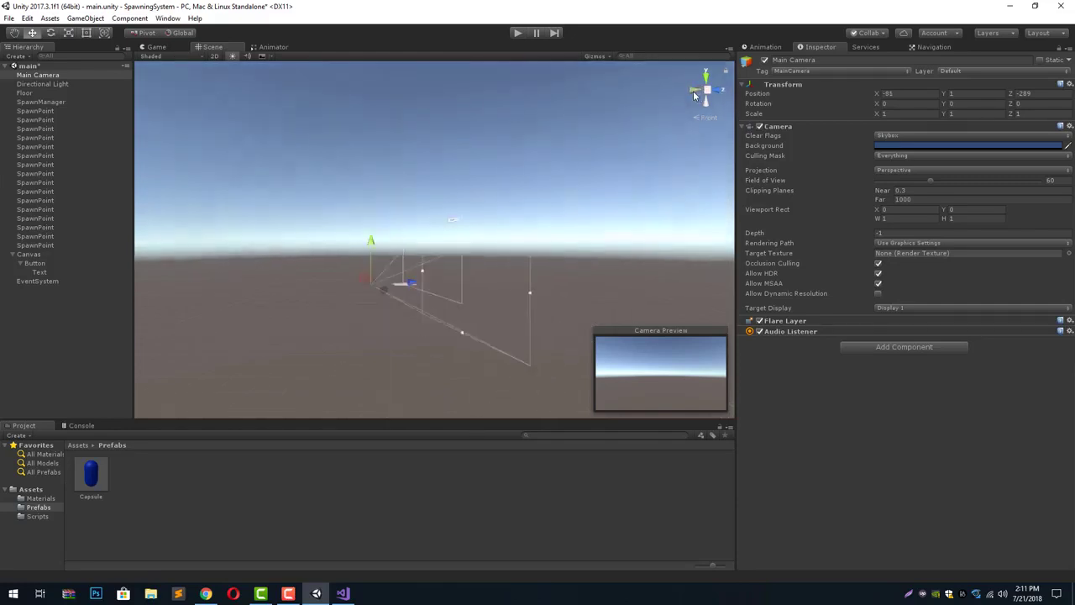
pyautogui.click(705, 78)
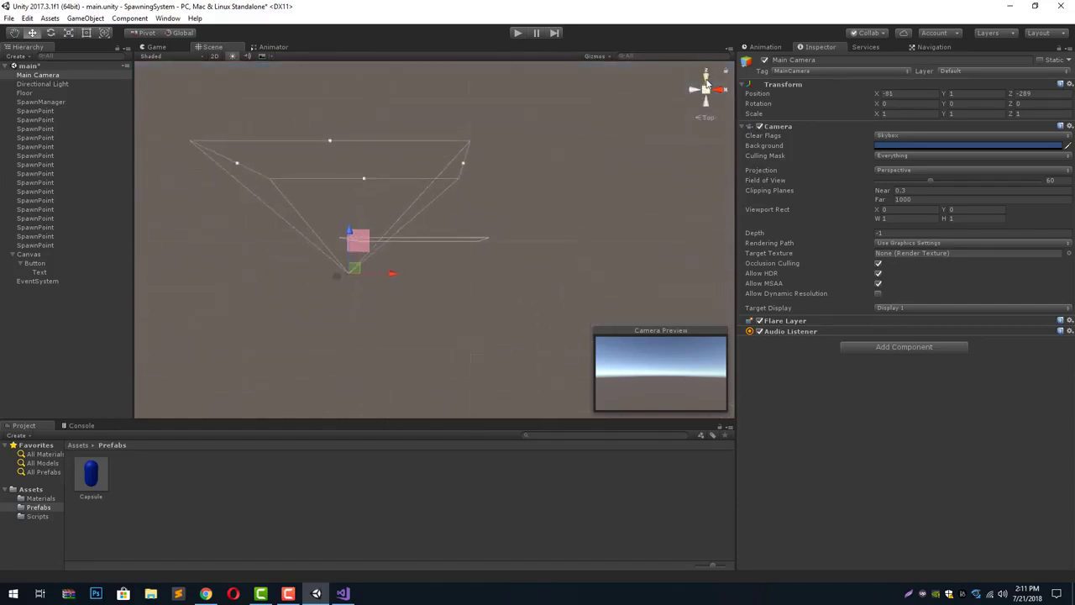
pyautogui.click(704, 107)
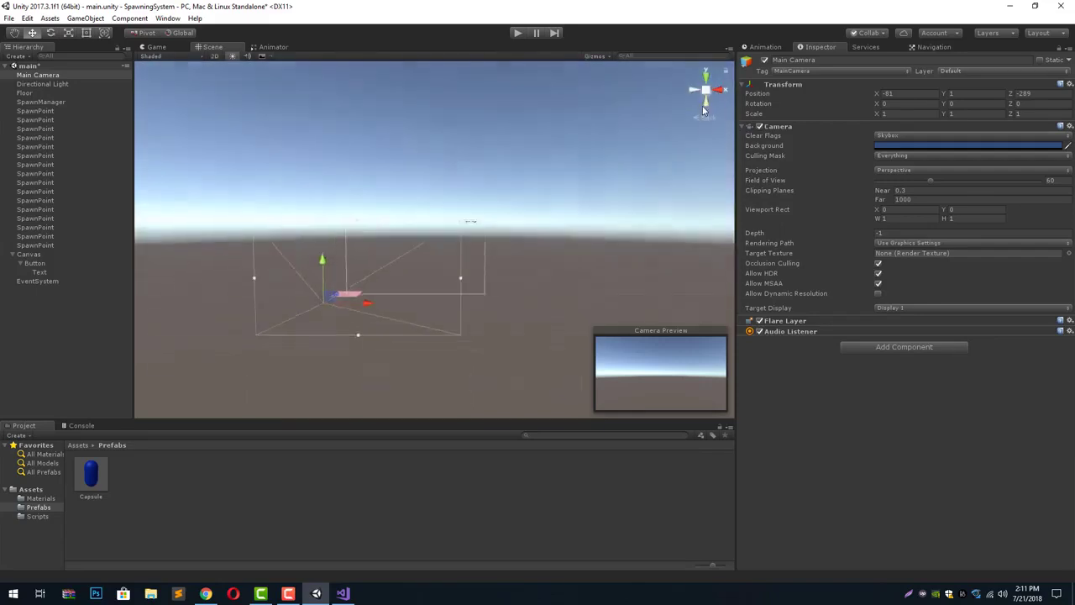
# - Set the camera's X rotation to 90 and raise it above the centred floor
pyautogui.press('e')
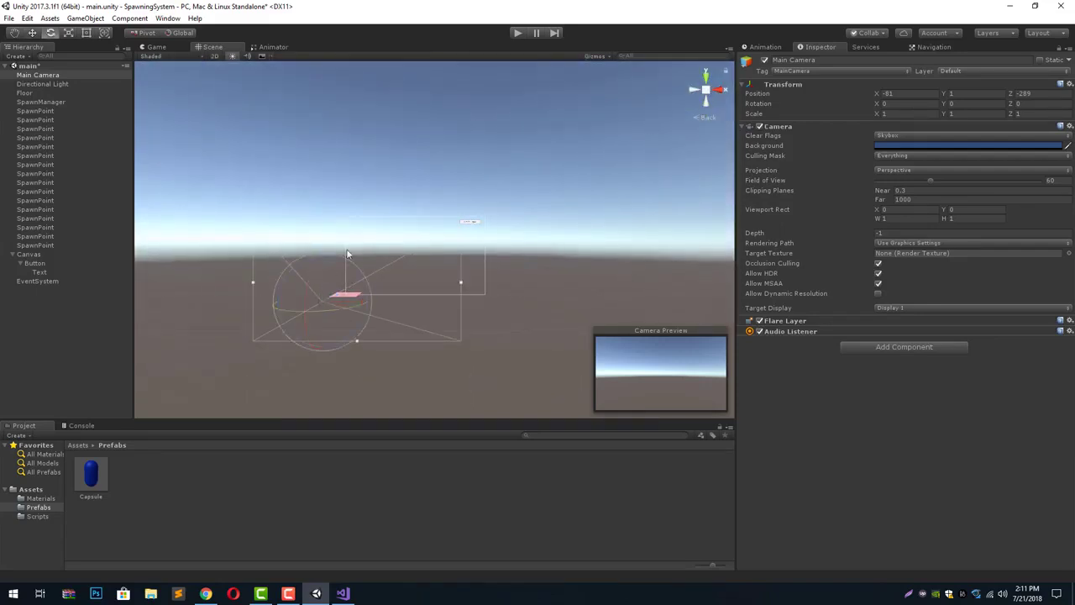
pyautogui.moveTo(308, 305); pyautogui.dragTo(371, 165)
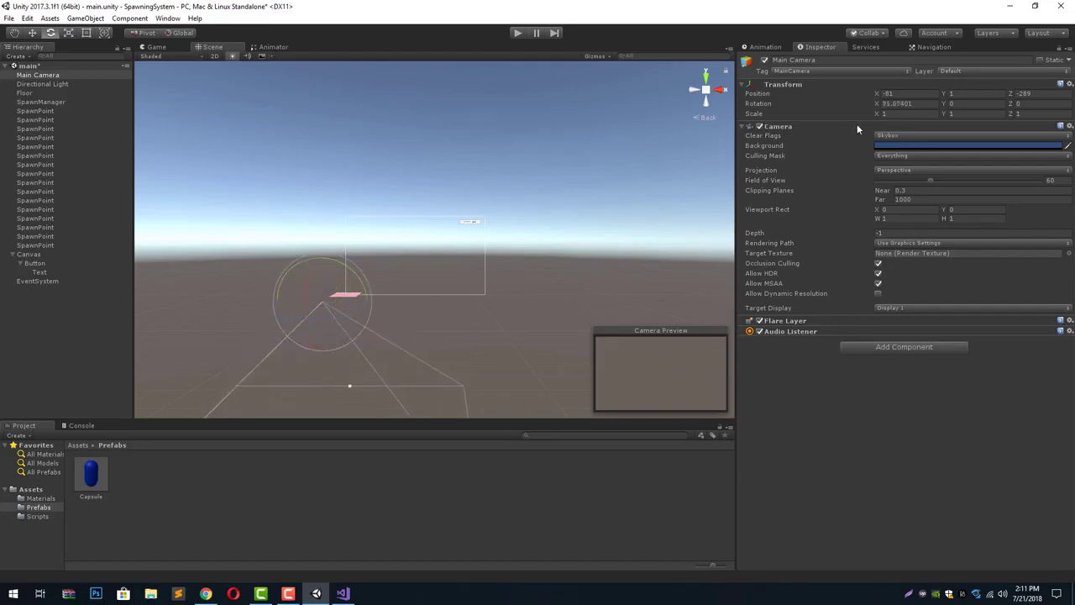
pyautogui.click(897, 103)
pyautogui.write('90')
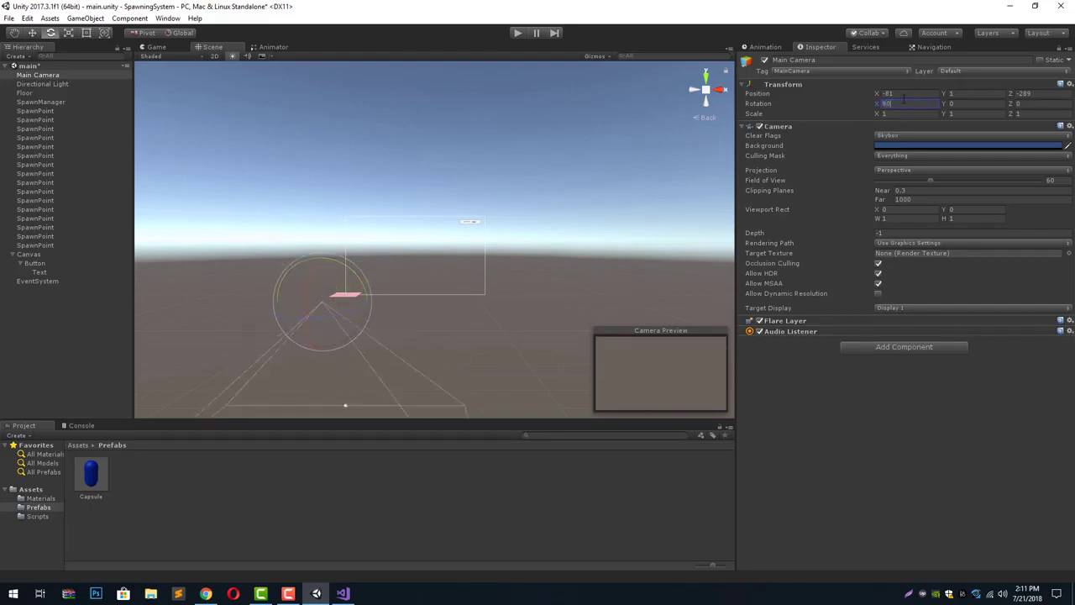
pyautogui.write('w')
pyautogui.moveTo(323, 266); pyautogui.dragTo(322, 166)
pyautogui.moveTo(367, 217)
pyautogui.mouseDown()
pyautogui.moveTo(394, 211)
pyautogui.moveTo(355, 216)
pyautogui.moveTo(381, 215)
pyautogui.moveTo(372, 215)
pyautogui.mouseUp()
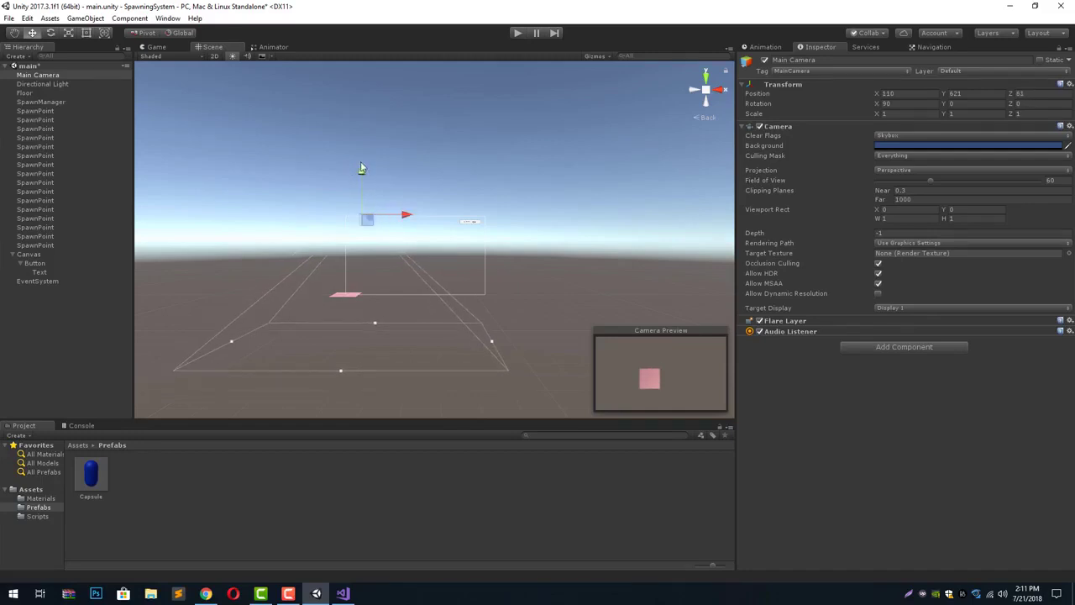
pyautogui.moveTo(362, 168); pyautogui.dragTo(361, 229)
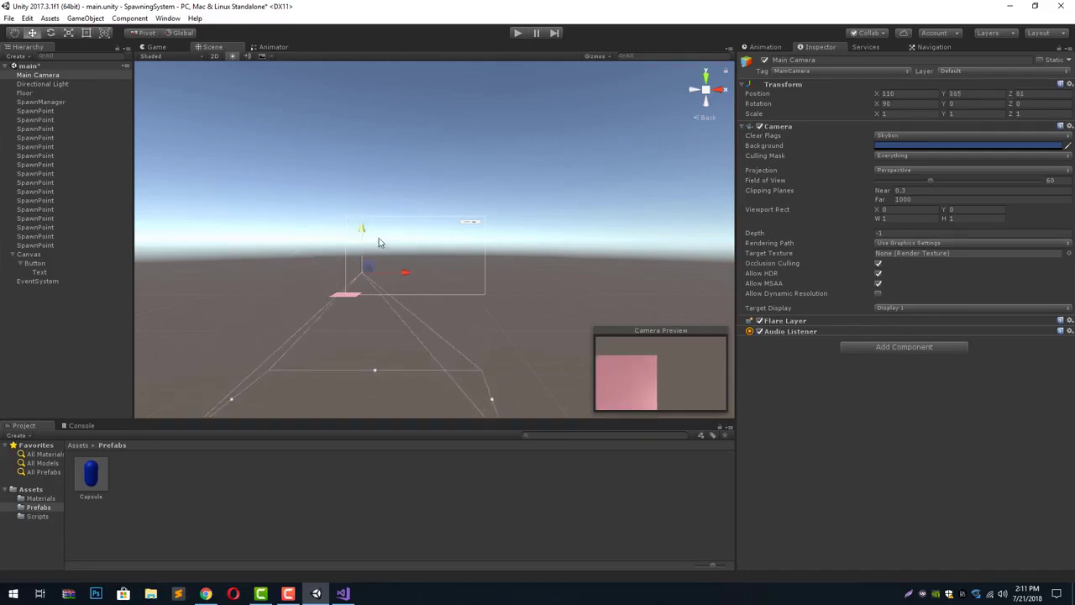
pyautogui.moveTo(373, 271)
pyautogui.mouseDown()
pyautogui.moveTo(361, 271)
pyautogui.moveTo(377, 269)
pyautogui.mouseUp()
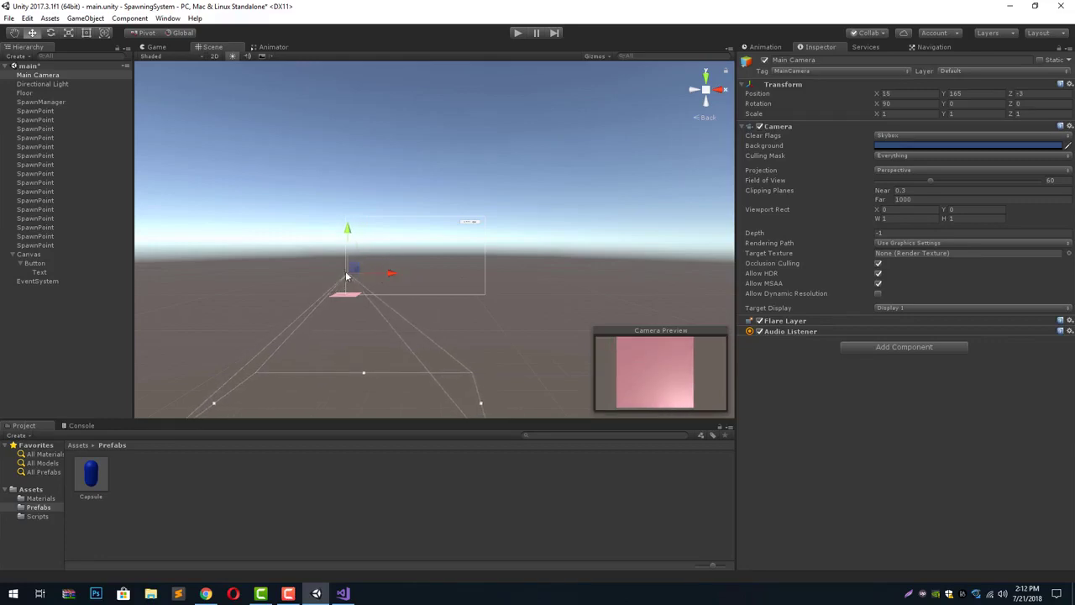
# - Fine-tune the camera to 15, 168, 3 so the floor fills the view, then play
pyautogui.click(696, 96)
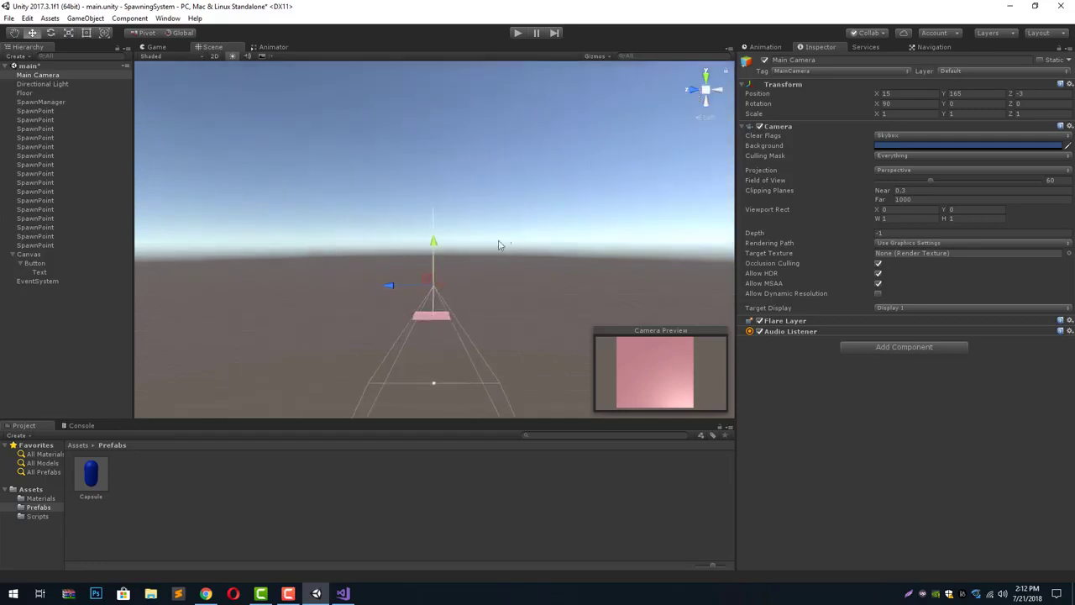
pyautogui.moveTo(400, 289); pyautogui.dragTo(399, 288)
pyautogui.moveTo(434, 253); pyautogui.dragTo(433, 252)
pyautogui.moveTo(401, 286); pyautogui.dragTo(394, 286)
pyautogui.click(517, 33)
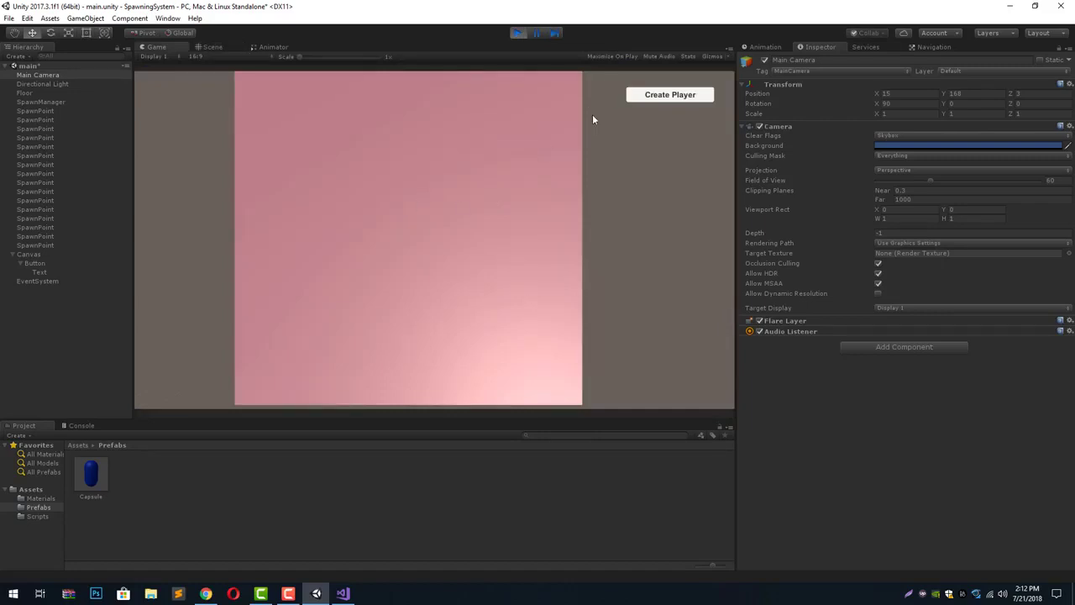
# - Spawn dozens of capsules at random floor spawn points with repeated Create Player clicks
pyautogui.click(652, 99)
pyautogui.click(657, 97)
pyautogui.click(649, 97)
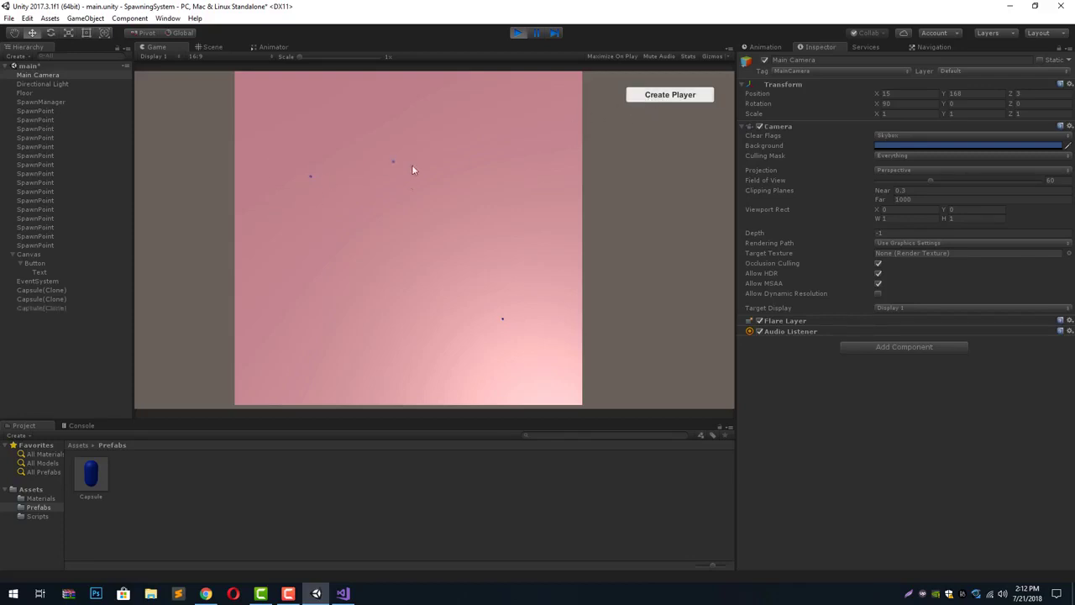
pyautogui.click(645, 98)
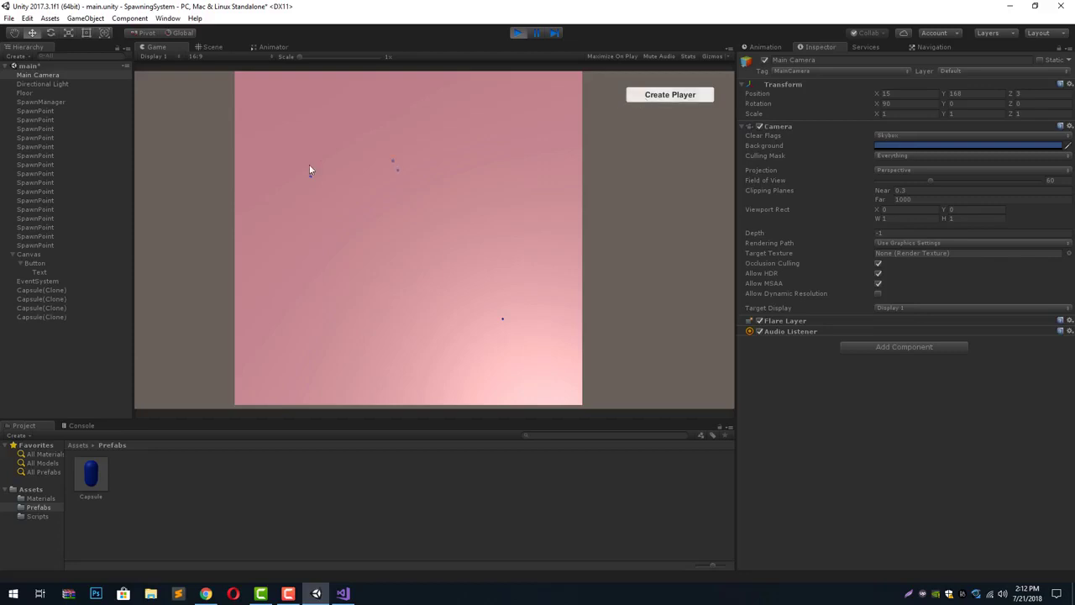
pyautogui.click(648, 99)
pyautogui.click(649, 98)
pyautogui.click(650, 99)
pyautogui.click(649, 98)
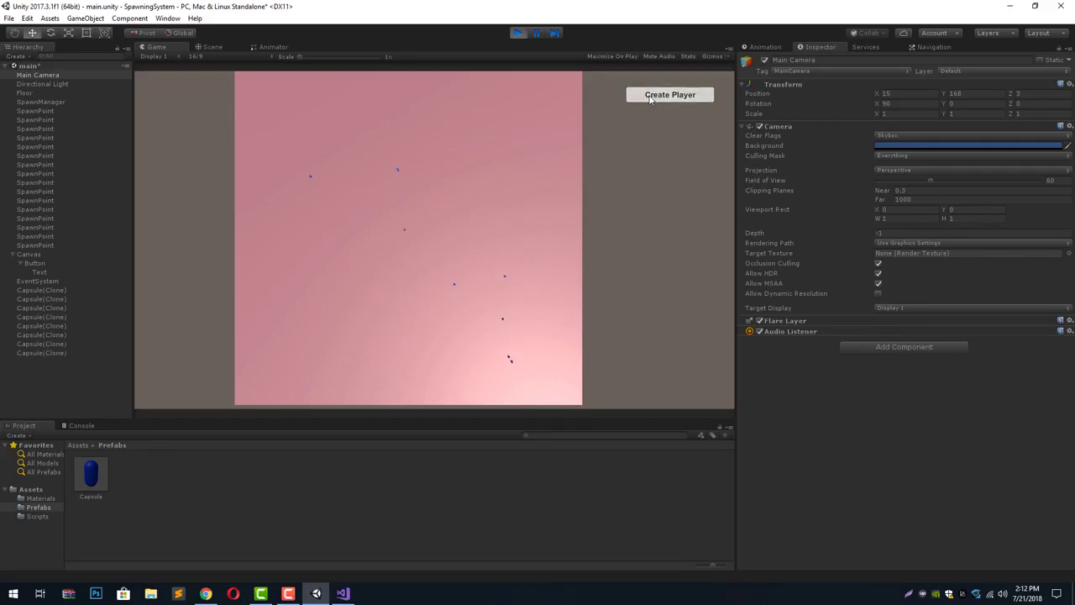
pyautogui.click(649, 99)
pyautogui.click(649, 98)
pyautogui.click(649, 98)
pyautogui.click(650, 99)
pyautogui.click(649, 98)
pyautogui.click(649, 98)
pyautogui.click(650, 98)
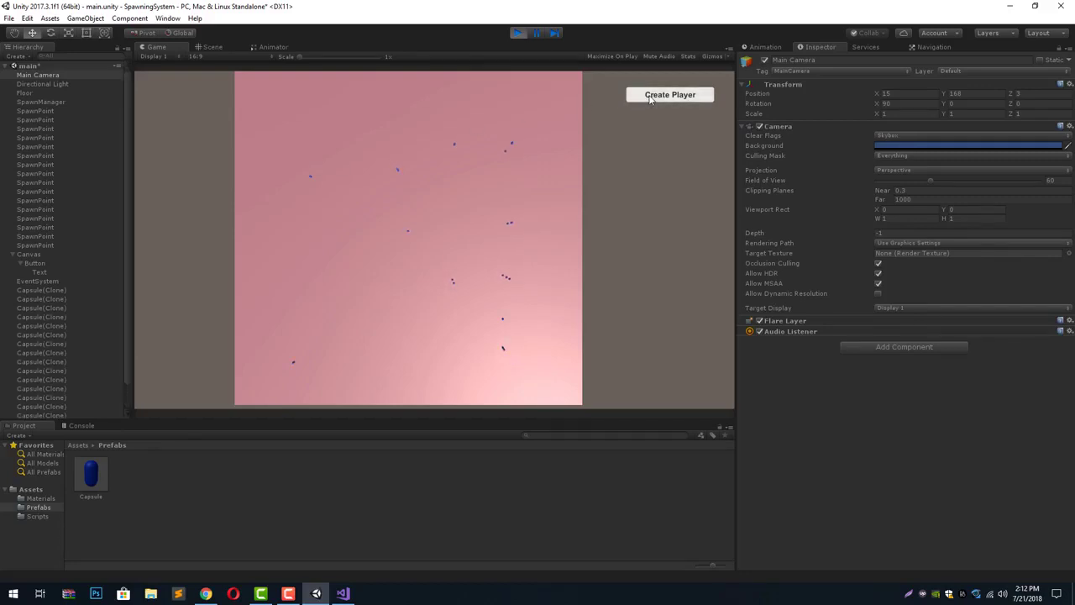
pyautogui.click(649, 98)
pyautogui.click(650, 99)
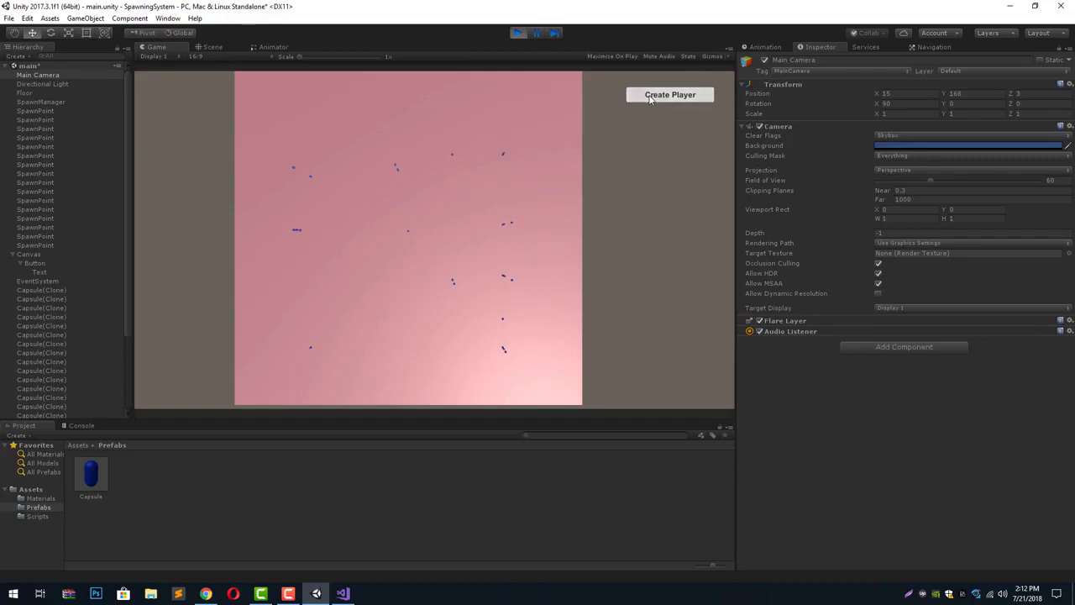
pyautogui.click(649, 98)
pyautogui.click(650, 99)
pyautogui.click(649, 98)
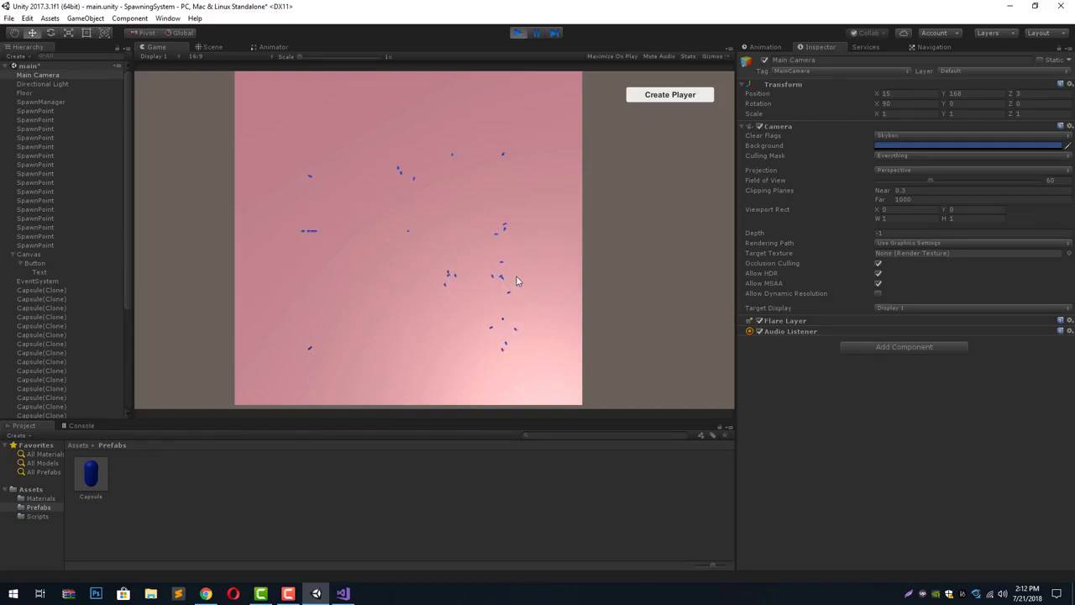
pyautogui.click(635, 95)
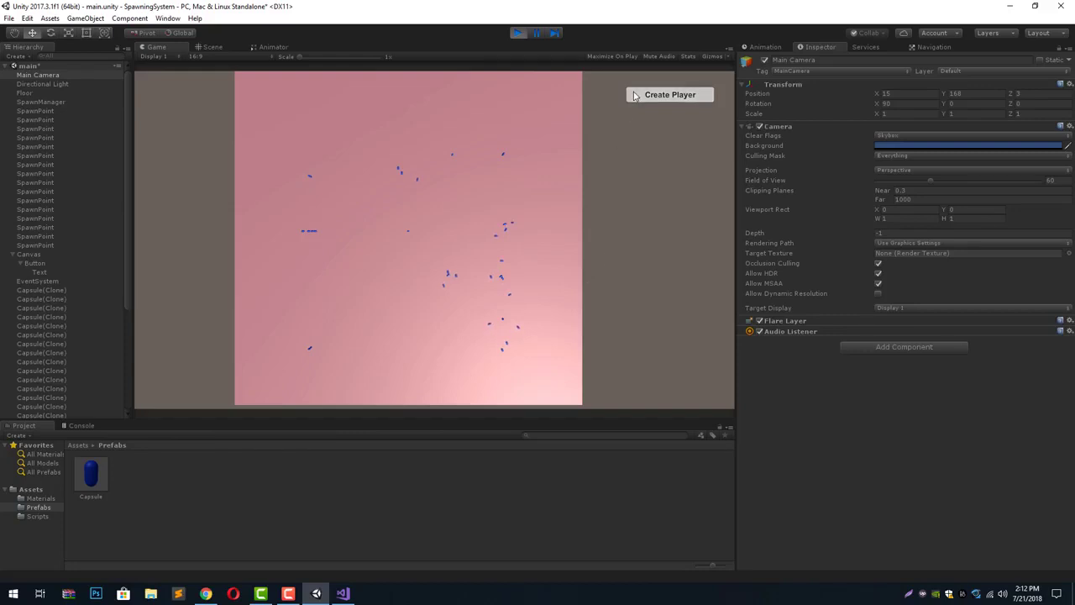
pyautogui.click(635, 95)
pyautogui.click(636, 95)
pyautogui.click(635, 95)
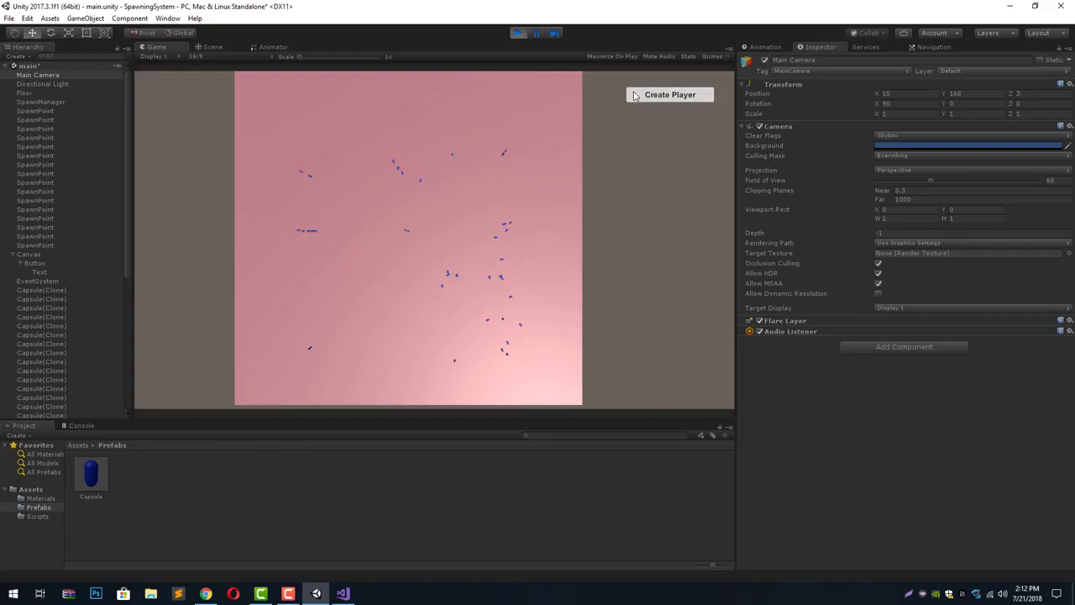
pyautogui.click(635, 95)
pyautogui.click(635, 95)
pyautogui.click(635, 95)
pyautogui.click(635, 95)
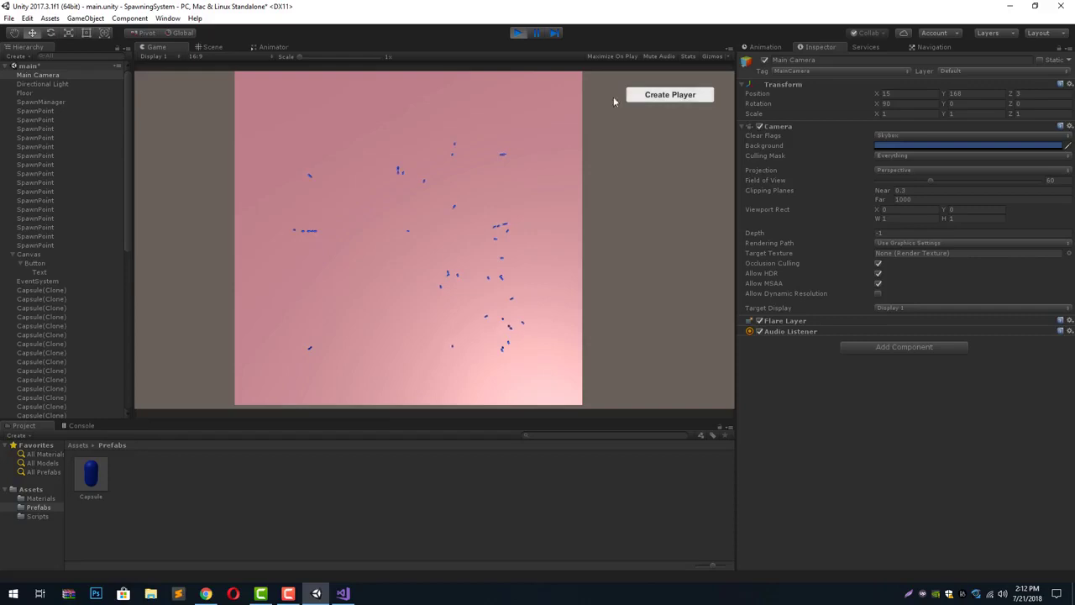
# - Stop play mode and place the cursor inside Start() in SpawnManager.cs
pyautogui.click(517, 33)
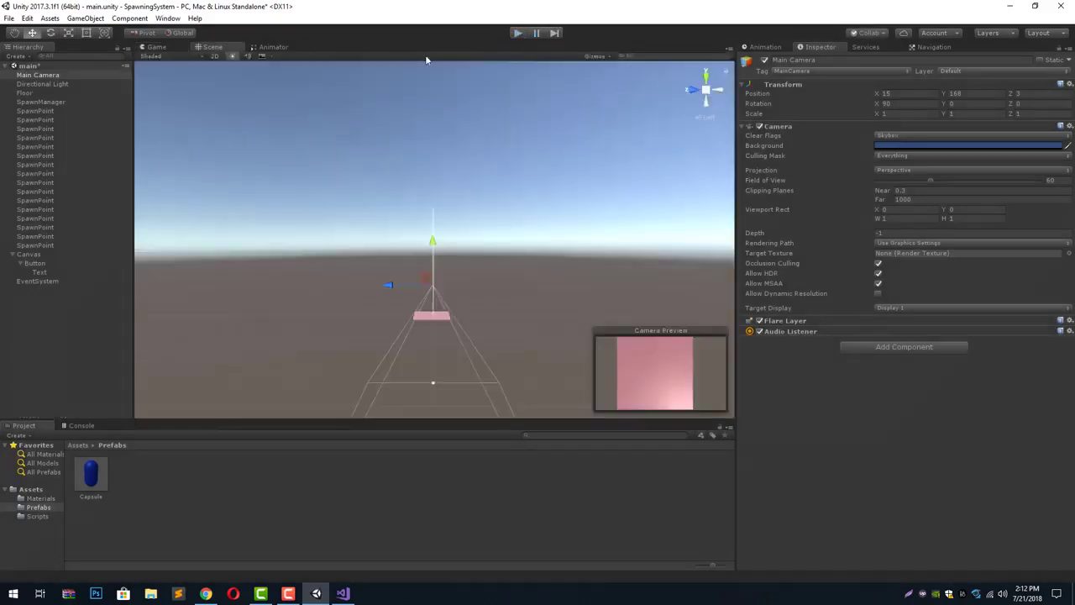
pyautogui.hotkey('alt', 'Tab')
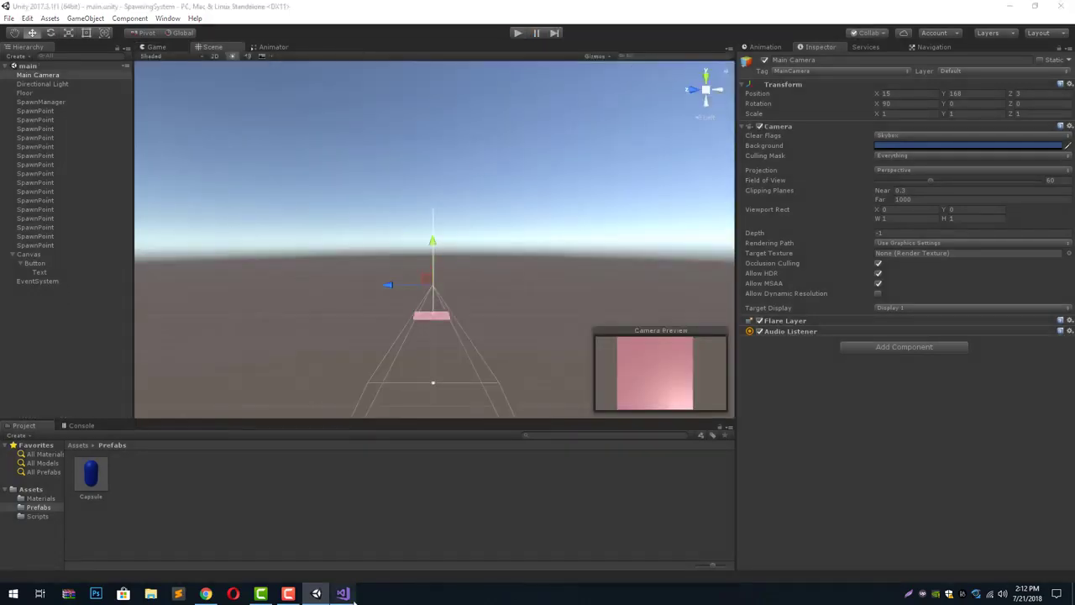
pyautogui.click(114, 200)
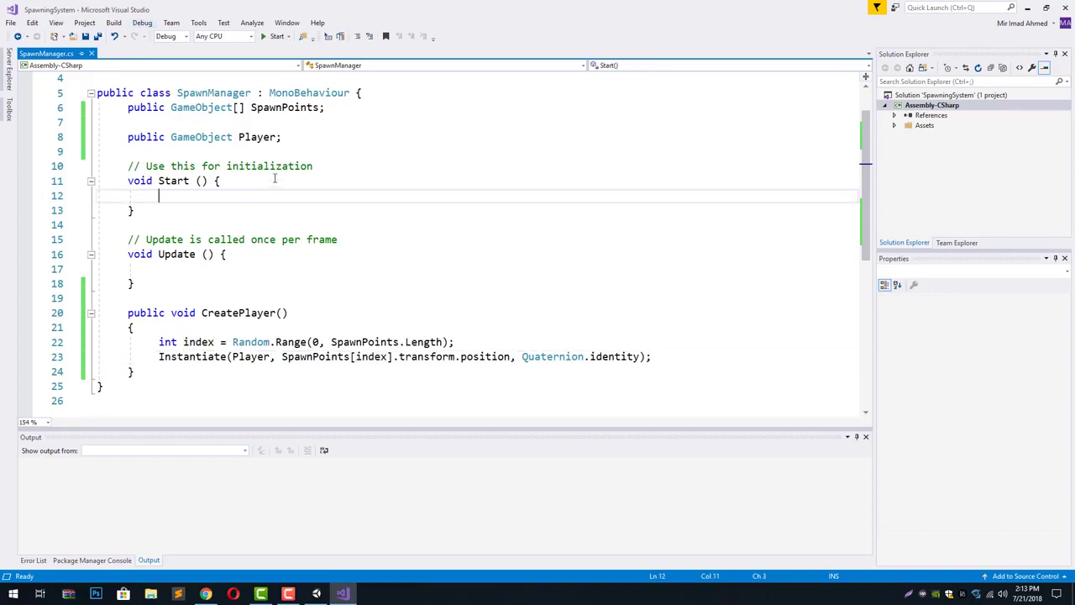
# - Write 'for(int i = 0; i < 100; i++) { CreatePlayer(); }' in Start, save, and play in Unity
pyautogui.write('f')
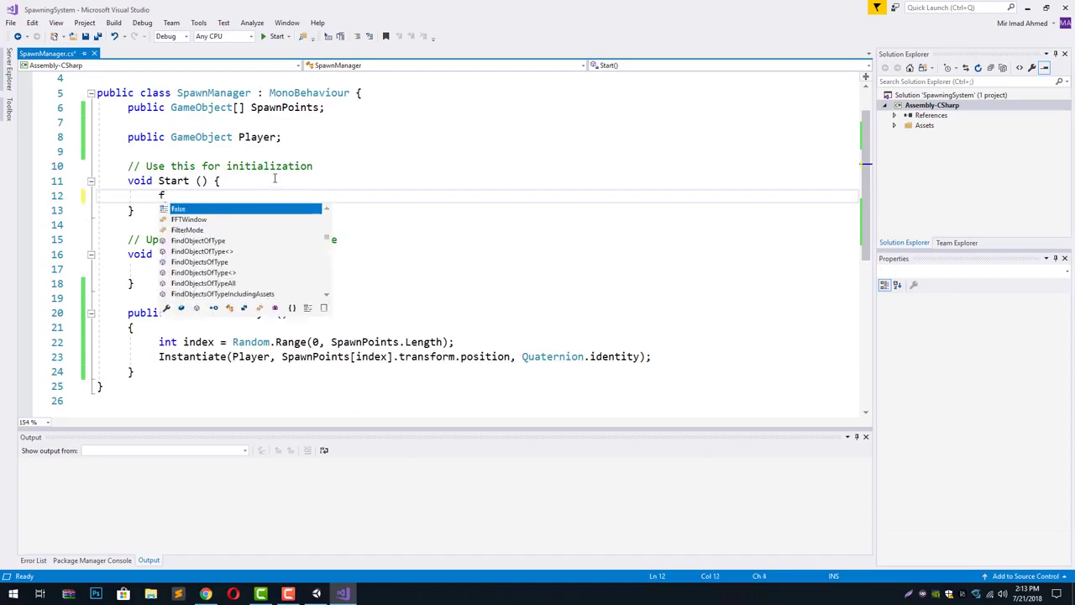
pyautogui.write('or(int i = ')
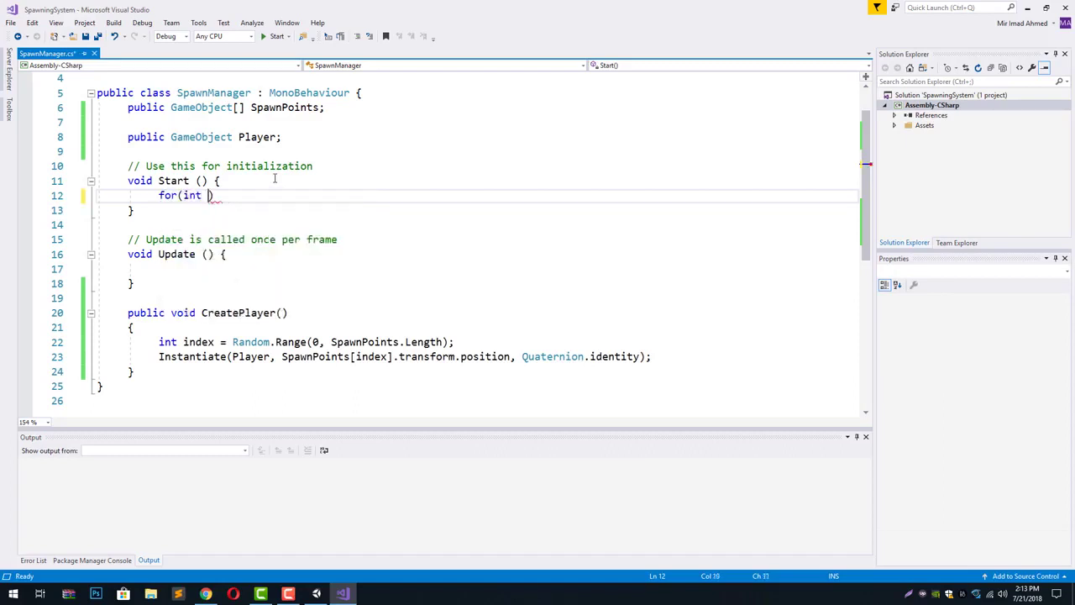
pyautogui.write('0; i<')
pyautogui.press('BackSpace')
pyautogui.write('< 100; i++) {')
pyautogui.press('Return')
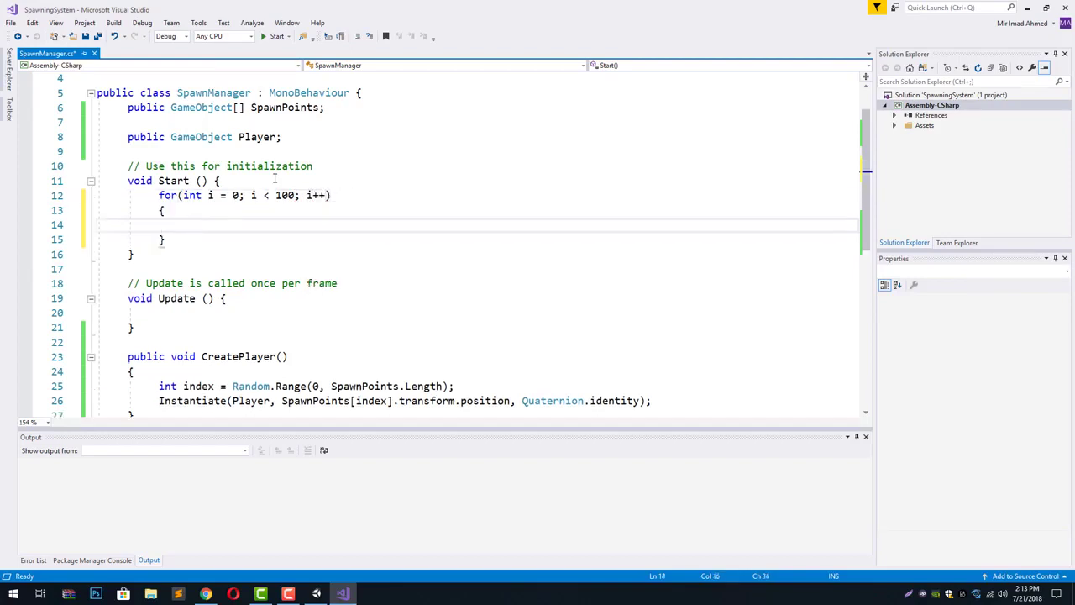
pyautogui.write('Crea')
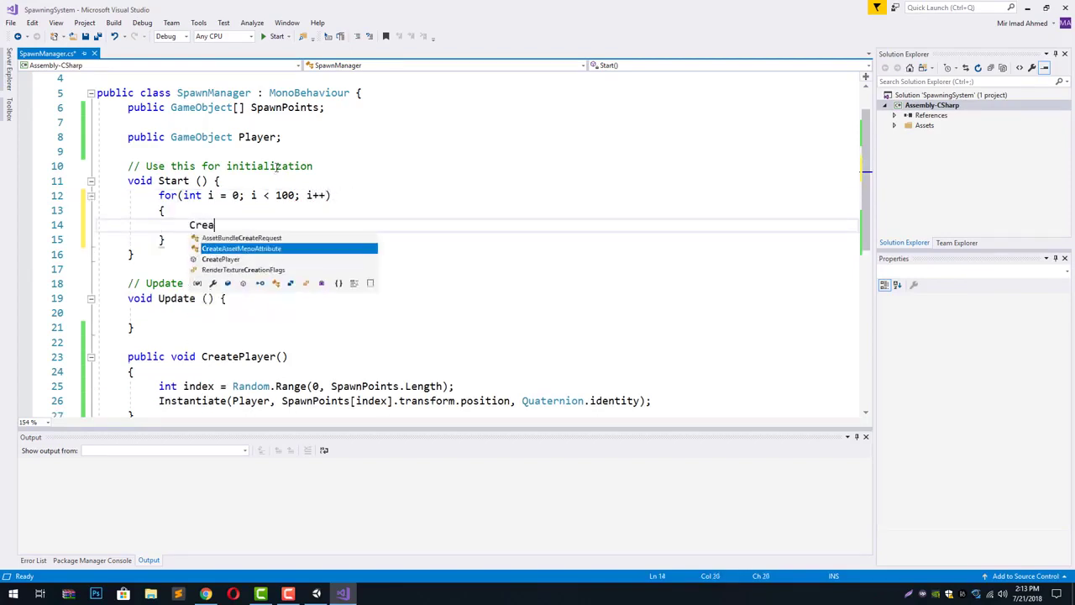
pyautogui.write('tep')
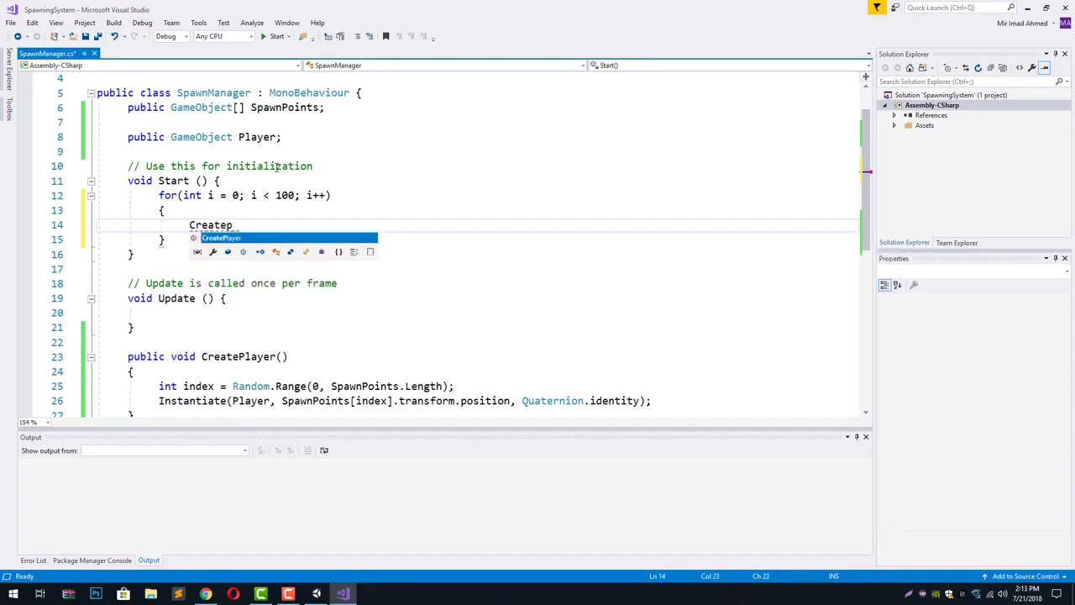
pyautogui.press('Tab')
pyautogui.write('();')
pyautogui.hotkey('ctrl', 's')
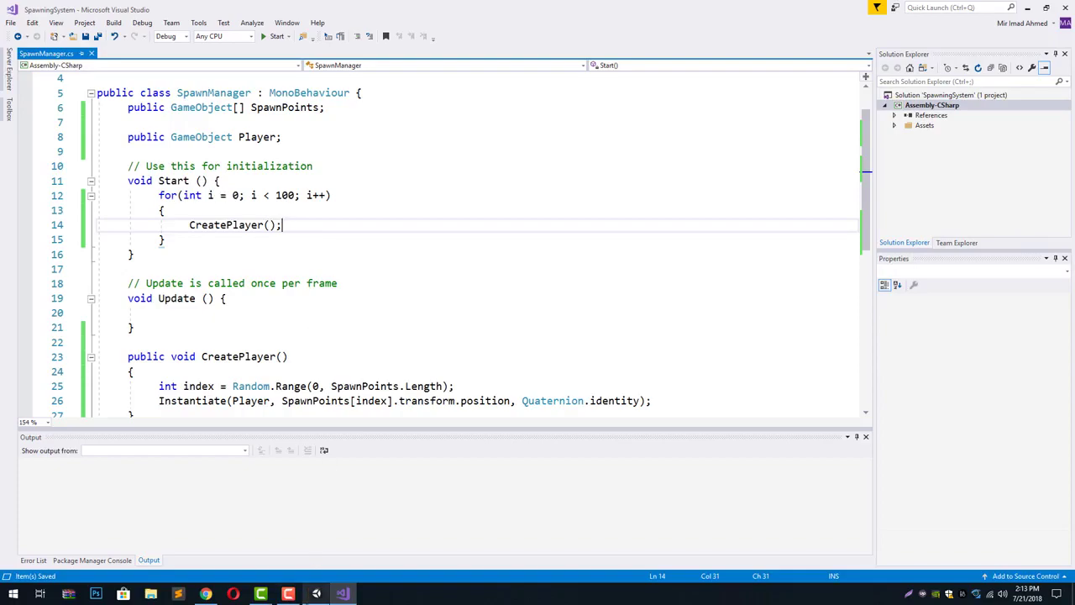
pyautogui.click(316, 594)
pyautogui.click(519, 33)
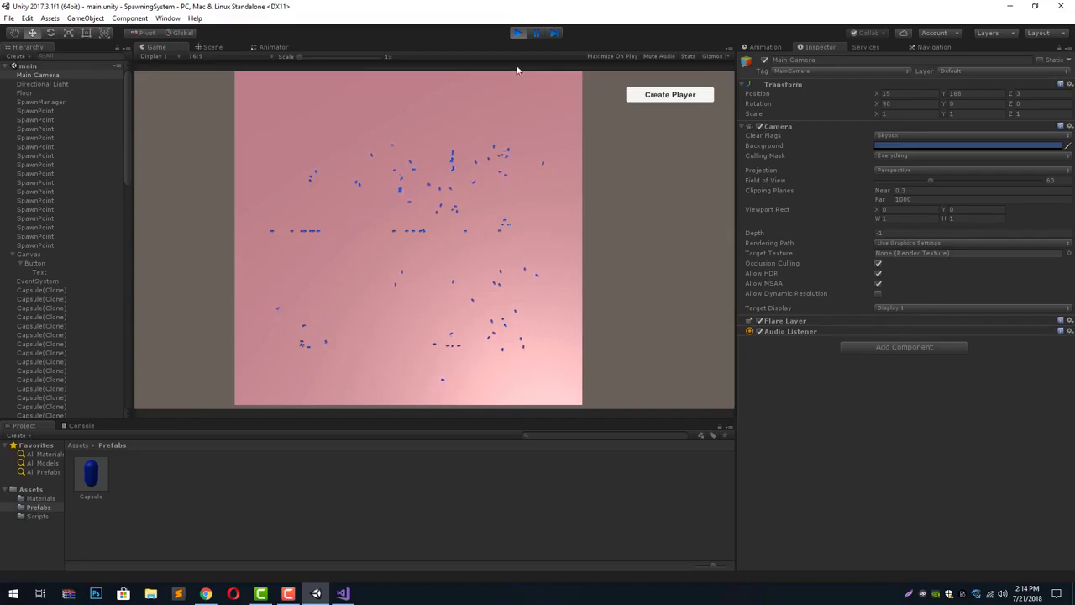
# - Stop play mode, orbit down to the floor, and return to SpawnManager.cs in Visual Studio
pyautogui.click(517, 33)
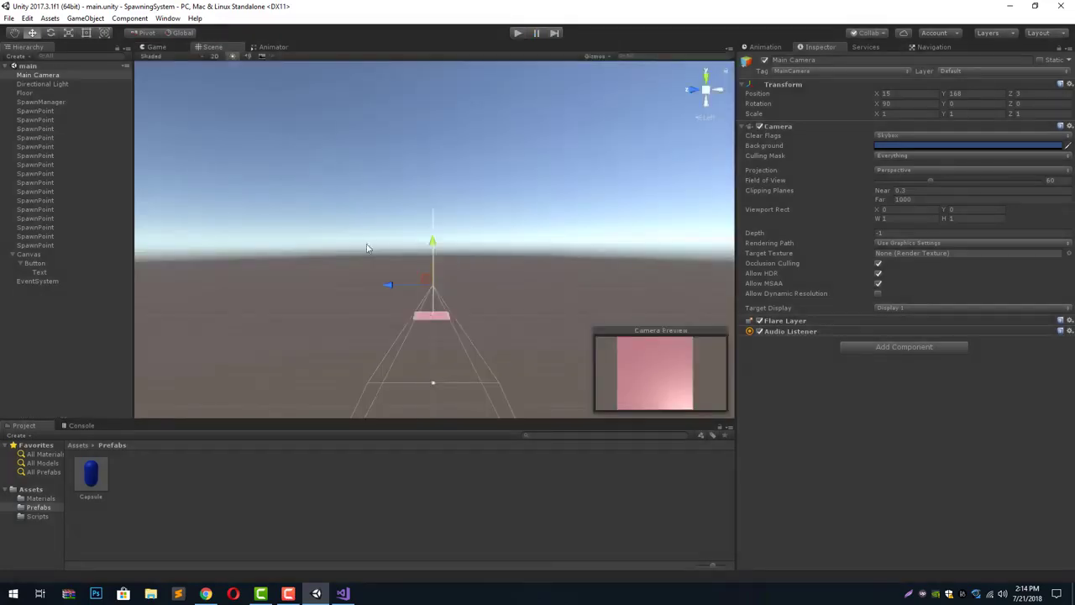
pyautogui.keyDown('alt'); pyautogui.moveTo(471, 311); pyautogui.dragTo(483, 370); pyautogui.keyUp('alt')
pyautogui.click(344, 594)
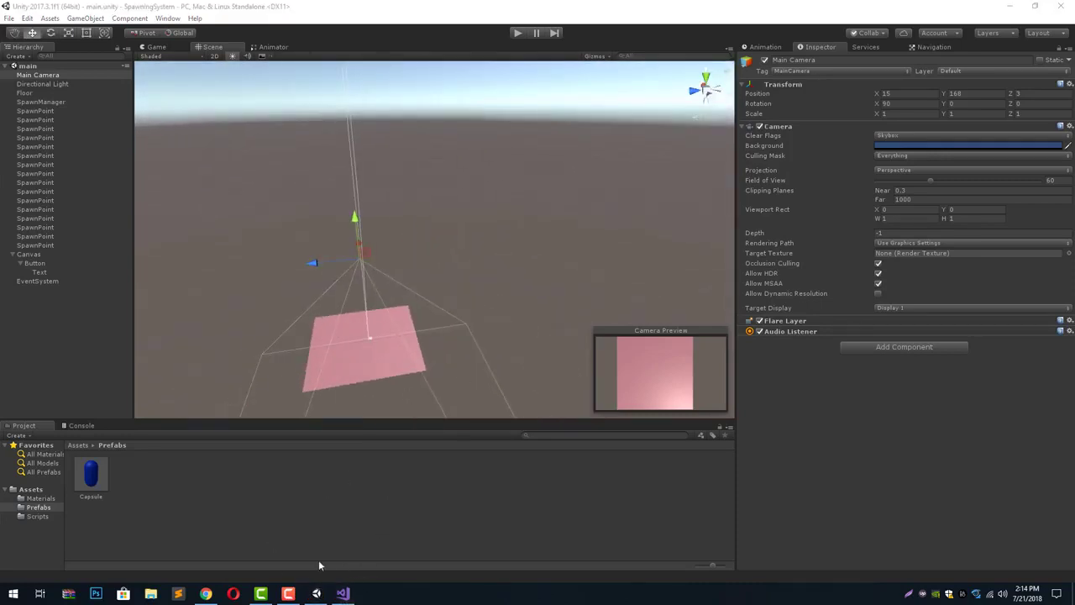
pyautogui.click(343, 594)
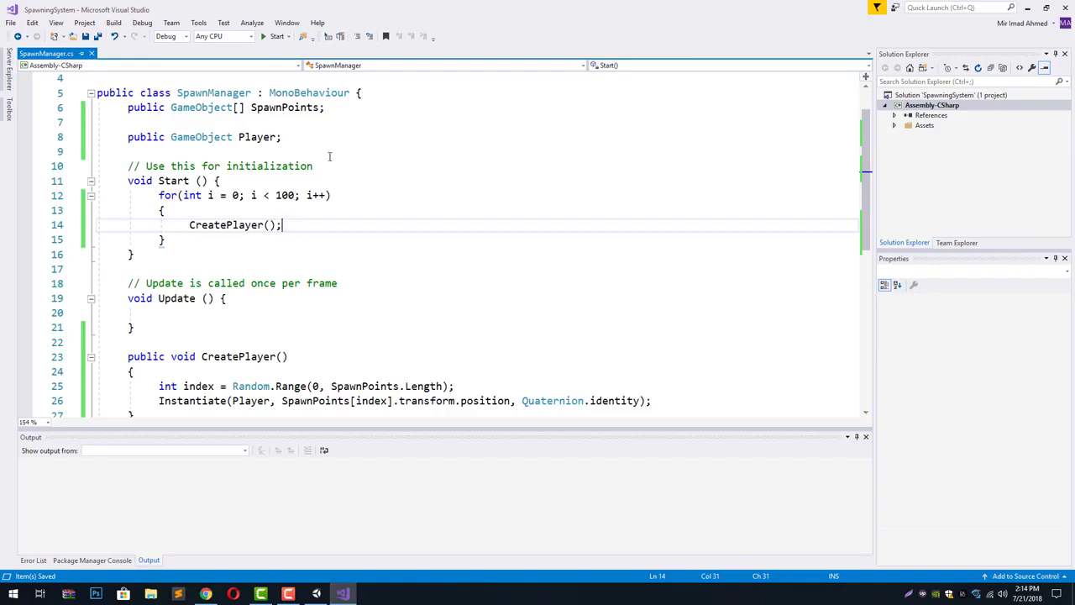
# - Review the 100-iteration Start loop in SpawnManager.cs, then orbit Unity's Scene view around the floor
pyautogui.scroll(-1, 295, 177)
pyautogui.scroll(-3, 296, 176)
pyautogui.scroll(4, 296, 176)
pyautogui.hotkey('alt', 'Tab')
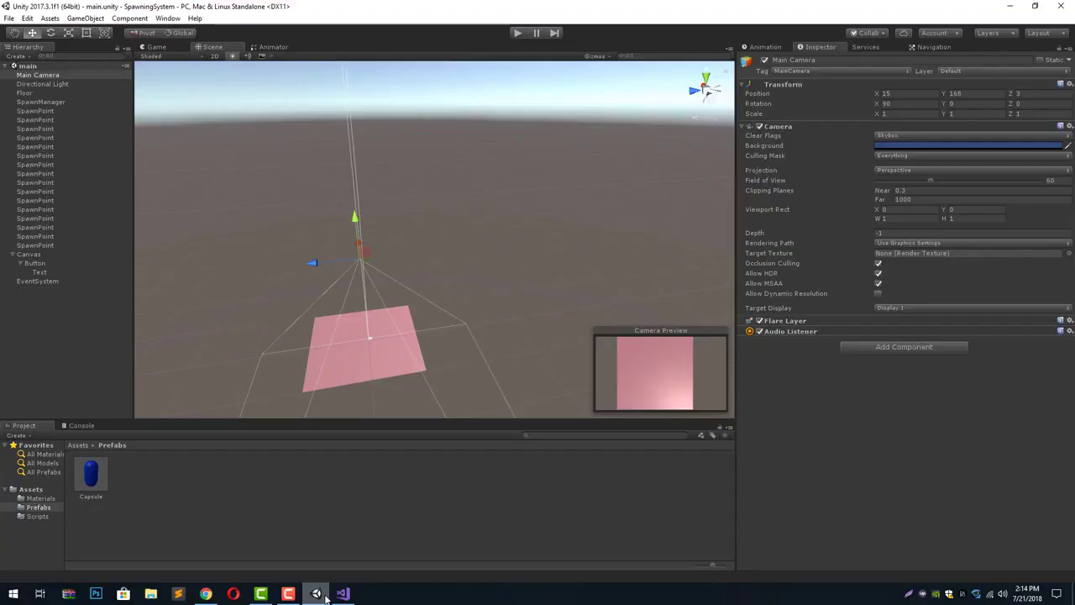
pyautogui.keyDown('alt'); pyautogui.moveTo(290, 290); pyautogui.dragTo(262, 266); pyautogui.keyUp('alt')
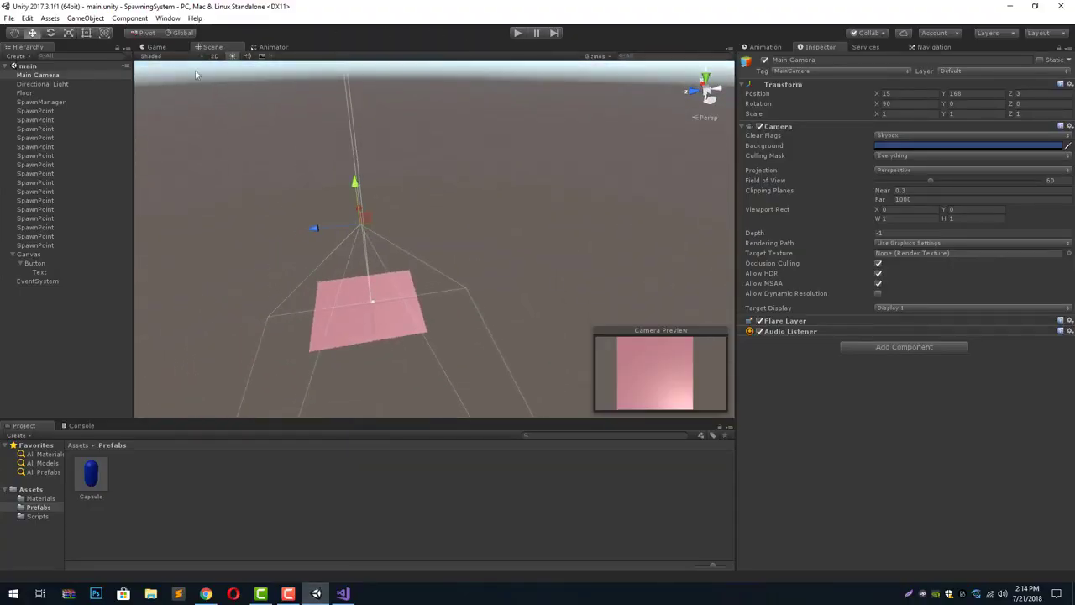